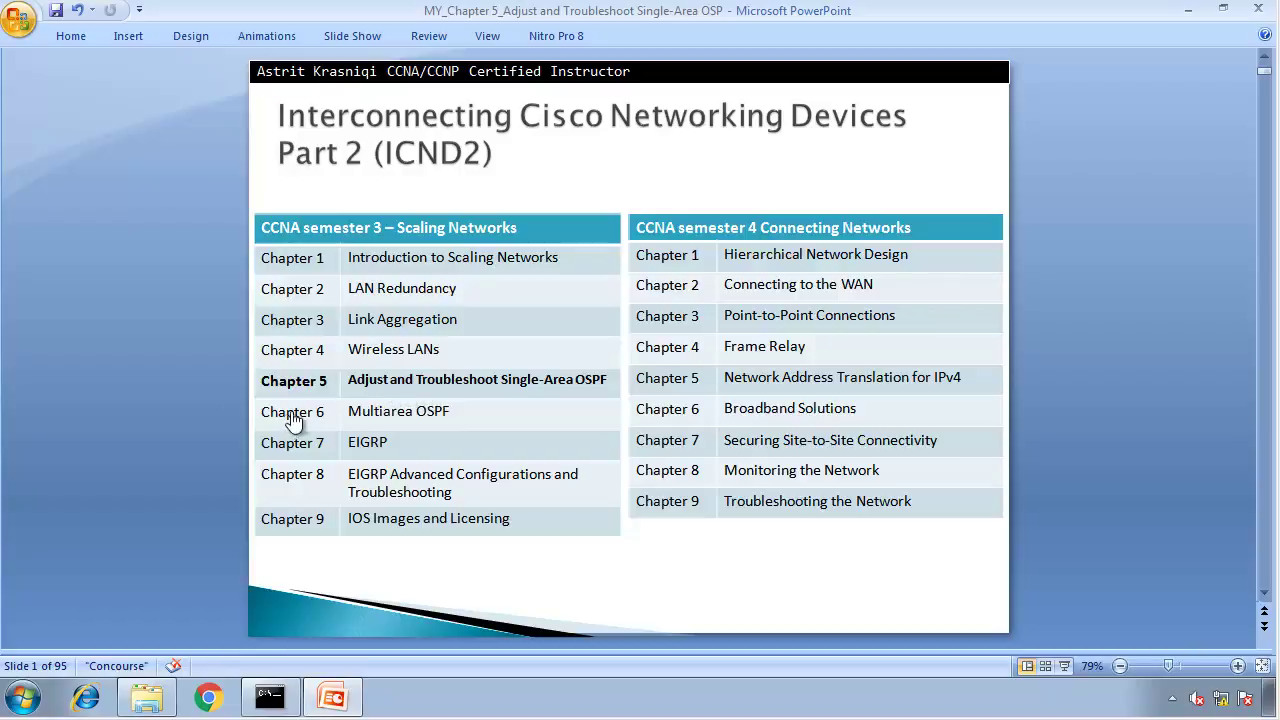
- Open the 5.1.1.12 DR and BDR instructions from the PT folder, docked on the left half
{"action": "left_click", "coordinate": [145, 705]}
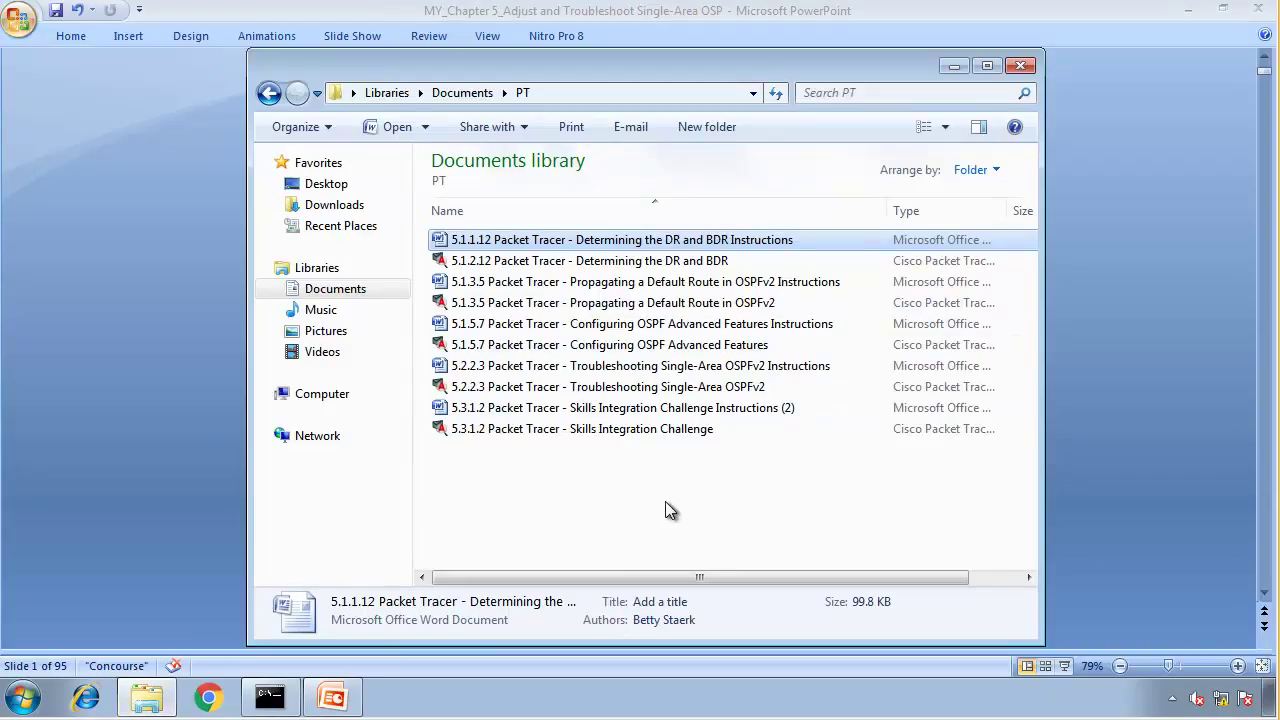
{"action": "double_click", "coordinate": [643, 240]}
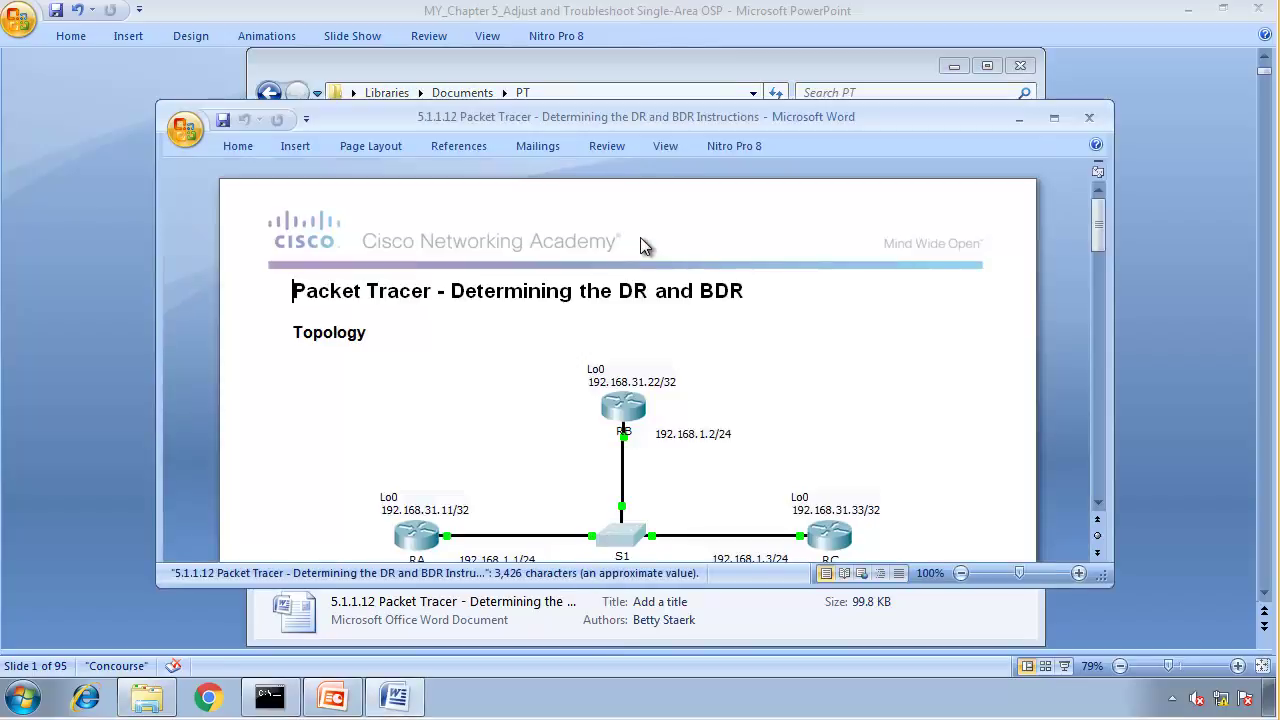
{"action": "key", "text": "super+Left"}
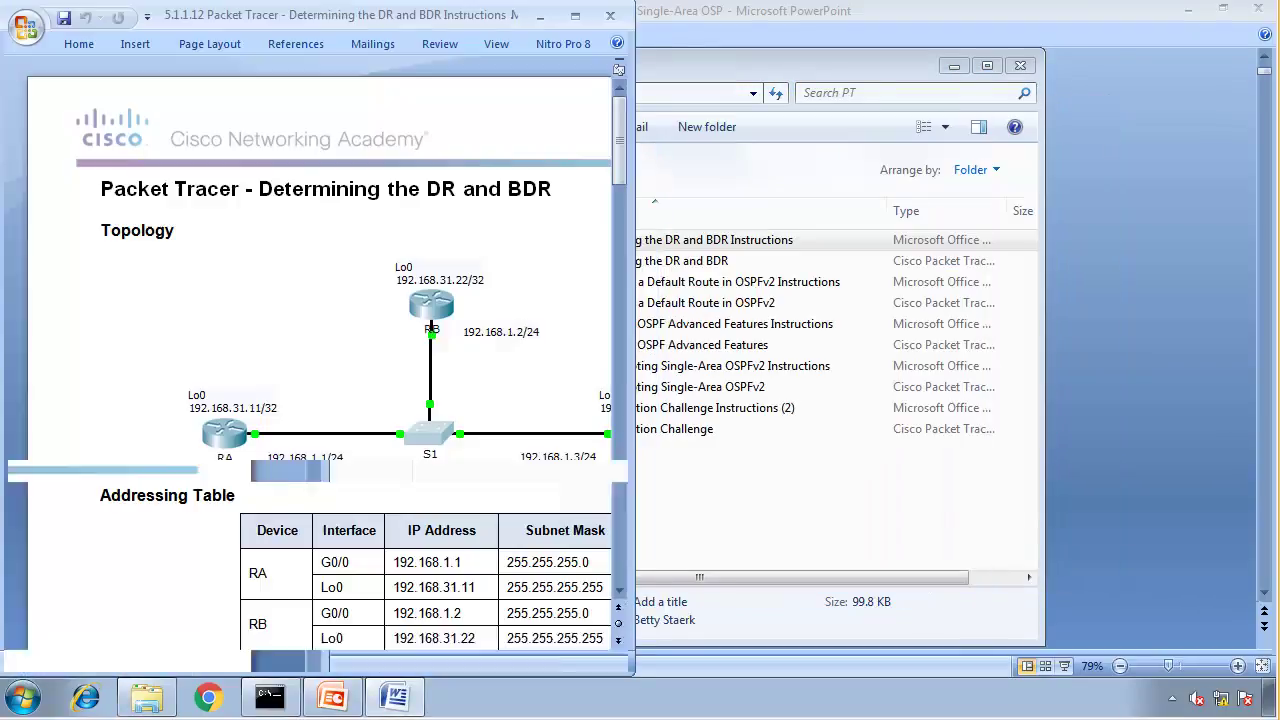
{"action": "left_click", "coordinate": [866, 500]}
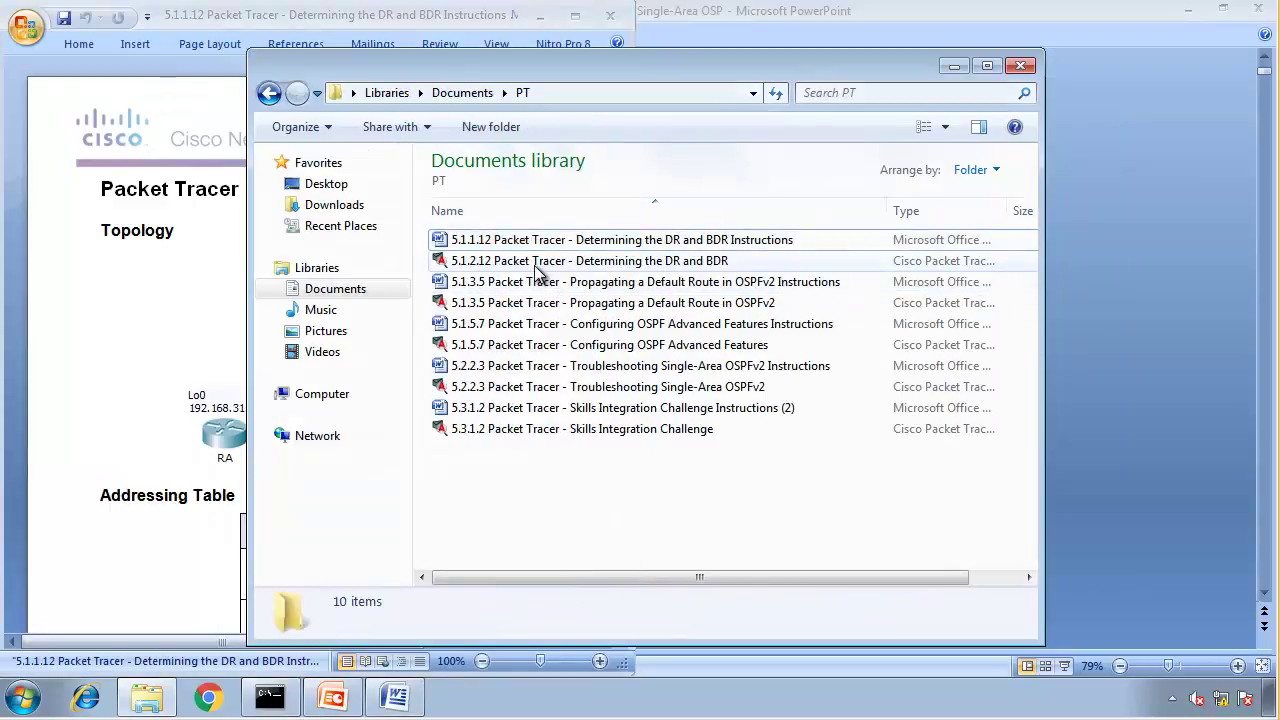
- Open the DR and BDR Packet Tracer activity and zoom the instructions document to 90%
{"action": "double_click", "coordinate": [540, 262]}
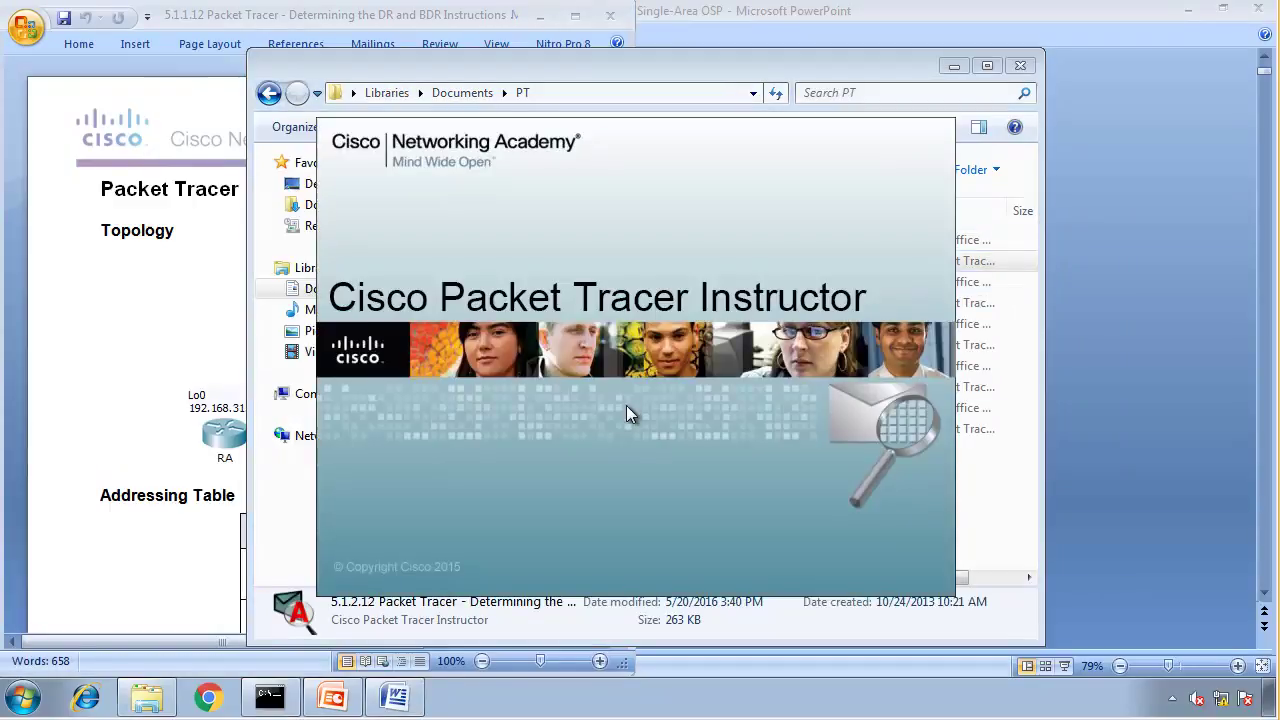
{"action": "left_click", "coordinate": [97, 300]}
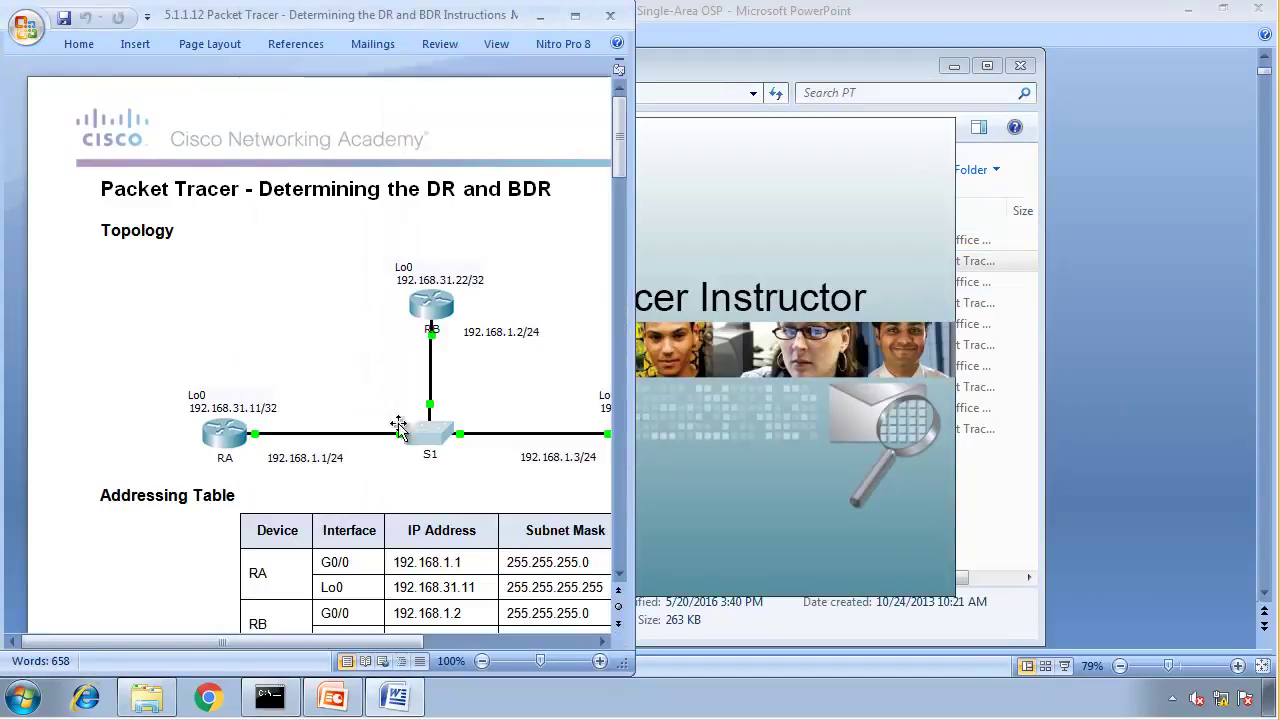
{"action": "left_click", "coordinate": [481, 661]}
{"action": "left_click_drag", "start_coordinate": [407, 639], "coordinate": [397, 648]}
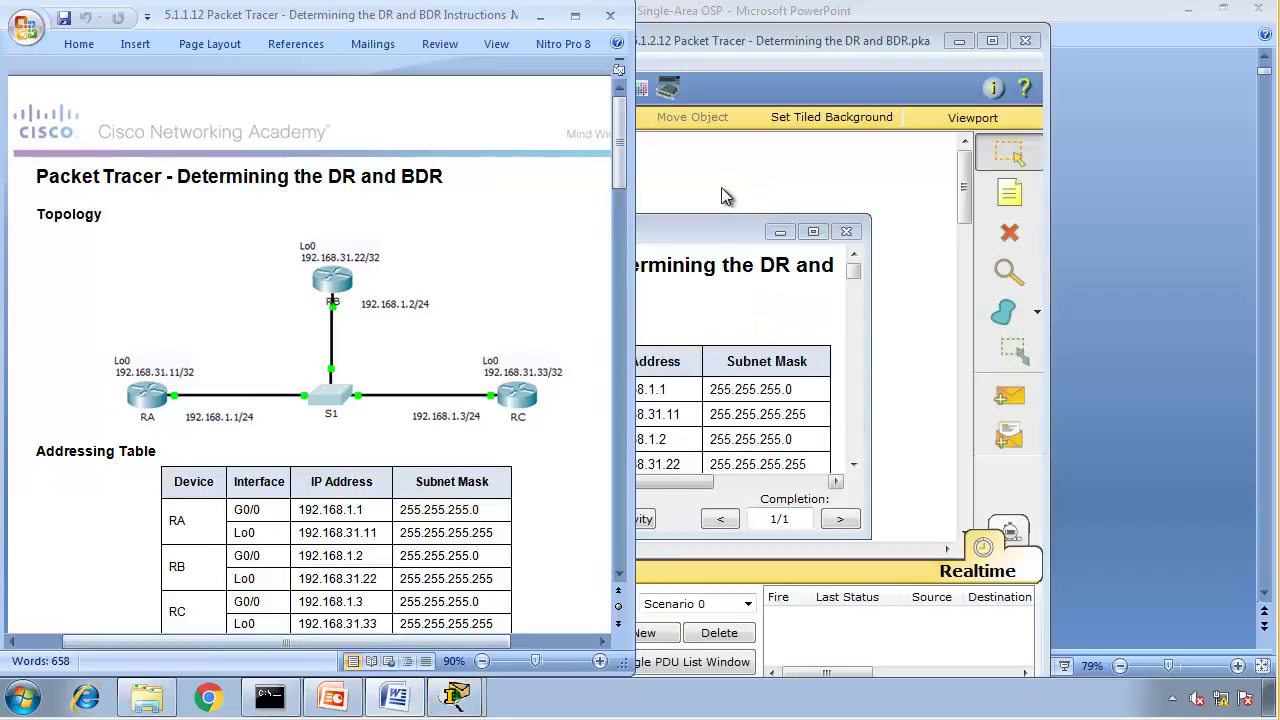
- Check the activity results, showing 0/30 with all three priority assessment items incorrect
{"action": "left_click", "coordinate": [721, 187]}
{"action": "mouse_move", "coordinate": [470, 697]}
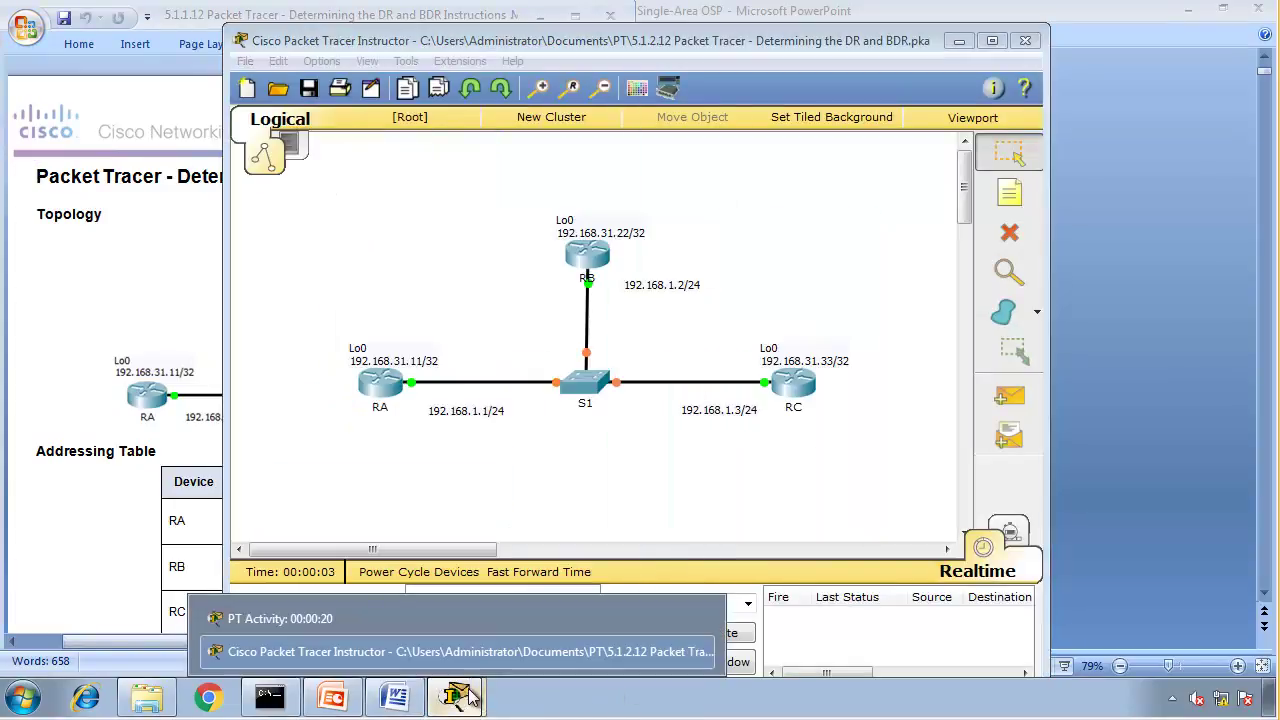
{"action": "left_click", "coordinate": [470, 620]}
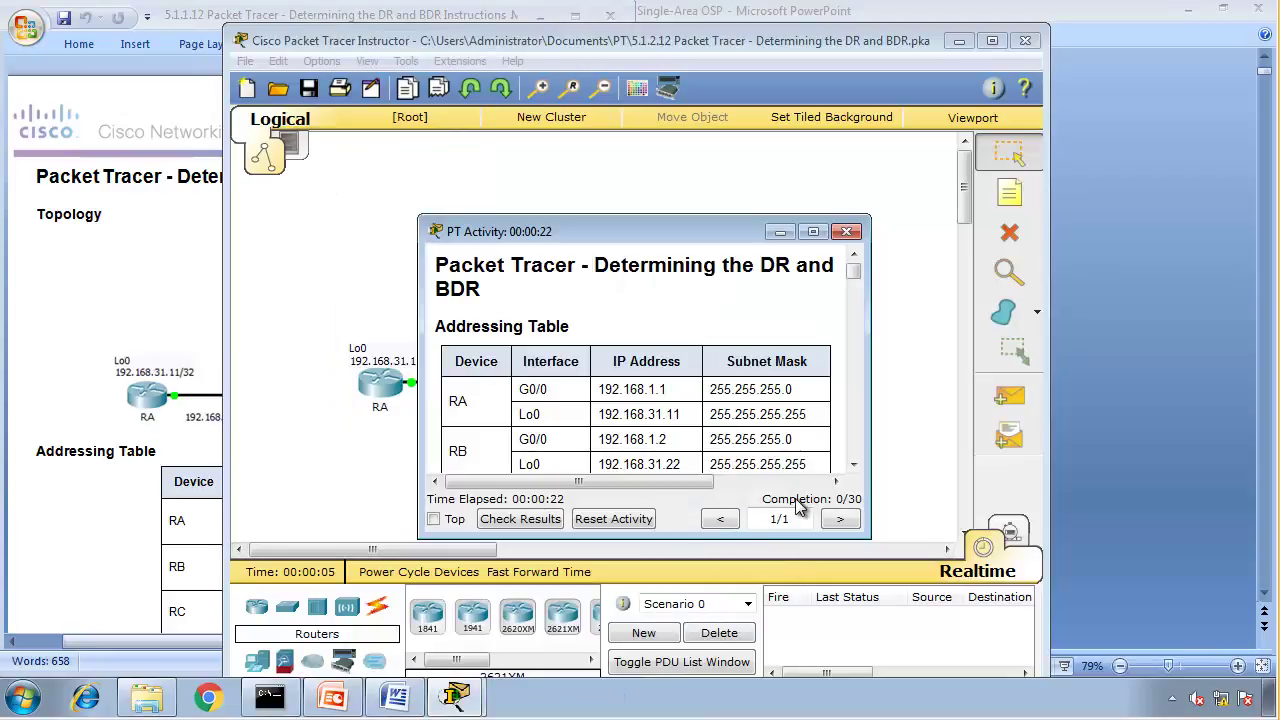
{"action": "left_click", "coordinate": [813, 231]}
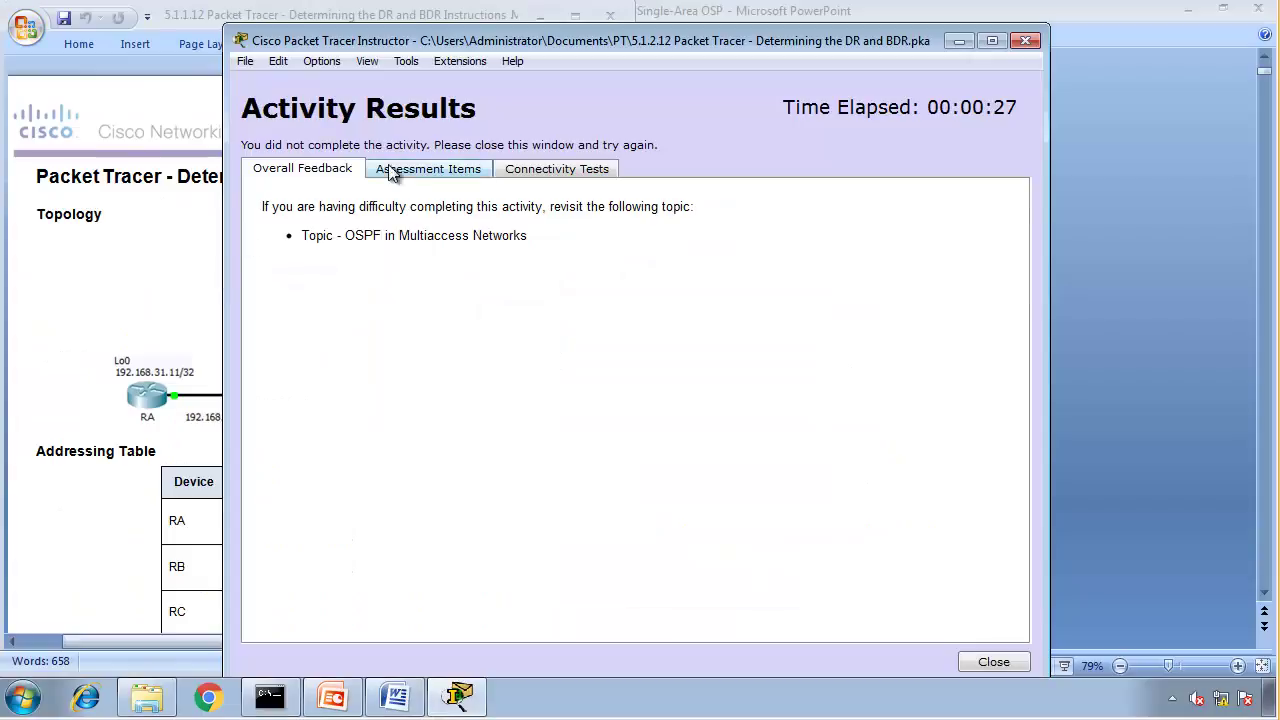
{"action": "left_click", "coordinate": [424, 170]}
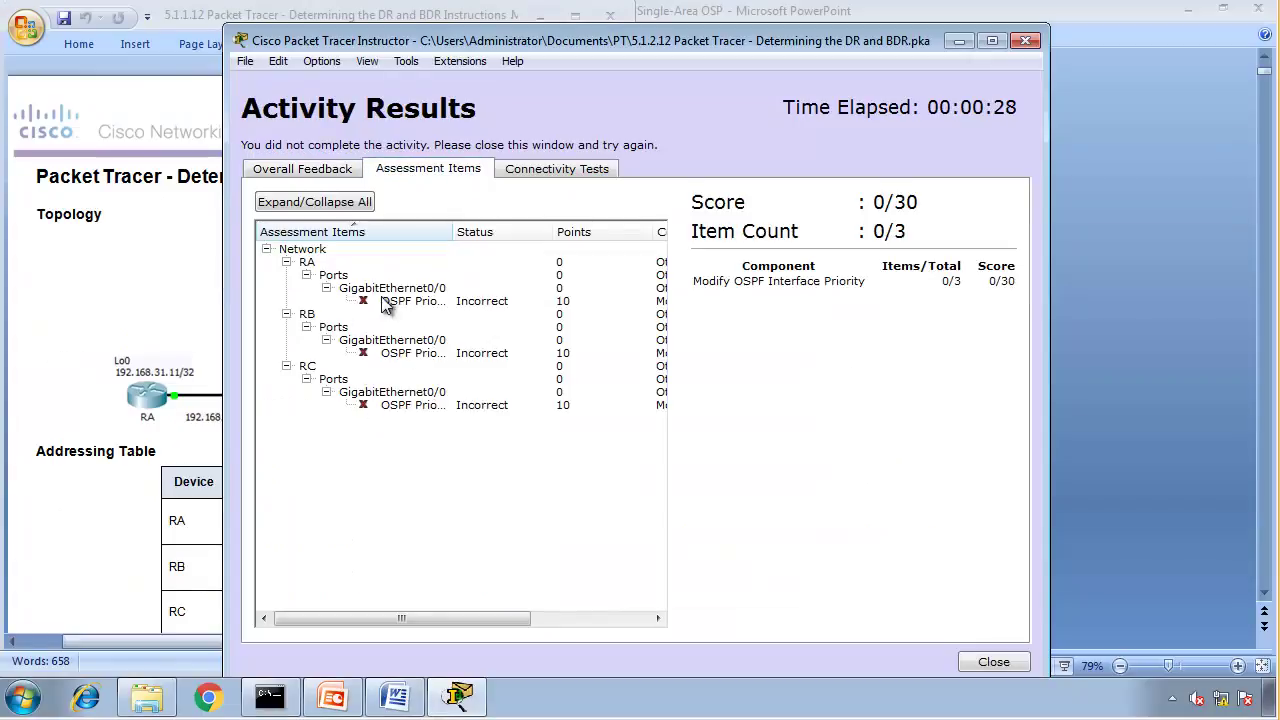
{"action": "left_click", "coordinate": [1025, 41]}
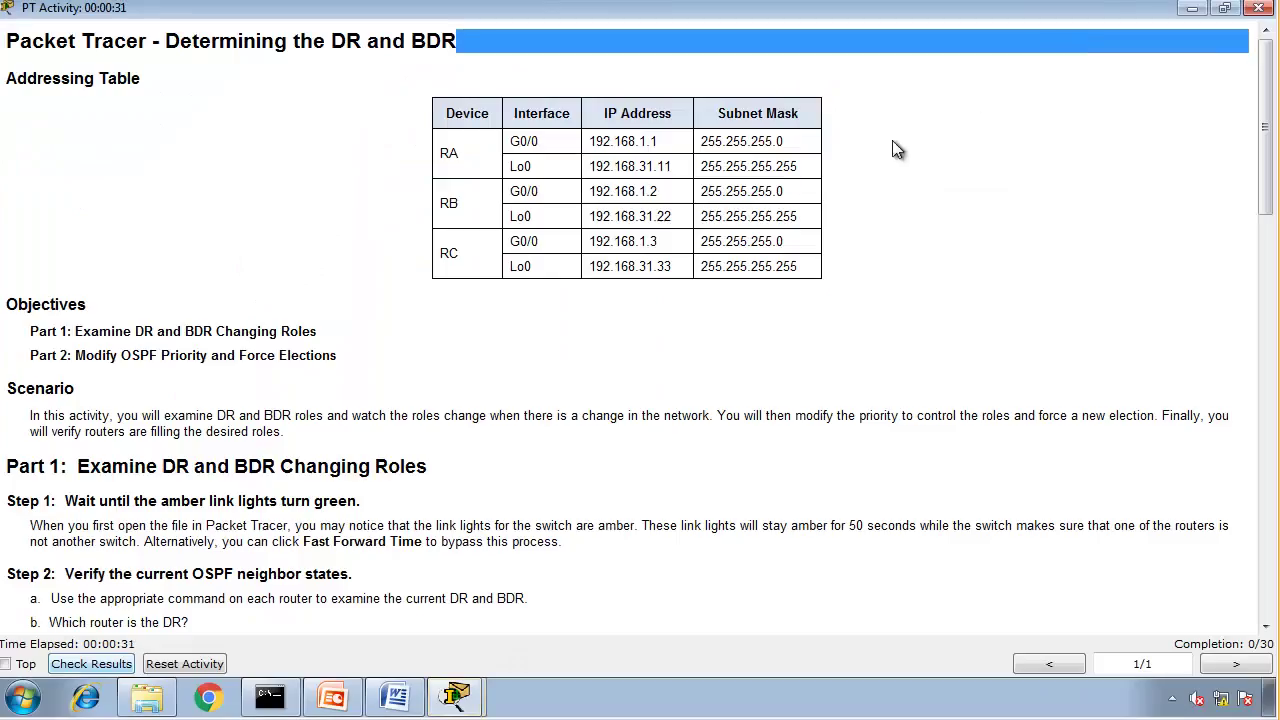
- Close the activity instructions, minimize the presentation and dock Packet Tracer on the right half
{"action": "left_click", "coordinate": [1259, 7]}
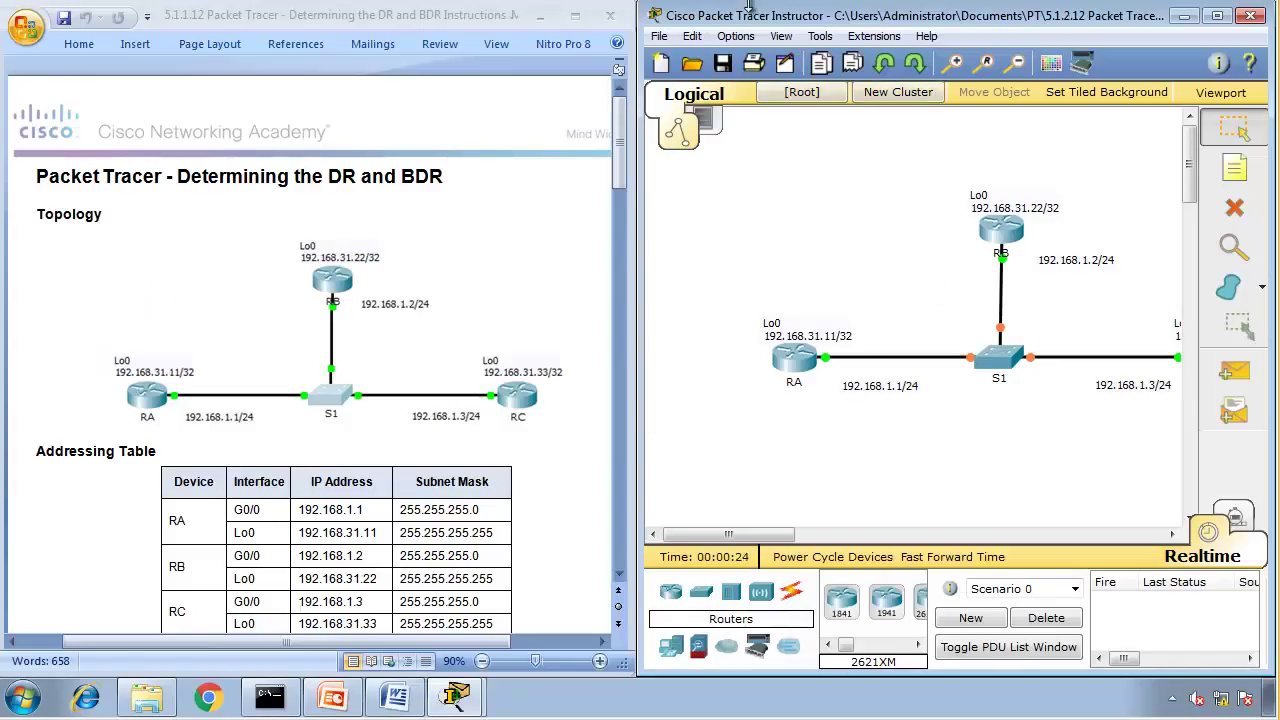
{"action": "left_click_drag", "start_coordinate": [748, 9], "coordinate": [750, 14]}
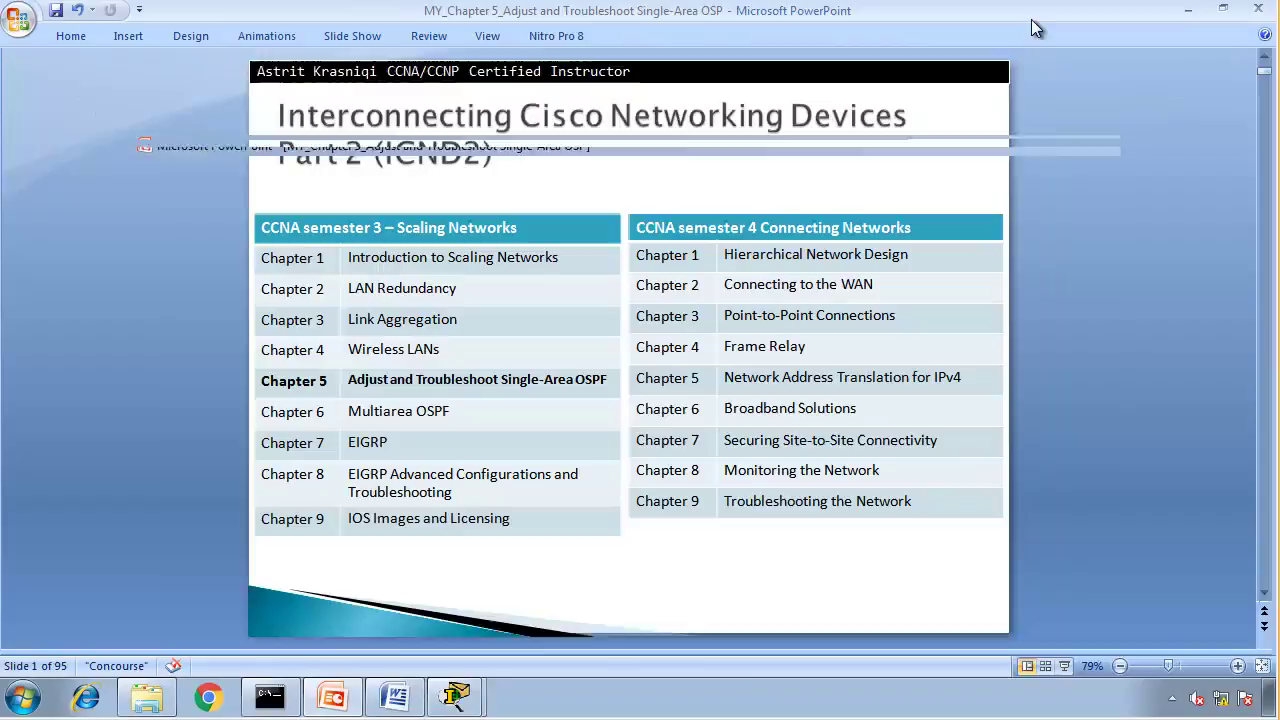
{"action": "double_click", "coordinate": [1031, 19]}
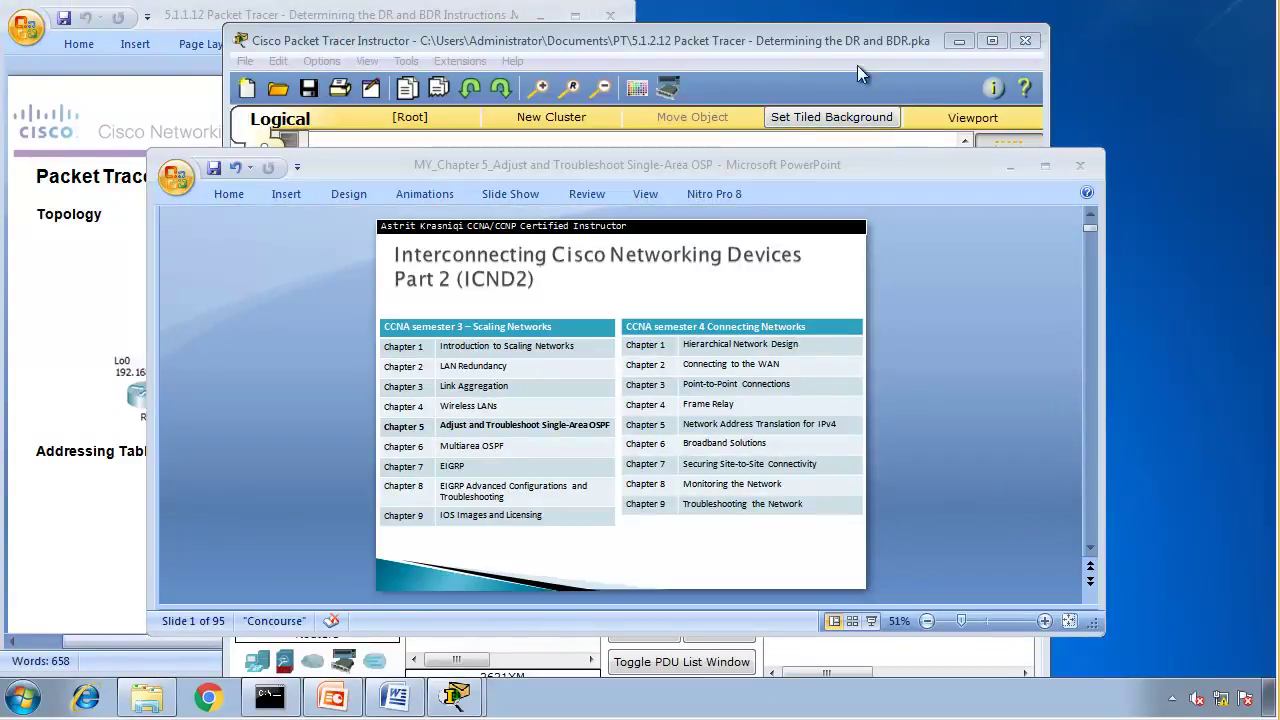
{"action": "left_click", "coordinate": [1009, 163]}
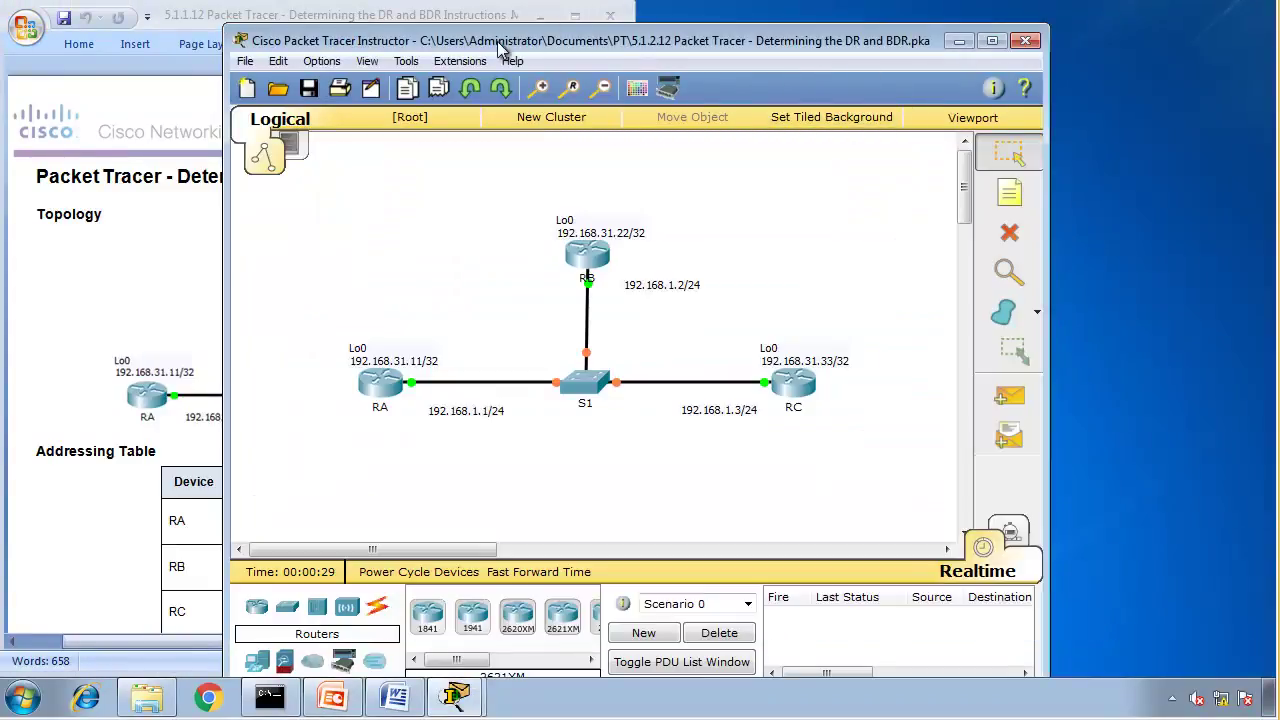
{"action": "left_click_drag", "start_coordinate": [589, 47], "coordinate": [1071, 54]}
{"action": "left_click_drag", "start_coordinate": [848, 50], "coordinate": [1279, 125]}
- Power cycle the network devices and confirm the reset prompt
{"action": "left_click_drag", "start_coordinate": [747, 534], "coordinate": [806, 547]}
{"action": "left_click", "coordinate": [800, 553]}
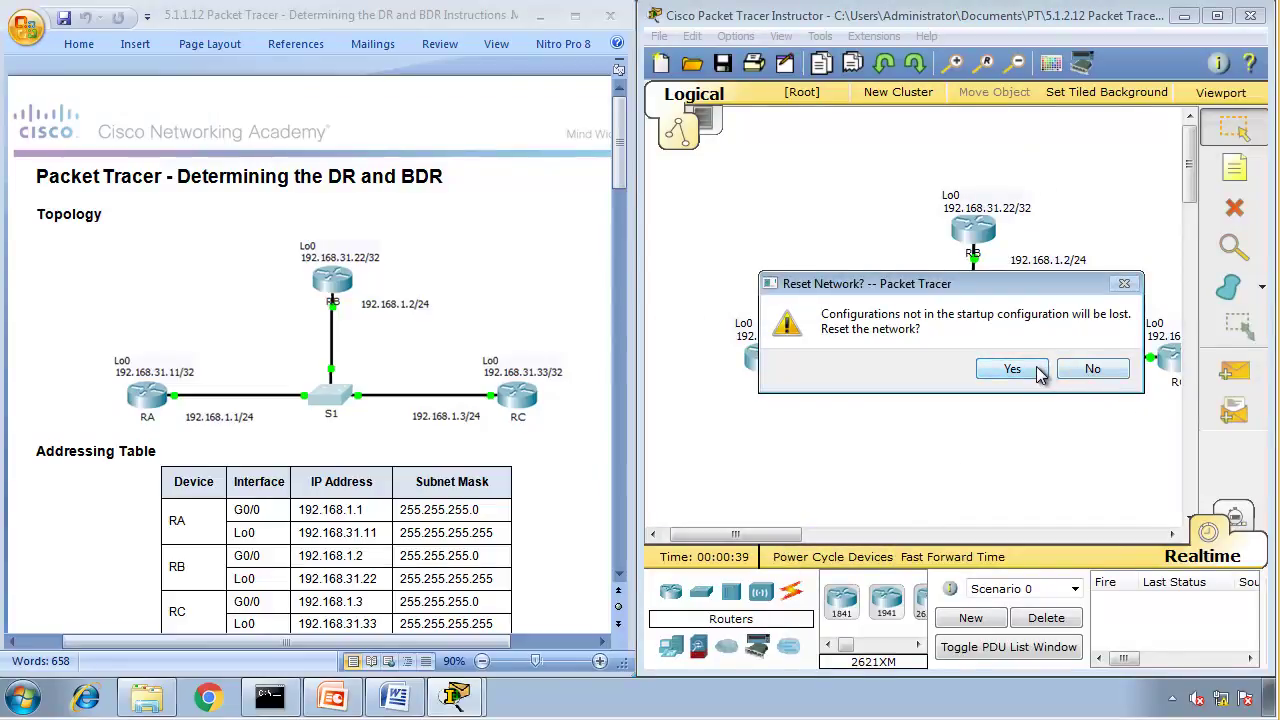
{"action": "left_click", "coordinate": [1093, 372]}
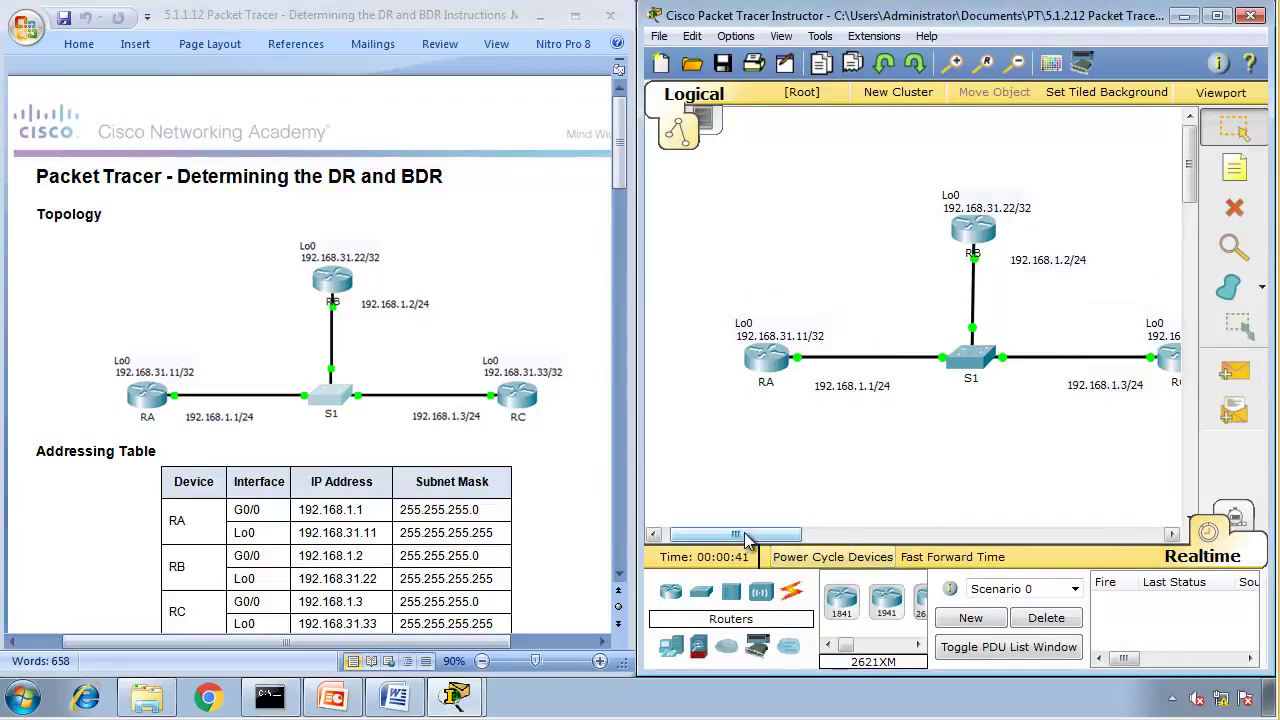
- On RA, run enable and show ip ospf neighbor: 192.168.31.33 is DR, 192.168.31.22 BDR
{"action": "left_click_drag", "start_coordinate": [830, 537], "coordinate": [778, 538]}
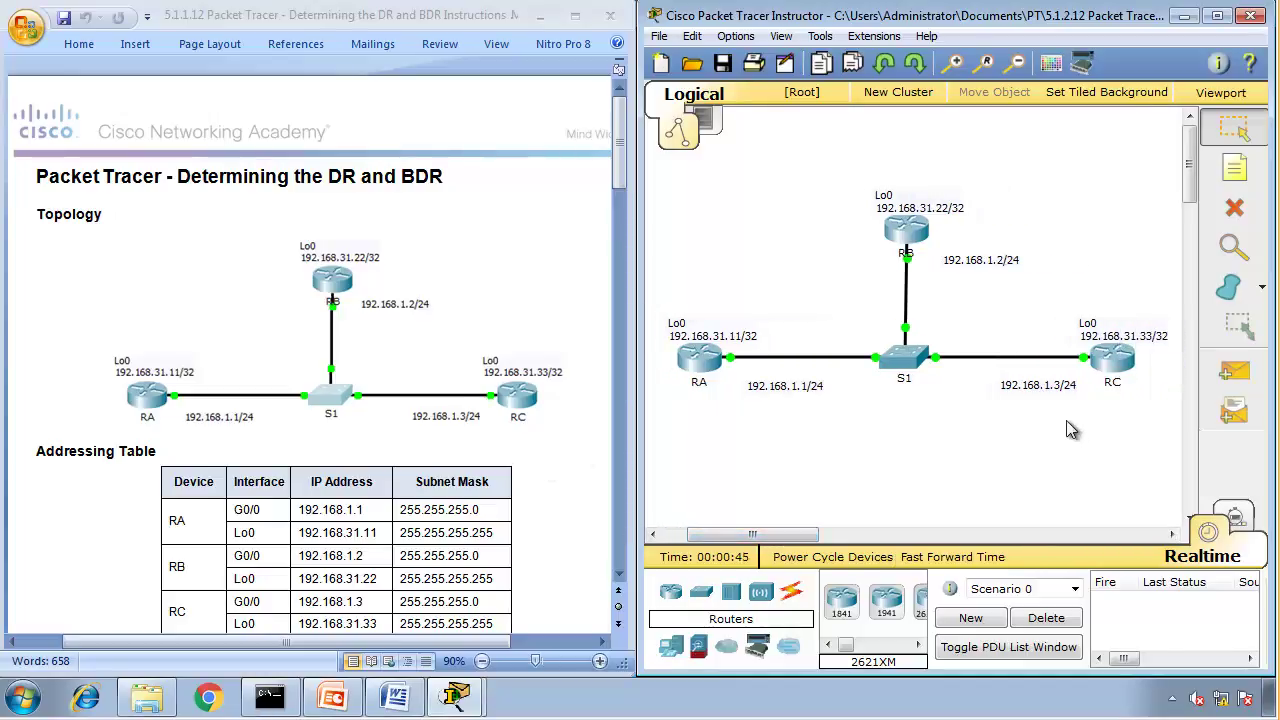
{"action": "left_click", "coordinate": [707, 370]}
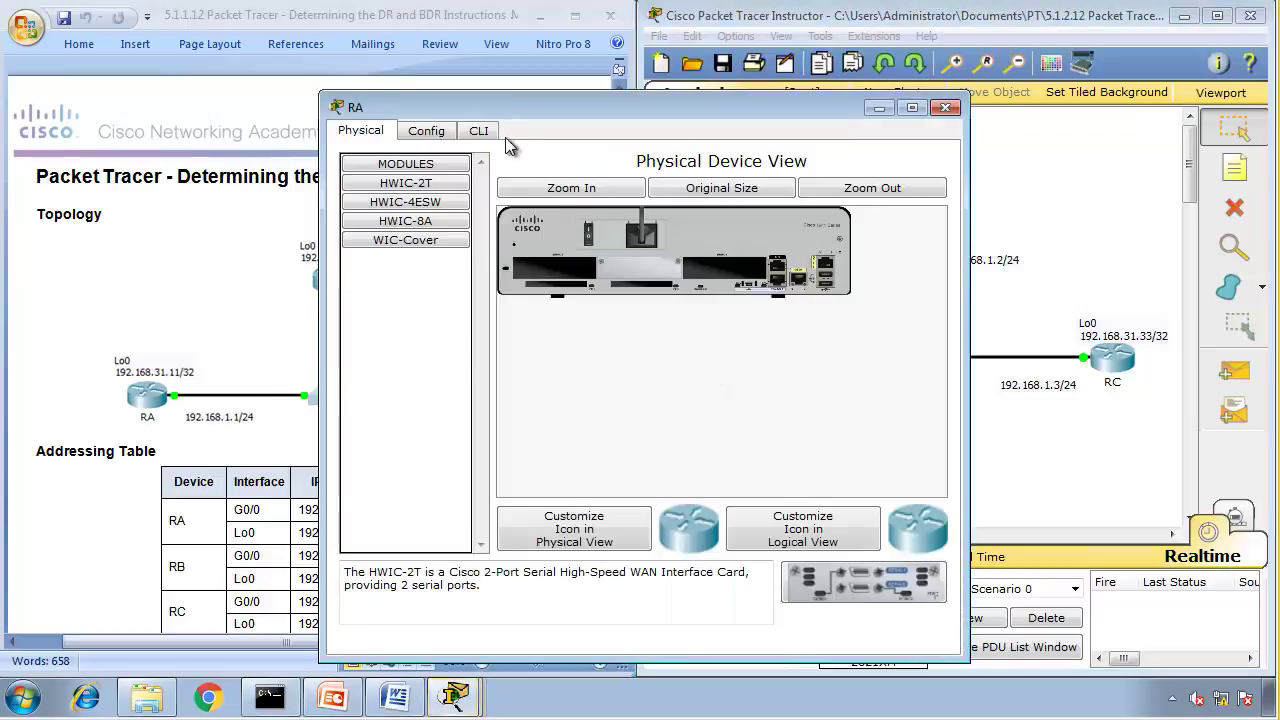
{"action": "left_click", "coordinate": [482, 131]}
{"action": "key", "text": "Return"}
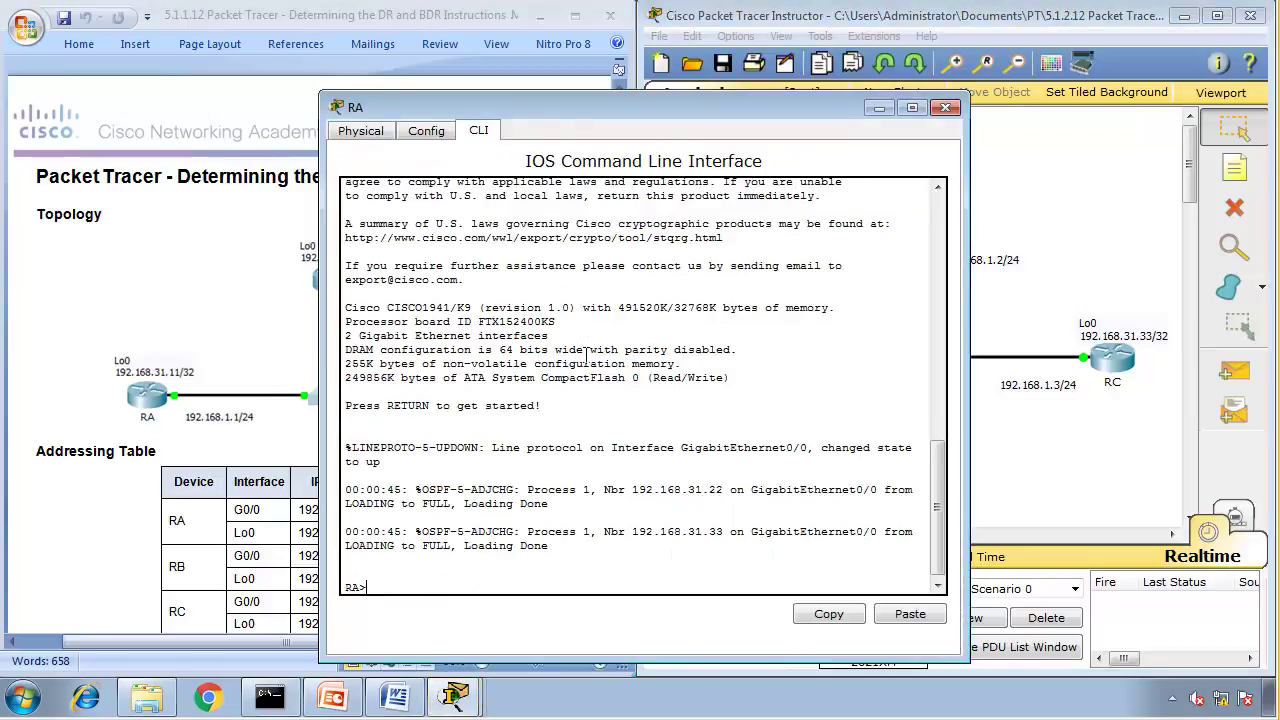
{"action": "type", "text": "en"}
{"action": "key", "text": "Return"}
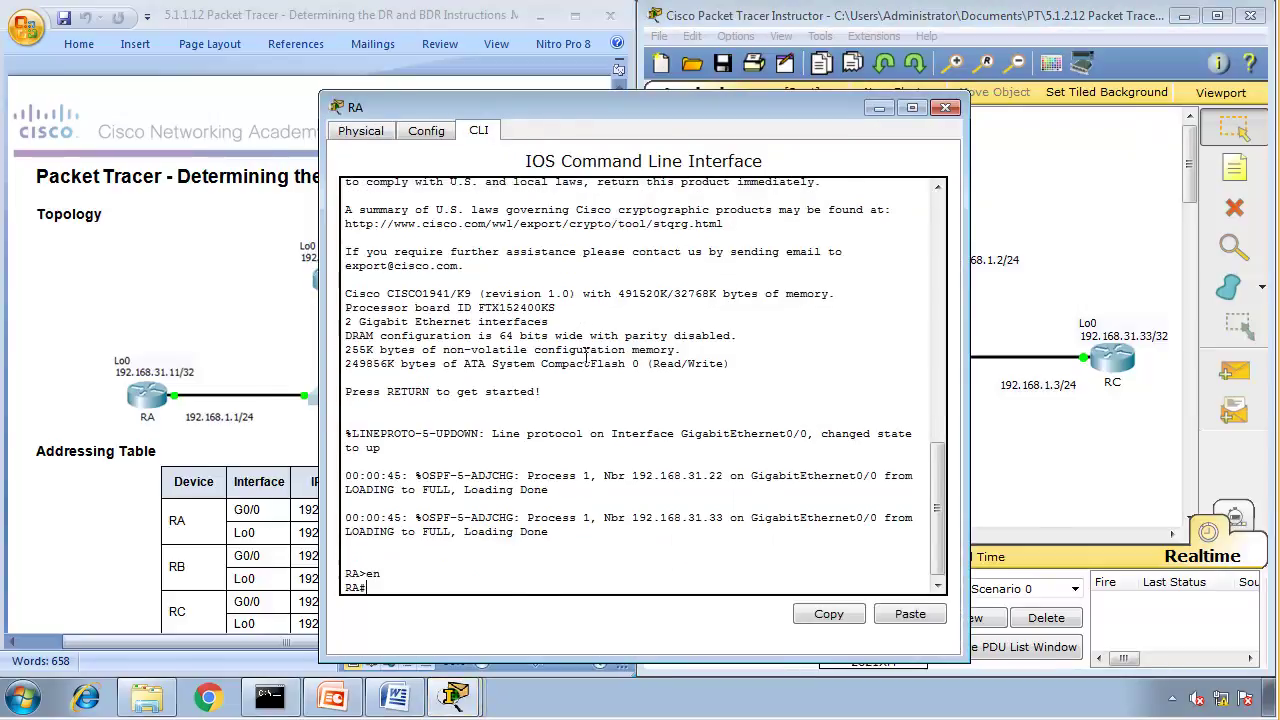
{"action": "type", "text": "show ip"}
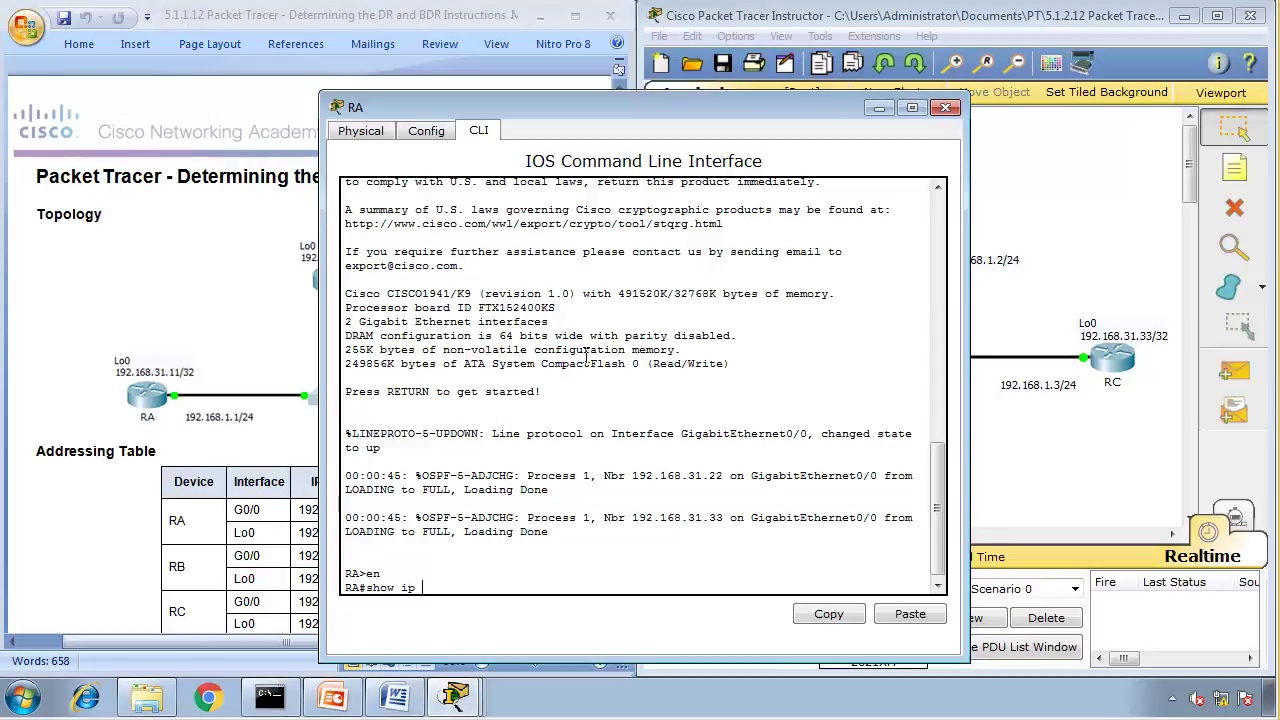
{"action": "type", "text": " ospf ne"}
{"action": "key", "text": "Return"}
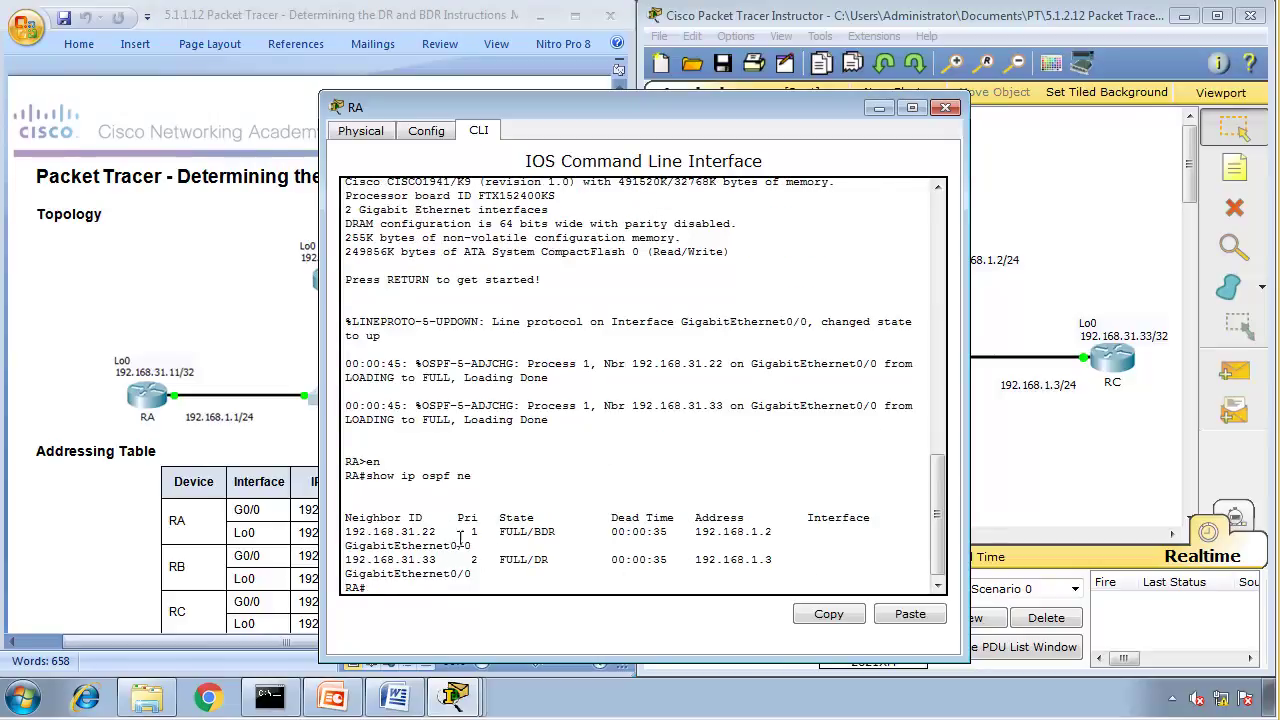
{"action": "left_click_drag", "start_coordinate": [367, 532], "coordinate": [346, 533]}
{"action": "left_click", "coordinate": [945, 107]}
{"action": "left_click_drag", "start_coordinate": [400, 510], "coordinate": [421, 510]}
{"action": "scroll", "coordinate": [410, 530], "scroll_direction": "down", "scroll_amount": 3}
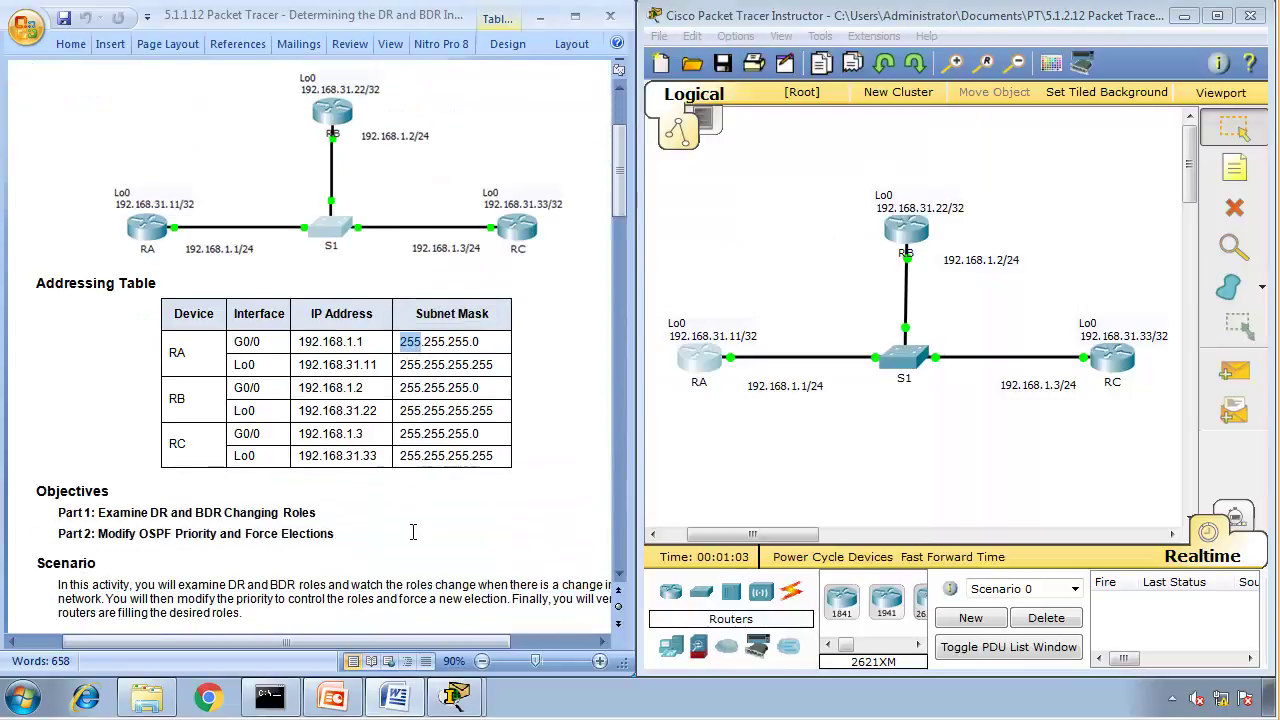
{"action": "scroll", "coordinate": [412, 528], "scroll_direction": "down", "scroll_amount": 3}
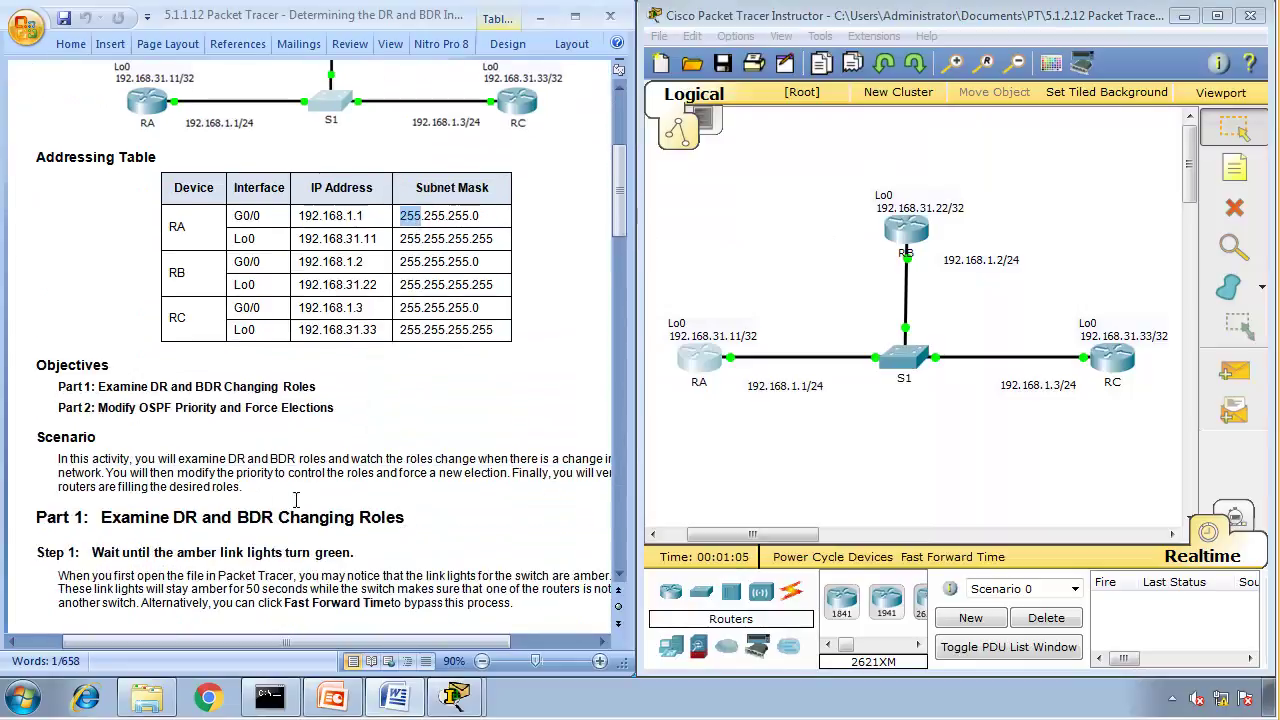
{"action": "left_click_drag", "start_coordinate": [98, 388], "coordinate": [316, 387]}
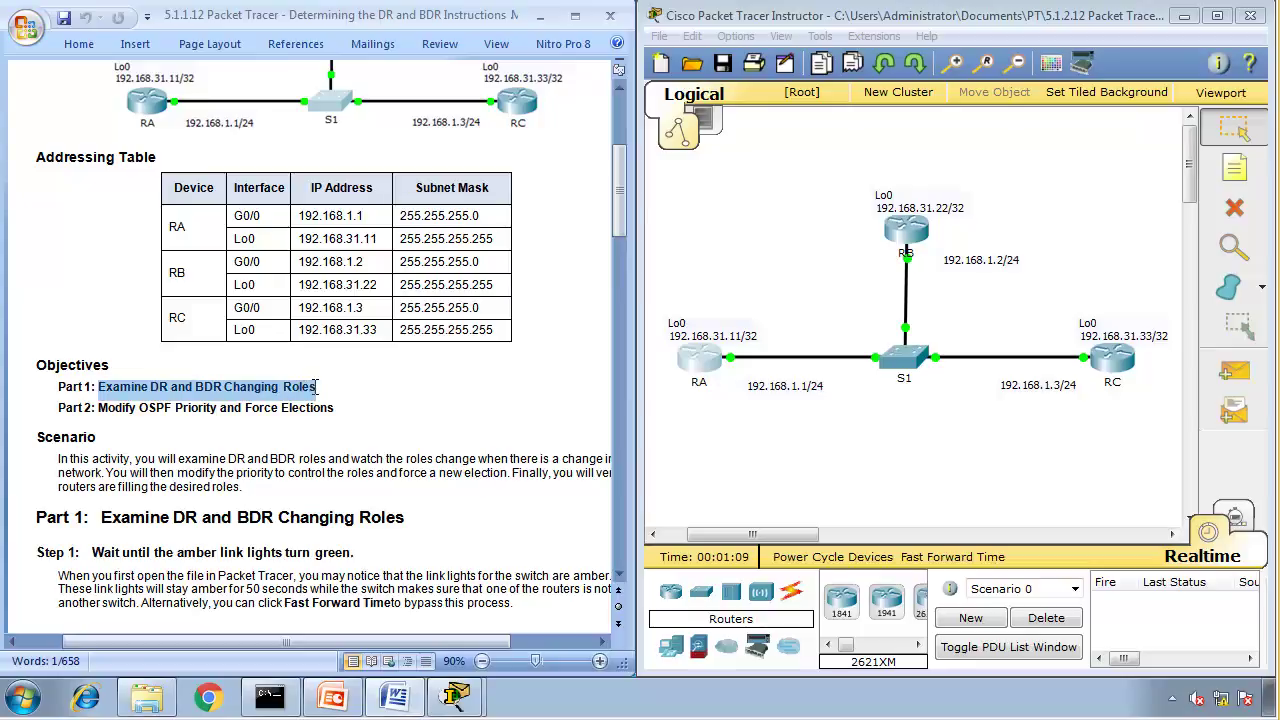
{"action": "left_click_drag", "start_coordinate": [101, 407], "coordinate": [348, 409]}
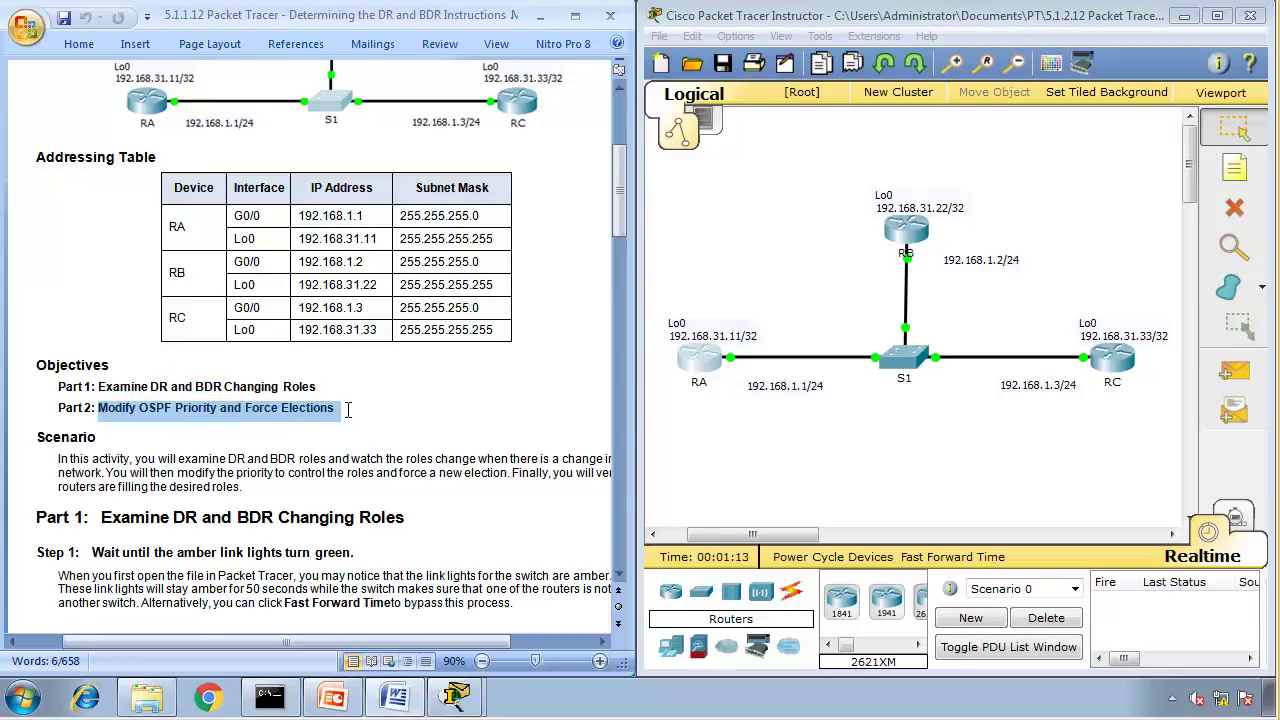
{"action": "left_click_drag", "start_coordinate": [58, 462], "coordinate": [576, 462]}
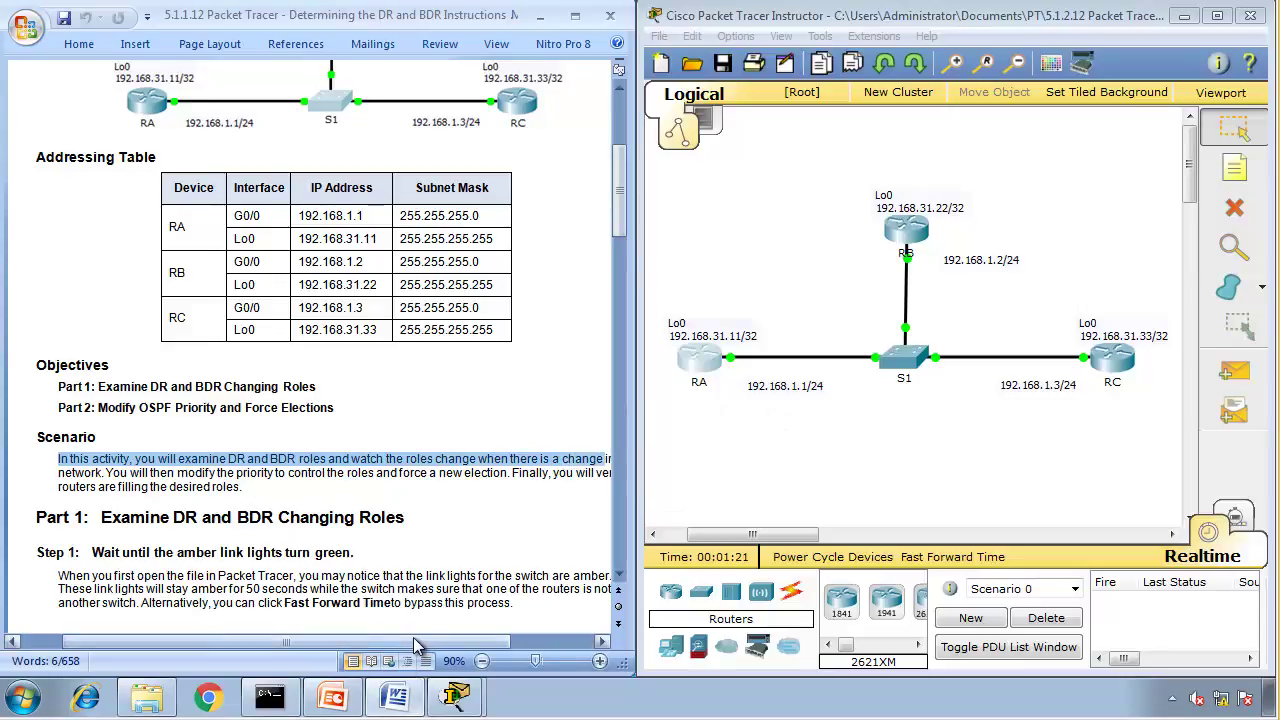
{"action": "left_click_drag", "start_coordinate": [414, 642], "coordinate": [436, 629]}
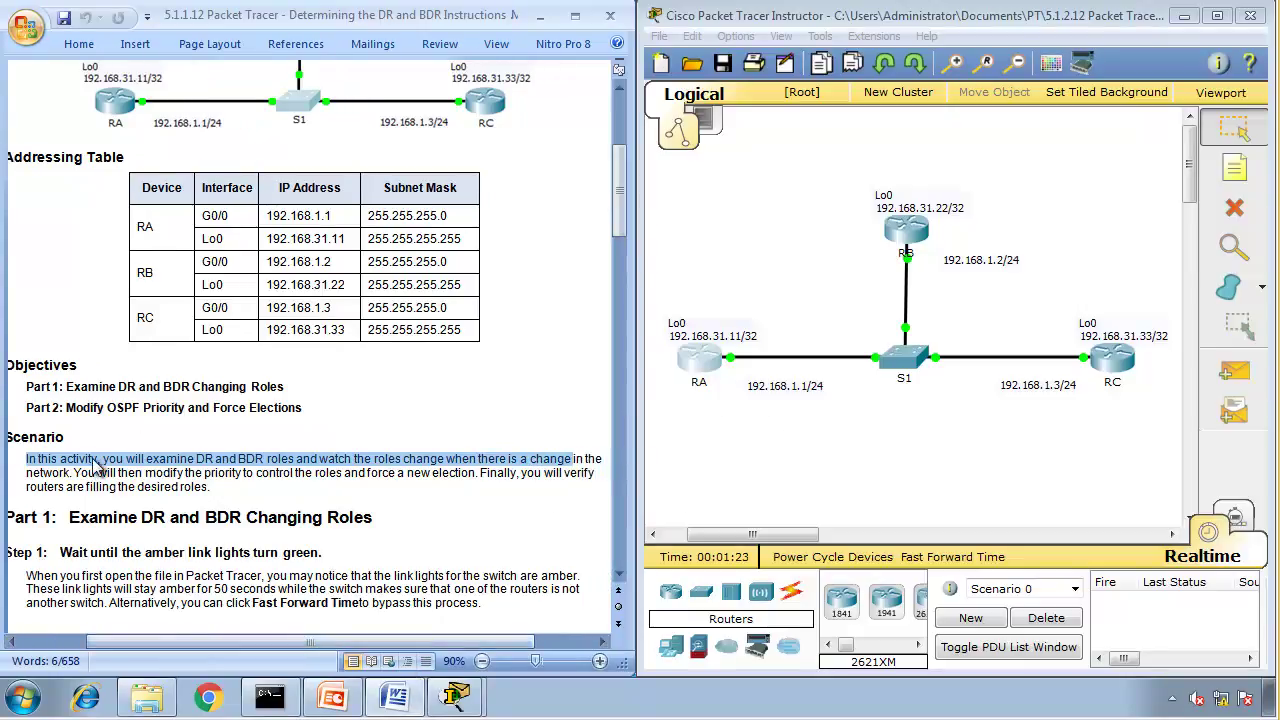
{"action": "left_click_drag", "start_coordinate": [85, 470], "coordinate": [150, 476]}
{"action": "left_click", "coordinate": [250, 475]}
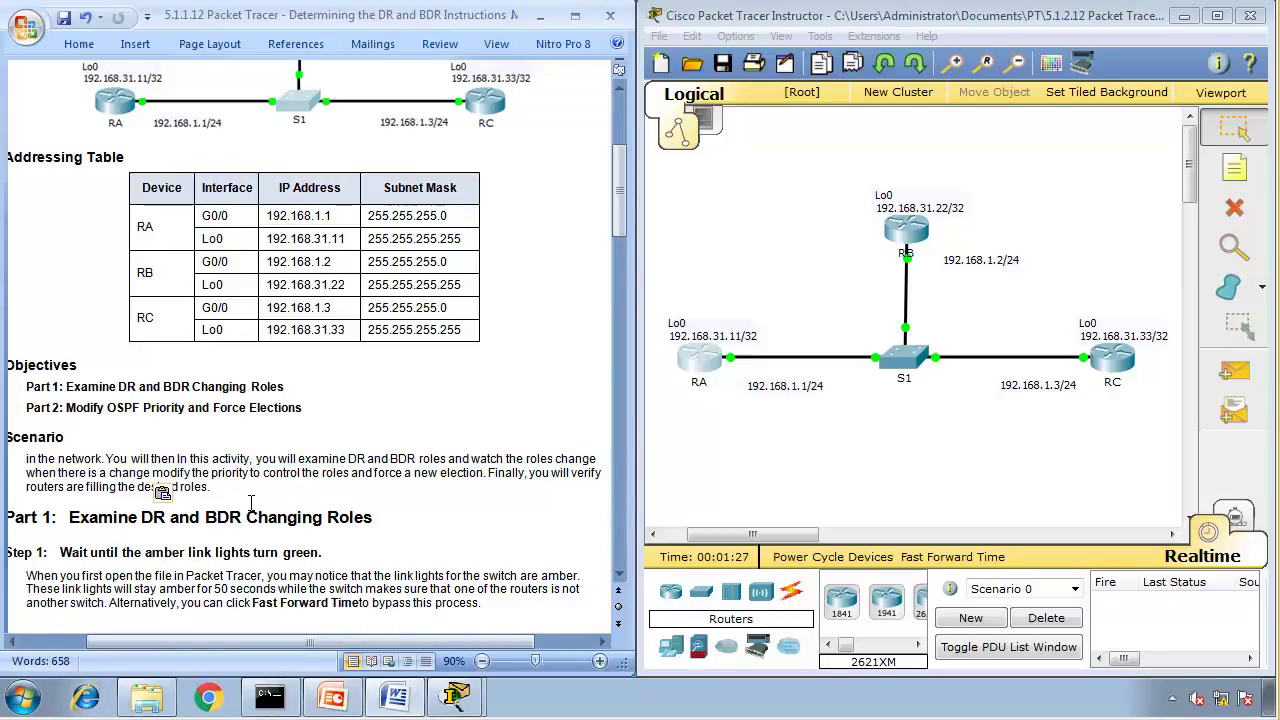
{"action": "key", "text": "ctrl+z"}
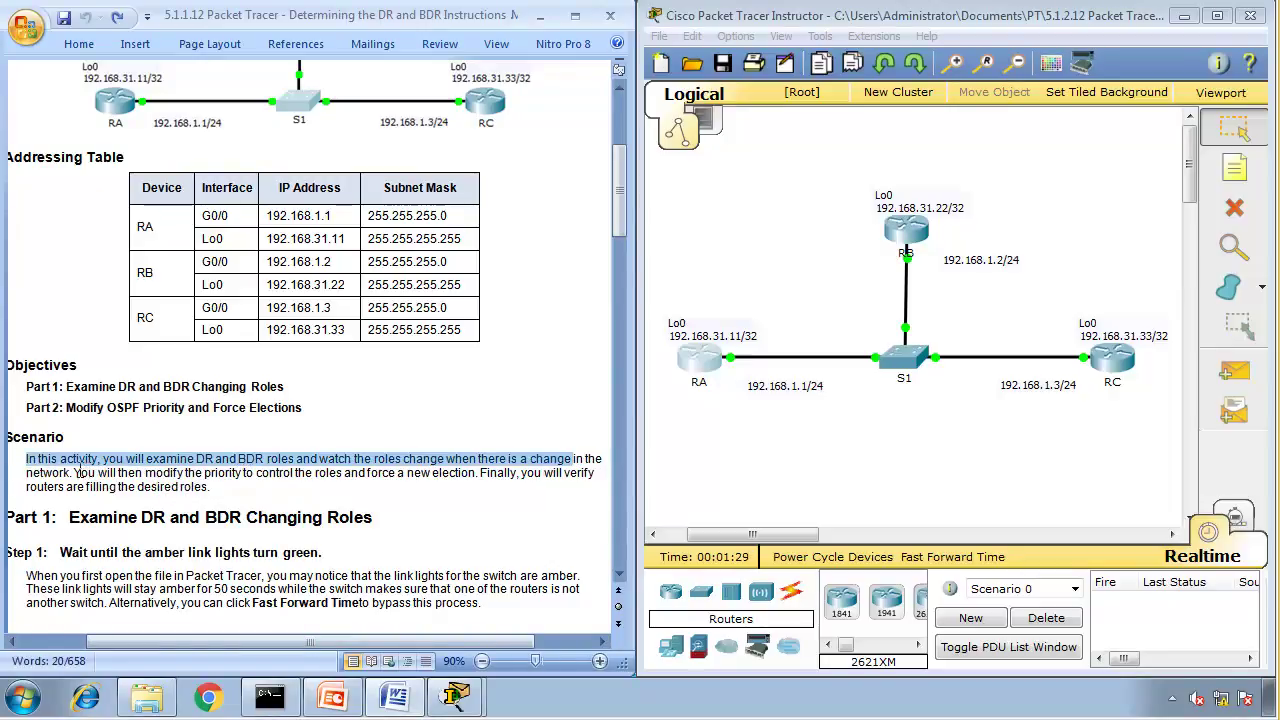
{"action": "left_click_drag", "start_coordinate": [75, 473], "coordinate": [463, 477]}
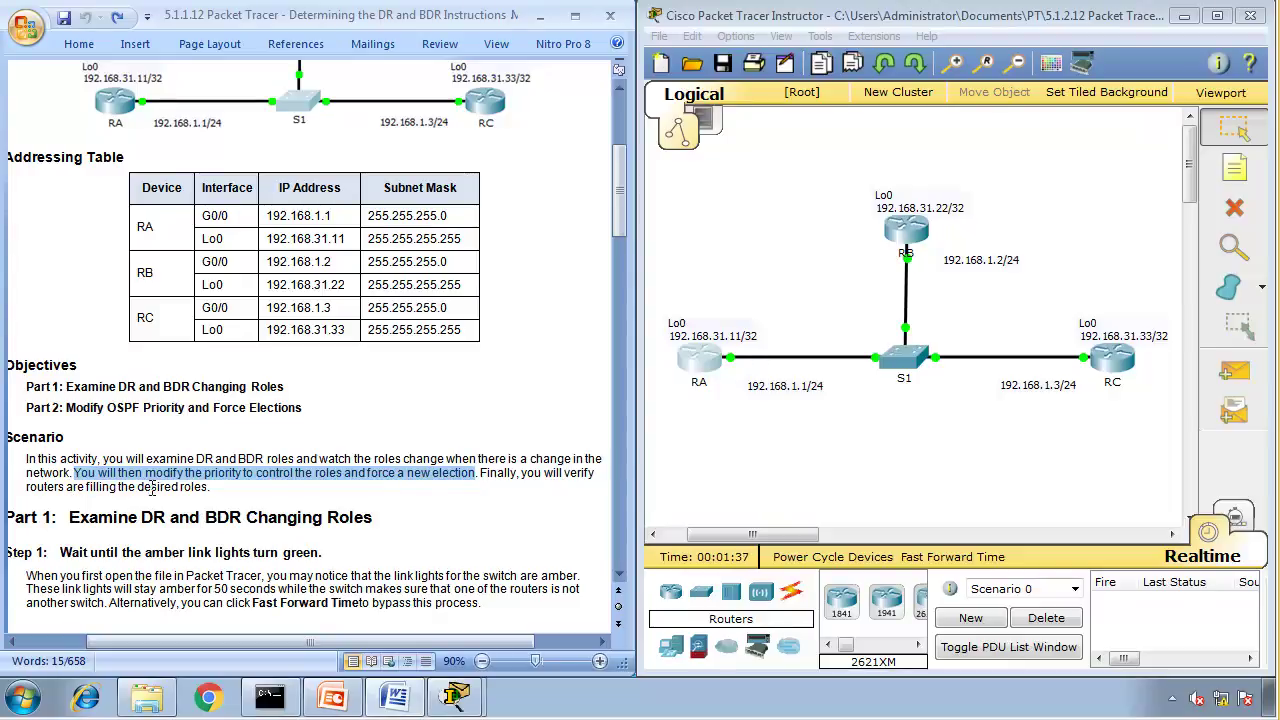
{"action": "scroll", "coordinate": [160, 500], "scroll_direction": "down", "scroll_amount": 3}
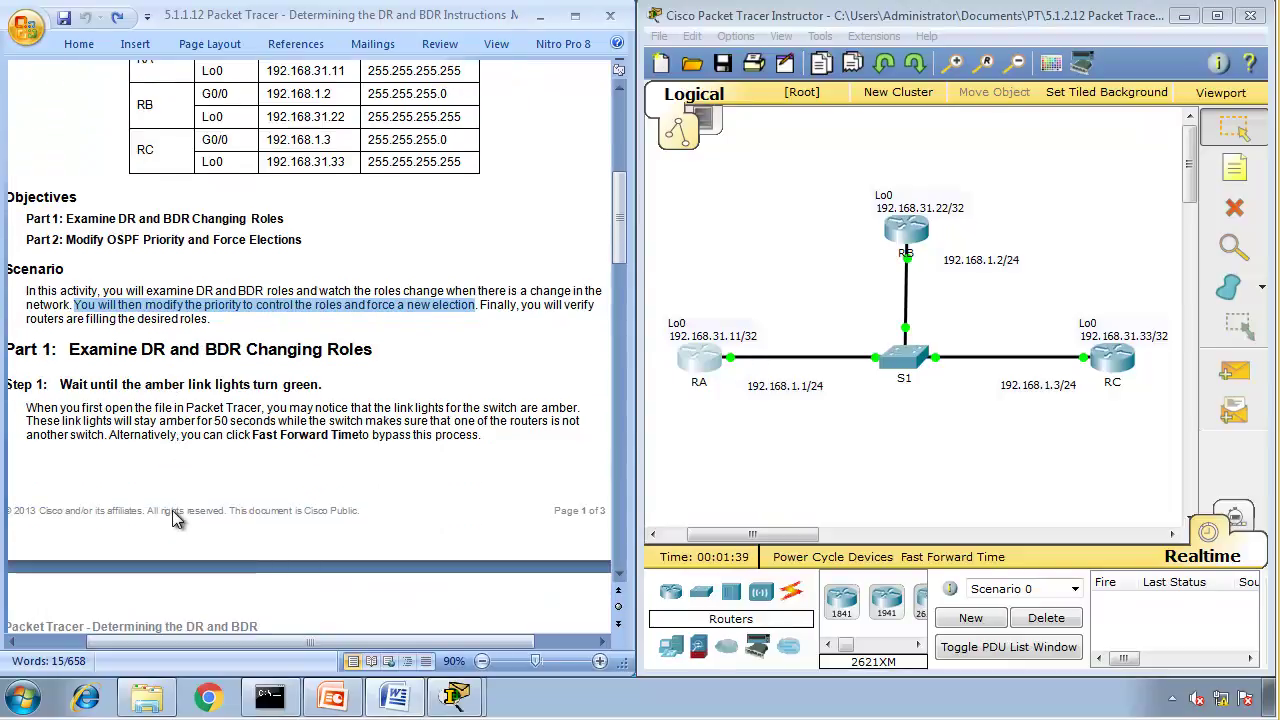
{"action": "left_click_drag", "start_coordinate": [67, 349], "coordinate": [379, 361]}
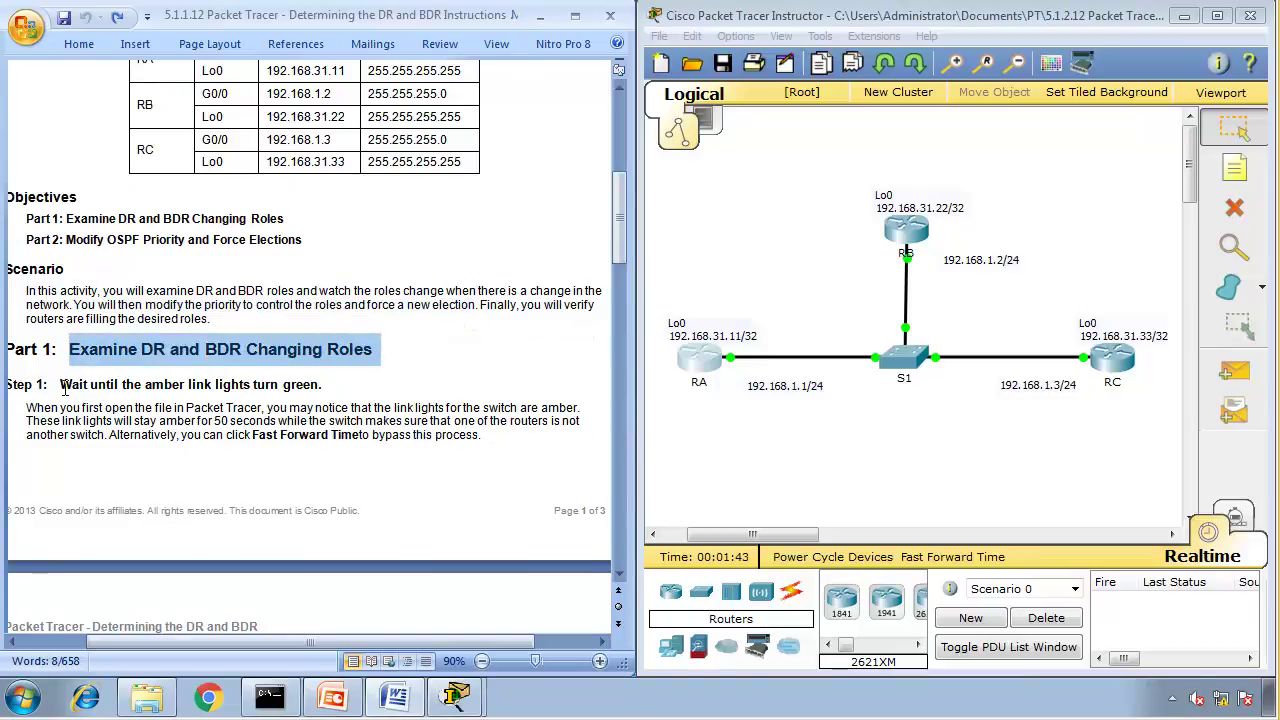
{"action": "left_click_drag", "start_coordinate": [62, 387], "coordinate": [303, 394]}
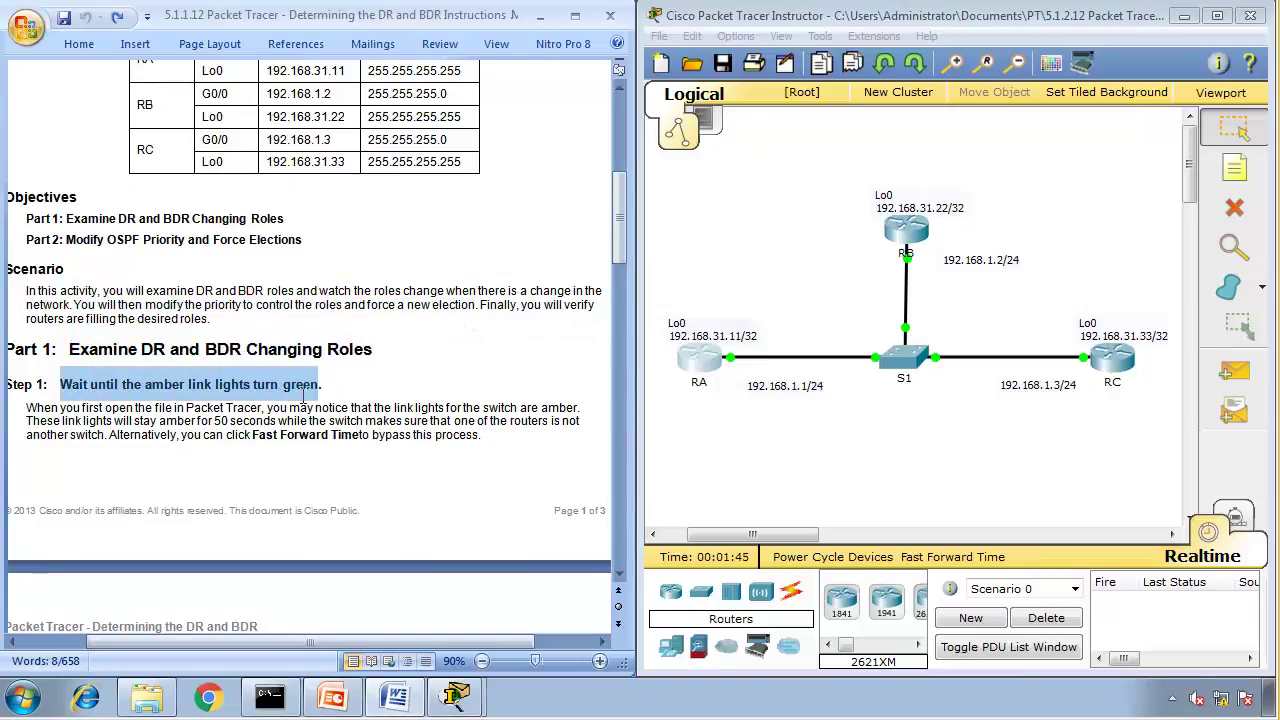
- Clear the Step 1 highlight and scroll the instructions down to Step 2
{"action": "left_click", "coordinate": [310, 393]}
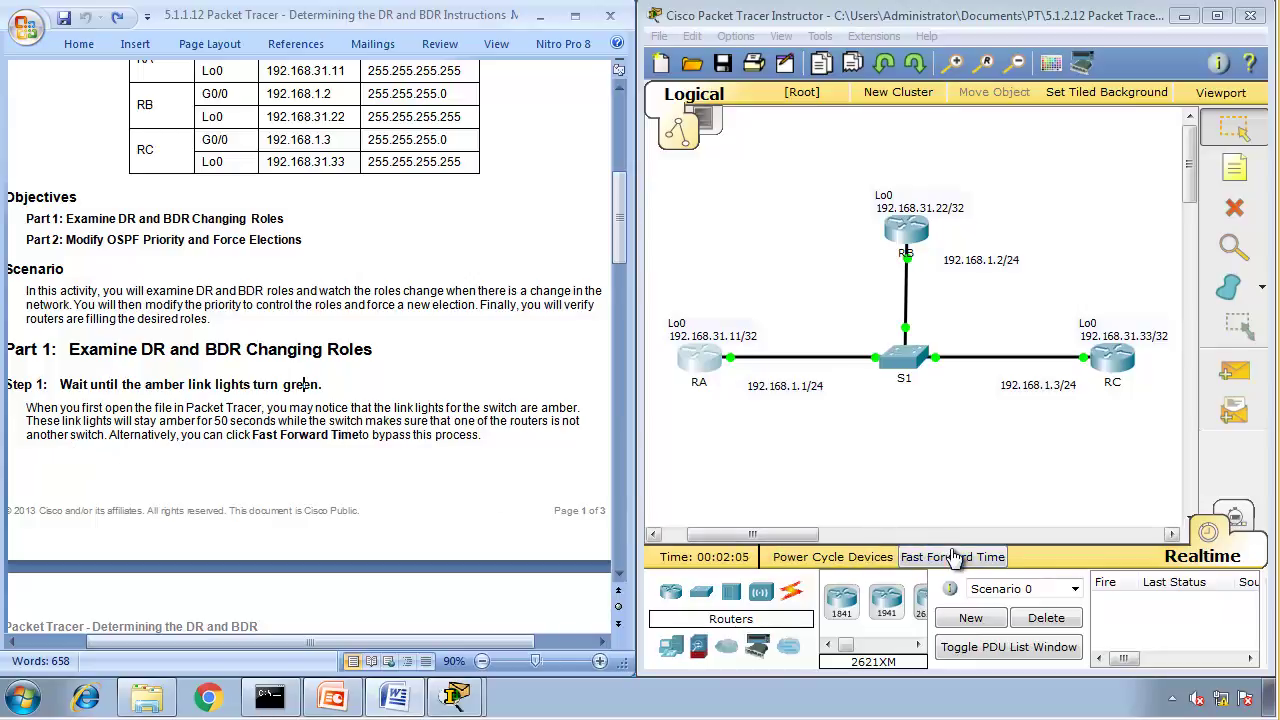
{"action": "scroll", "coordinate": [289, 507], "scroll_direction": "down", "scroll_amount": 7}
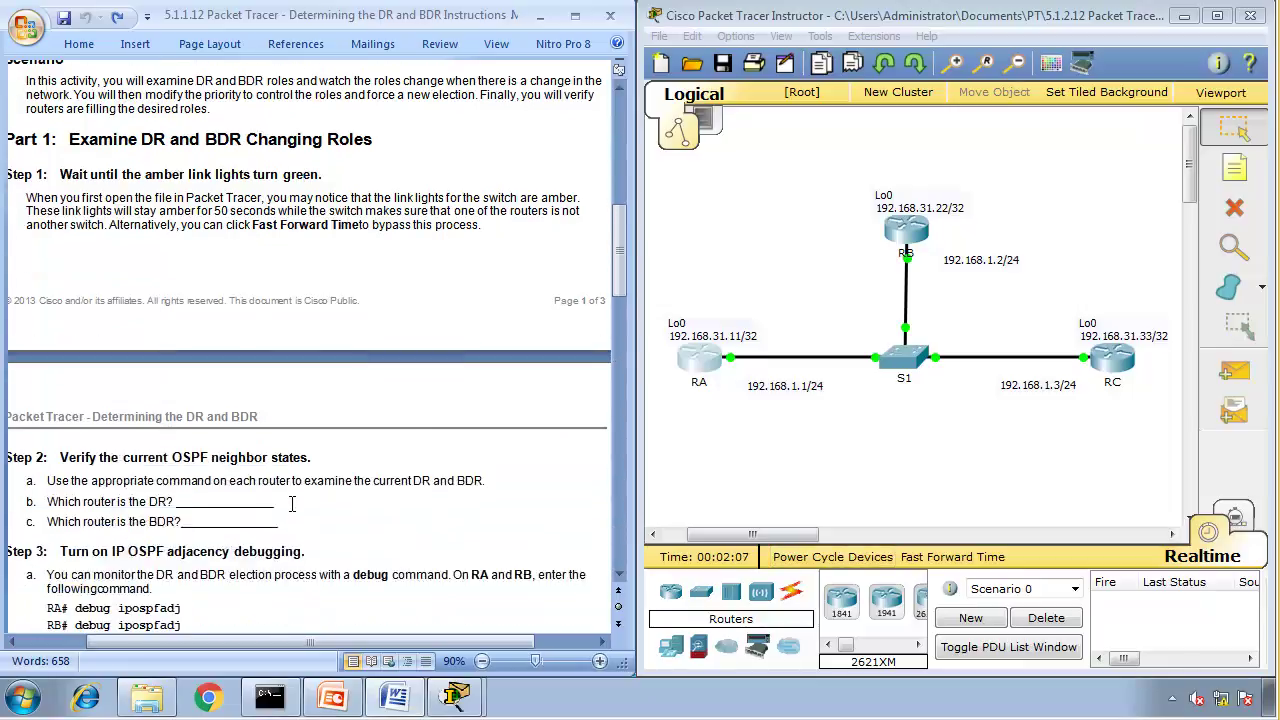
{"action": "scroll", "coordinate": [183, 288], "scroll_direction": "down", "scroll_amount": 2}
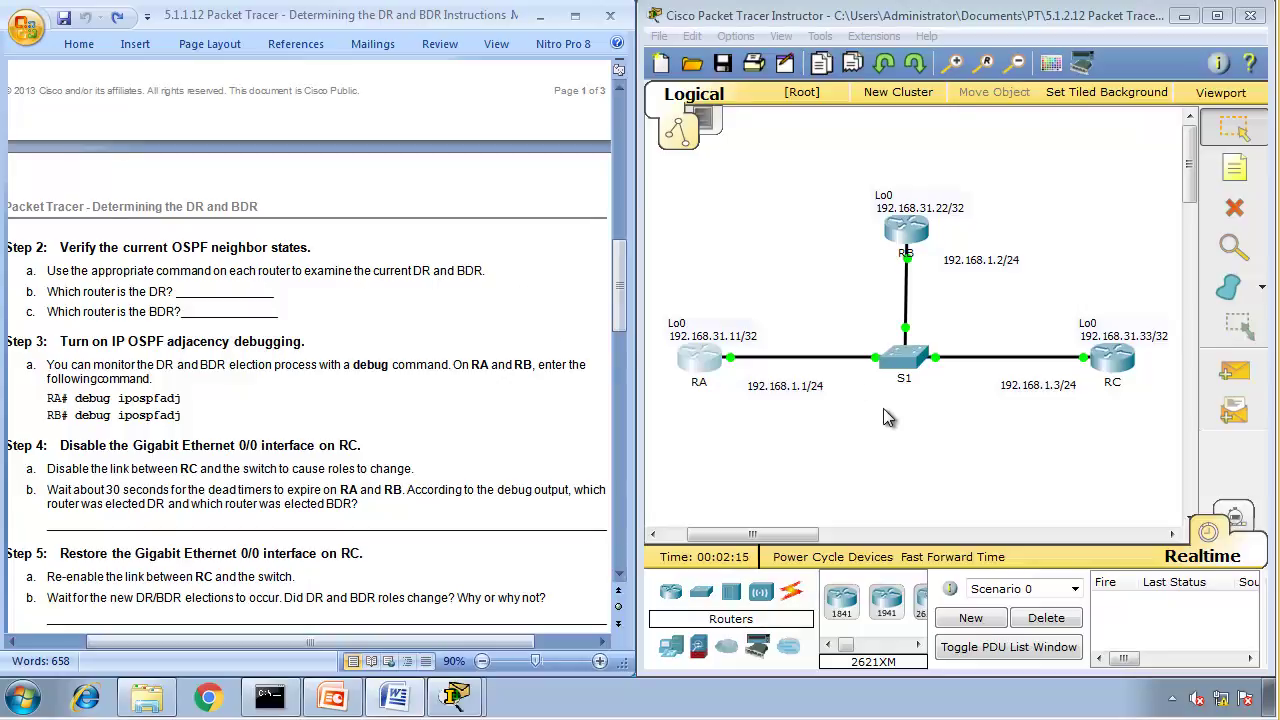
- In a widened RA CLI, run show ip ospf neighbor and show ip int brief
{"action": "left_click", "coordinate": [697, 369]}
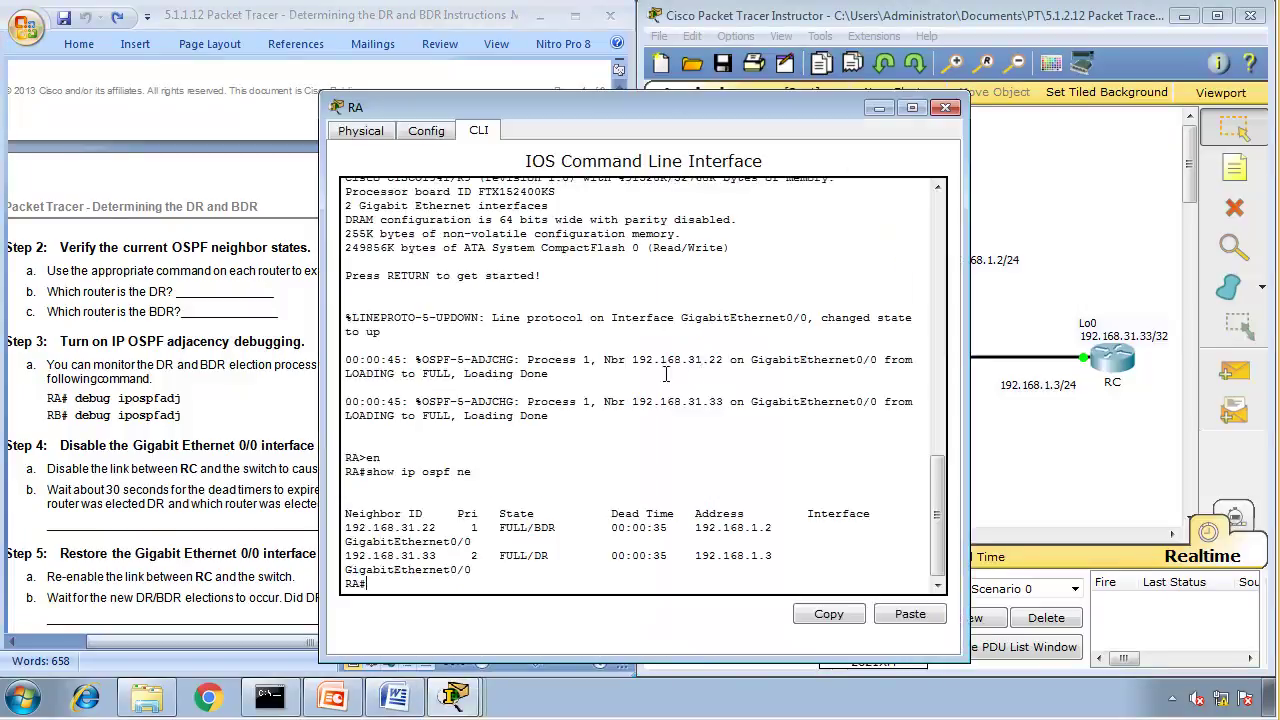
{"action": "left_click_drag", "start_coordinate": [967, 475], "coordinate": [1242, 442]}
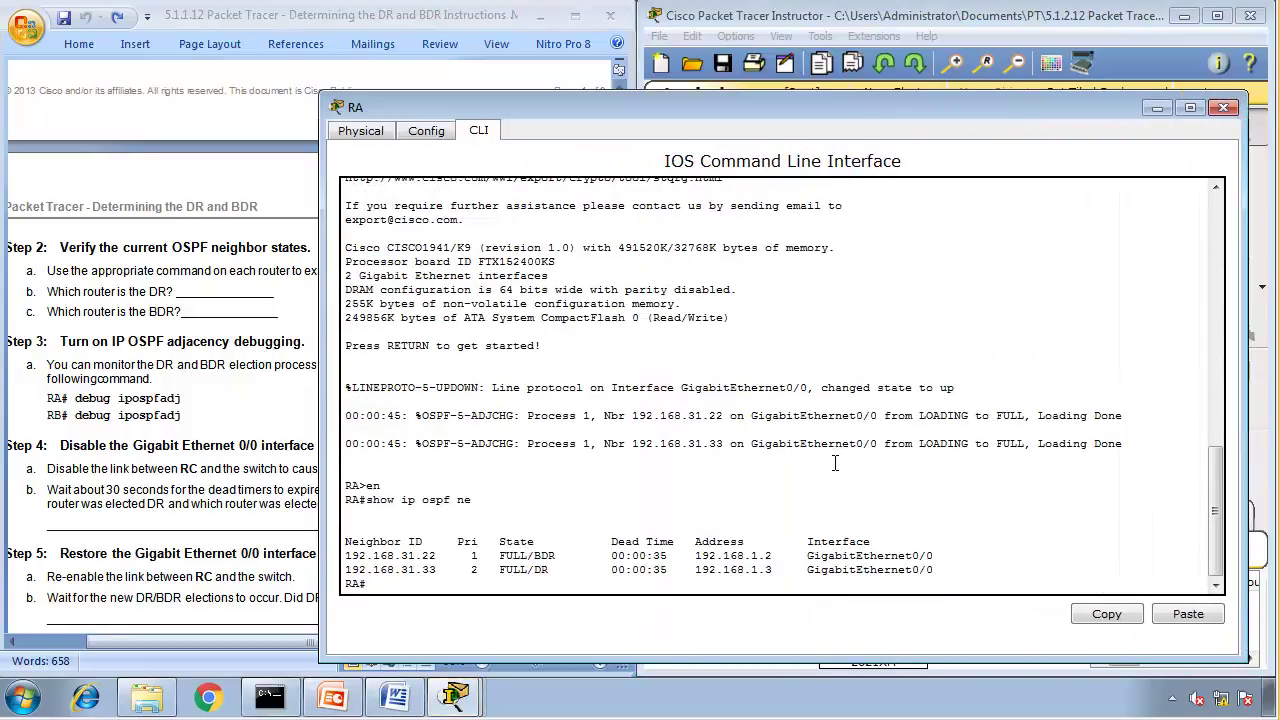
{"action": "type", "text": "show ip ospf ne"}
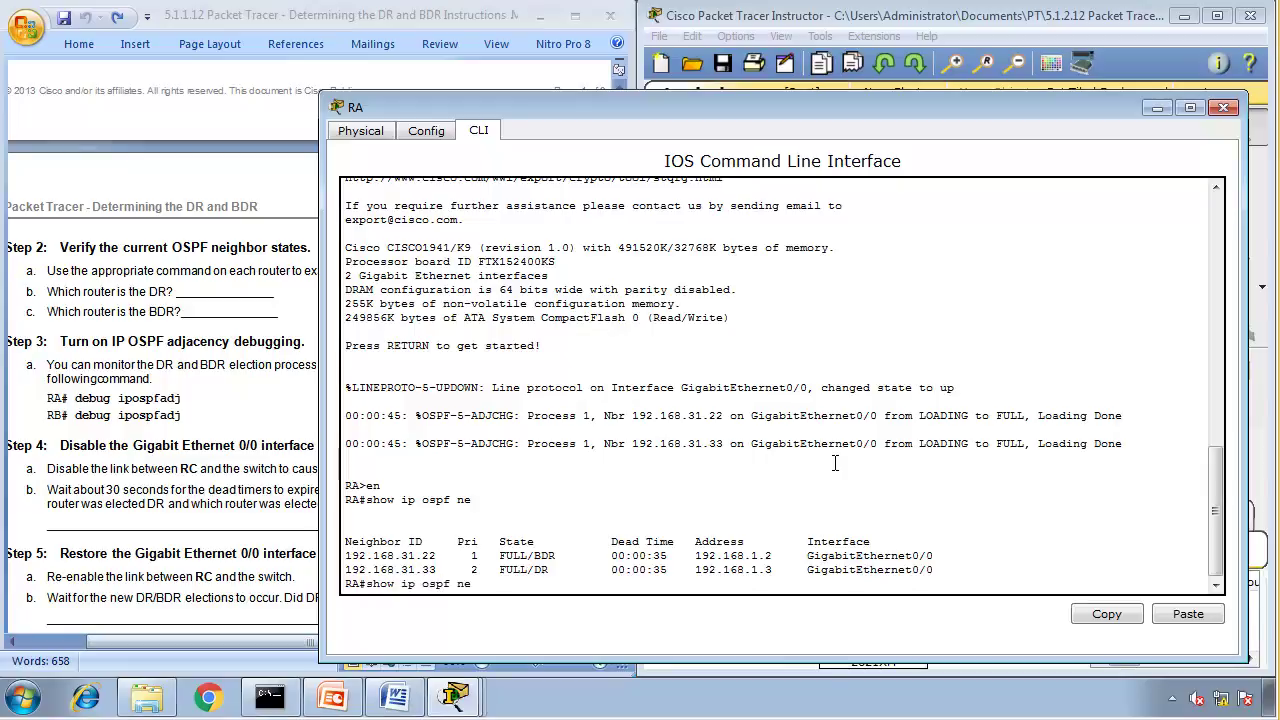
{"action": "key", "text": "Return"}
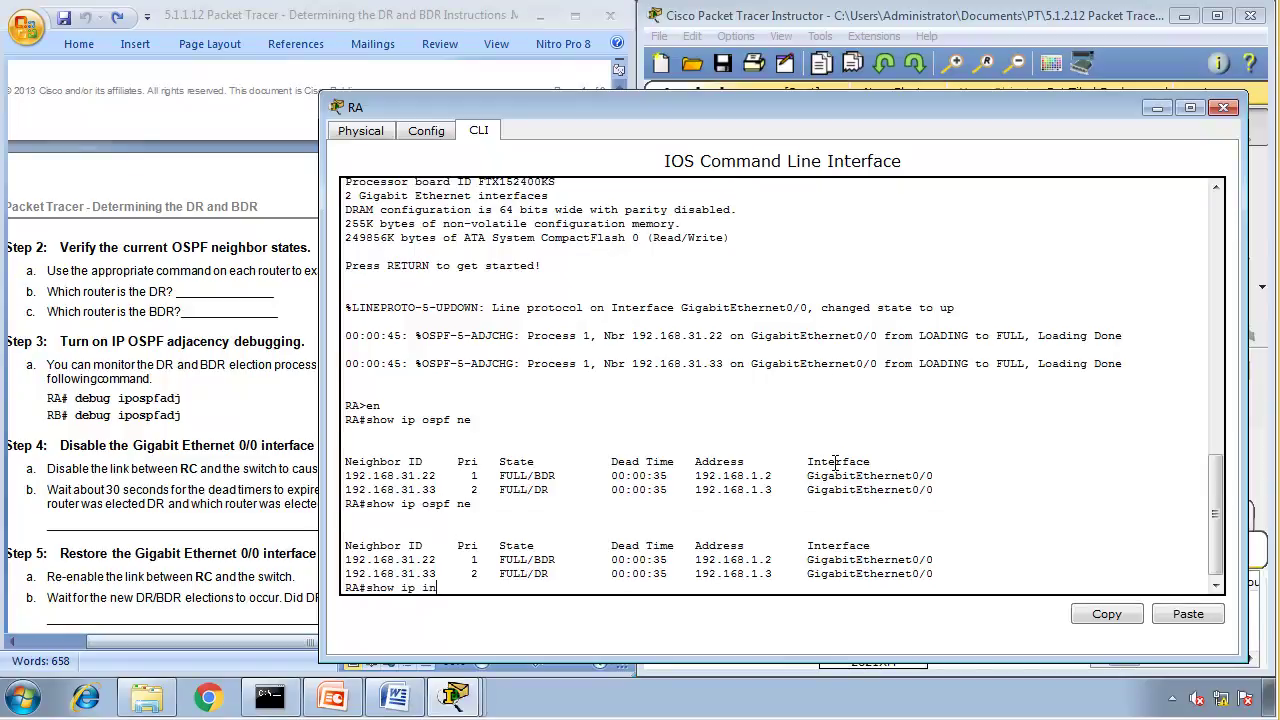
{"action": "type", "text": "show ip int brief"}
{"action": "key", "text": "Return"}
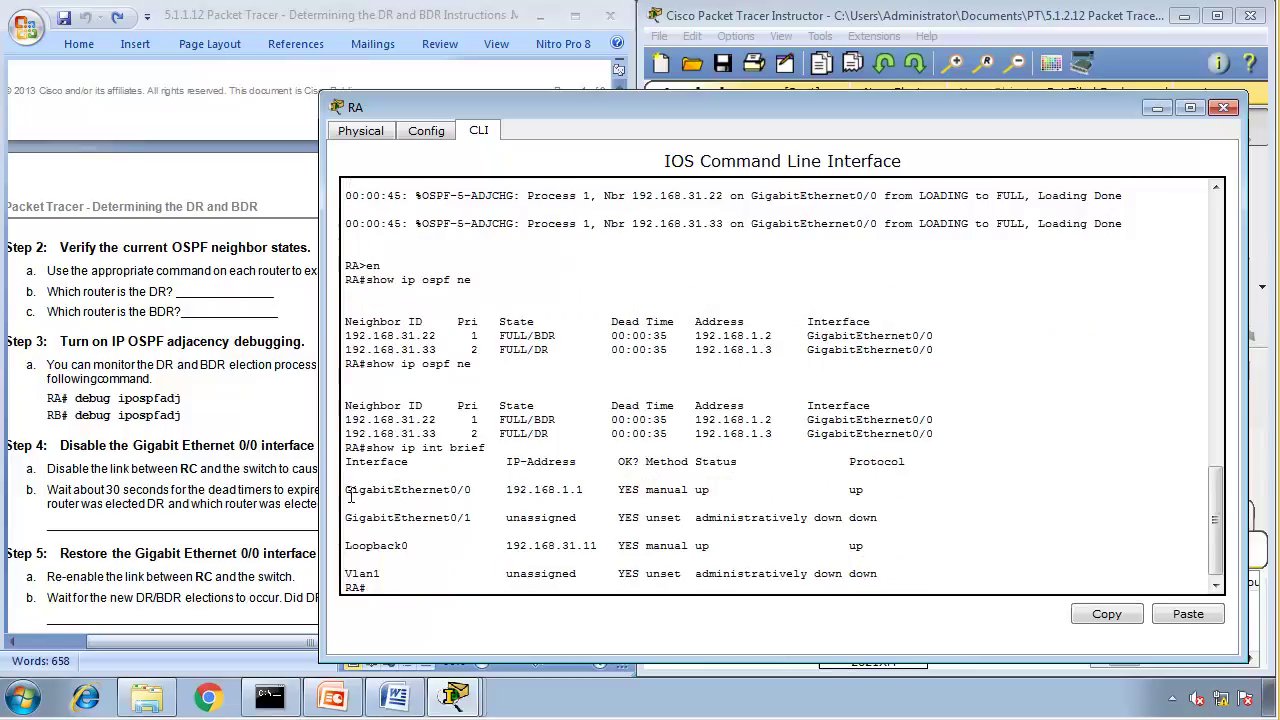
{"action": "left_click_drag", "start_coordinate": [350, 497], "coordinate": [481, 487]}
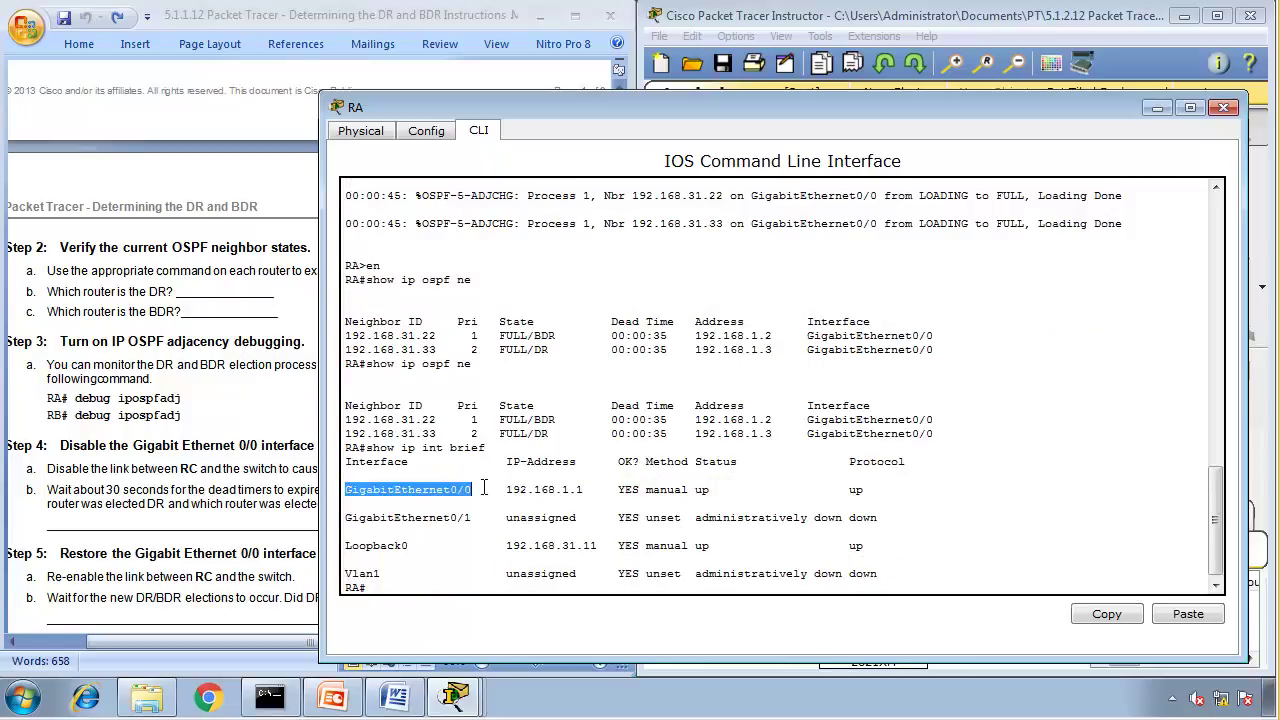
{"action": "double_click", "coordinate": [551, 421]}
{"action": "left_click", "coordinate": [550, 431]}
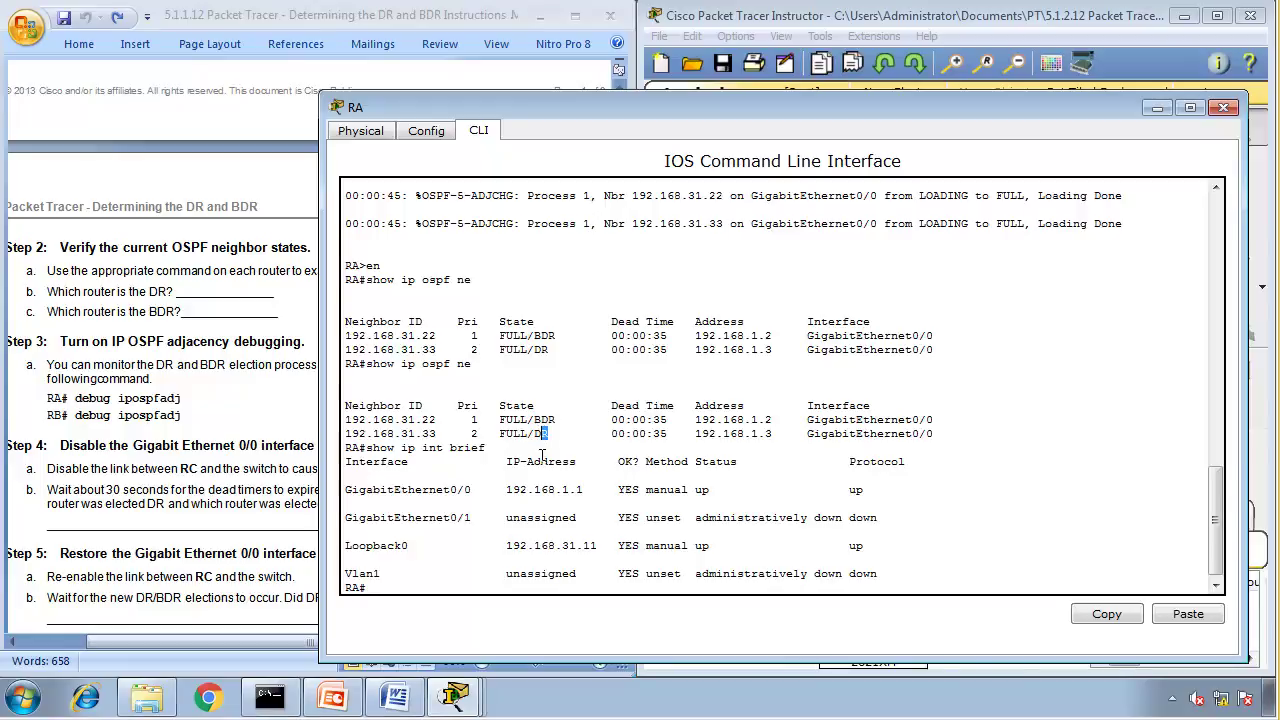
- Run show ip ospf interface g0/0 on RA and highlight DROTHER, DR and BDR lines
{"action": "type", "text": "show ip ospf interface g0/0"}
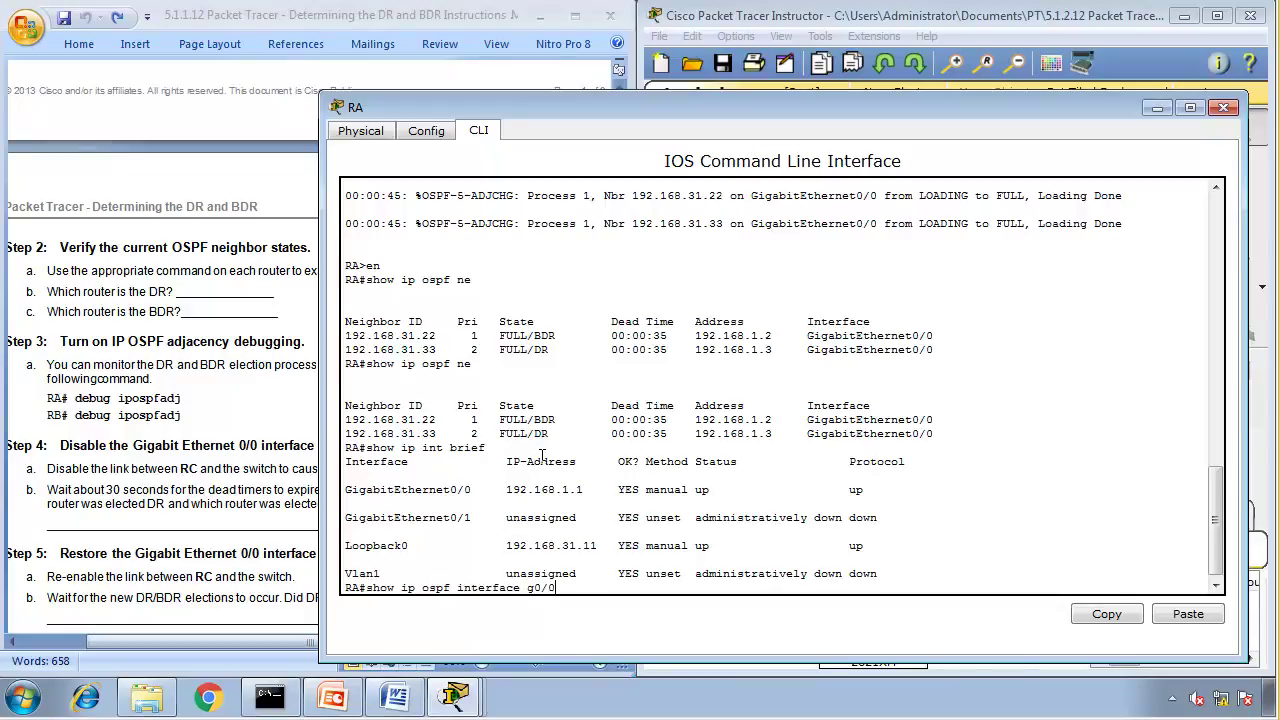
{"action": "key", "text": "Return"}
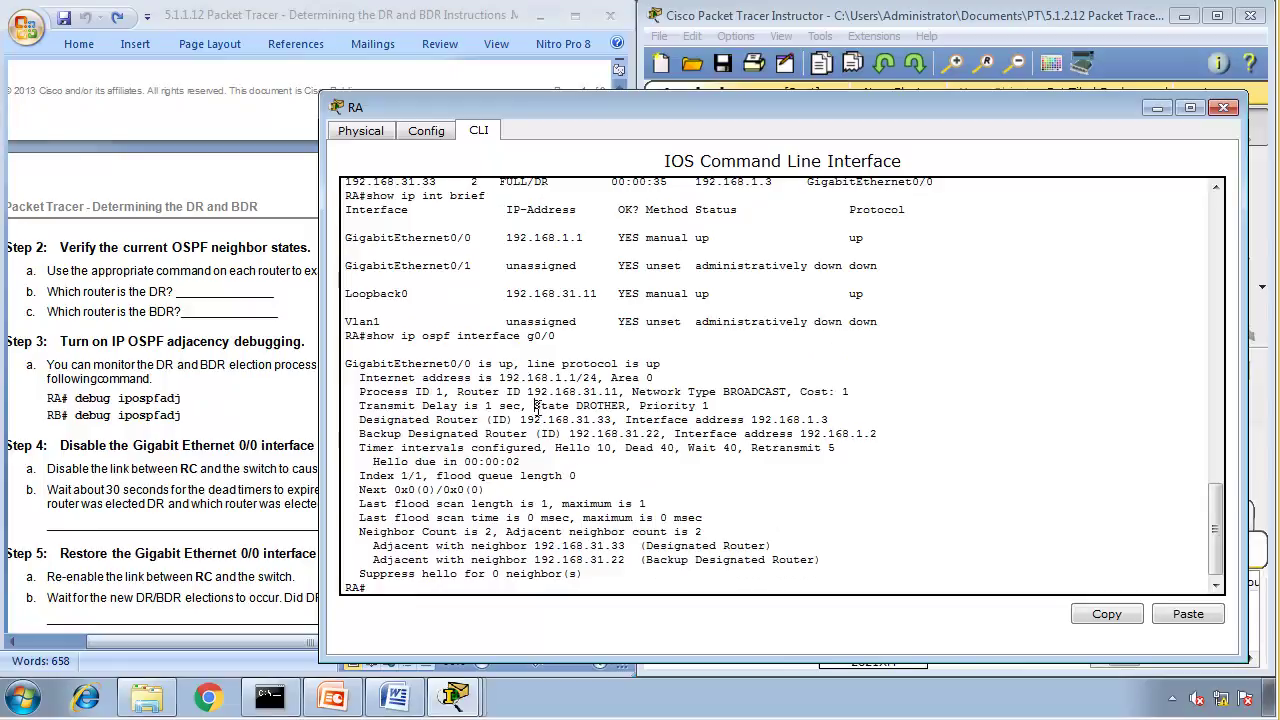
{"action": "left_click_drag", "start_coordinate": [534, 405], "coordinate": [629, 405]}
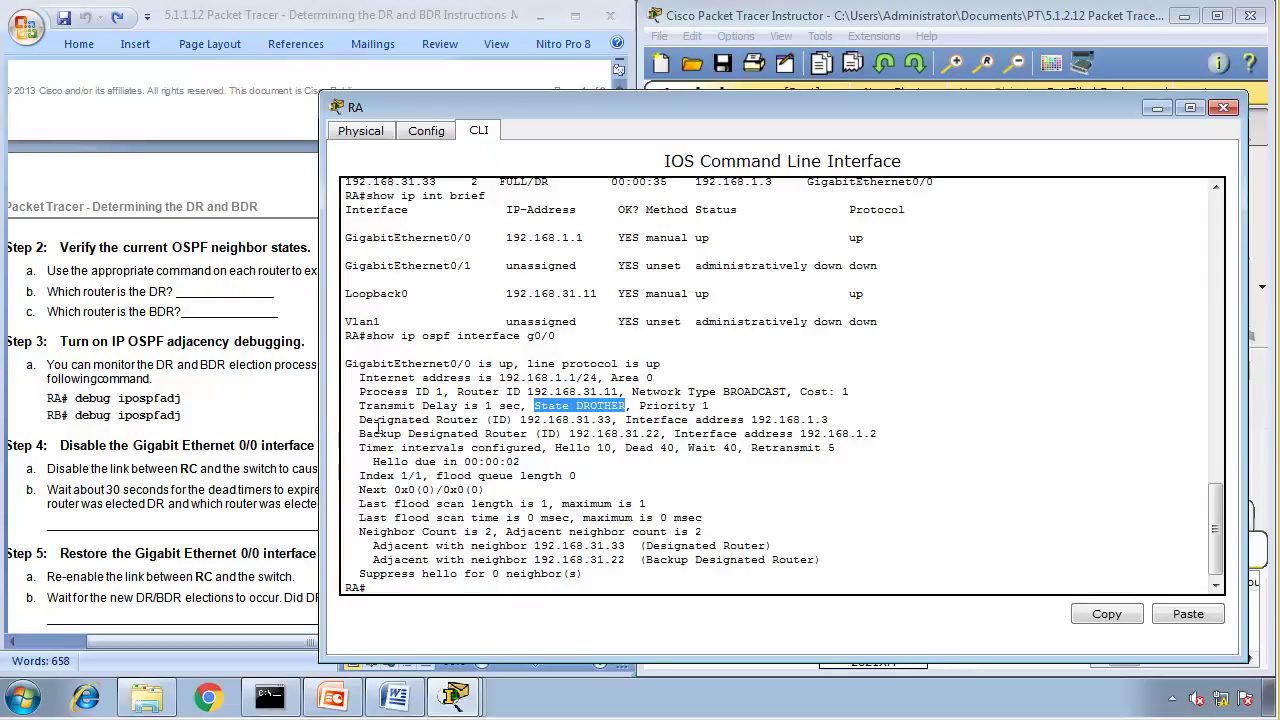
{"action": "left_click_drag", "start_coordinate": [360, 420], "coordinate": [903, 418]}
{"action": "left_click_drag", "start_coordinate": [364, 433], "coordinate": [909, 429]}
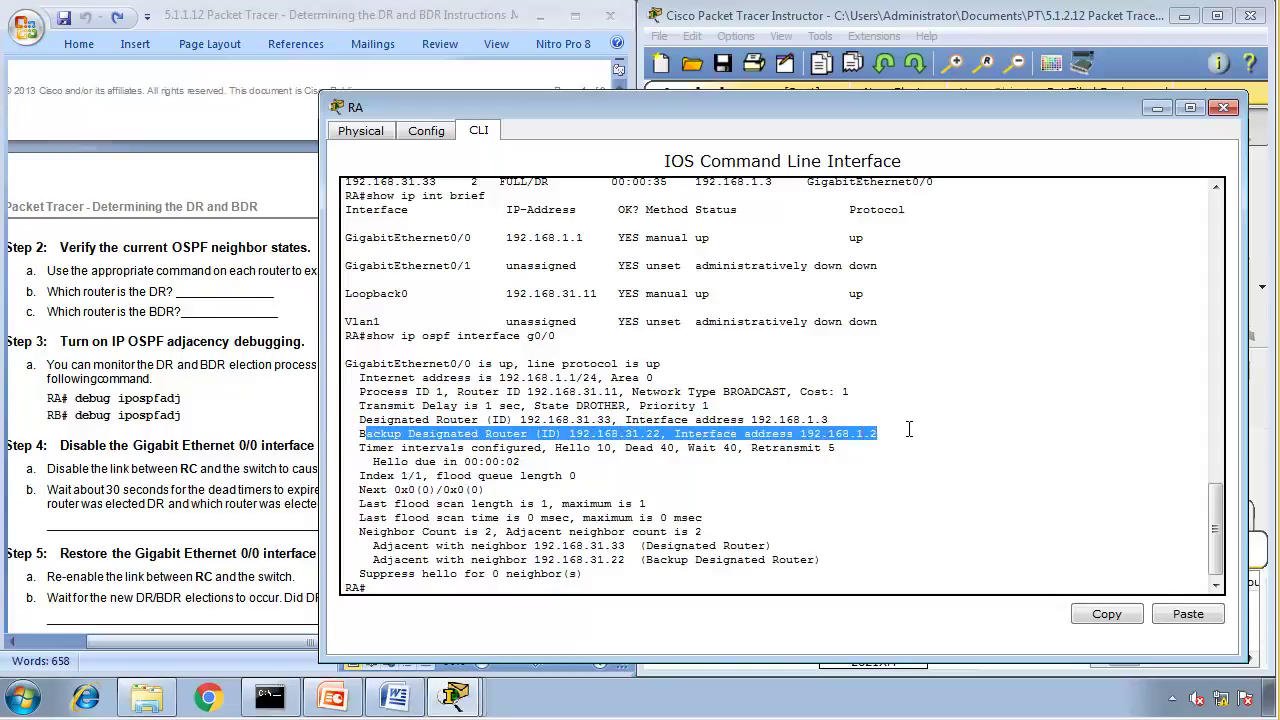
{"action": "left_click_drag", "start_coordinate": [375, 546], "coordinate": [829, 557]}
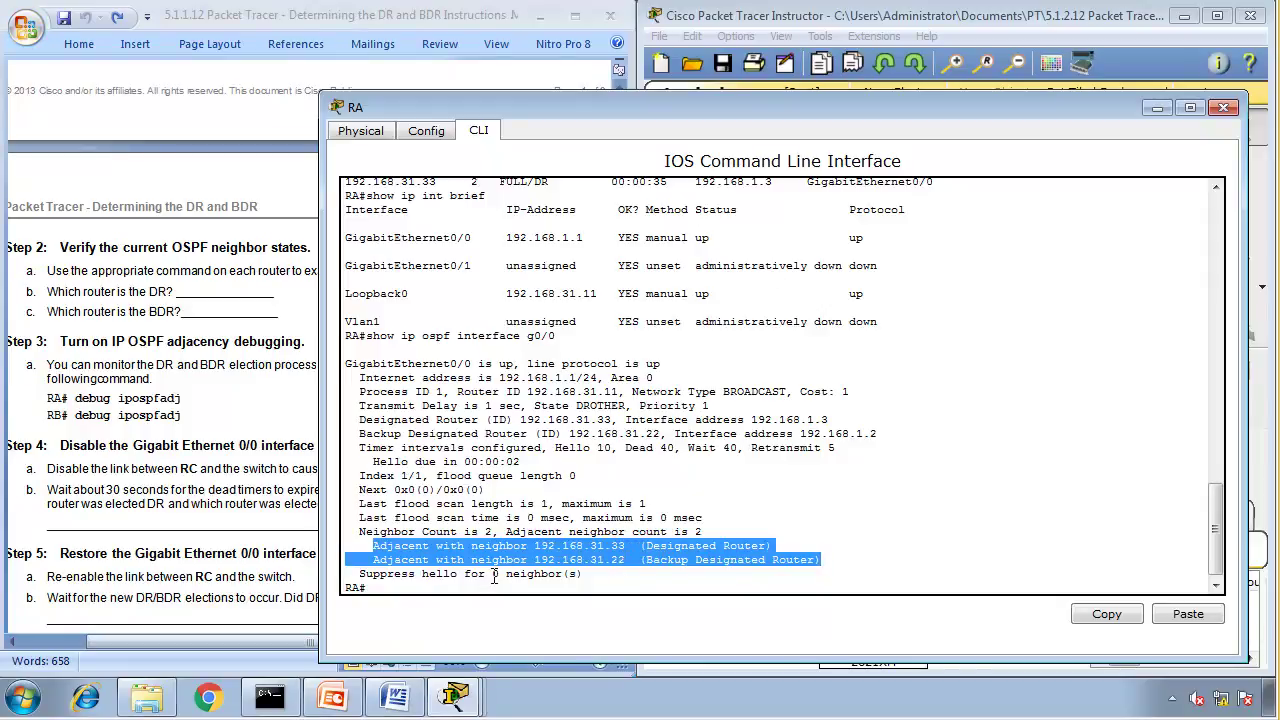
- On RC, enter enable mode and run show ip ospf int g0/0
{"action": "mouse_move", "coordinate": [455, 697]}
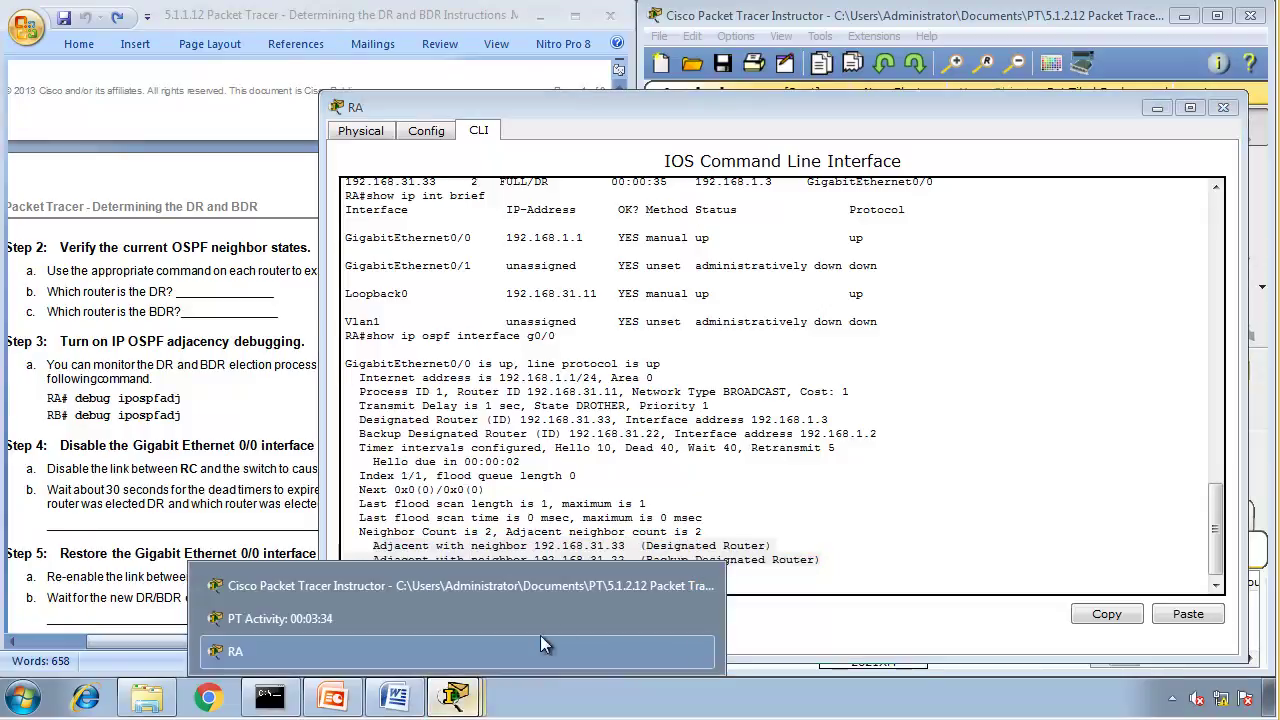
{"action": "left_click", "coordinate": [500, 588]}
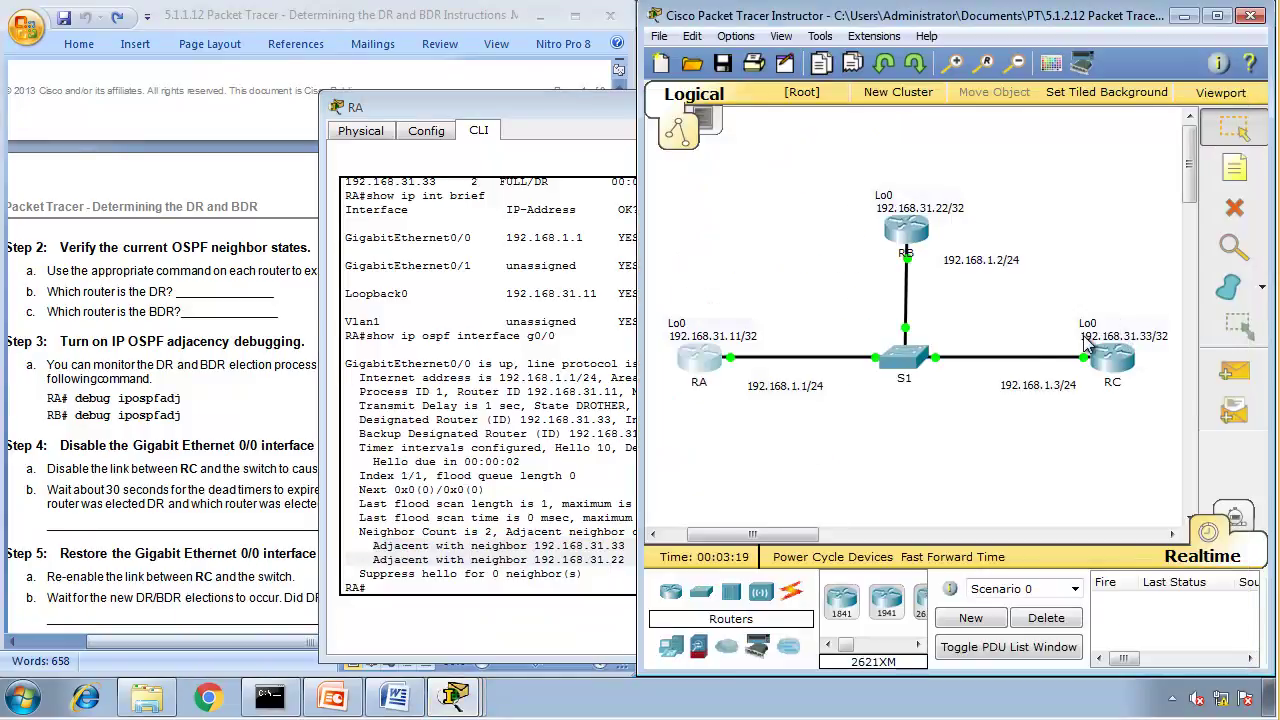
{"action": "left_click", "coordinate": [1118, 360]}
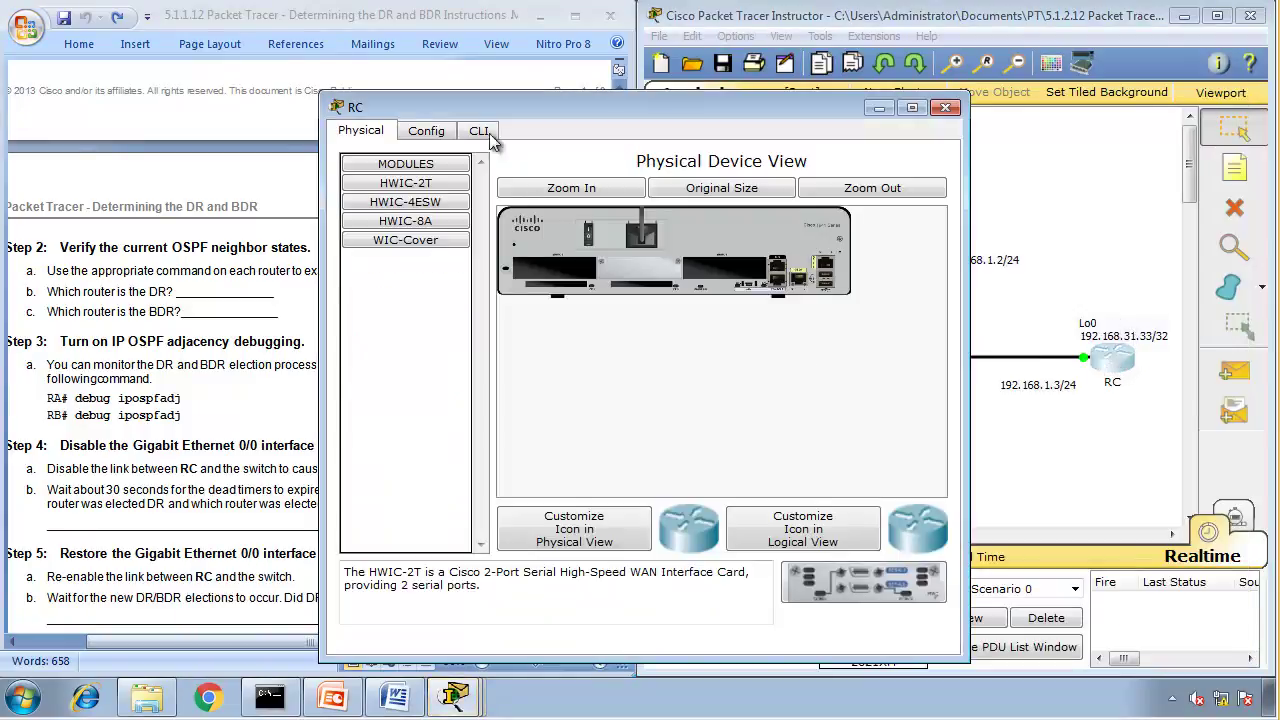
{"action": "left_click", "coordinate": [478, 132]}
{"action": "key", "text": "Return"}
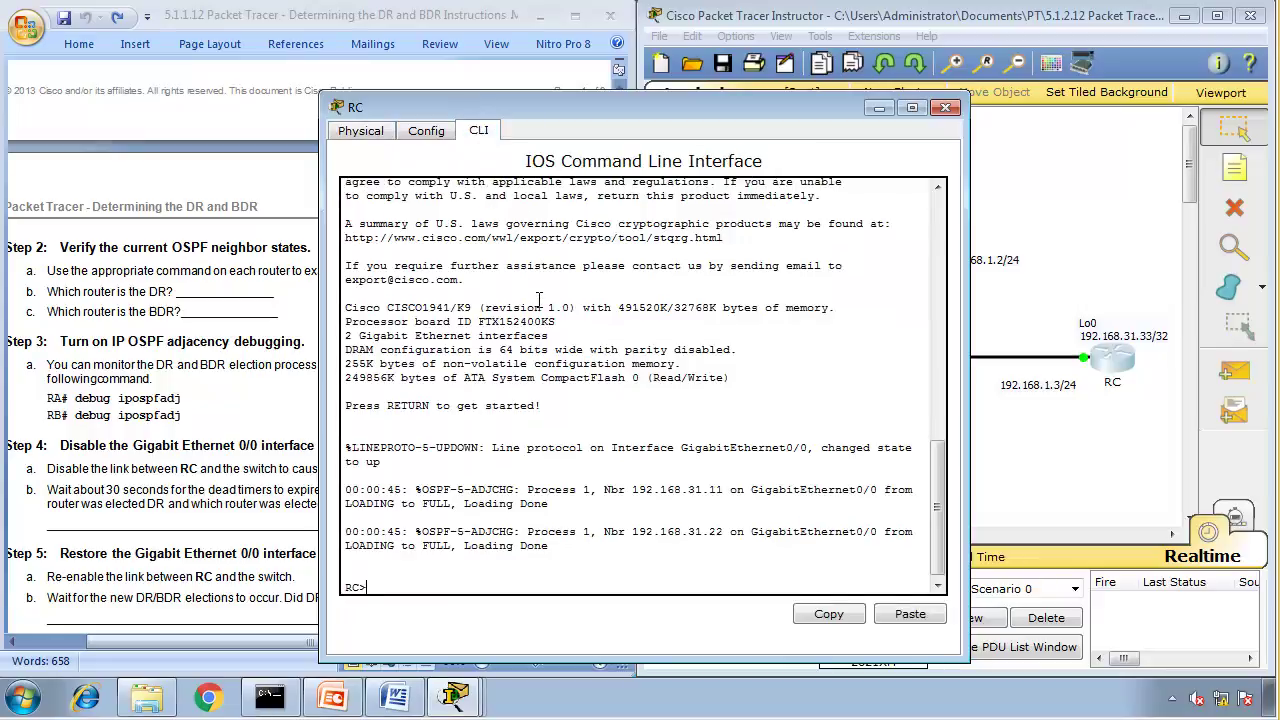
{"action": "type", "text": "en"}
{"action": "key", "text": "Return"}
{"action": "type", "text": "show"}
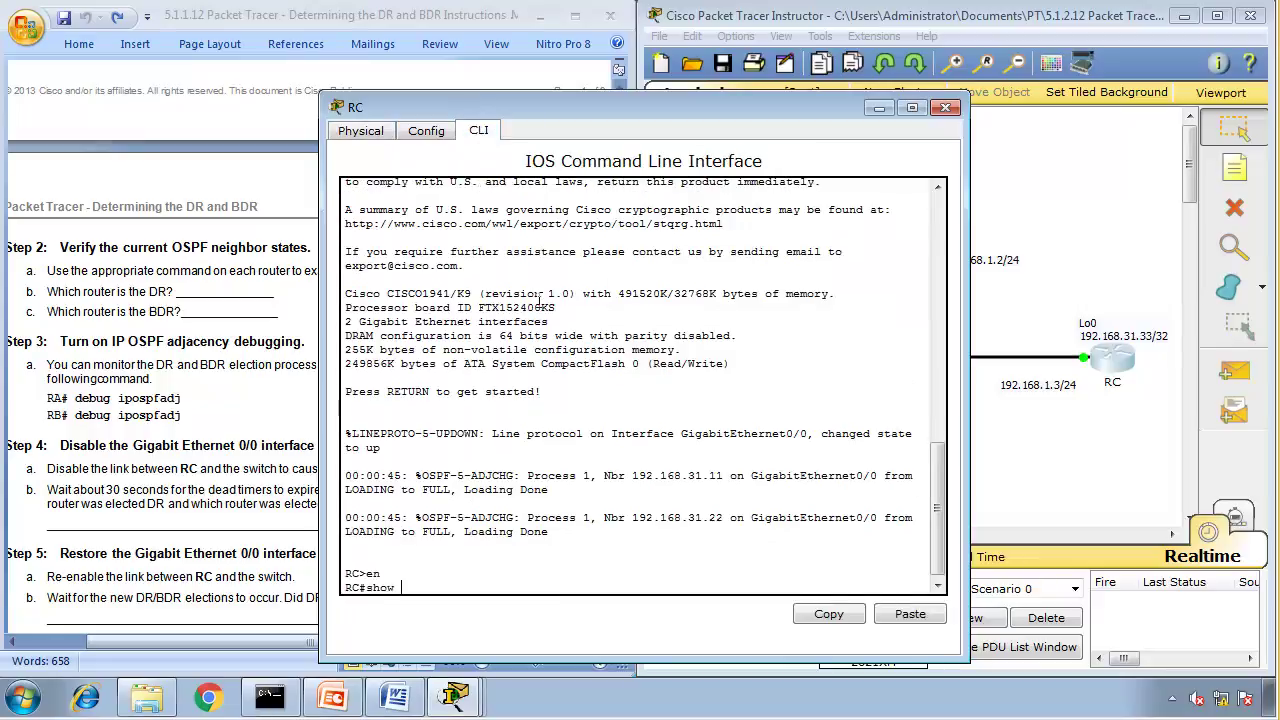
{"action": "type", "text": " ip ospf int g0/0"}
{"action": "key", "text": "Return"}
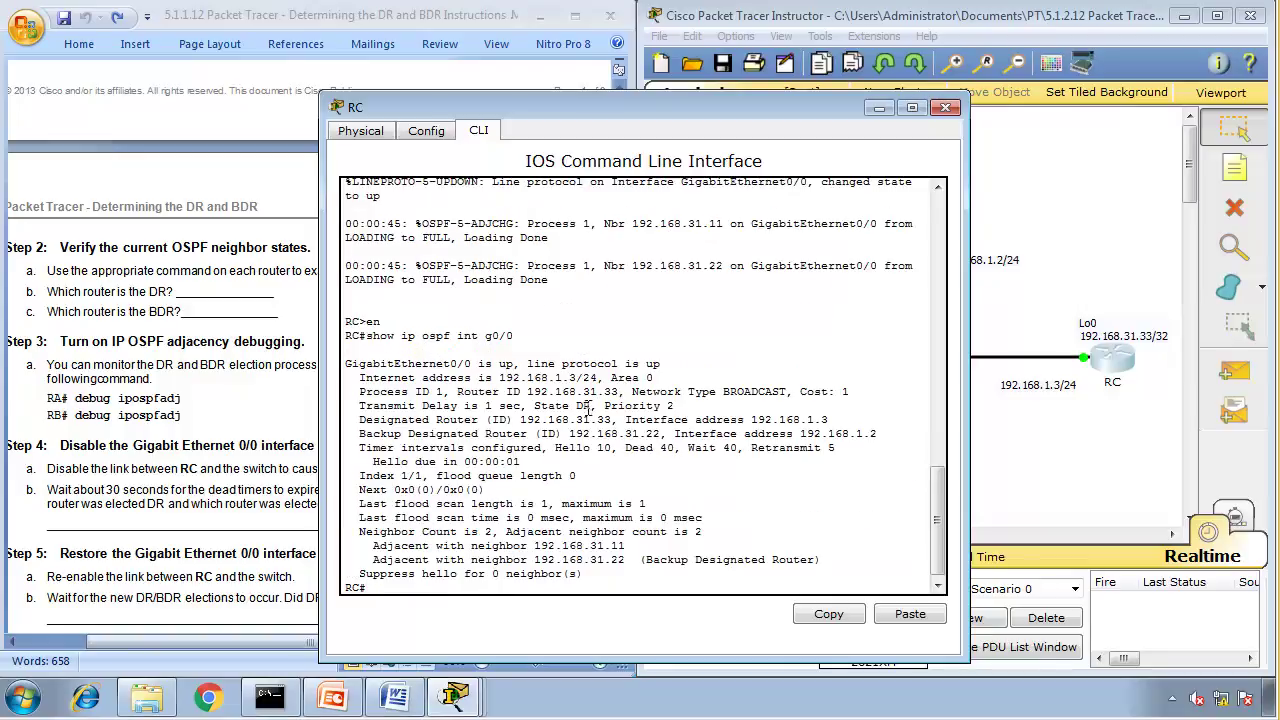
- Highlight RC's DR state and enter R3 as the DR answer in the worksheet
{"action": "left_click_drag", "start_coordinate": [591, 406], "coordinate": [529, 406]}
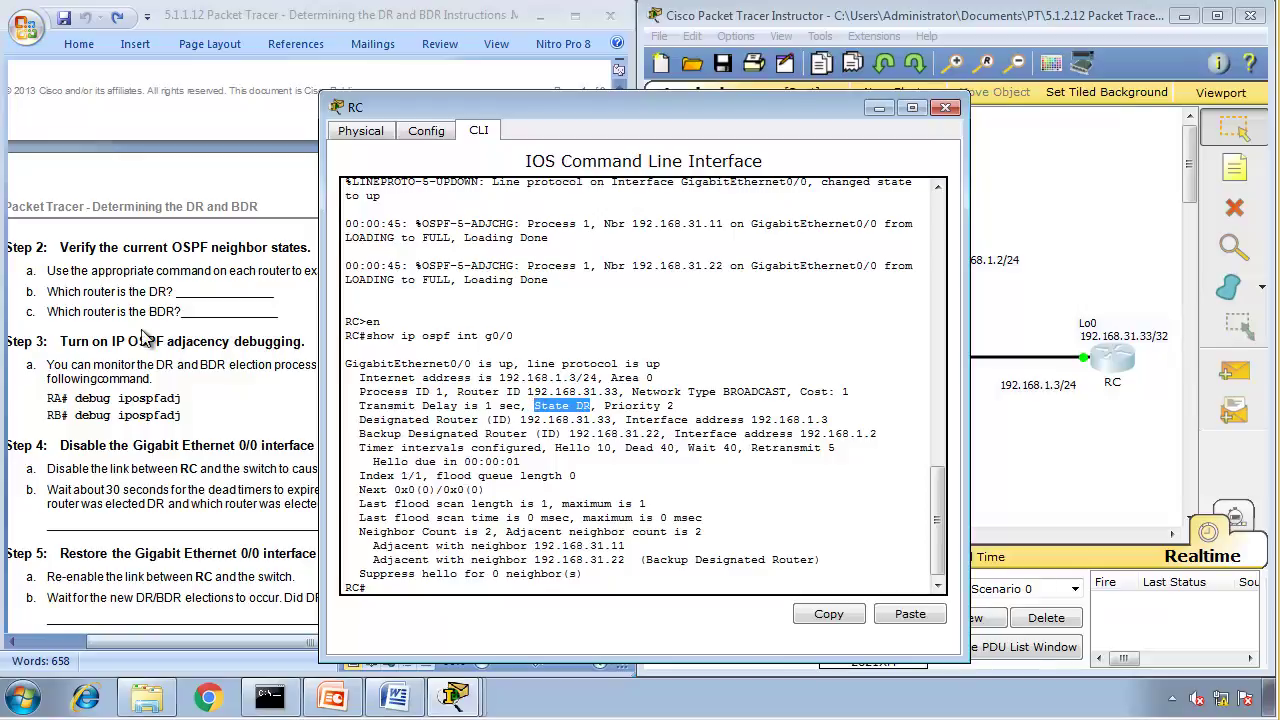
{"action": "left_click", "coordinate": [213, 288]}
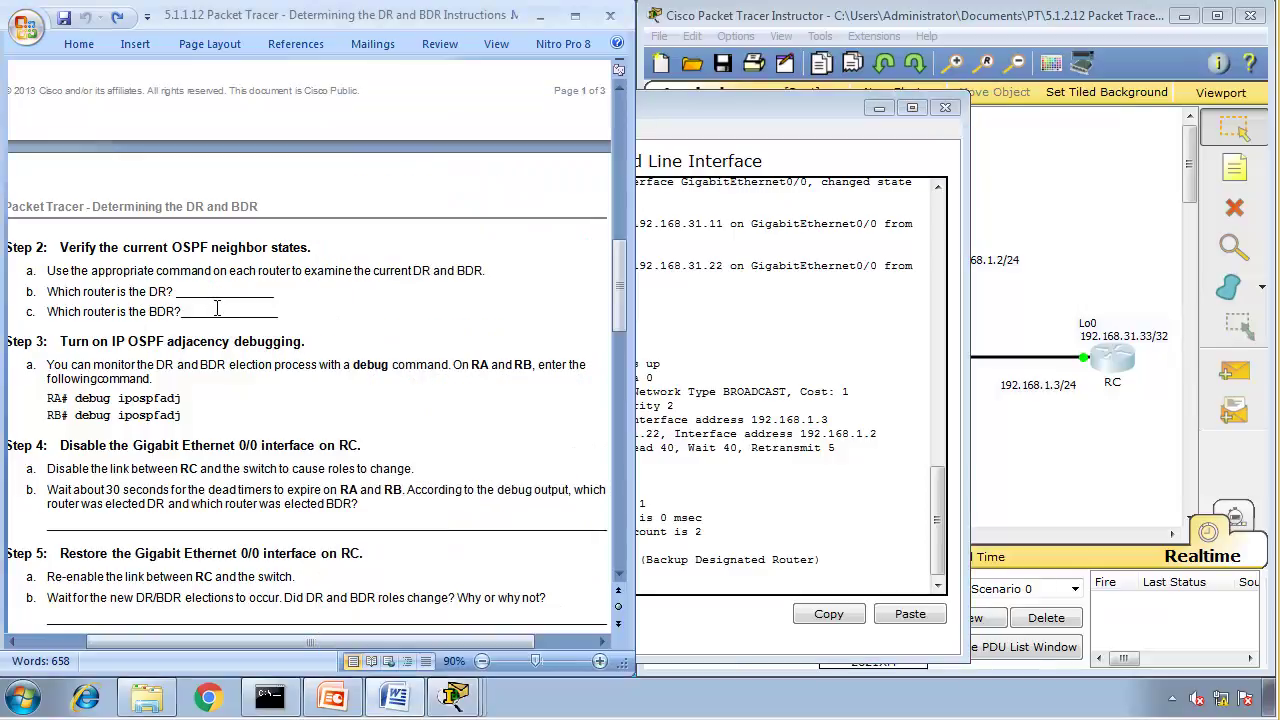
{"action": "type", "text": "R3"}
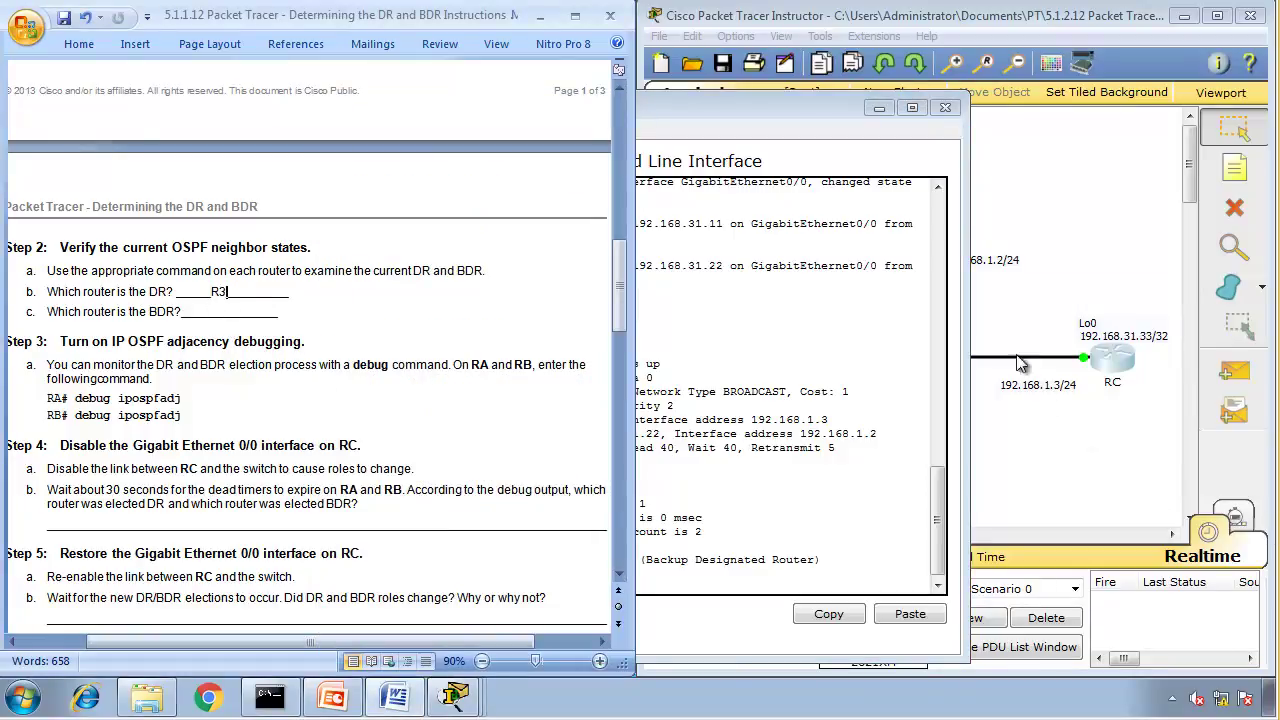
- Change the Preferences CLI font size from 8 to 10 and apply it
{"action": "left_click", "coordinate": [740, 36]}
{"action": "left_click", "coordinate": [768, 59]}
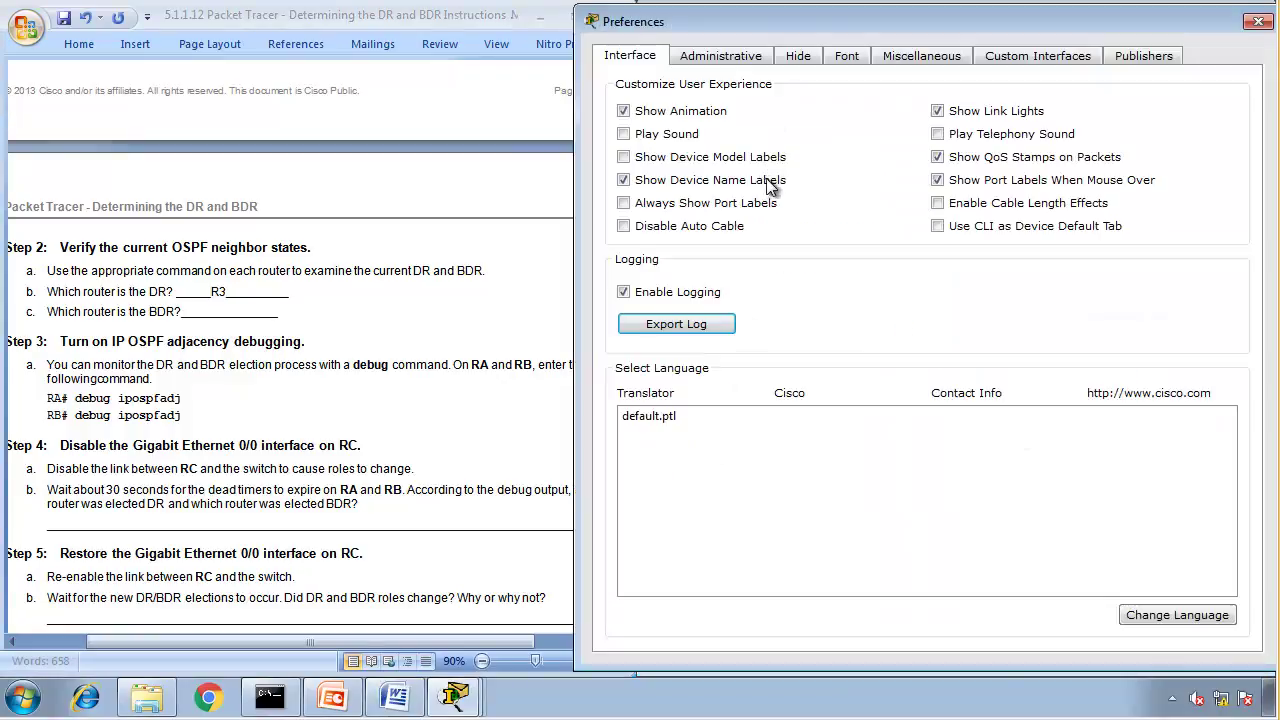
{"action": "left_click", "coordinate": [846, 55]}
{"action": "left_click", "coordinate": [1062, 113]}
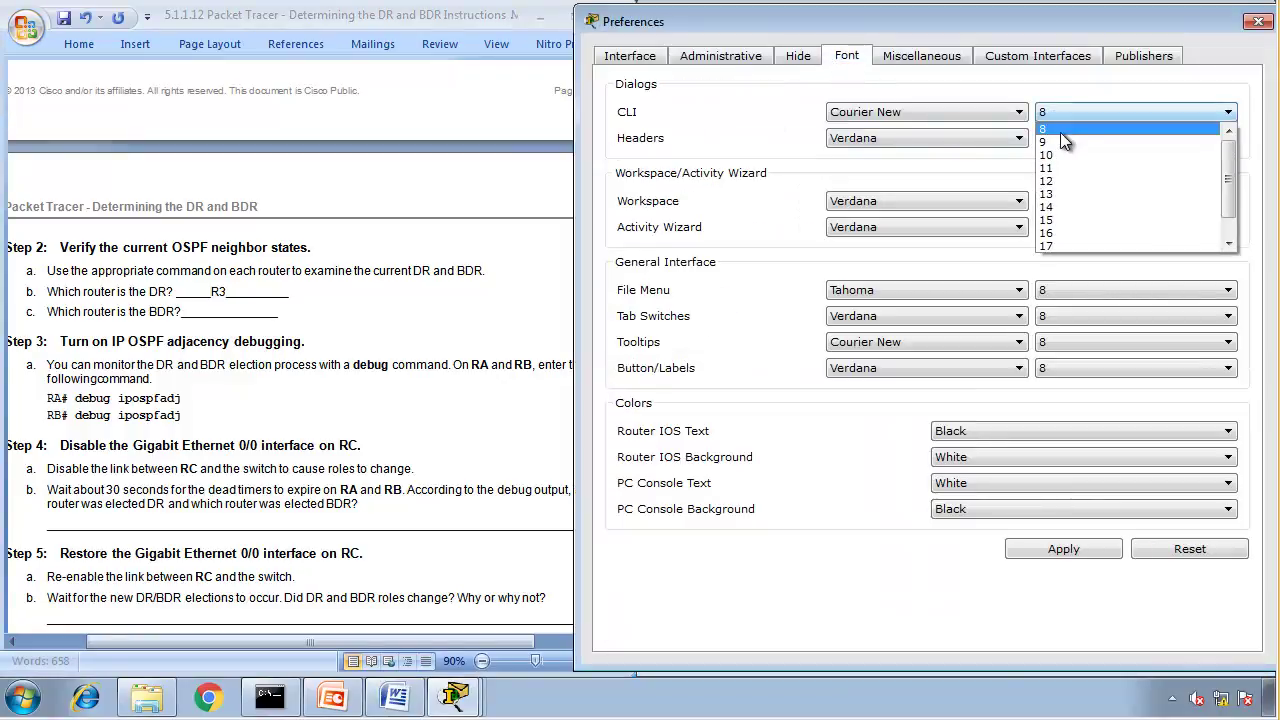
{"action": "left_click", "coordinate": [1062, 153]}
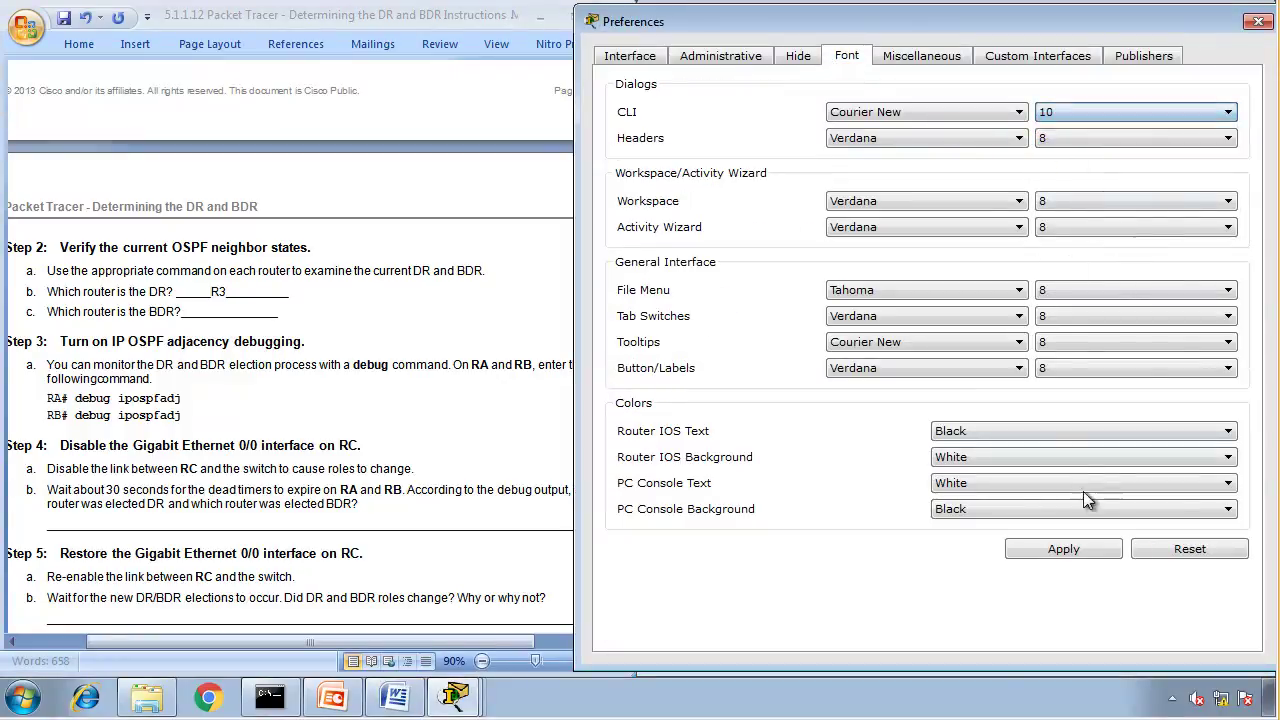
{"action": "left_click", "coordinate": [1068, 556]}
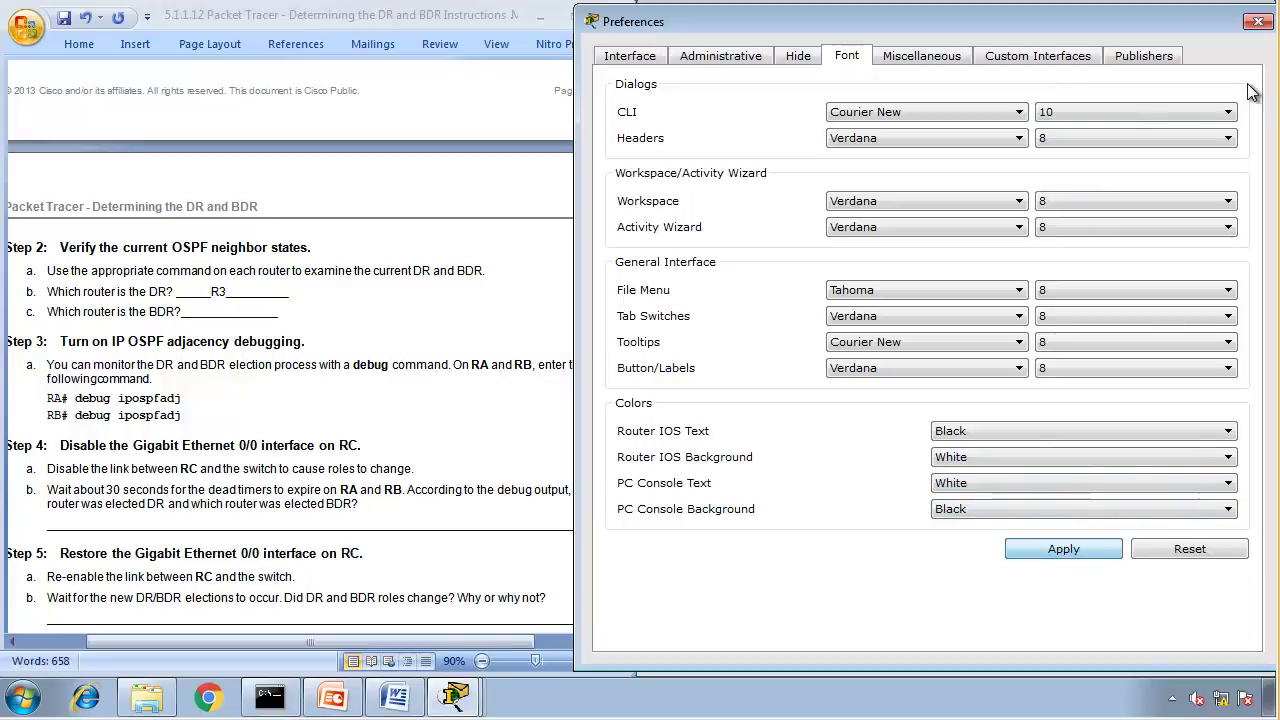
{"action": "left_click", "coordinate": [1260, 24]}
- On RB, run enable and show ip ospf int g0/0, confirming its BDR state
{"action": "left_click", "coordinate": [900, 238]}
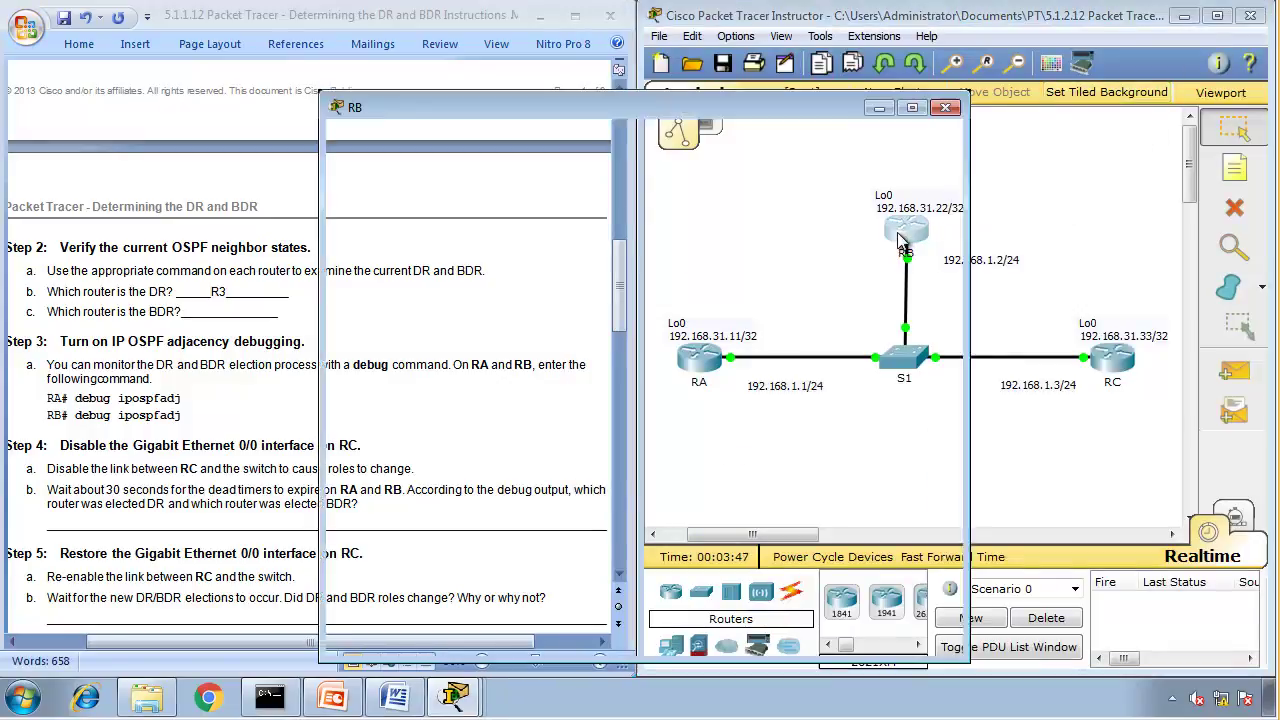
{"action": "left_click", "coordinate": [482, 134]}
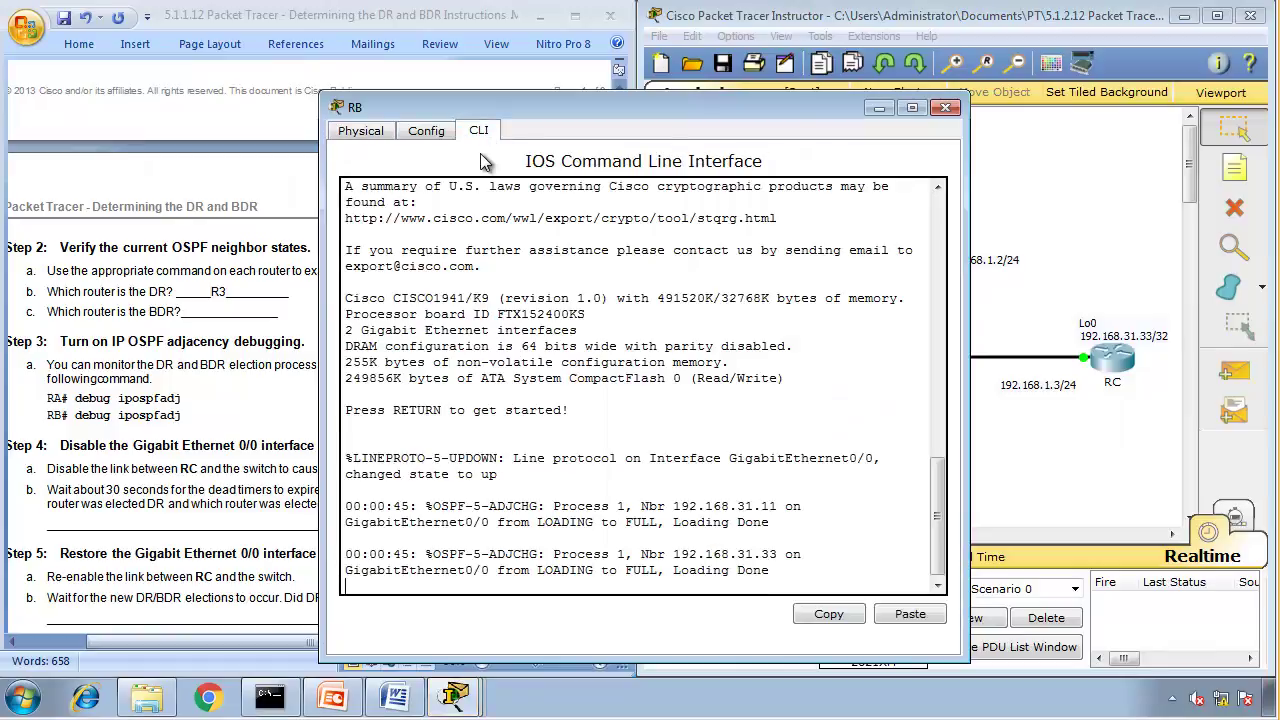
{"action": "key", "text": "Return"}
{"action": "type", "text": "en"}
{"action": "key", "text": "Return"}
{"action": "type", "text": "show ip ospf "}
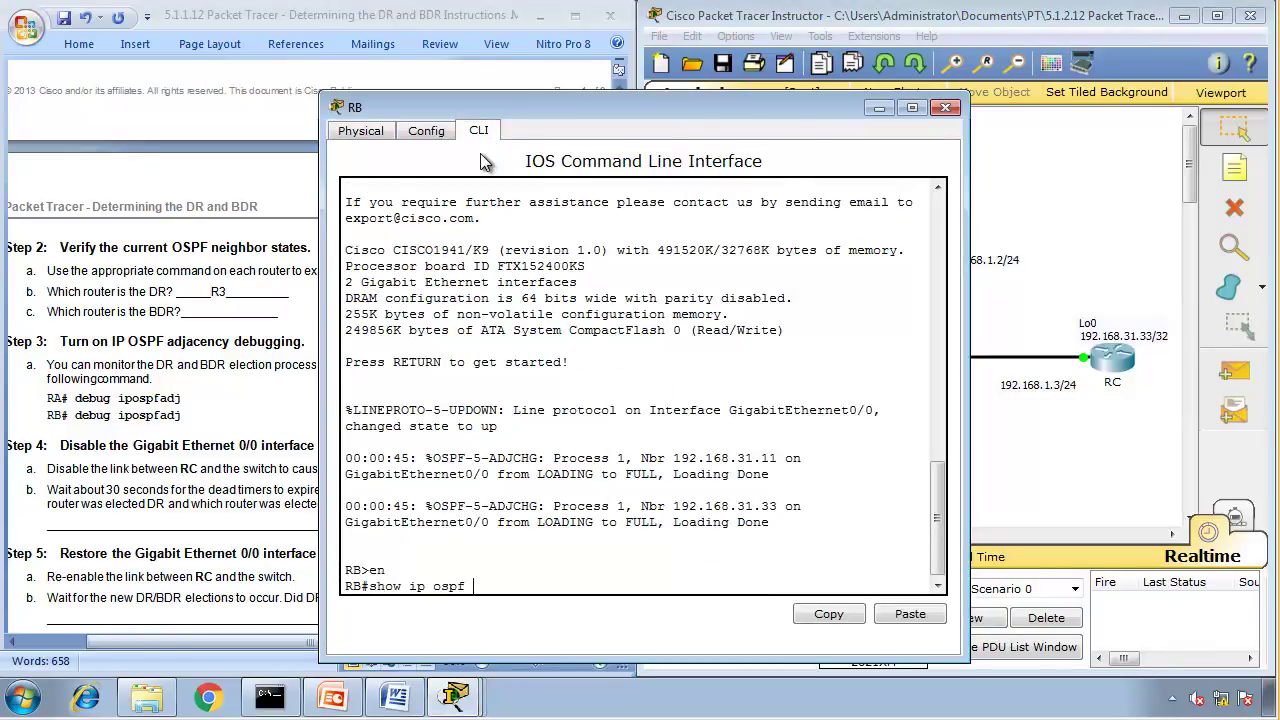
{"action": "type", "text": "in g0/0"}
{"action": "key", "text": "Return"}
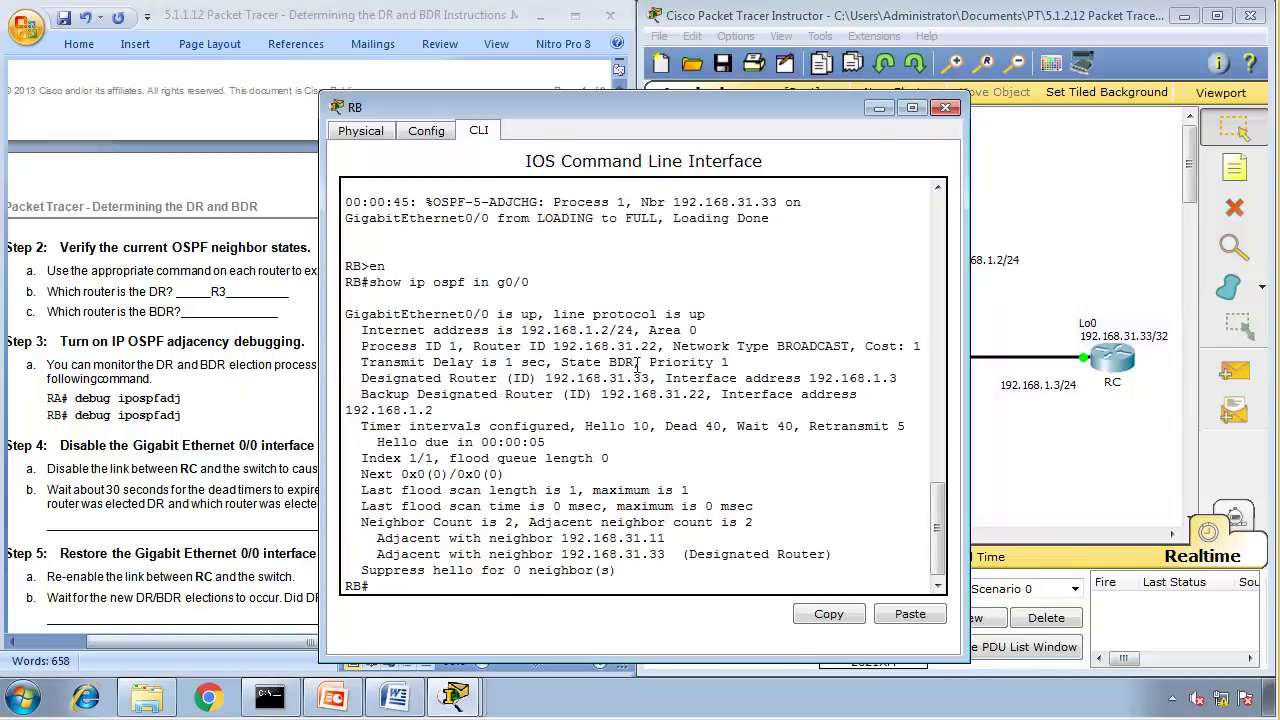
{"action": "left_click_drag", "start_coordinate": [637, 363], "coordinate": [555, 364]}
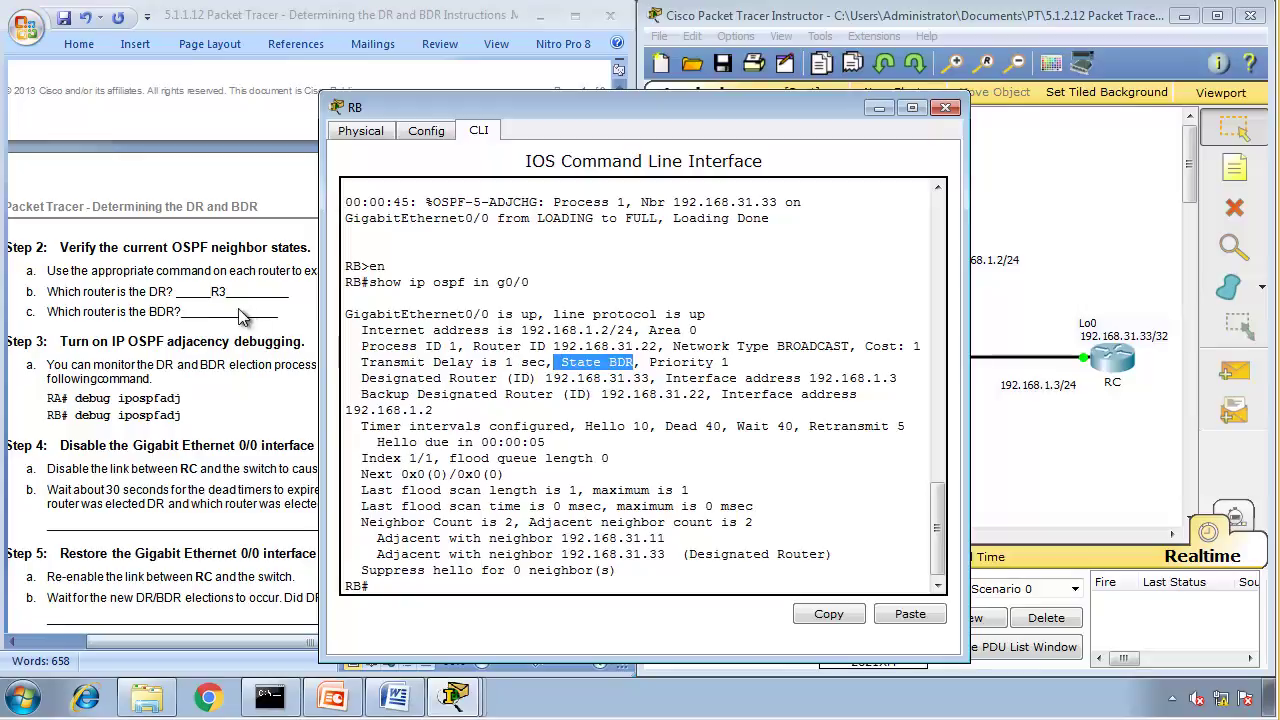
- Fill in the worksheet answers as DR Rc and BDR Rb
{"action": "left_click", "coordinate": [221, 312]}
{"action": "type", "text": "R2"}
{"action": "left_click", "coordinate": [655, 380]}
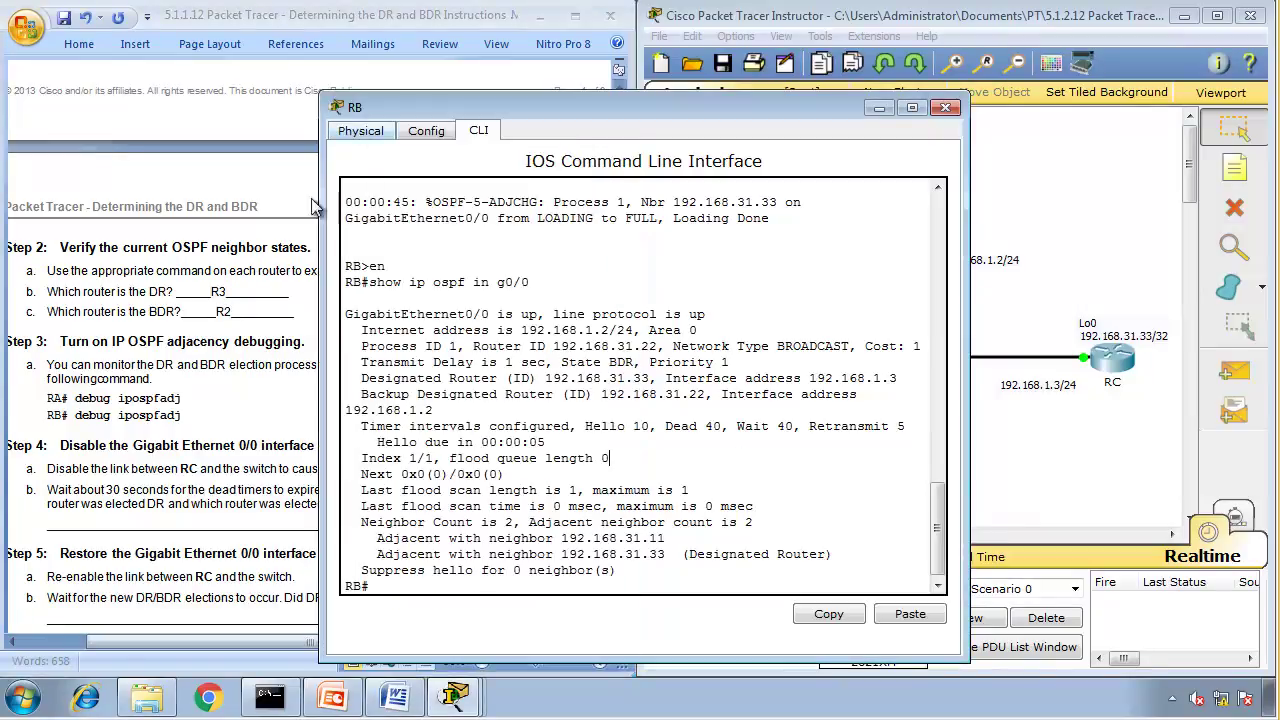
{"action": "left_click", "coordinate": [250, 313]}
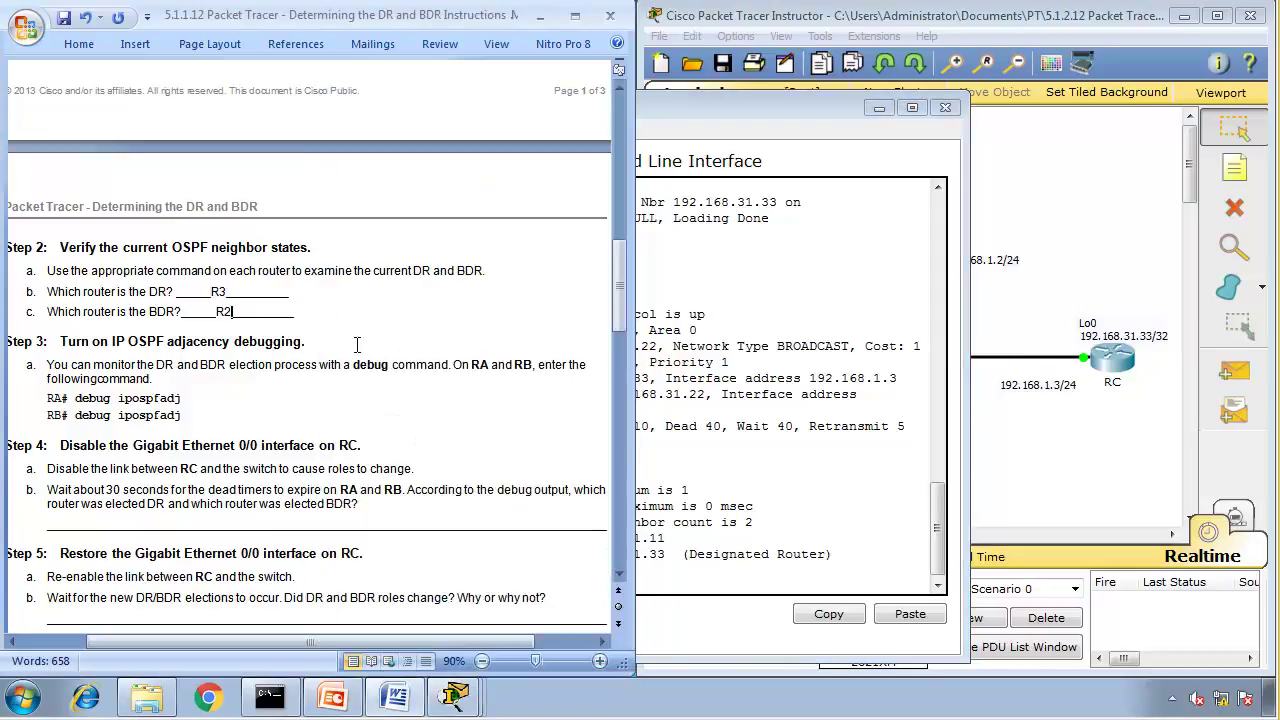
{"action": "key", "text": "BackSpace"}
{"action": "type", "text": "b"}
{"action": "left_click", "coordinate": [226, 291]}
{"action": "key", "text": "BackSpace"}
{"action": "type", "text": "c"}
{"action": "key", "text": "Down"}
{"action": "key", "text": "Down"}
{"action": "key", "text": "Down"}
{"action": "key", "text": "Down"}
- Run debug ip ospf adj on router RA
{"action": "left_click", "coordinate": [775, 500]}
{"action": "left_click", "coordinate": [1027, 268]}
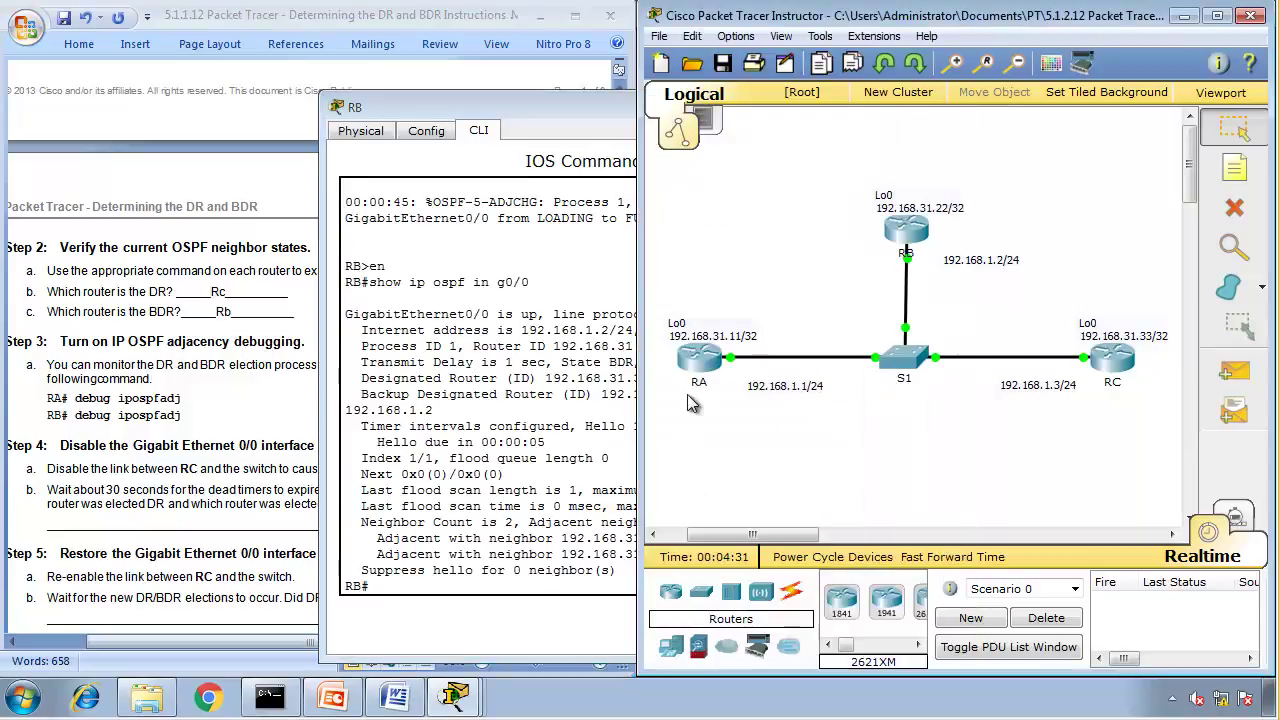
{"action": "left_click", "coordinate": [698, 358]}
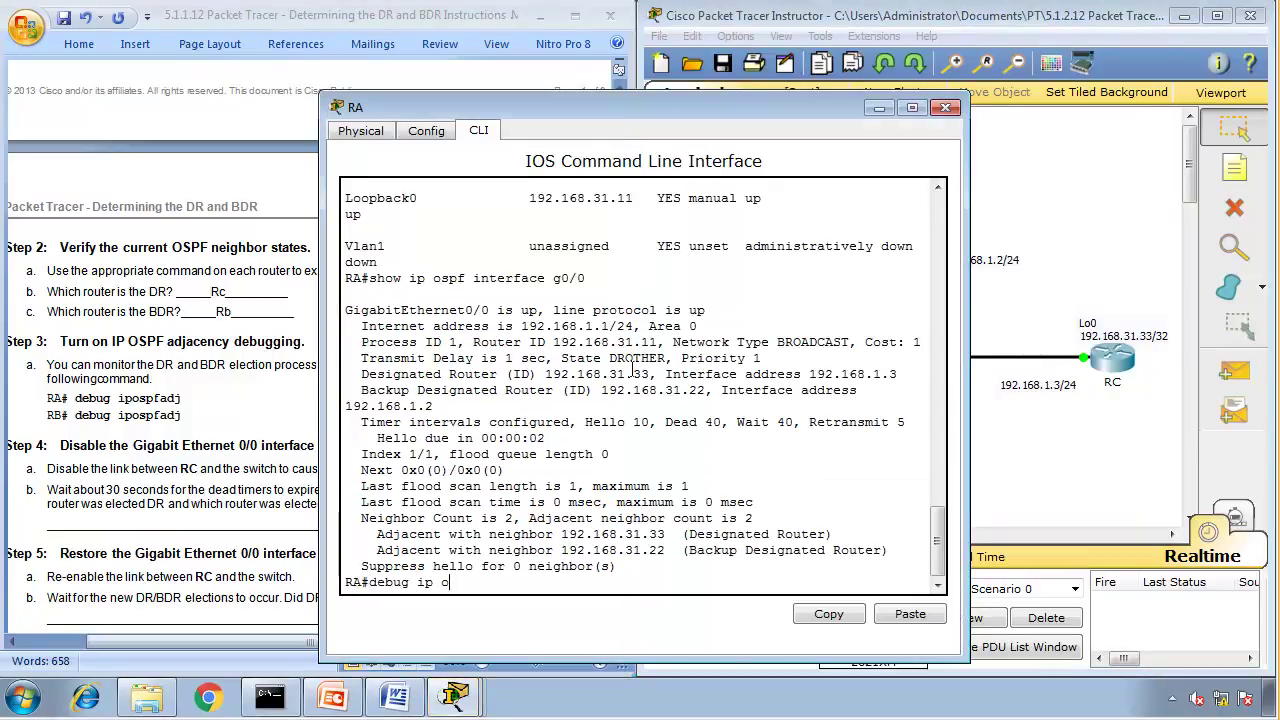
{"action": "type", "text": "debug ip ospf adj"}
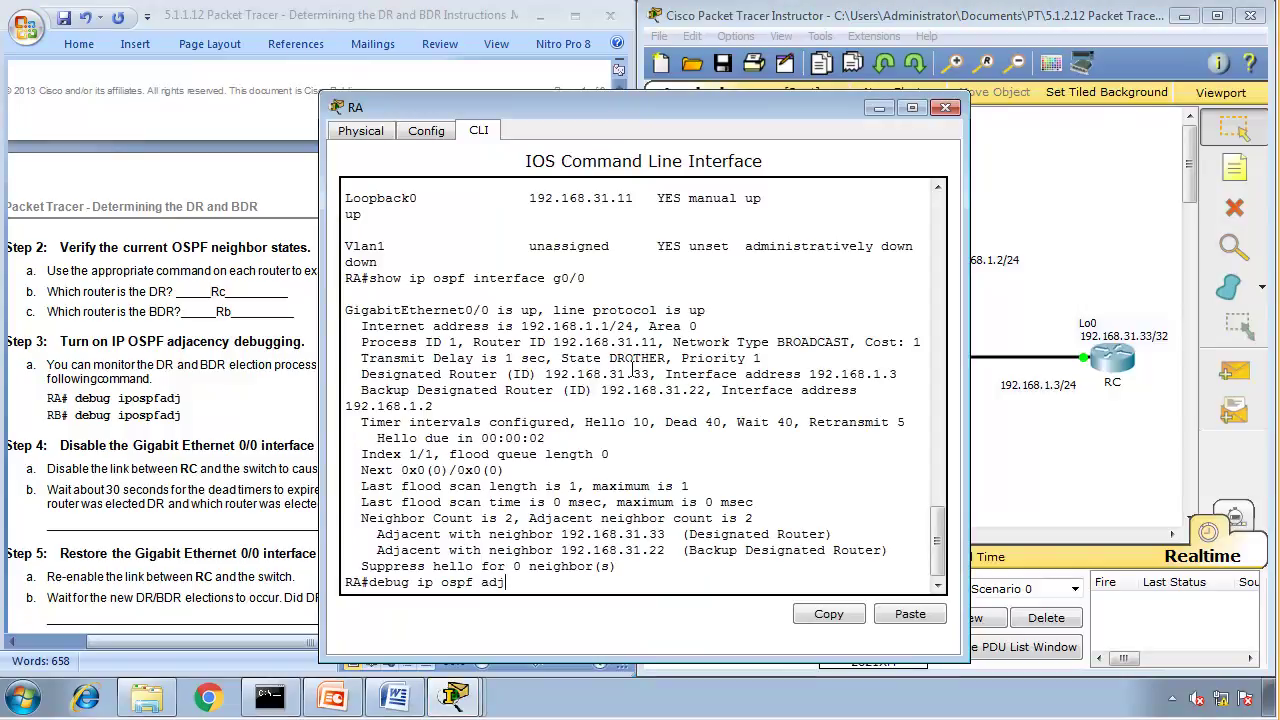
{"action": "key", "text": "Return"}
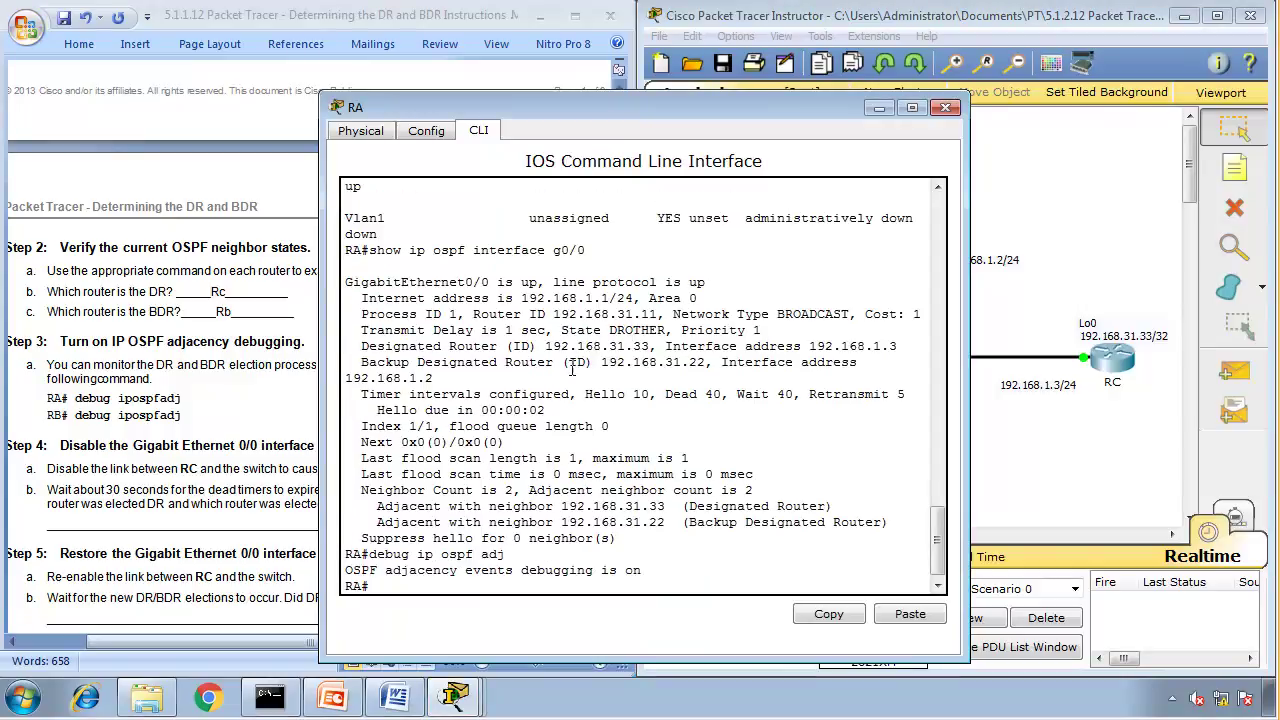
- Fix the spacing so both worksheet commands read debug ip ospf adj
{"action": "left_click", "coordinate": [134, 398]}
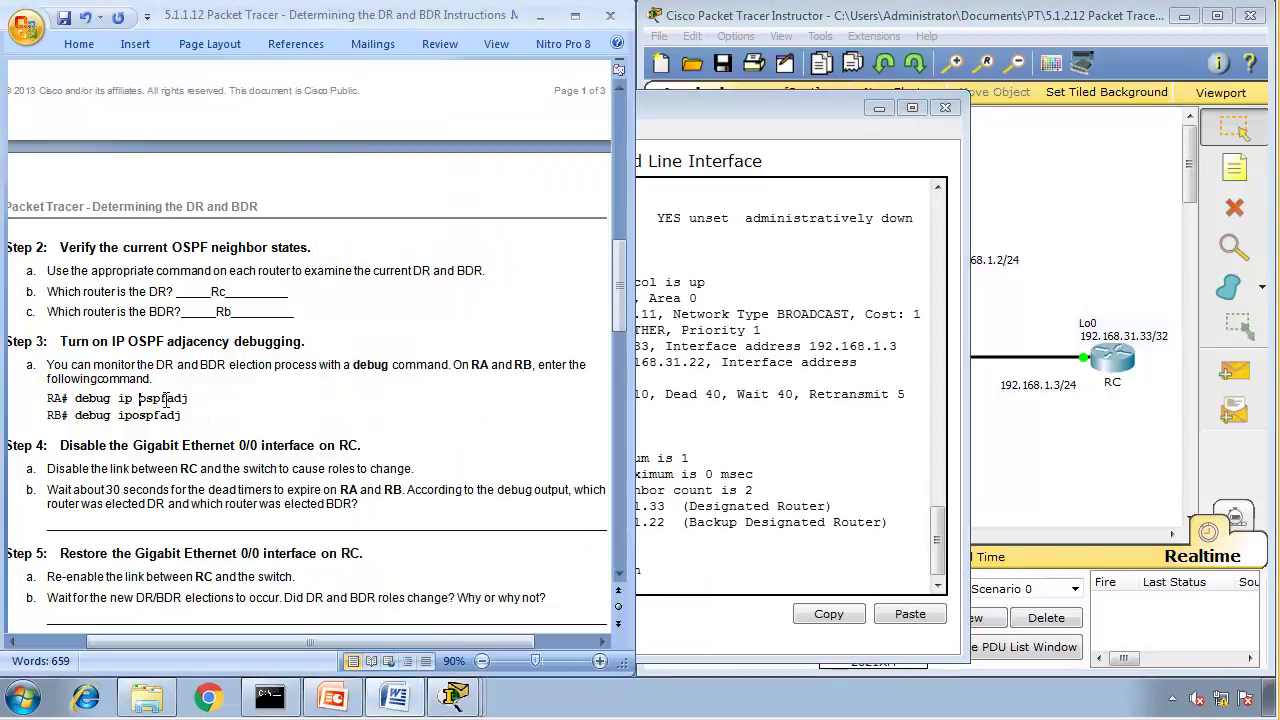
{"action": "left_click", "coordinate": [167, 399]}
{"action": "left_click", "coordinate": [166, 415]}
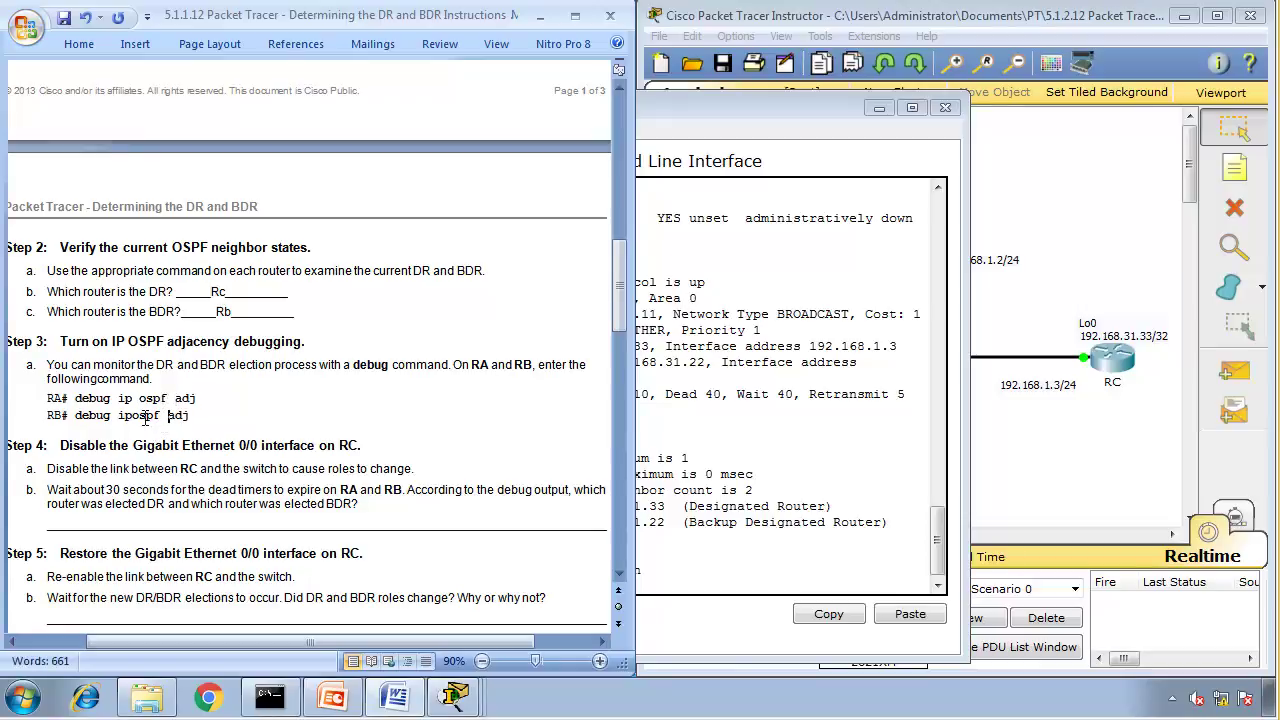
{"action": "left_click", "coordinate": [133, 415]}
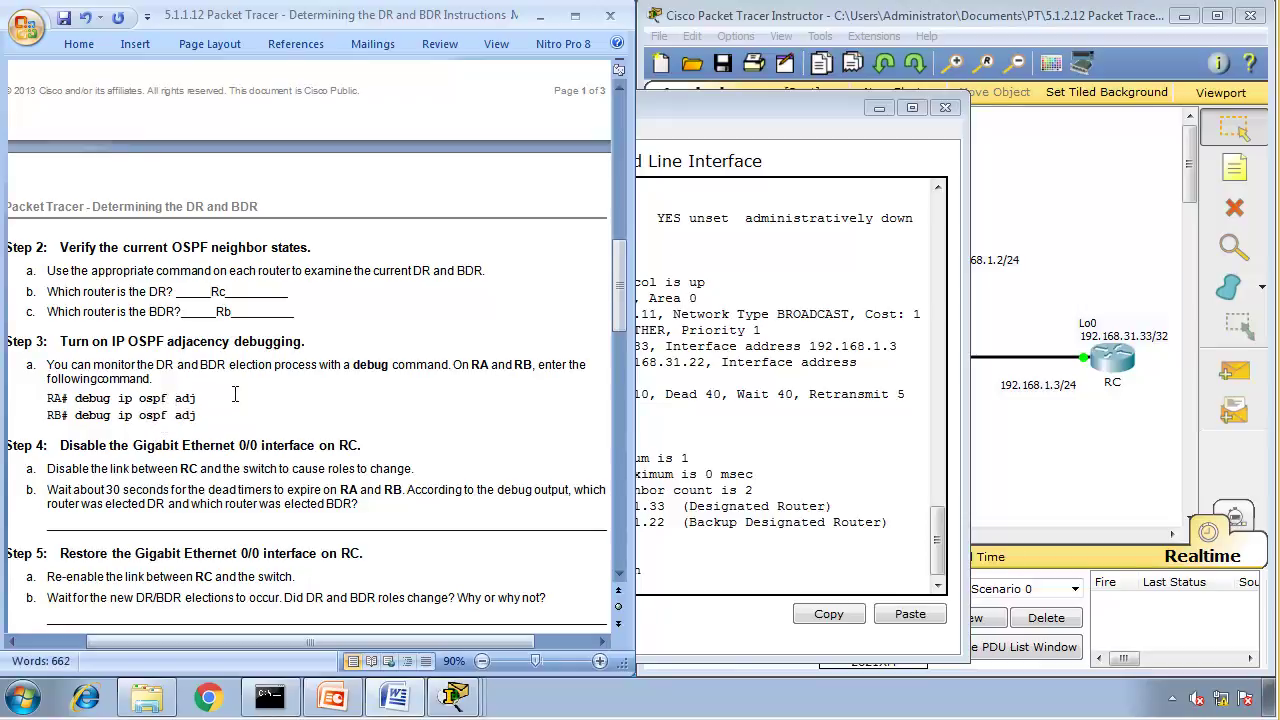
- Enter the OSPF adjacency debug command on router RB
{"action": "left_click", "coordinate": [736, 559]}
{"action": "left_click", "coordinate": [1081, 220]}
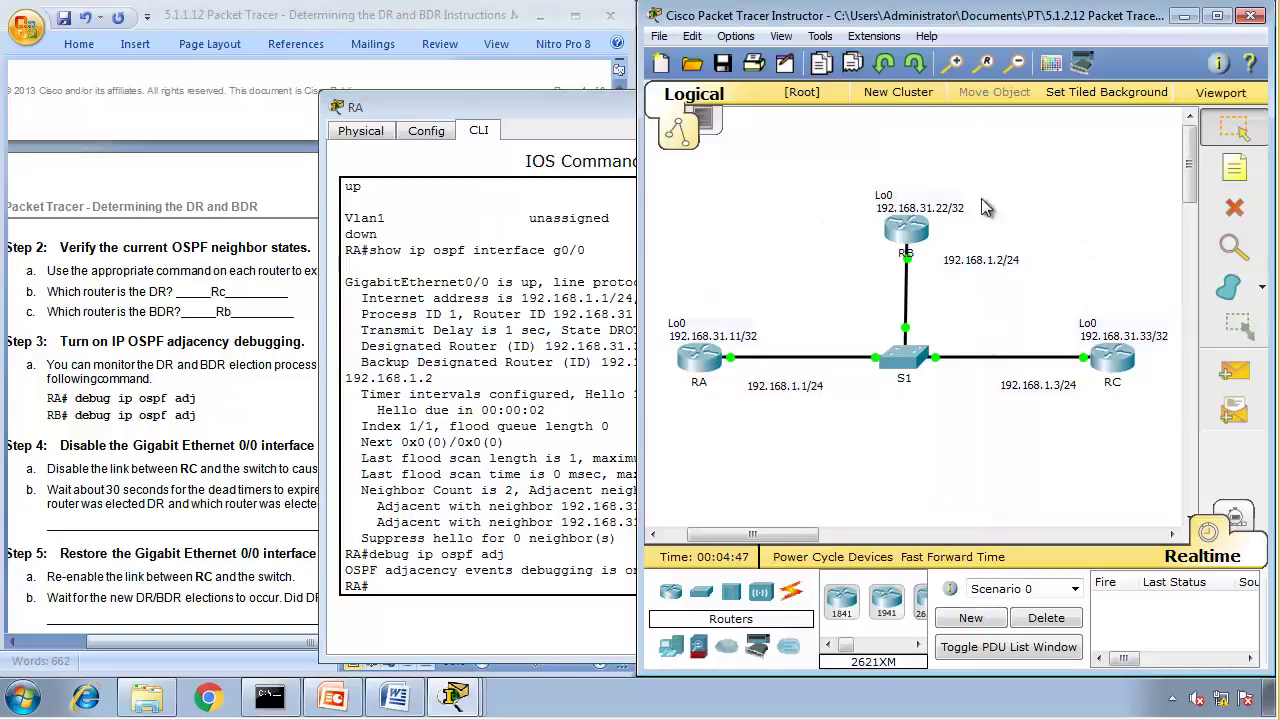
{"action": "left_click", "coordinate": [912, 233]}
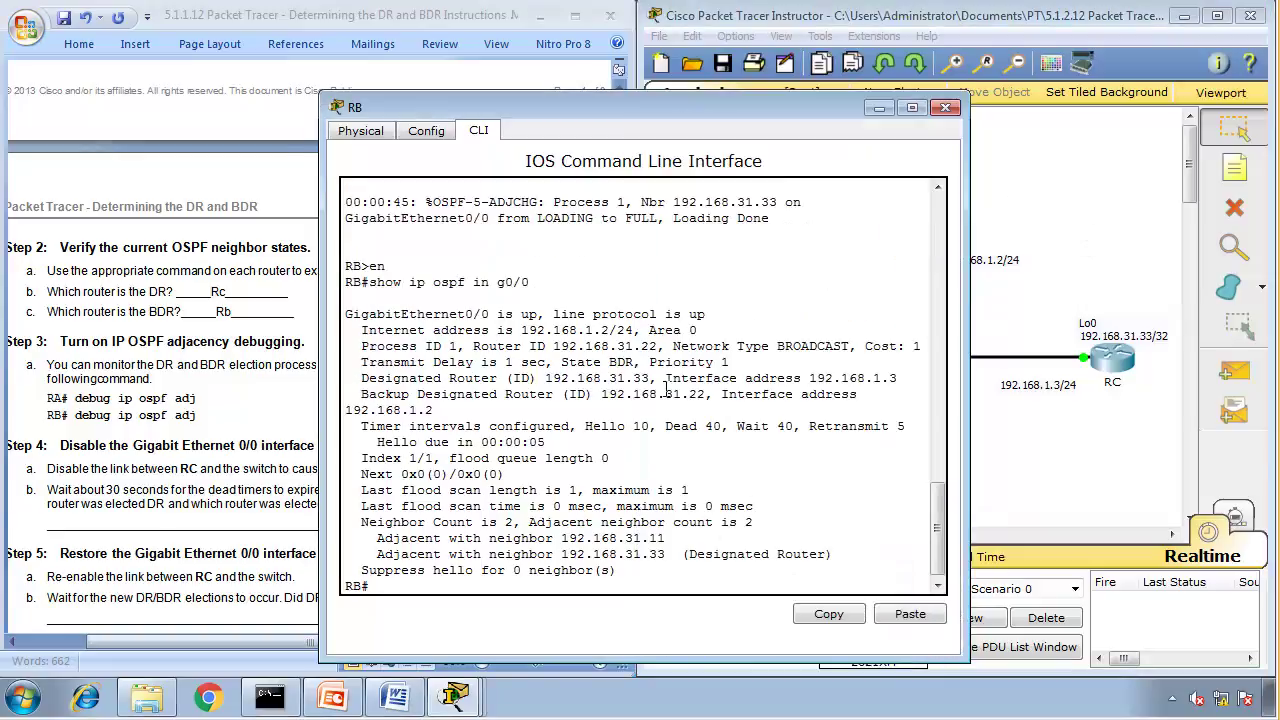
{"action": "type", "text": "debuigip ospf adj"}
{"action": "key", "text": "Return"}
{"action": "left_click", "coordinate": [173, 467]}
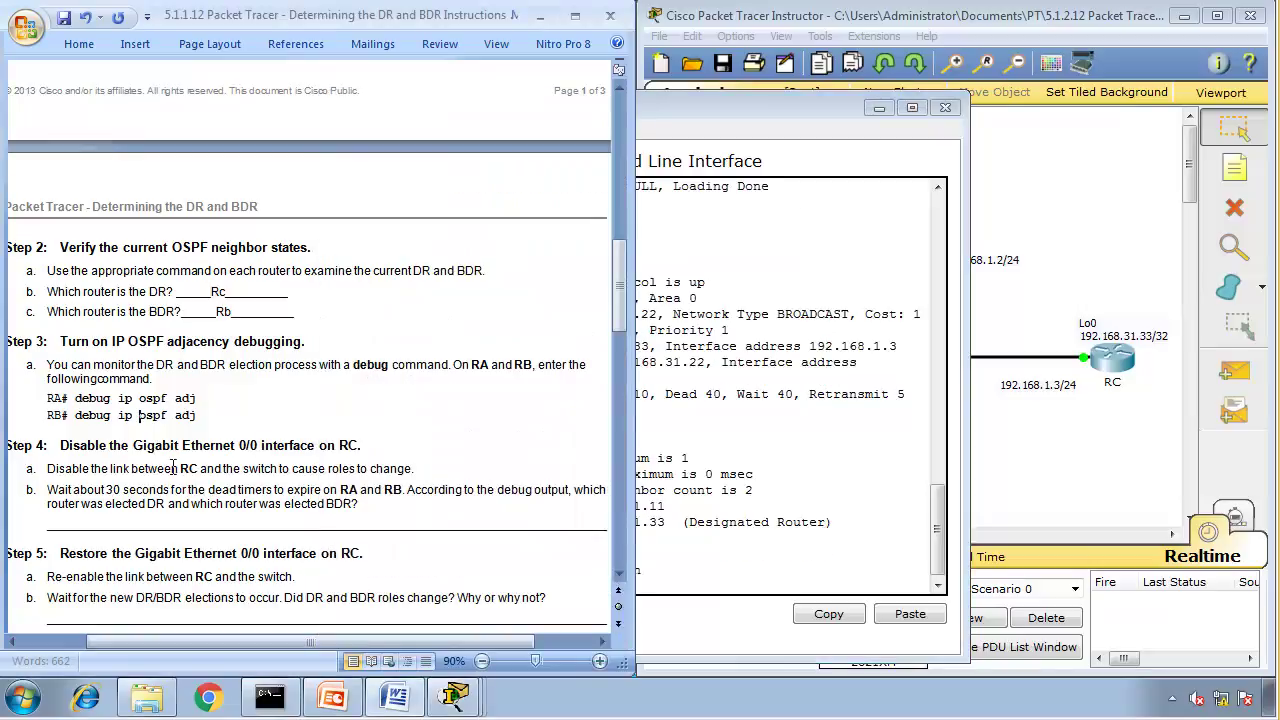
{"action": "left_click", "coordinate": [46, 446]}
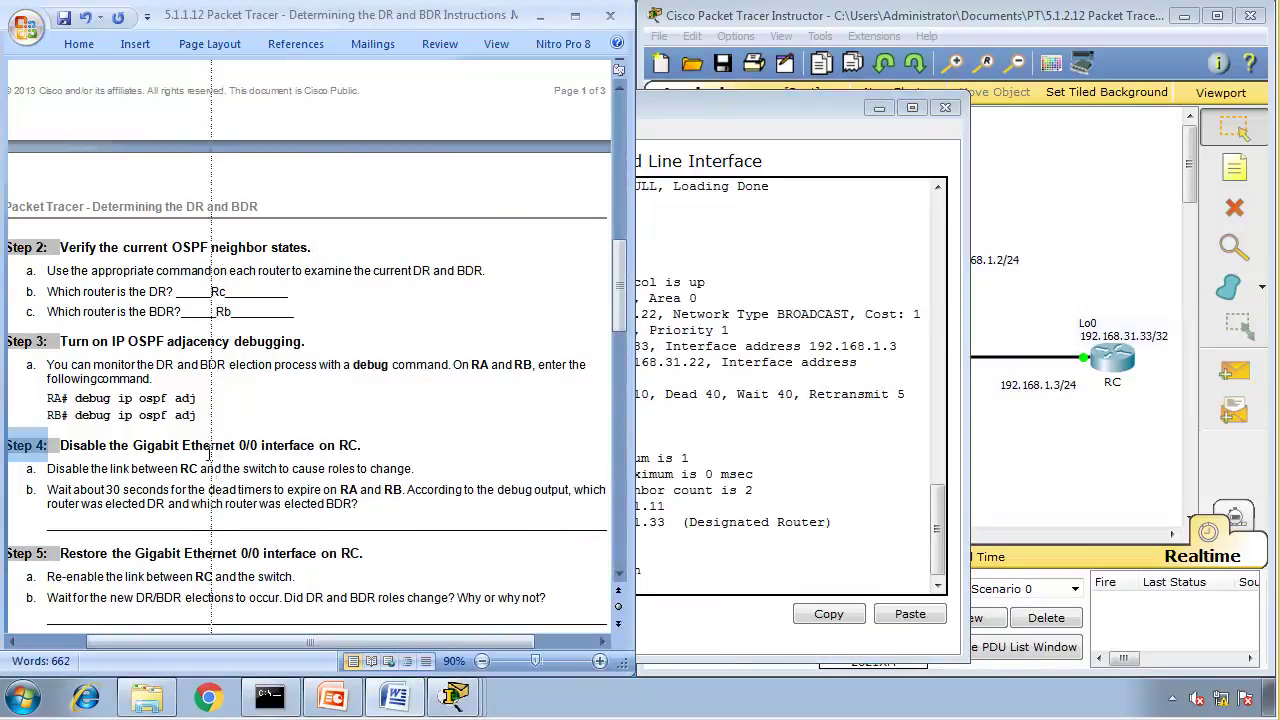
- Following step 4a, shut down RC's GigabitEthernet0/0 with conf t, int g0/0 and shutdown
{"action": "left_click_drag", "start_coordinate": [133, 445], "coordinate": [350, 446]}
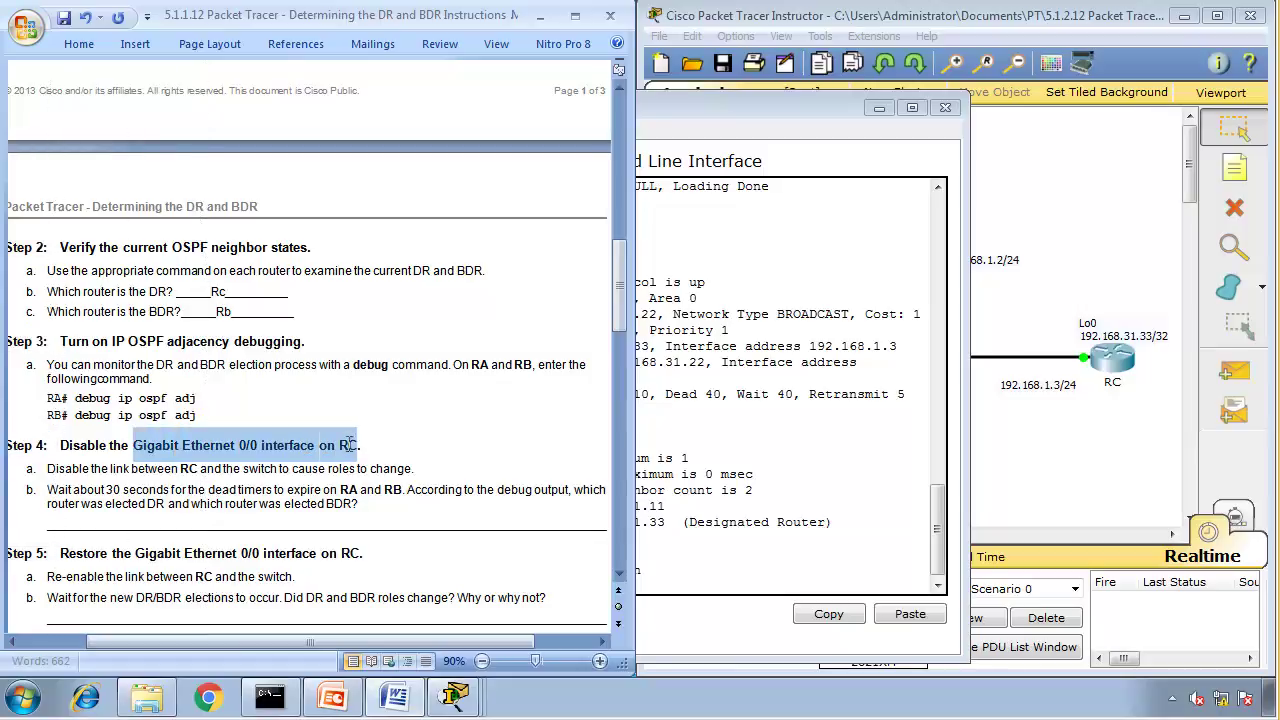
{"action": "left_click_drag", "start_coordinate": [92, 468], "coordinate": [374, 469]}
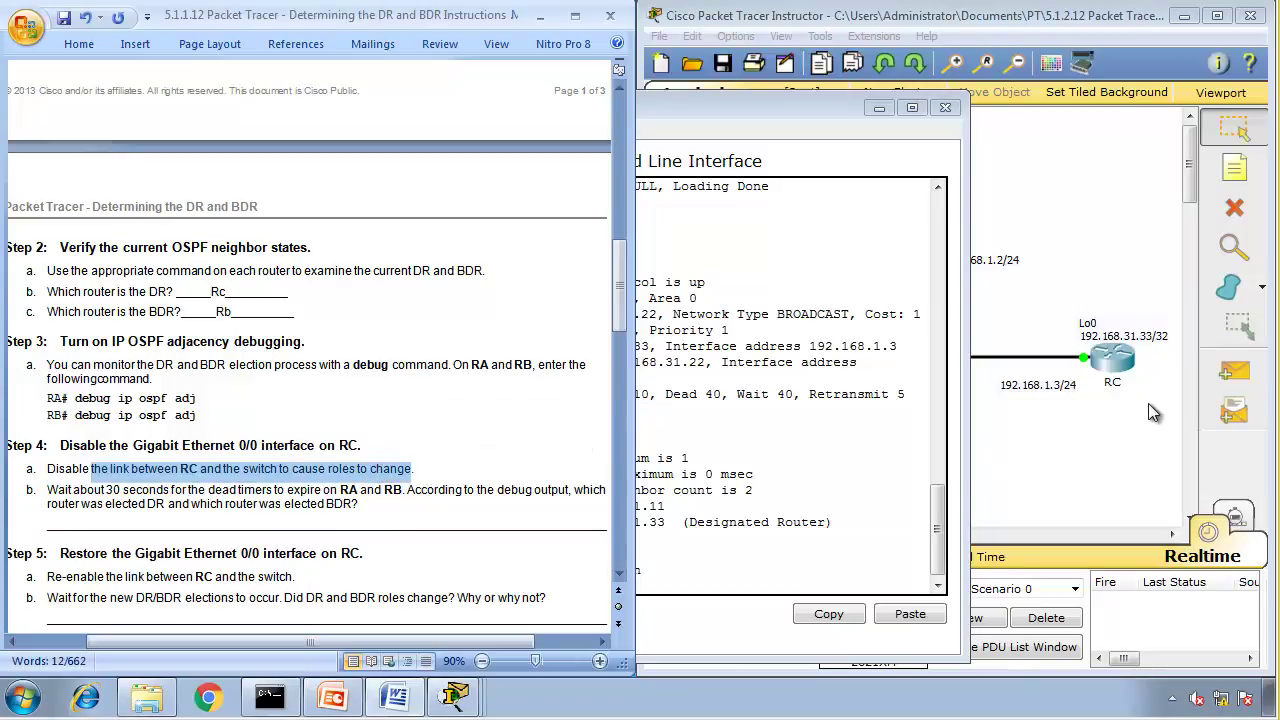
{"action": "left_click", "coordinate": [1127, 360]}
{"action": "left_click", "coordinate": [636, 453]}
{"action": "type", "text": "conf t"}
{"action": "key", "text": "Return"}
{"action": "type", "text": "int g0/0"}
{"action": "key", "text": "Return"}
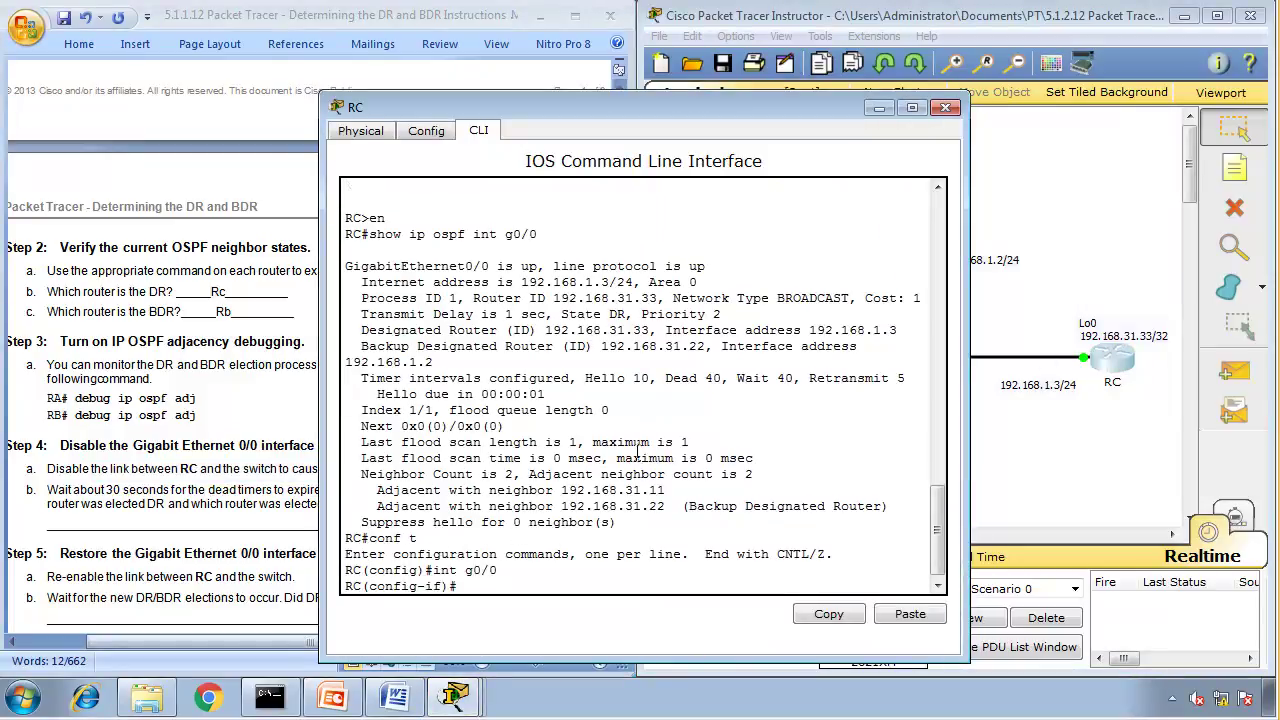
{"action": "type", "text": "shutdpow"}
{"action": "type", "text": "o"}
{"action": "type", "text": "n"}
{"action": "key", "text": "Return"}
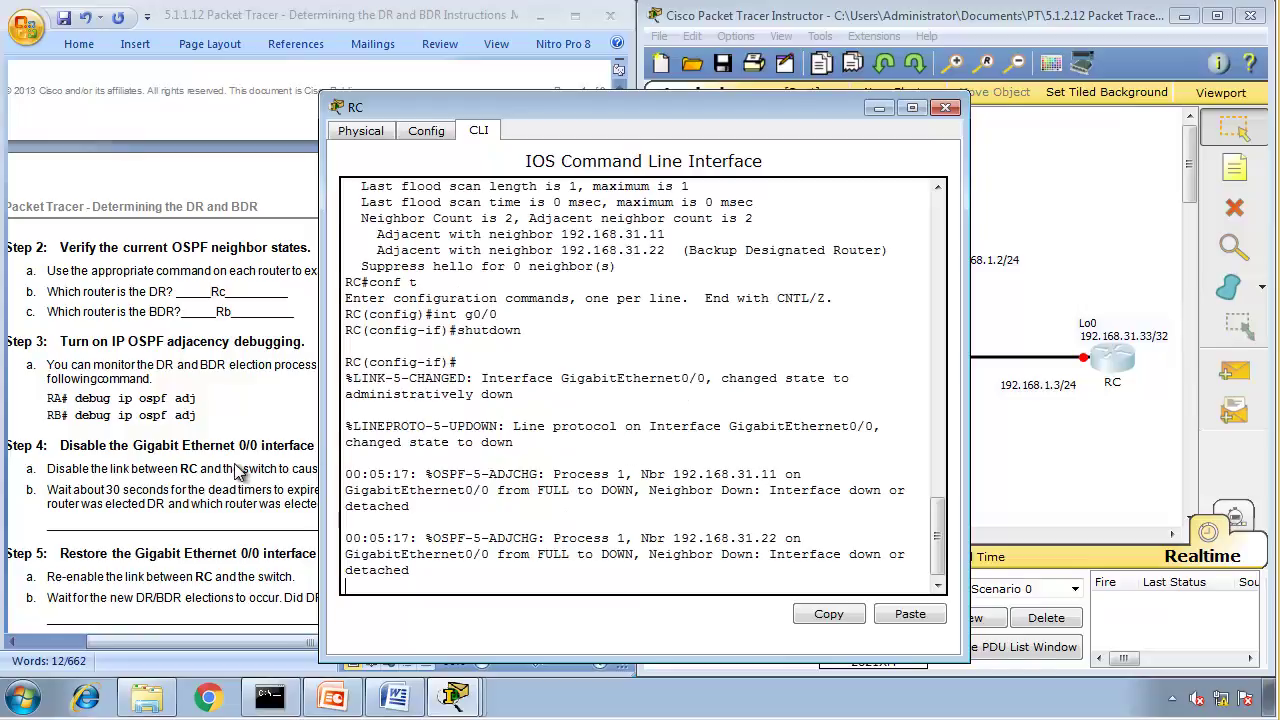
{"action": "left_click_drag", "start_coordinate": [234, 468], "coordinate": [77, 480]}
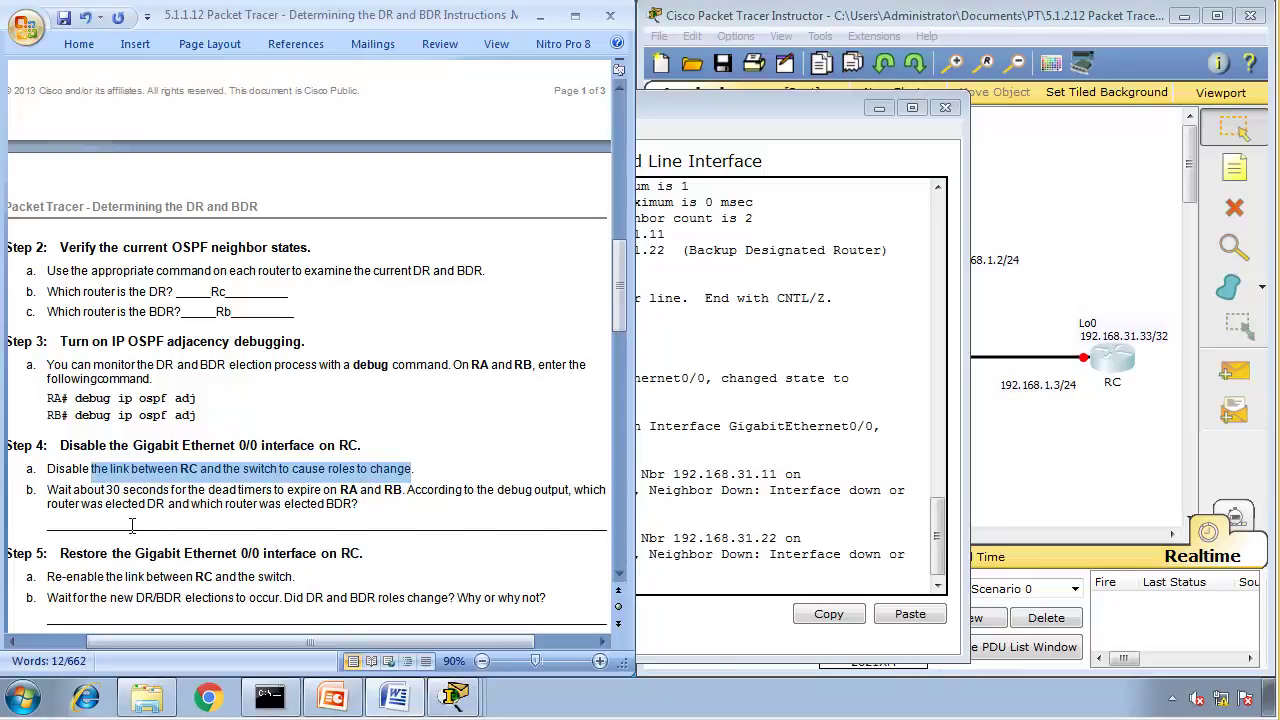
- Arrange the RC, RA and RB console windows side by side on screen
{"action": "left_click", "coordinate": [682, 425]}
{"action": "left_click_drag", "start_coordinate": [563, 110], "coordinate": [755, 75]}
{"action": "mouse_move", "coordinate": [455, 697]}
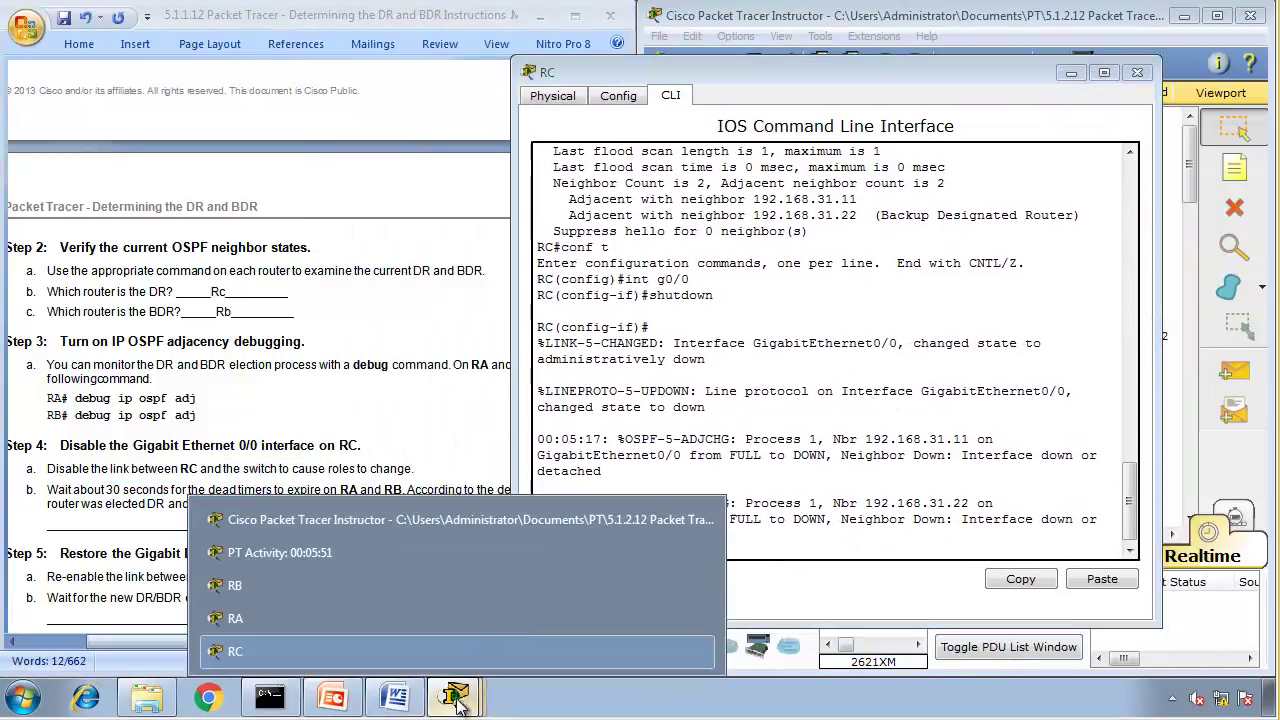
{"action": "left_click", "coordinate": [382, 627]}
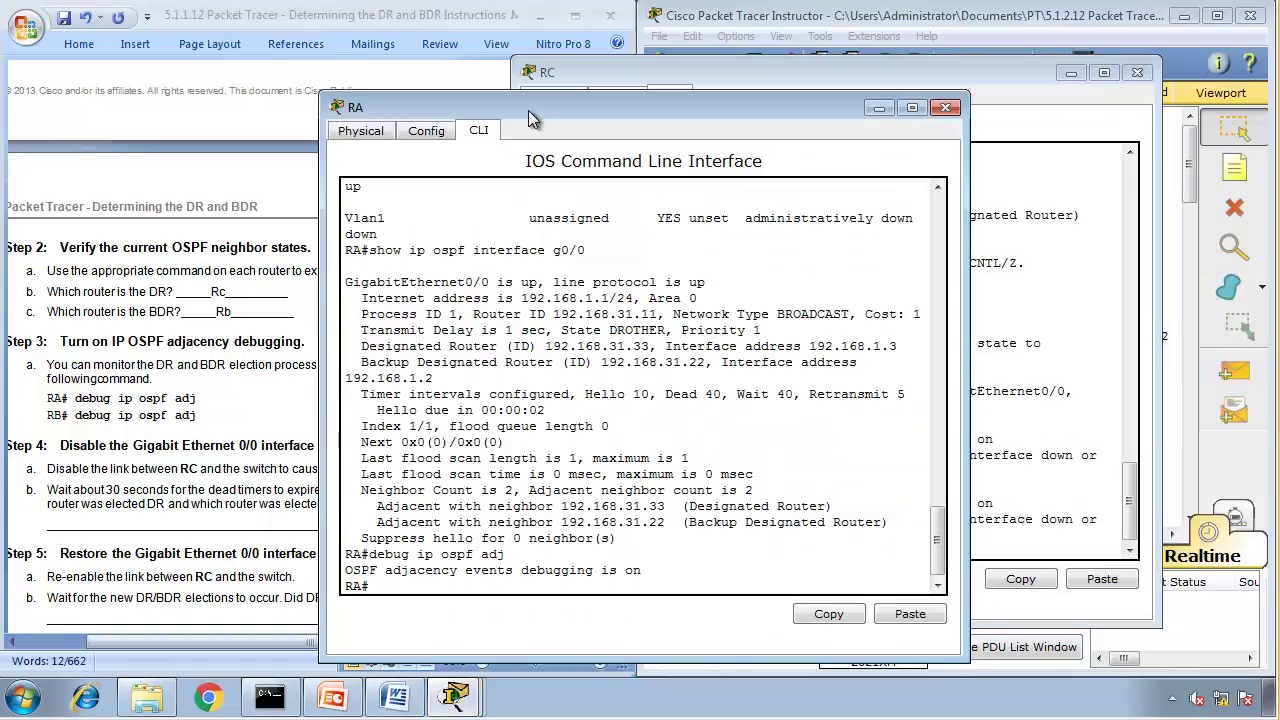
{"action": "left_click_drag", "start_coordinate": [600, 83], "coordinate": [190, 81]}
{"action": "mouse_move", "coordinate": [455, 697]}
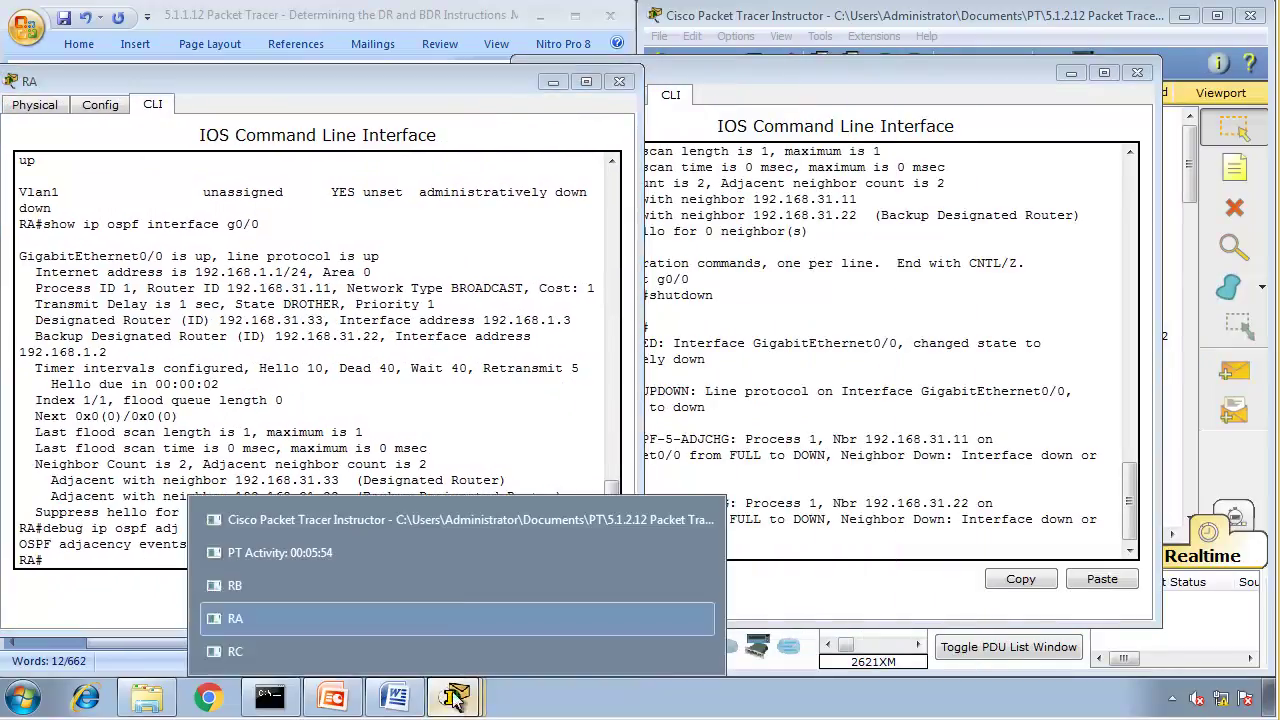
{"action": "left_click", "coordinate": [440, 597]}
{"action": "left_click_drag", "start_coordinate": [478, 106], "coordinate": [771, 76]}
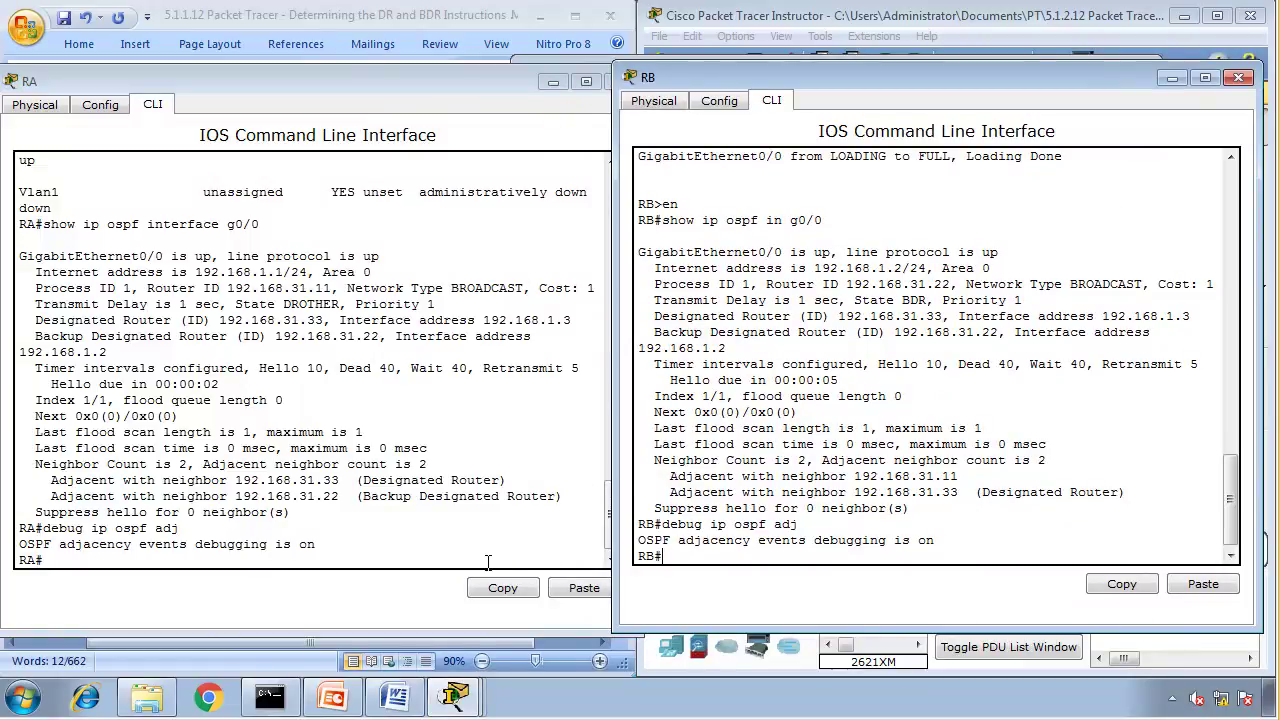
- Run show ip ospf neighbor on RA and review the election messages naming BDR 192.168.31.11
{"action": "left_click", "coordinate": [298, 560]}
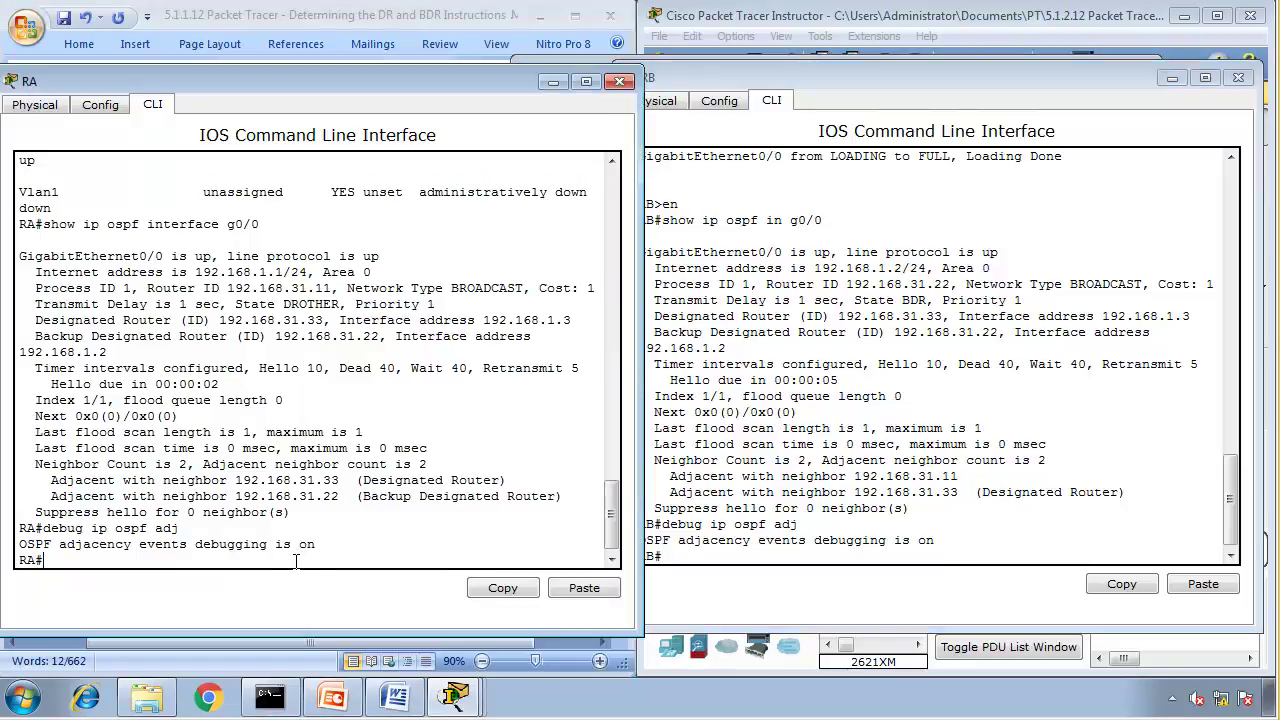
{"action": "type", "text": "show ip"}
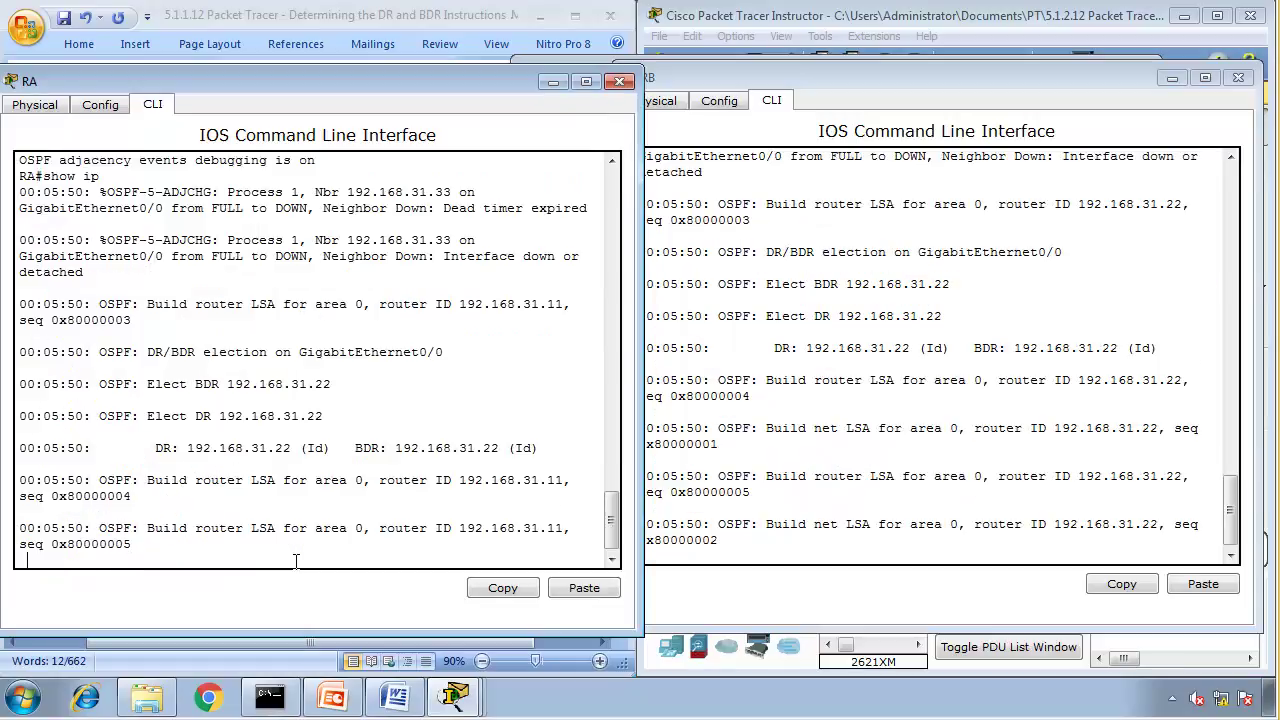
{"action": "type", "text": " ospf ne"}
{"action": "key", "text": "Return"}
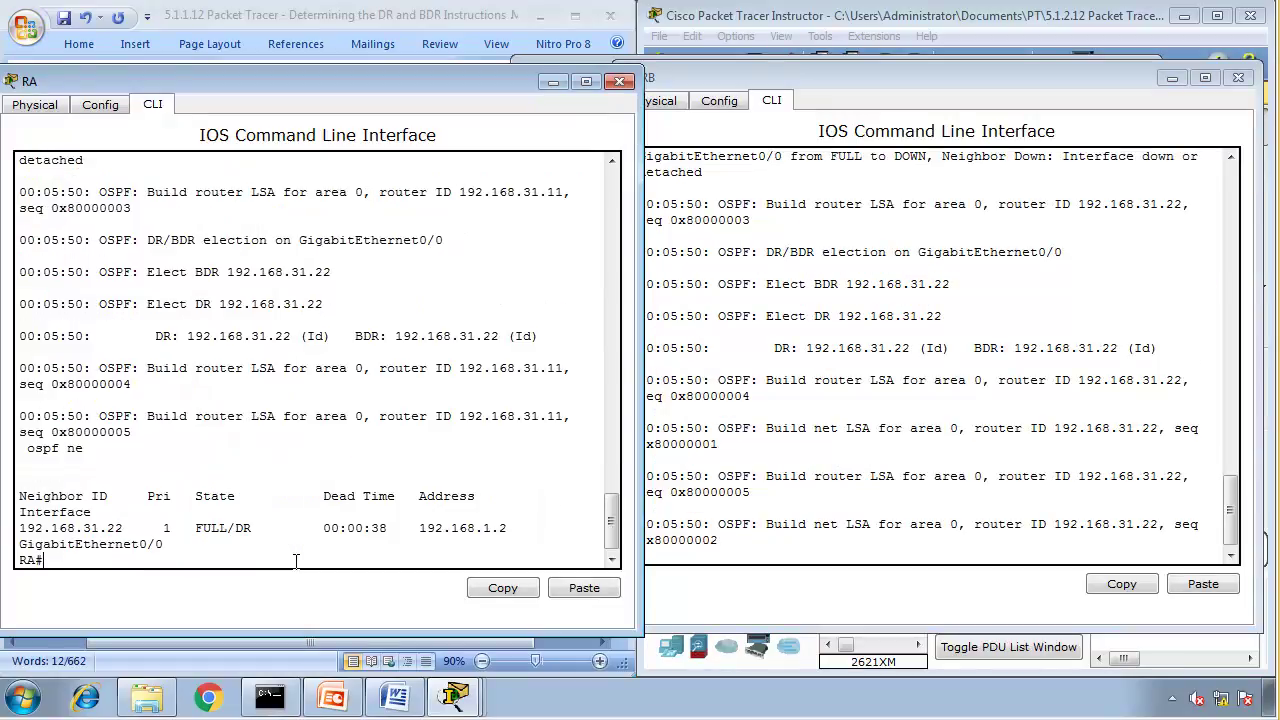
{"action": "scroll", "coordinate": [219, 345], "scroll_direction": "up", "scroll_amount": 1}
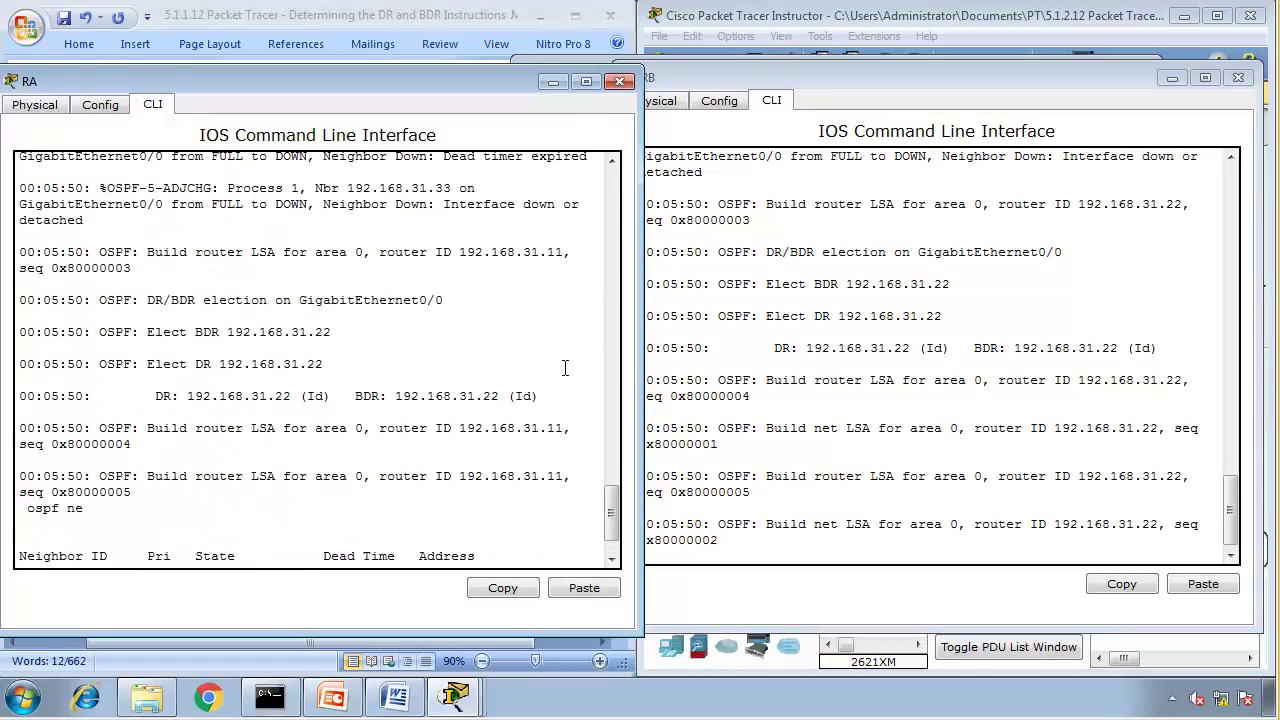
{"action": "scroll", "coordinate": [257, 286], "scroll_direction": "up", "scroll_amount": 1}
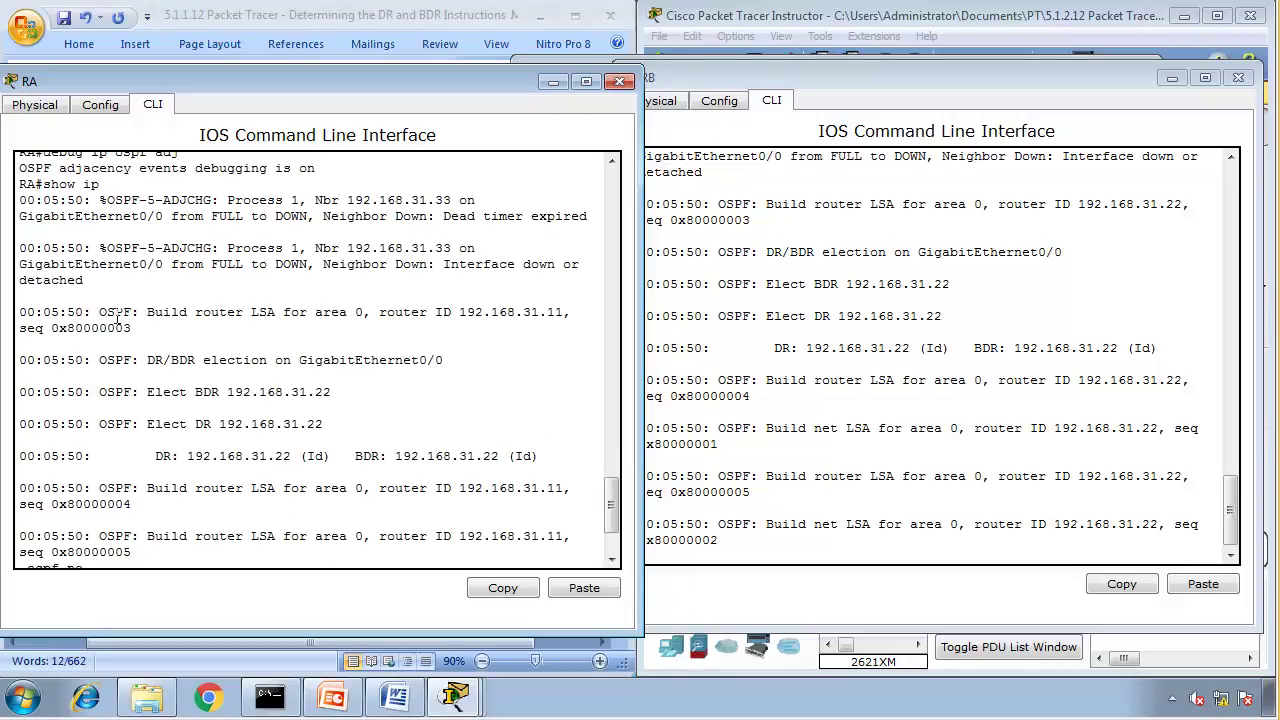
{"action": "left_click_drag", "start_coordinate": [147, 312], "coordinate": [474, 316]}
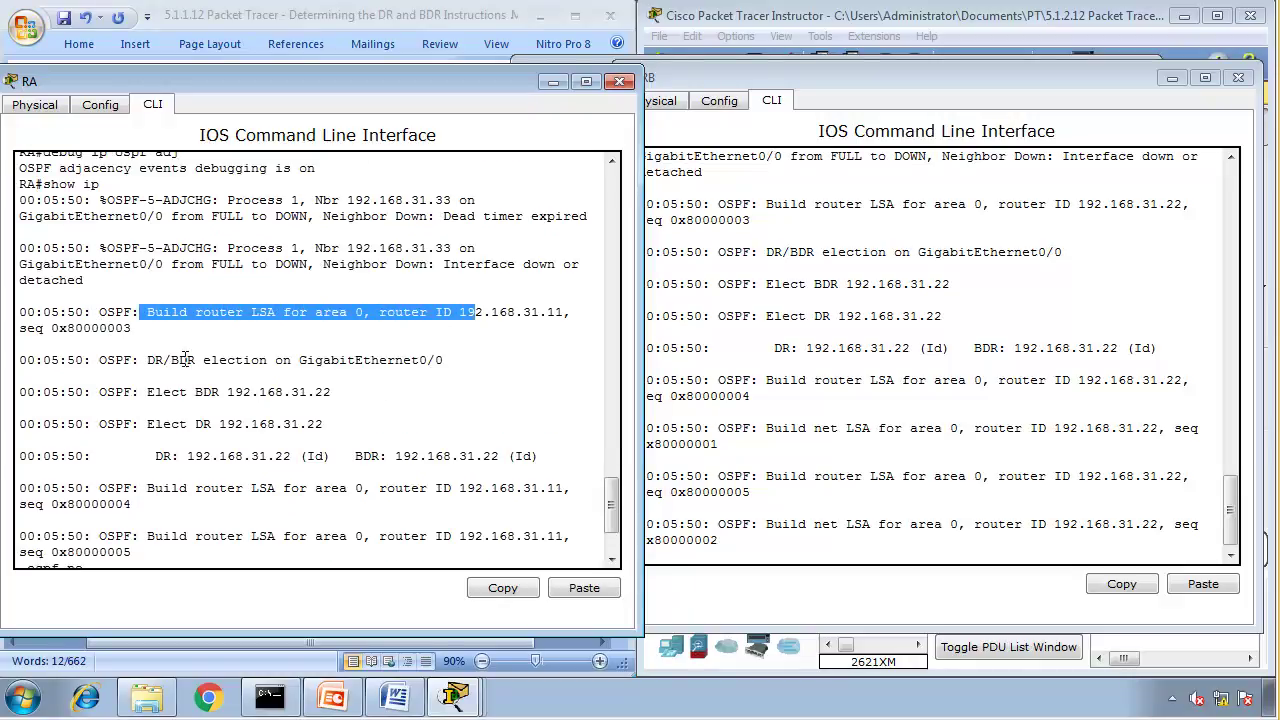
{"action": "left_click_drag", "start_coordinate": [155, 360], "coordinate": [450, 371]}
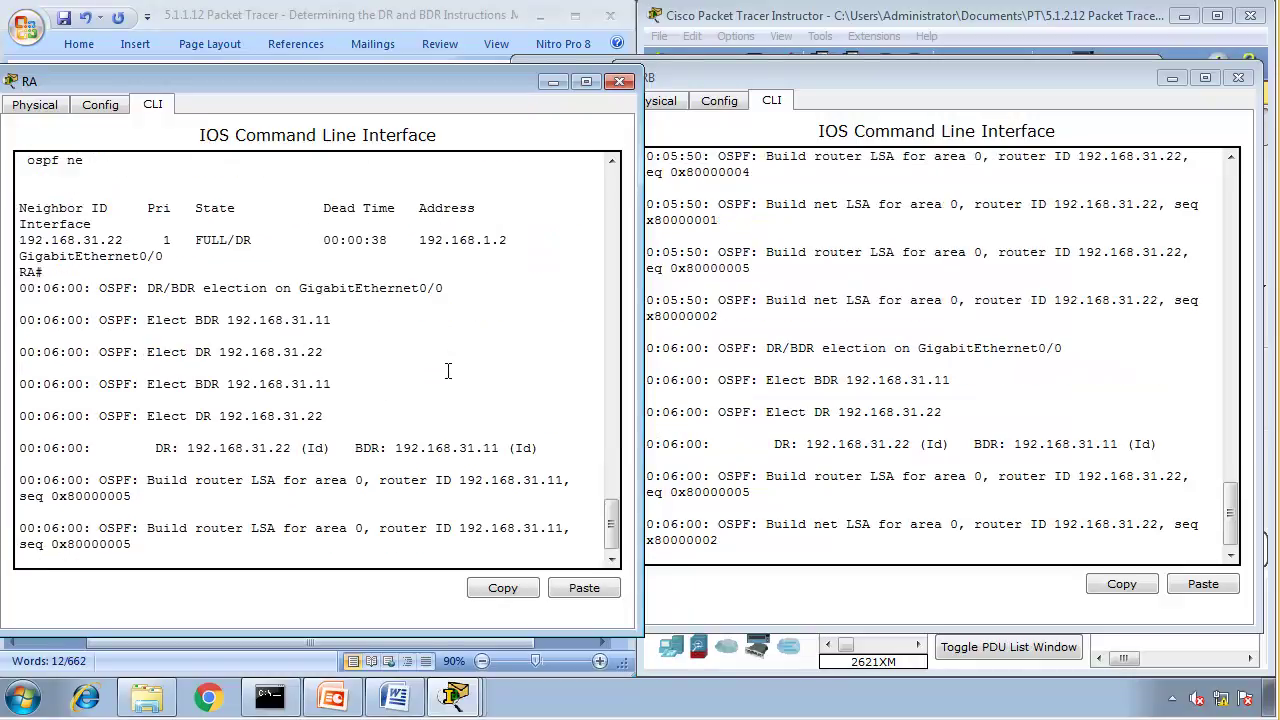
{"action": "left_click_drag", "start_coordinate": [147, 320], "coordinate": [331, 322]}
{"action": "left_click_drag", "start_coordinate": [194, 352], "coordinate": [228, 352]}
{"action": "left_click_drag", "start_coordinate": [332, 352], "coordinate": [211, 345]}
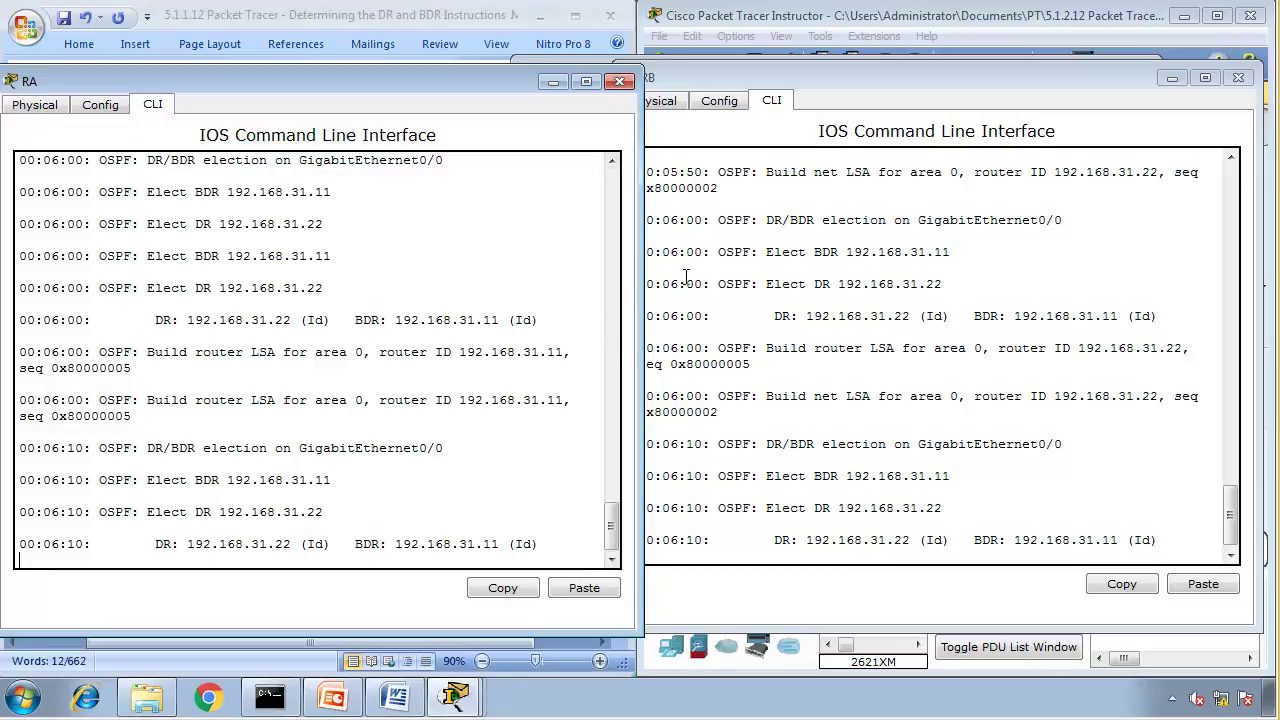
{"action": "left_click_drag", "start_coordinate": [180, 258], "coordinate": [315, 268]}
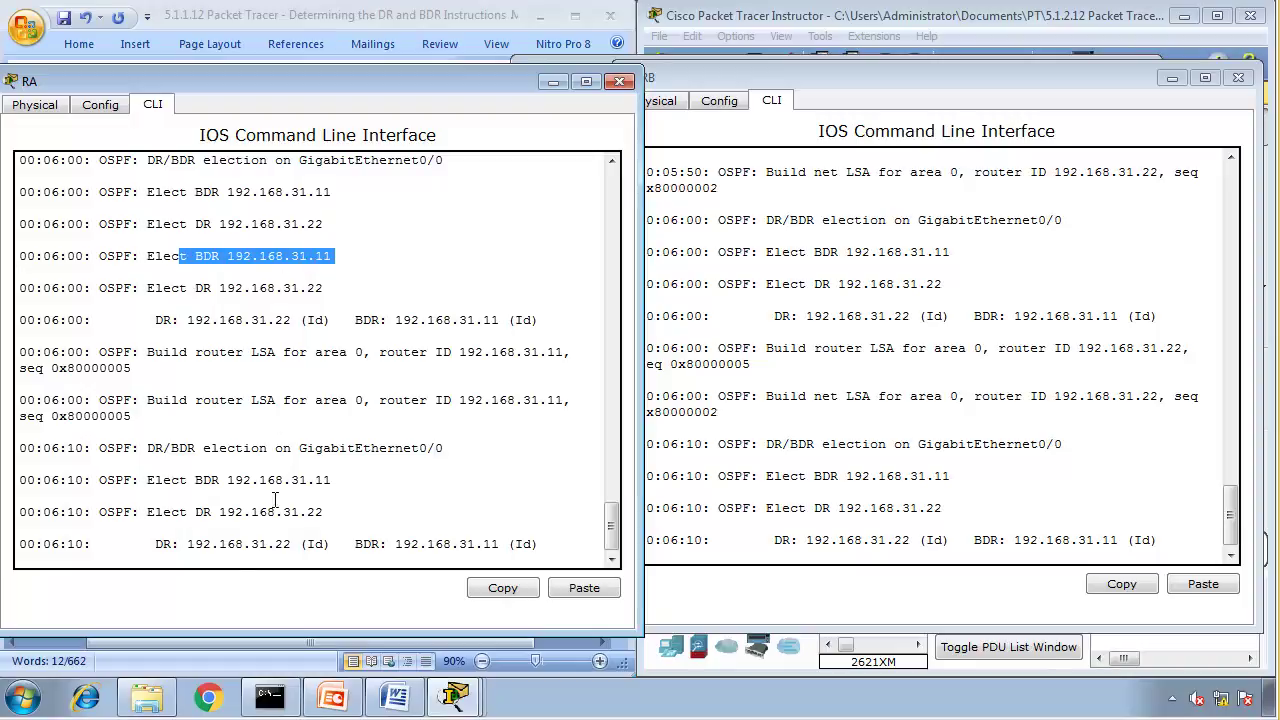
- Run show ip ospf interface on RA to confirm its G0/0 State is BDR
{"action": "type", "text": "sho"}
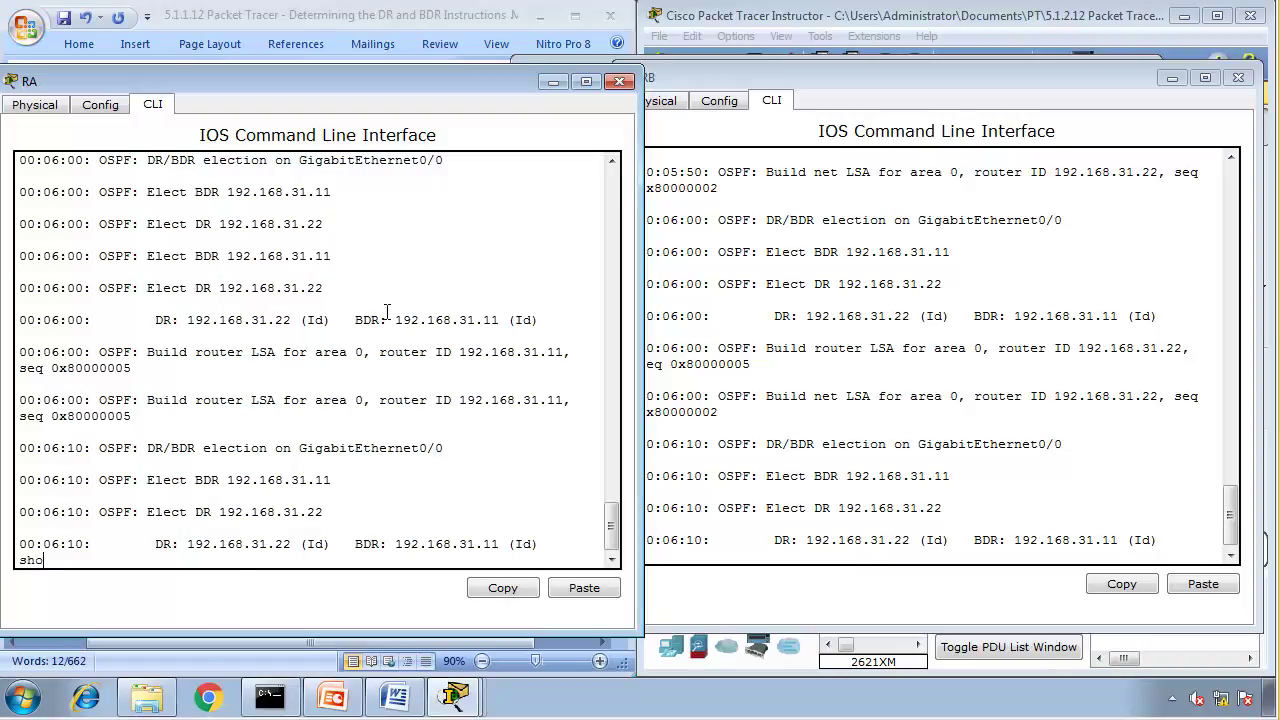
{"action": "type", "text": "w ip ospf in g0/0"}
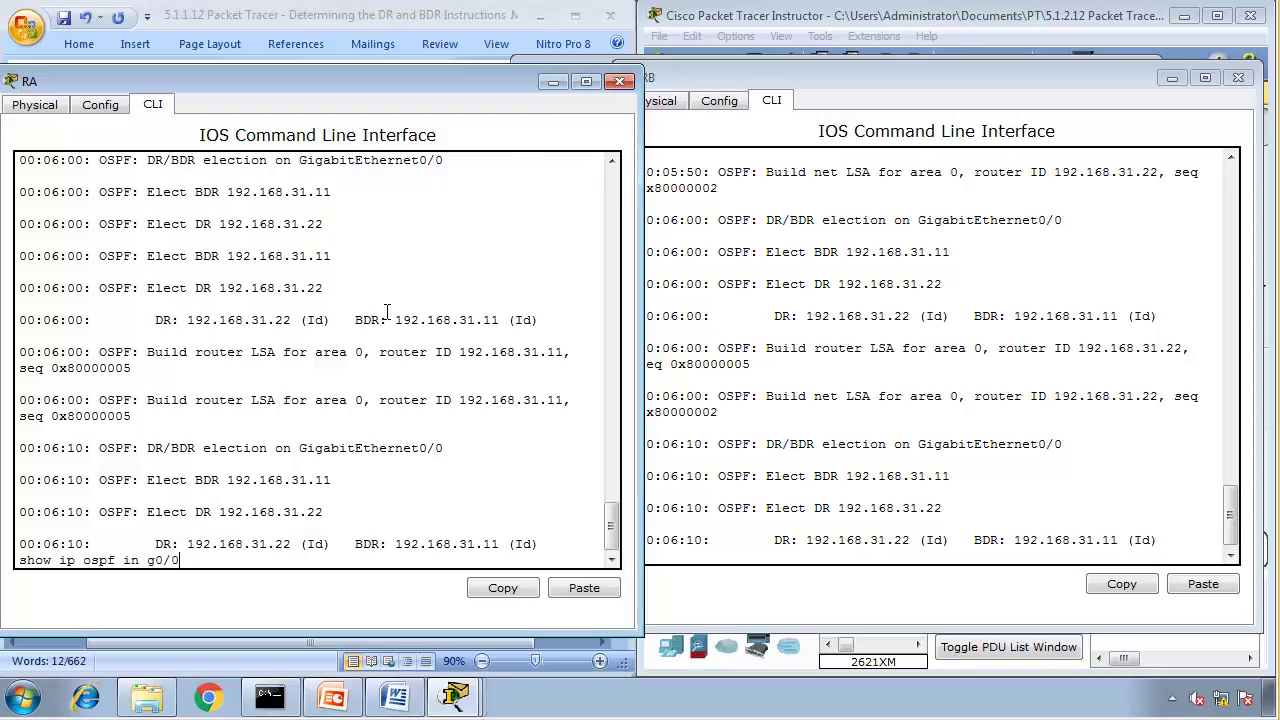
{"action": "key", "text": "Return"}
{"action": "left_click_drag", "start_coordinate": [316, 352], "coordinate": [236, 354]}
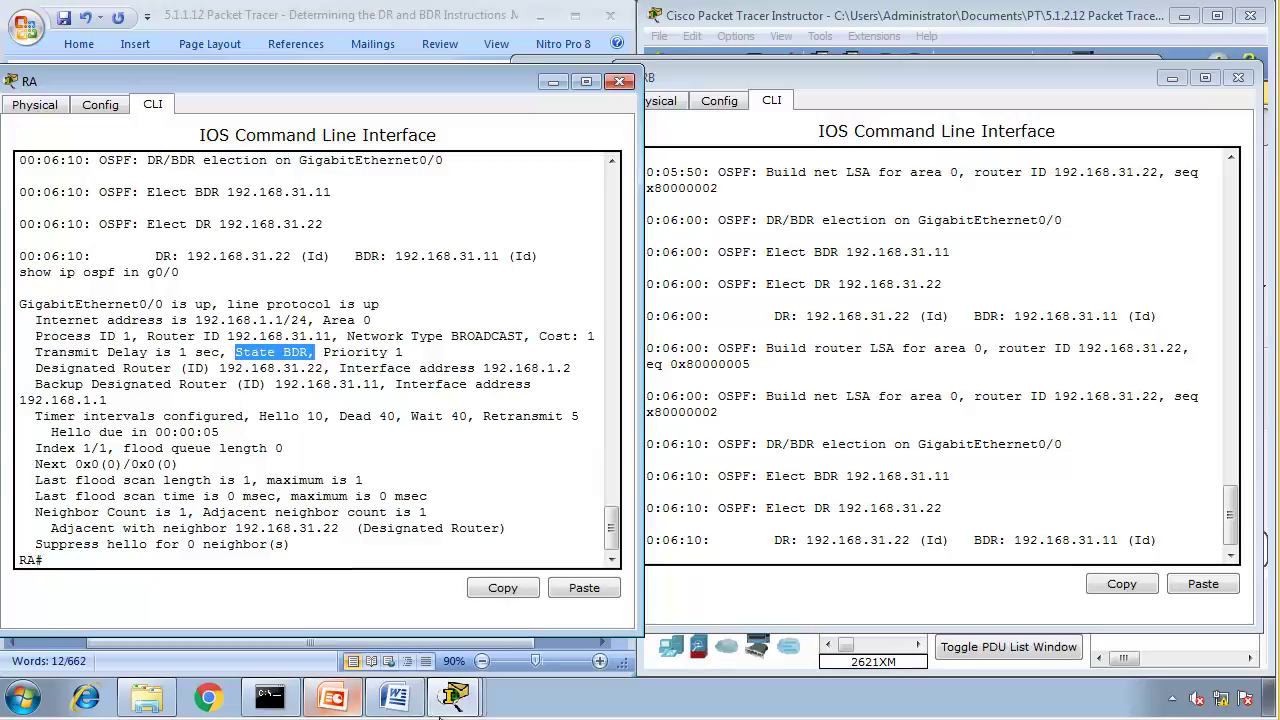
{"action": "left_click", "coordinate": [455, 697]}
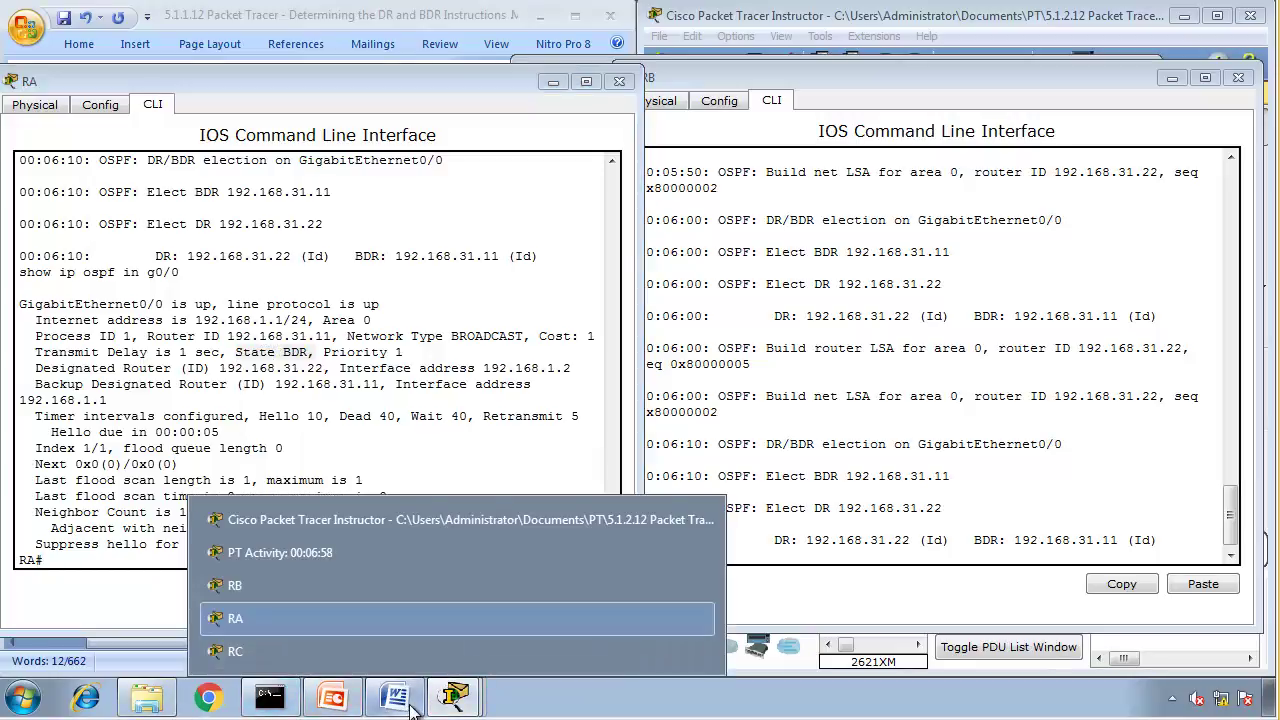
- Copy RB's DR 192.168.31.22 entry from the console output
{"action": "left_click", "coordinate": [395, 697]}
{"action": "scroll", "coordinate": [228, 433], "scroll_direction": "down", "scroll_amount": 3}
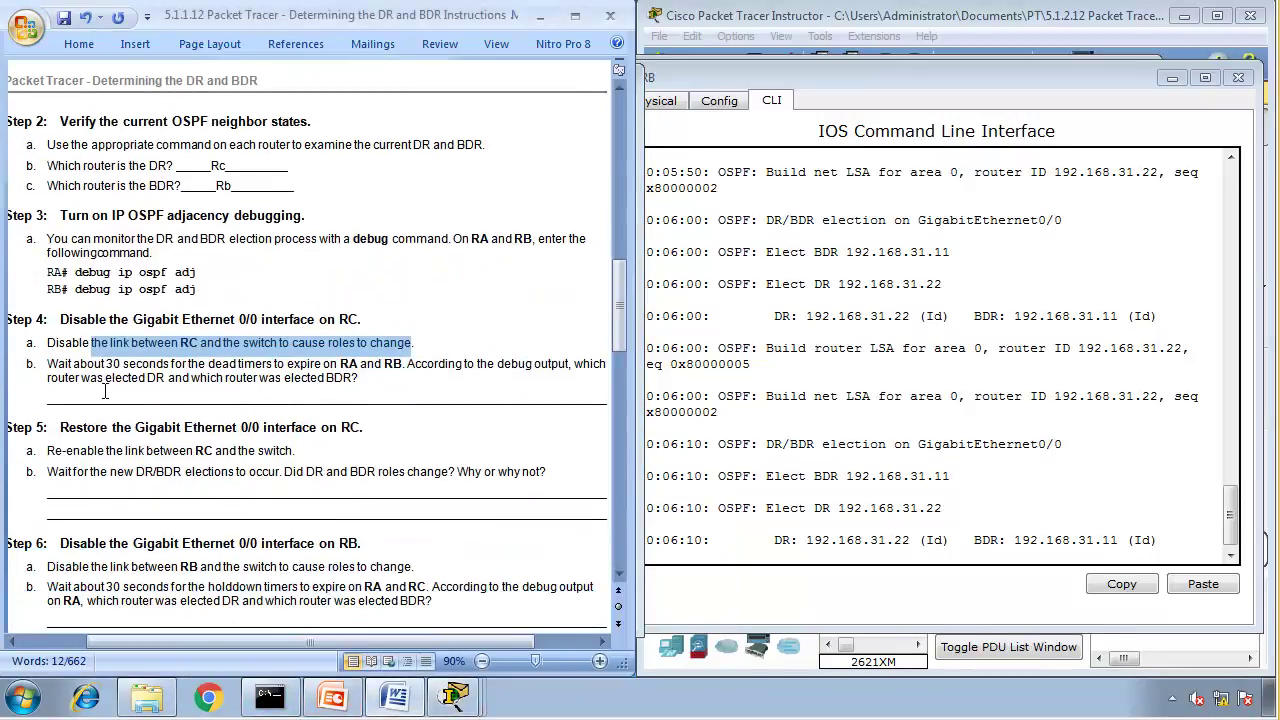
{"action": "scroll", "coordinate": [105, 392], "scroll_direction": "down", "scroll_amount": 1}
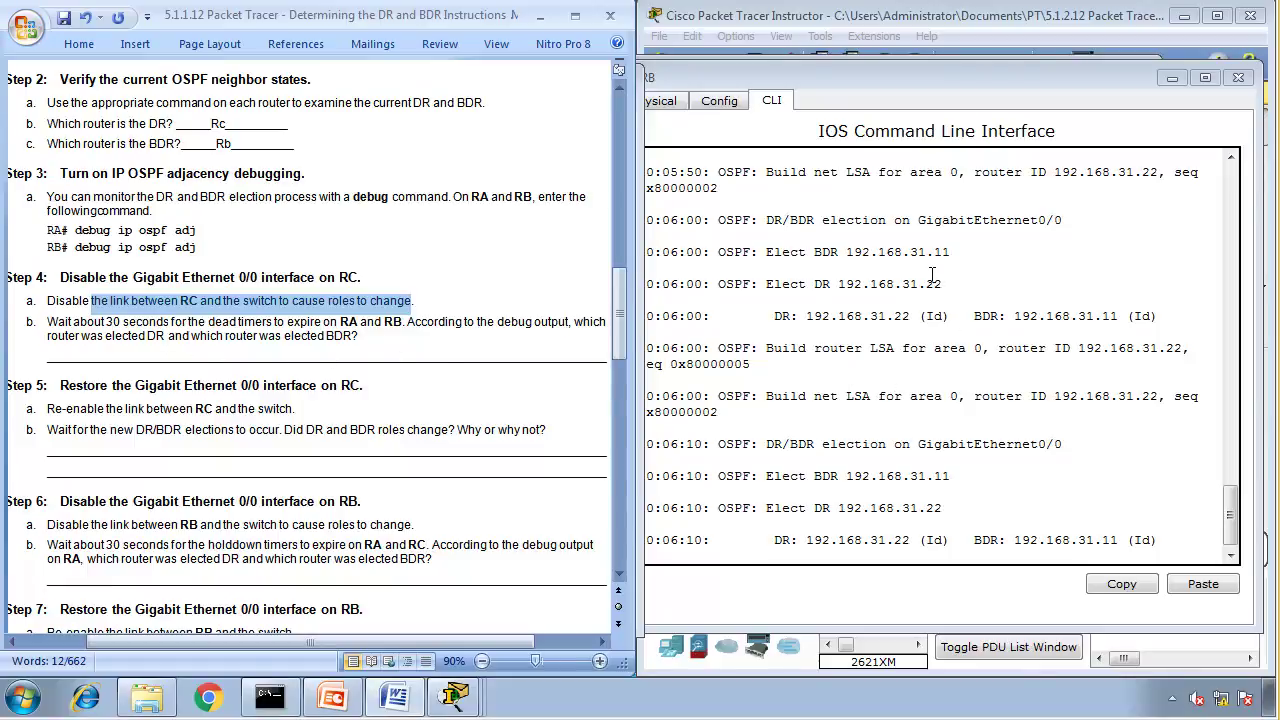
{"action": "left_click_drag", "start_coordinate": [943, 286], "coordinate": [814, 286]}
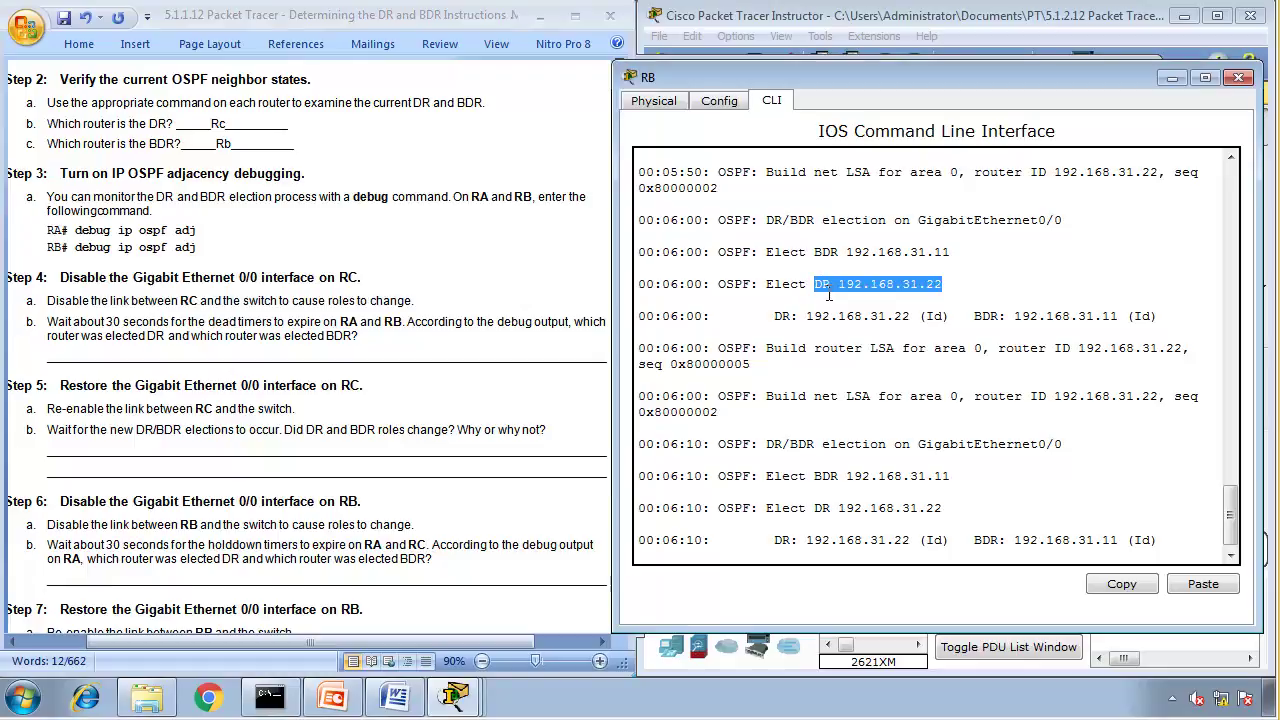
{"action": "left_click", "coordinate": [1120, 584]}
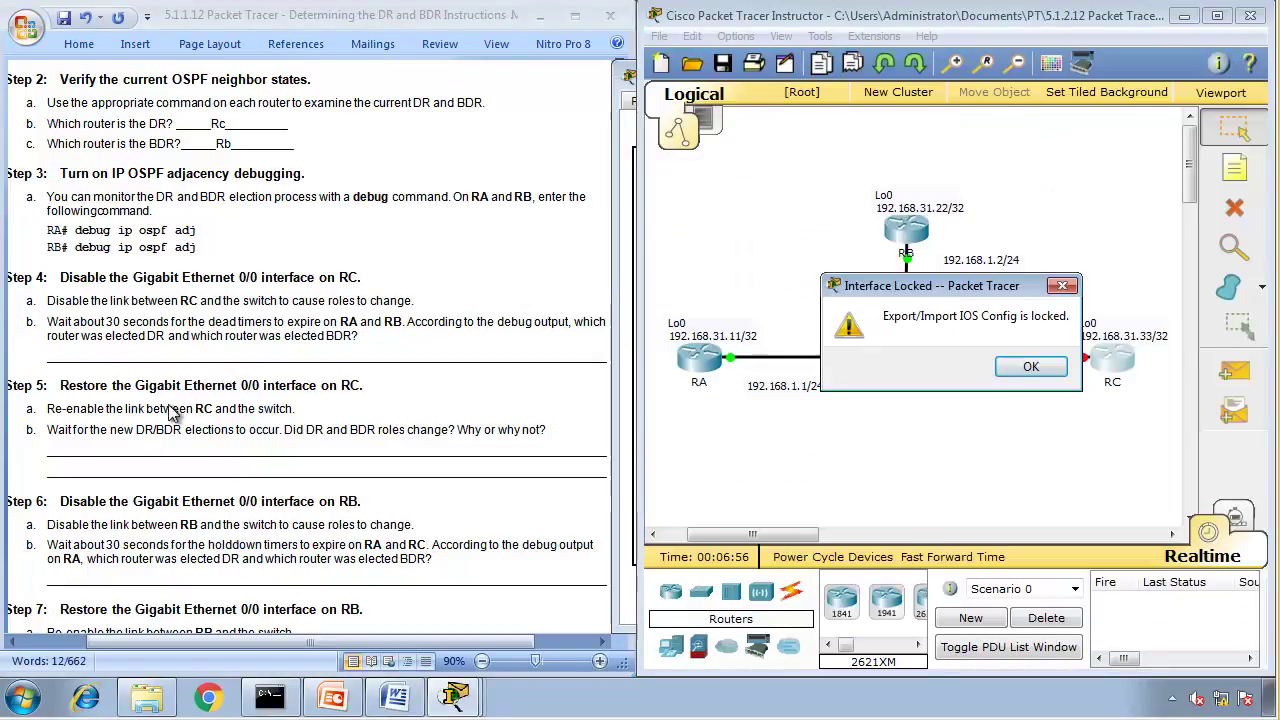
- Paste it under step 4b, undo the wrong paste, and dismiss the Interface Locked warning
{"action": "left_click", "coordinate": [82, 360]}
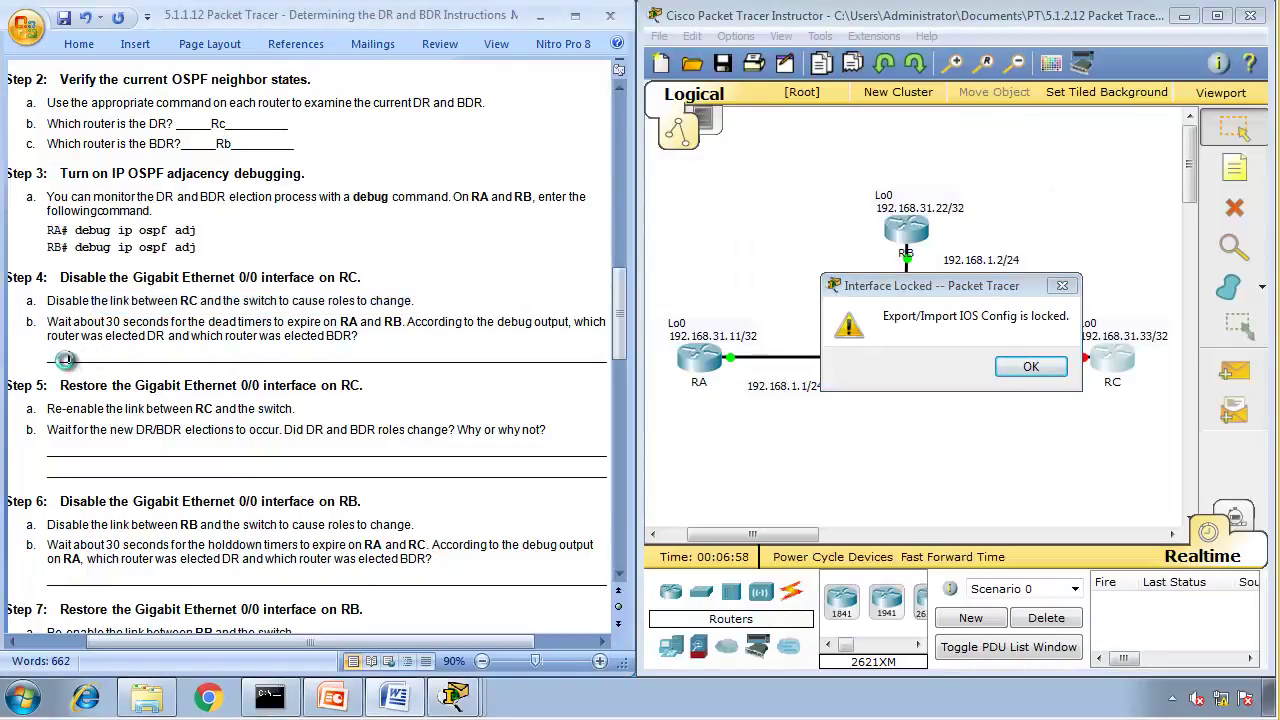
{"action": "key", "text": "ctrl+v"}
{"action": "key", "text": "ctrl+z"}
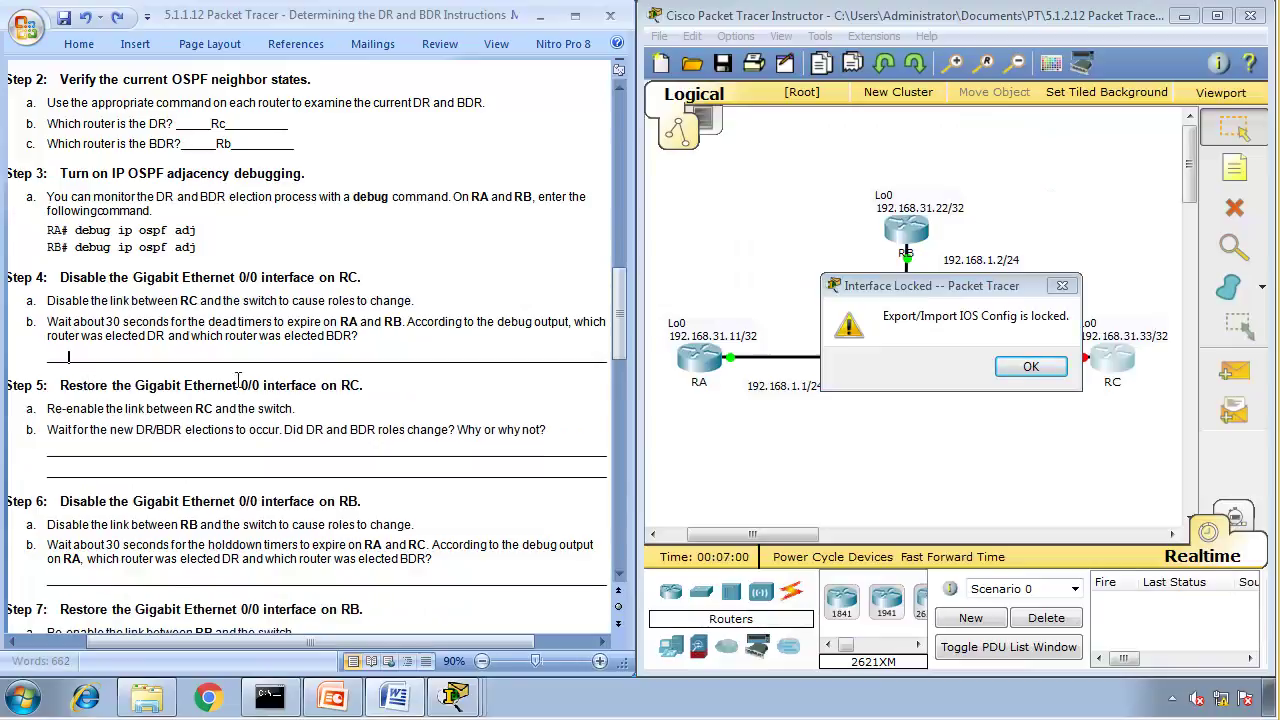
{"action": "left_click", "coordinate": [1012, 378]}
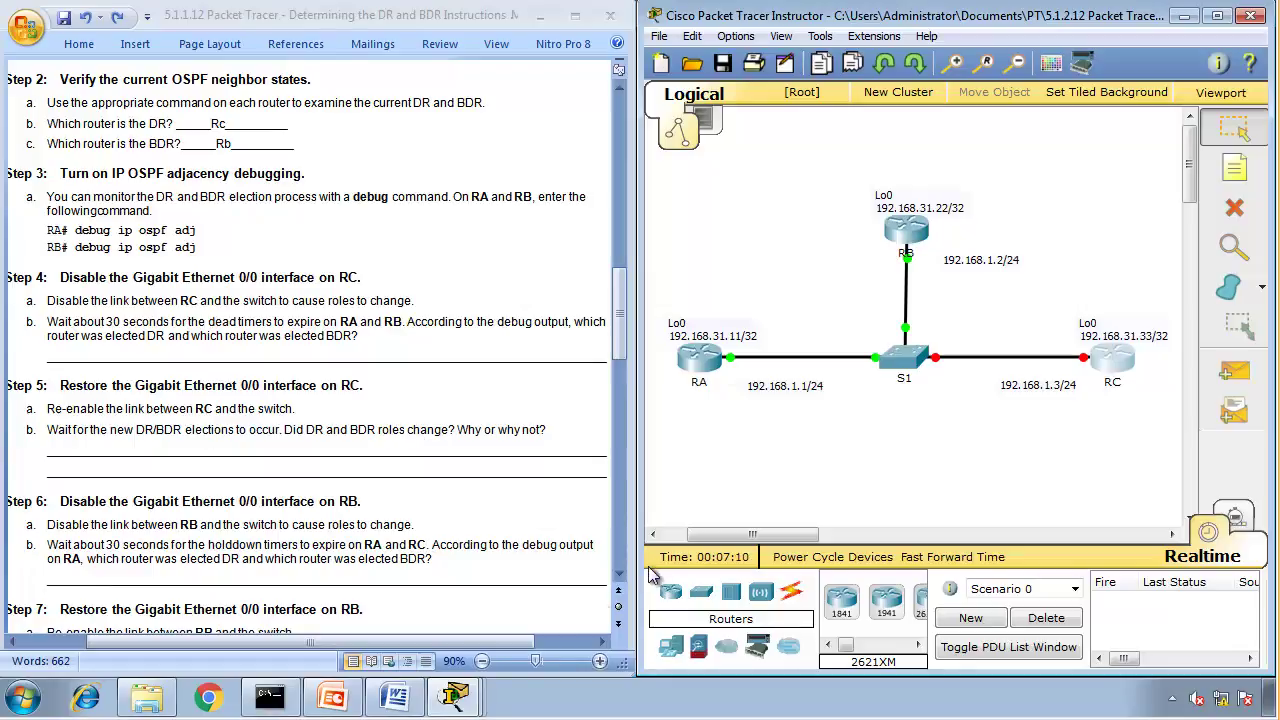
- Re-enable RC's GigabitEthernet0/0 with no shut
{"action": "left_click", "coordinate": [454, 697]}
{"action": "left_click", "coordinate": [454, 642]}
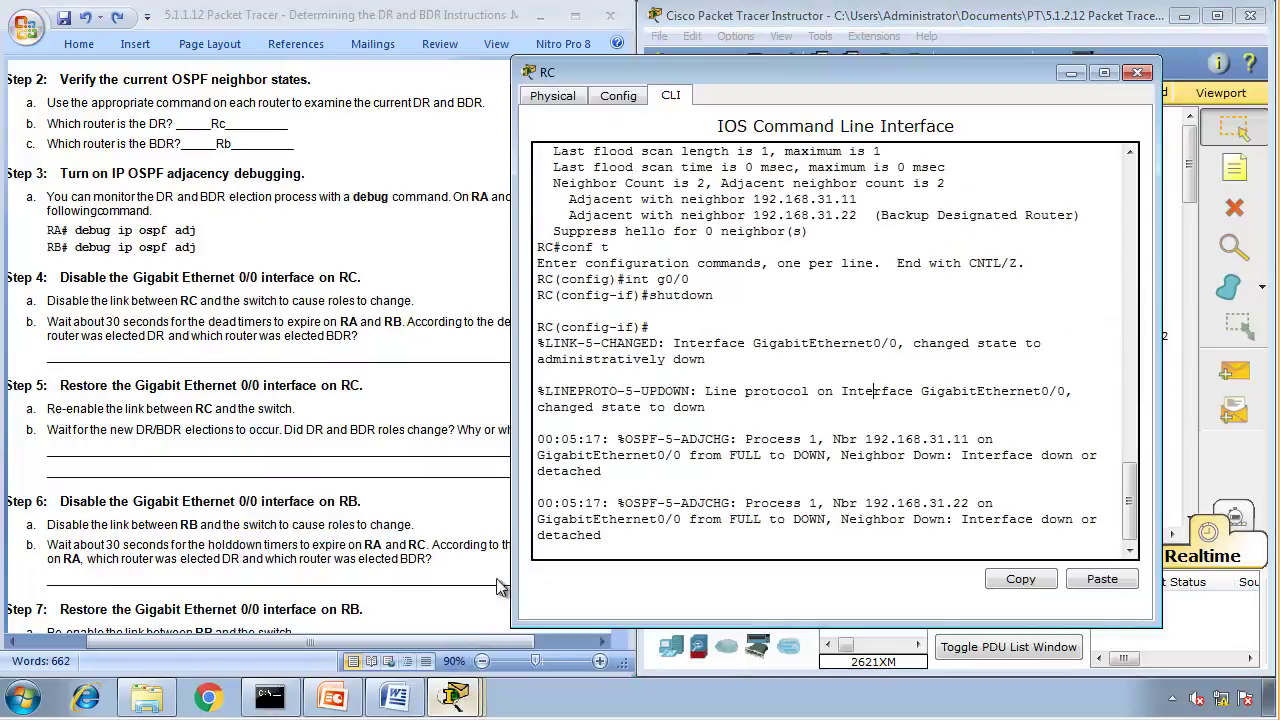
{"action": "key", "text": "Return"}
{"action": "type", "text": "no shut"}
{"action": "key", "text": "Return"}
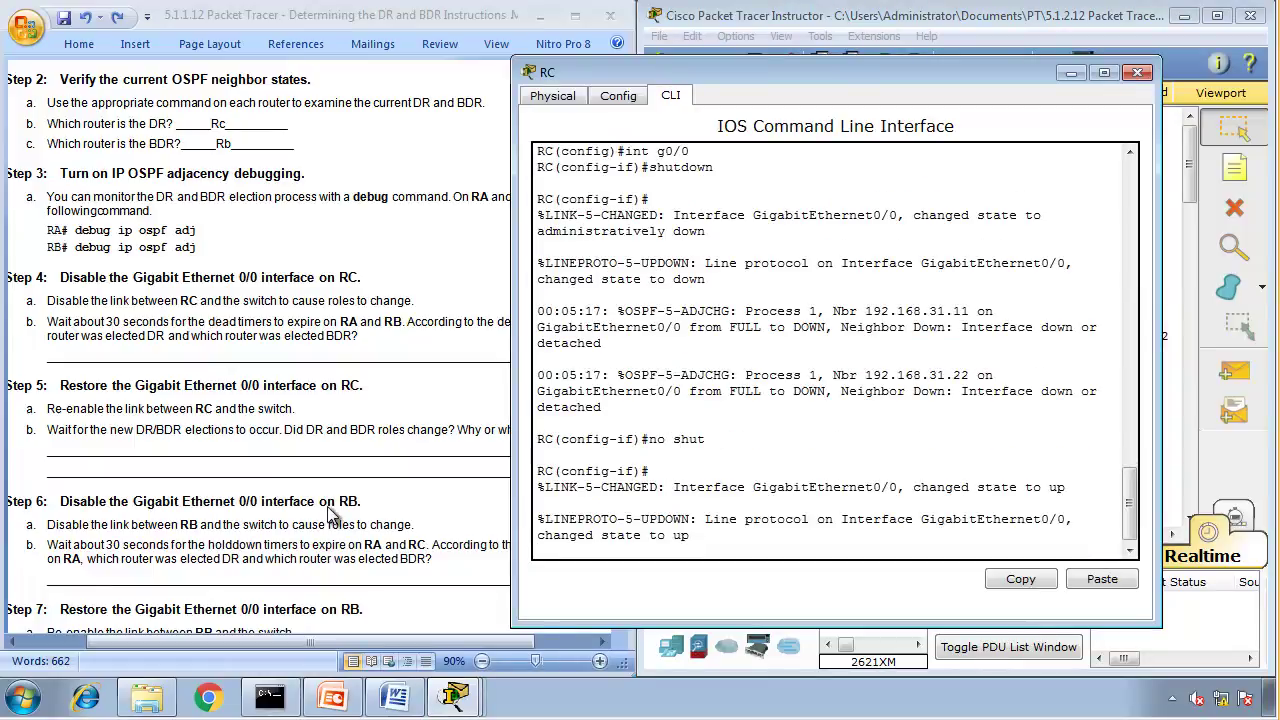
- Review steps 5a and 5b in the lab instructions, then return to RC's console
{"action": "left_click", "coordinate": [107, 408]}
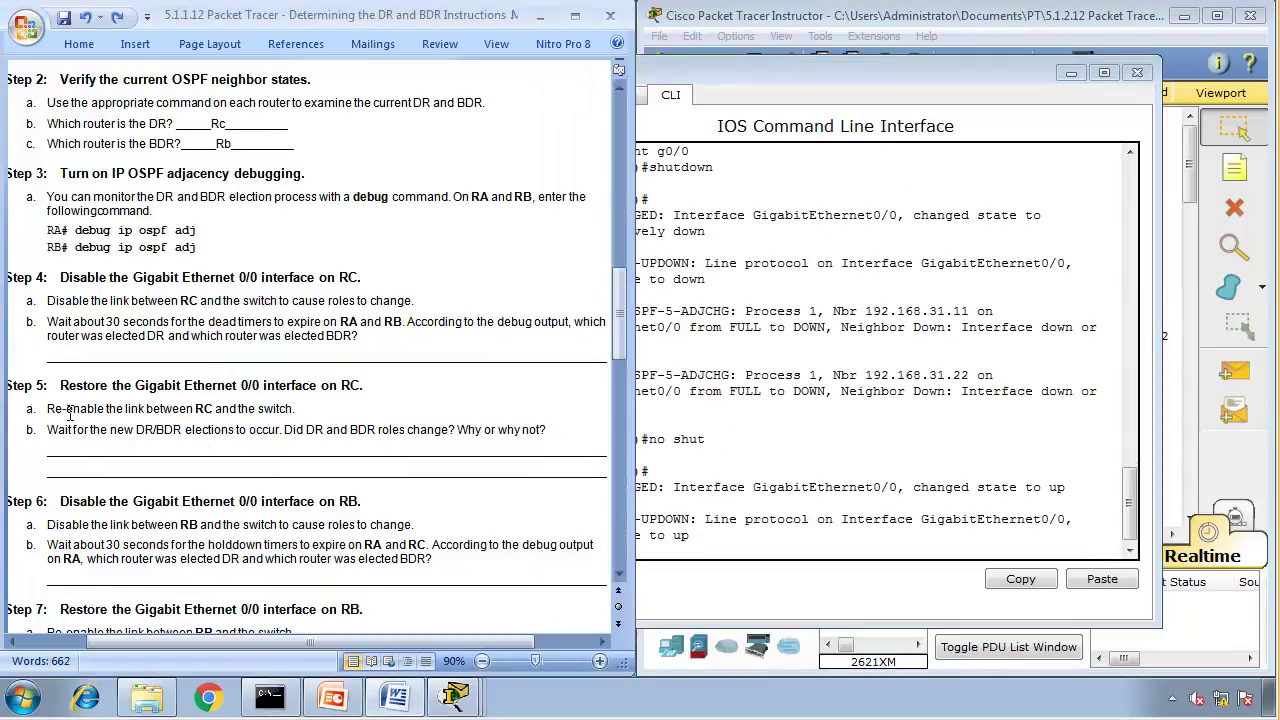
{"action": "left_click_drag", "start_coordinate": [69, 410], "coordinate": [288, 414]}
{"action": "left_click_drag", "start_coordinate": [92, 430], "coordinate": [445, 430]}
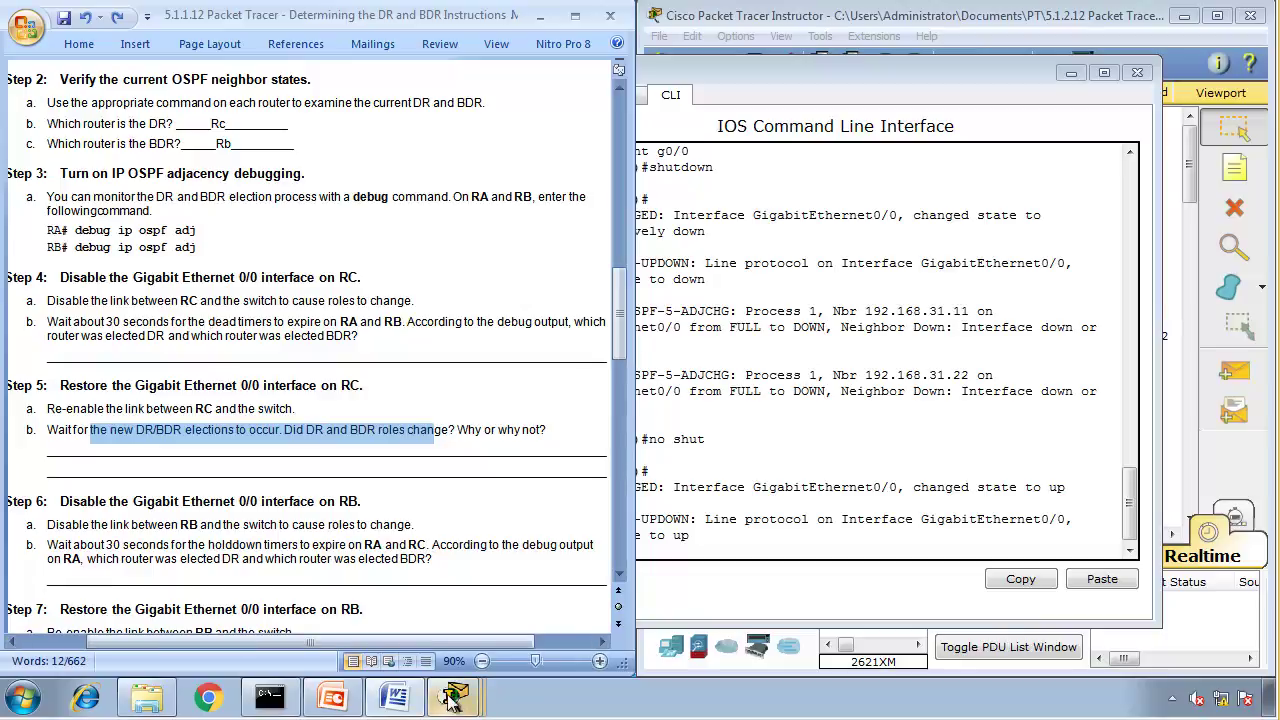
{"action": "left_click", "coordinate": [453, 697]}
{"action": "left_click", "coordinate": [235, 651]}
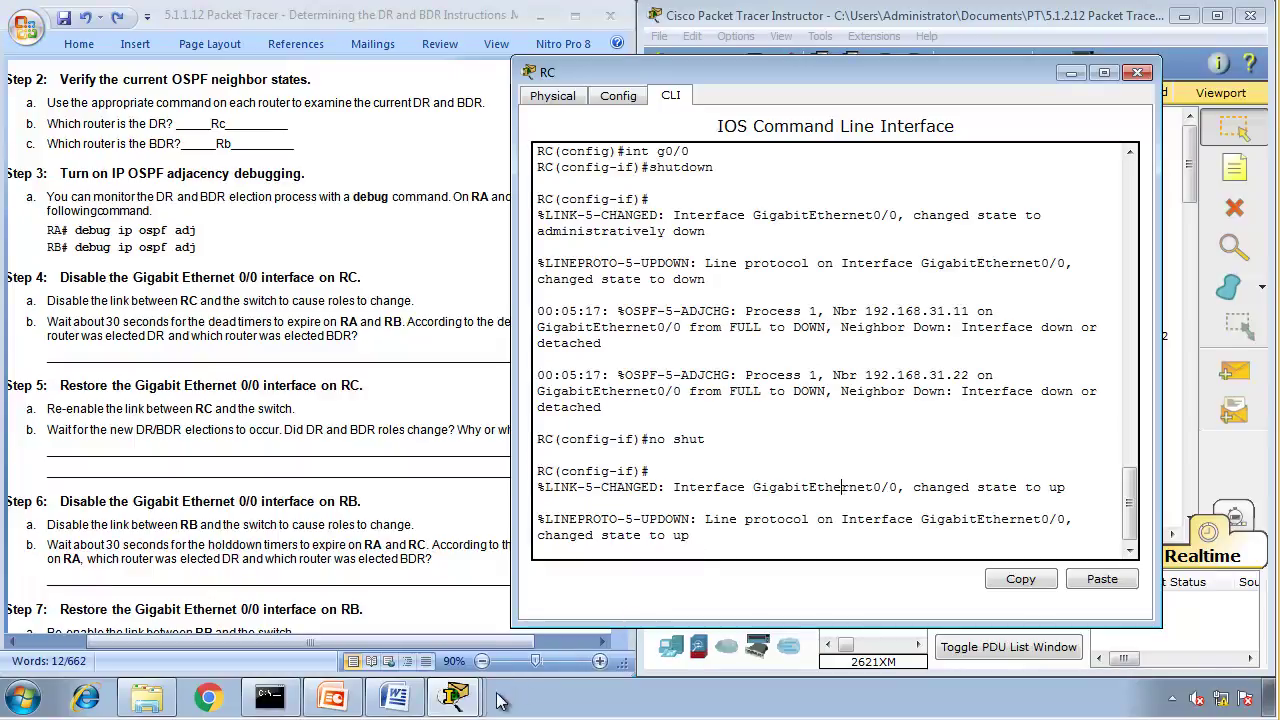
- Switch between RB's and RA's console windows to check their OSPF output
{"action": "left_click", "coordinate": [465, 703]}
{"action": "left_click", "coordinate": [369, 582]}
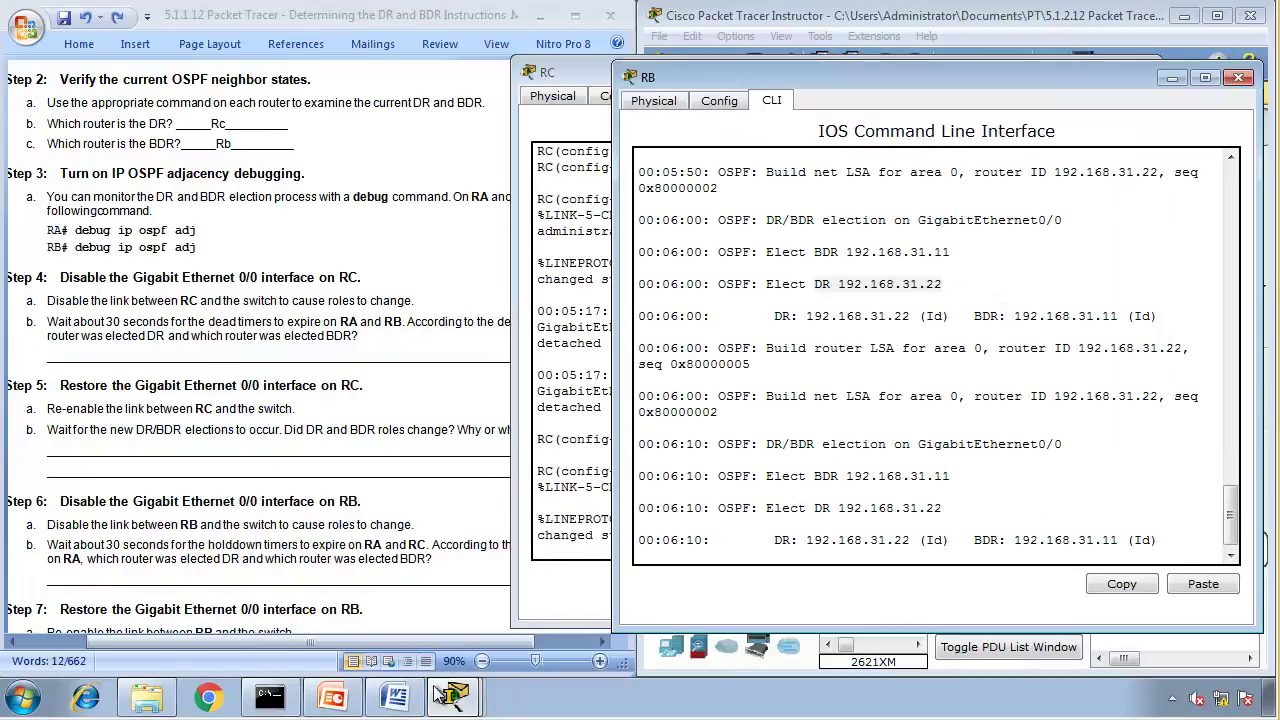
{"action": "mouse_move", "coordinate": [455, 698]}
{"action": "left_click", "coordinate": [407, 598]}
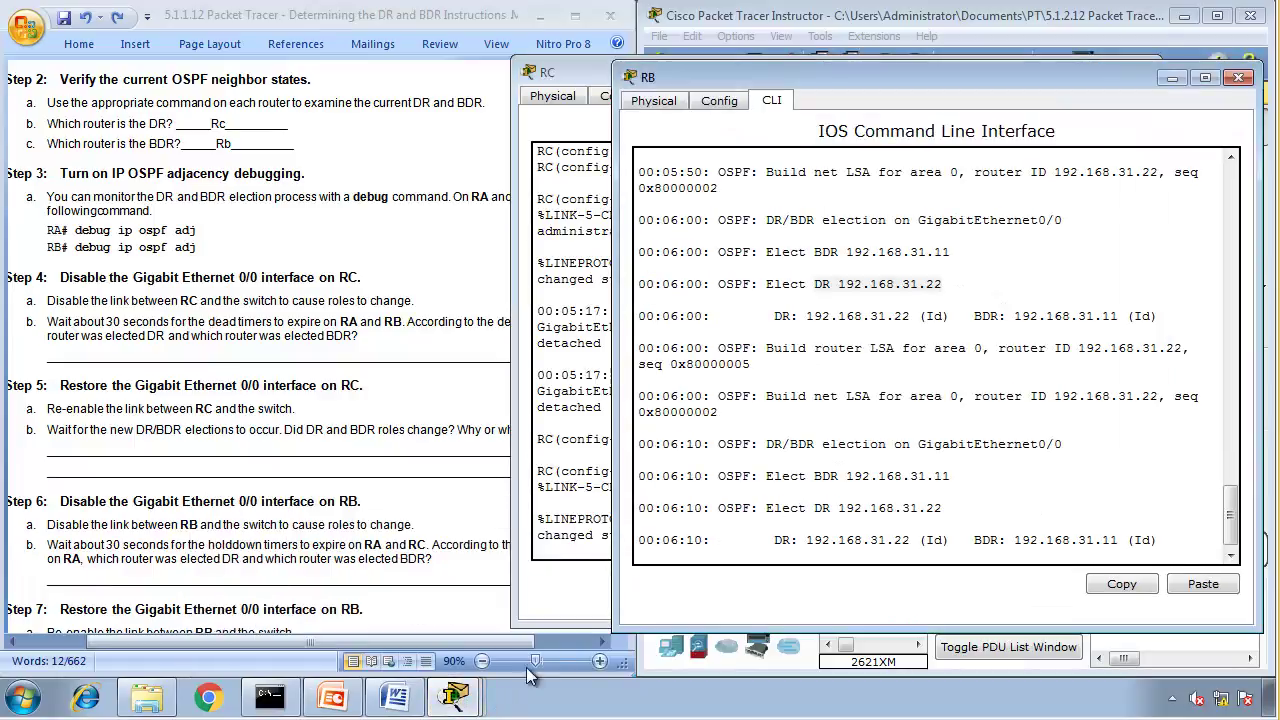
{"action": "left_click", "coordinate": [391, 614]}
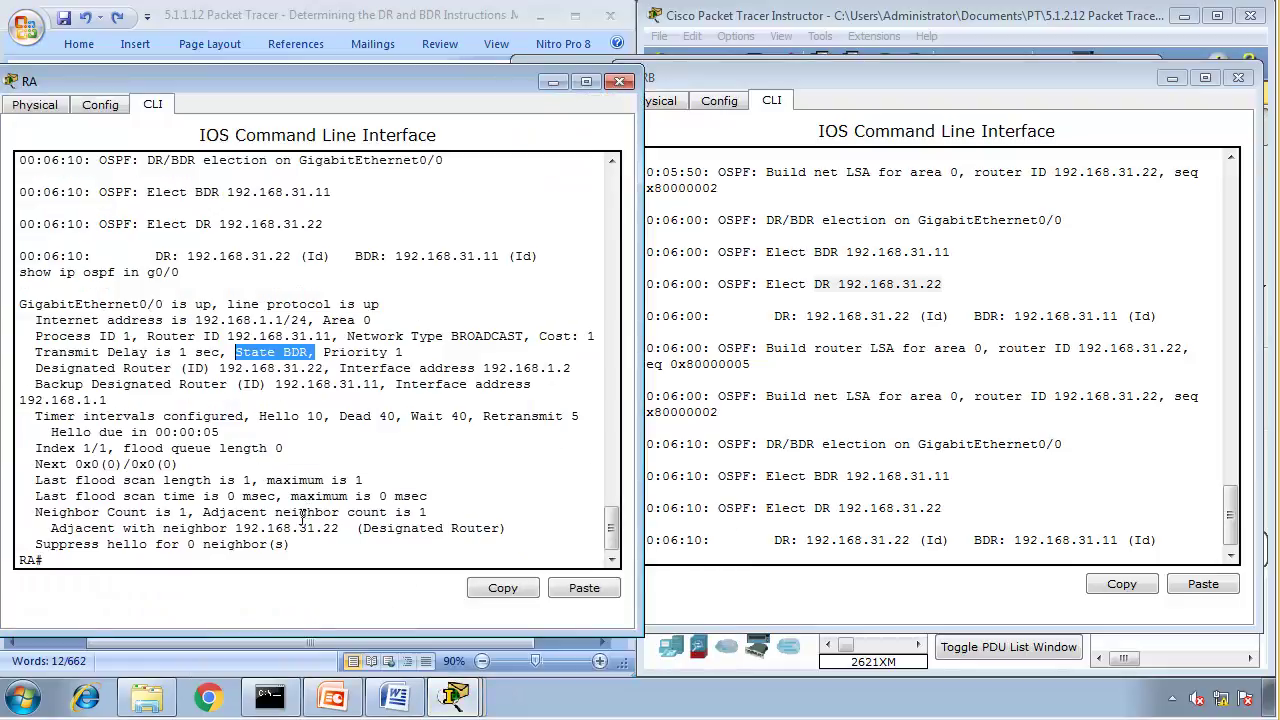
{"action": "mouse_move", "coordinate": [462, 697]}
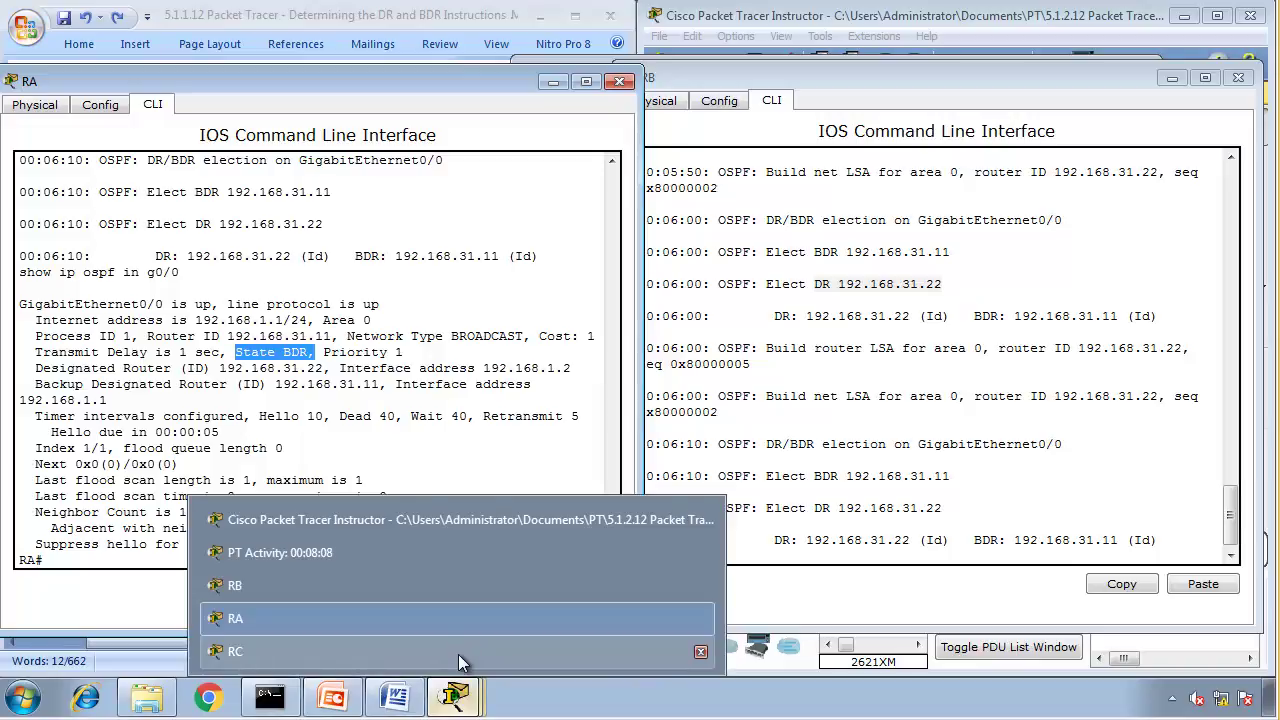
- Mark the Step 6 heading in the lab instructions and bring RB's console forward
{"action": "left_click", "coordinate": [393, 693]}
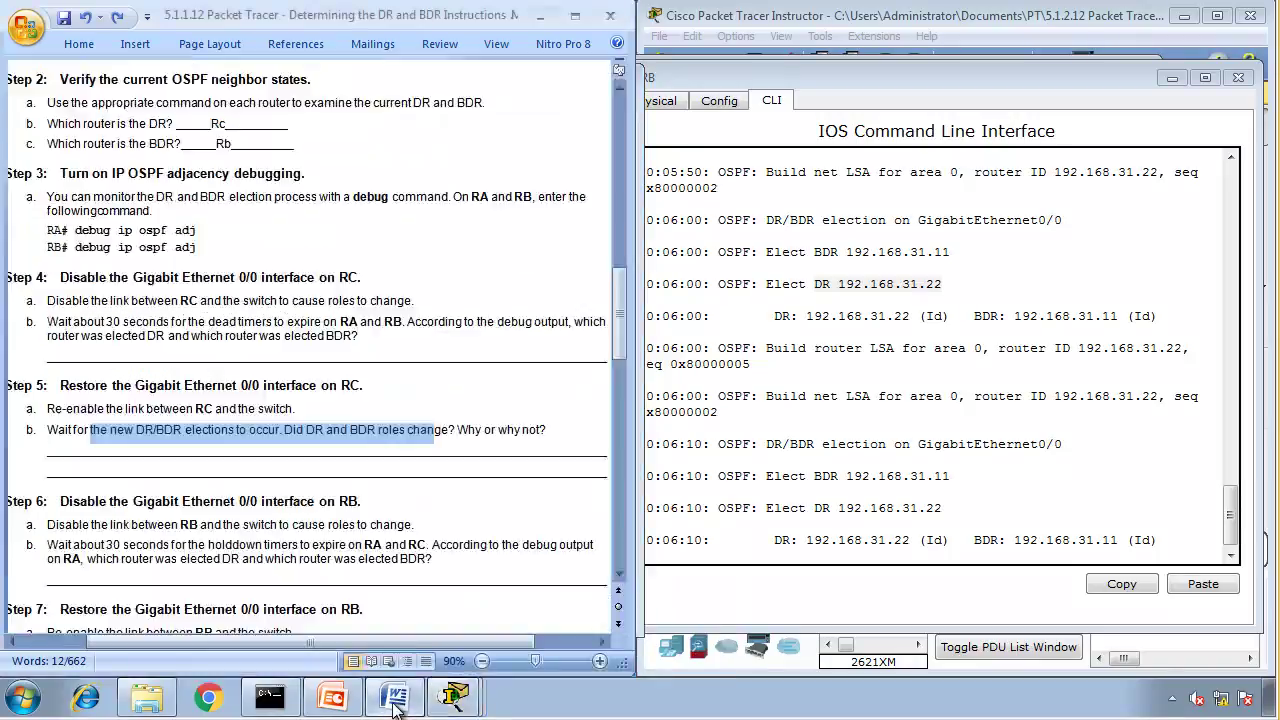
{"action": "scroll", "coordinate": [277, 500], "scroll_direction": "down", "scroll_amount": 3}
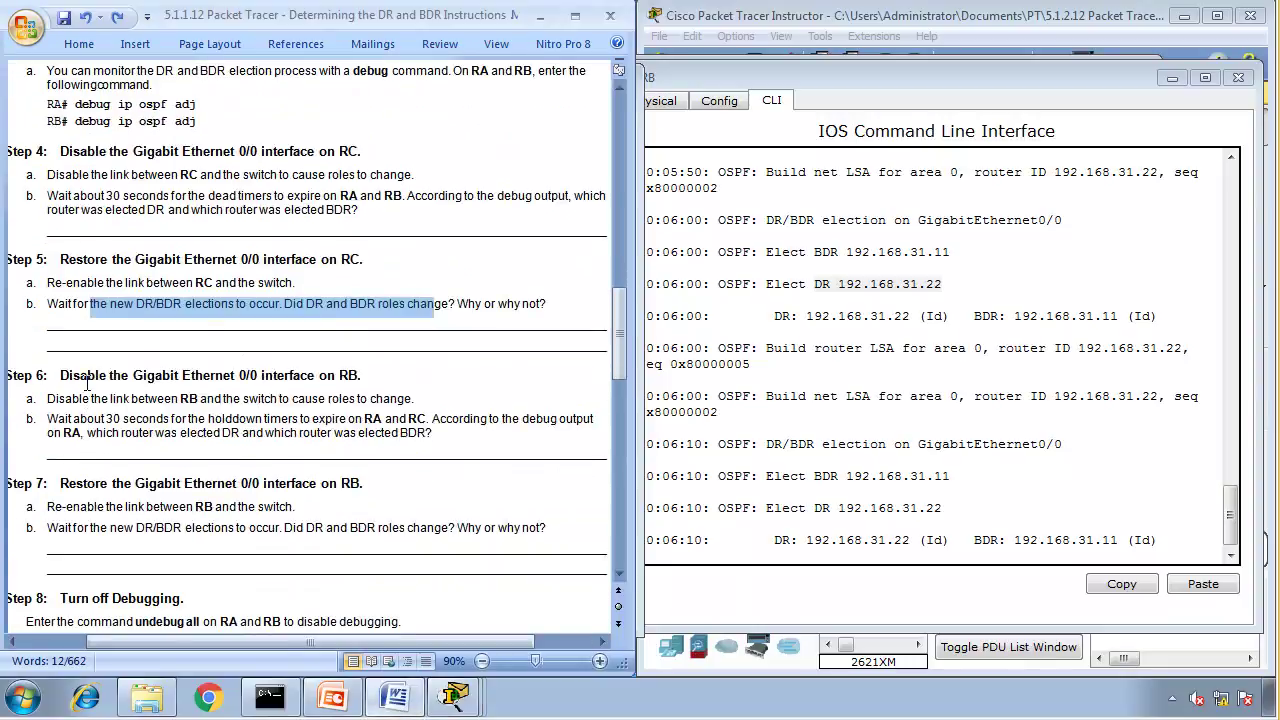
{"action": "left_click_drag", "start_coordinate": [85, 375], "coordinate": [358, 374]}
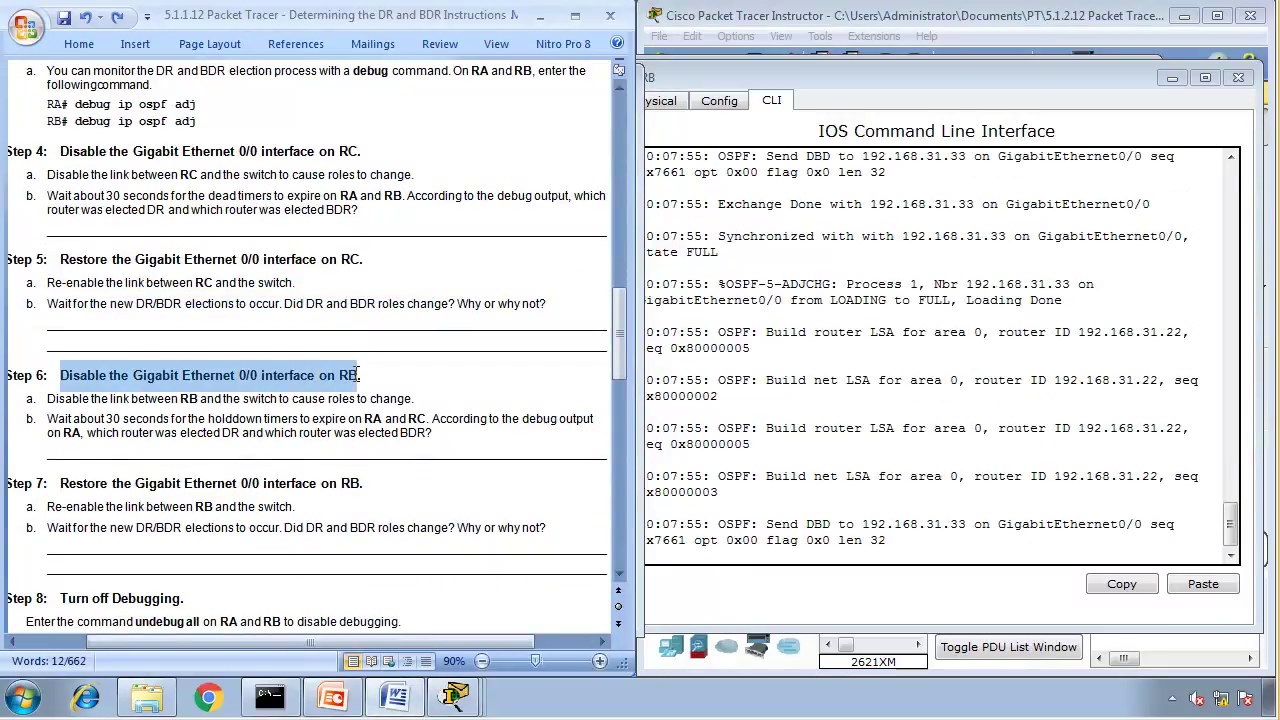
{"action": "left_click", "coordinate": [767, 458]}
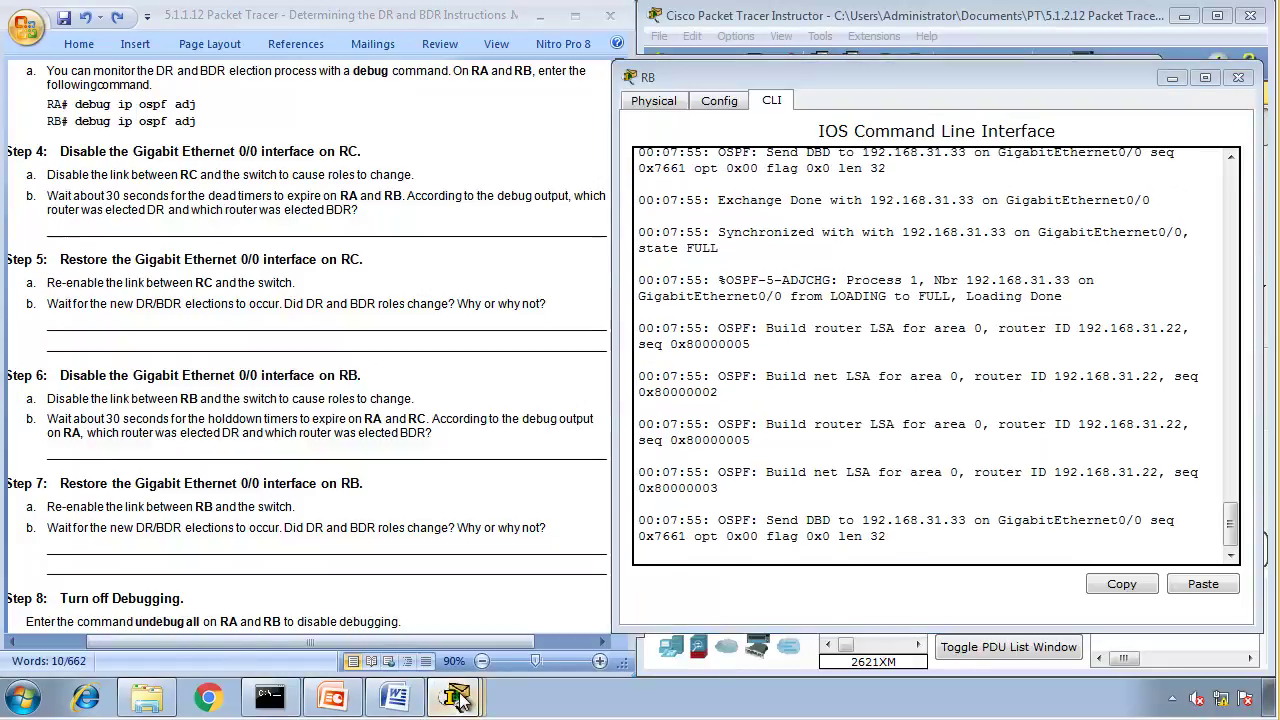
- Exit RC's config mode and list its neighbors: BDR 192.168.31.11, DR 192.168.31.22
{"action": "left_click", "coordinate": [455, 697]}
{"action": "left_click", "coordinate": [412, 647]}
{"action": "key", "text": "Return"}
{"action": "key", "text": "Return"}
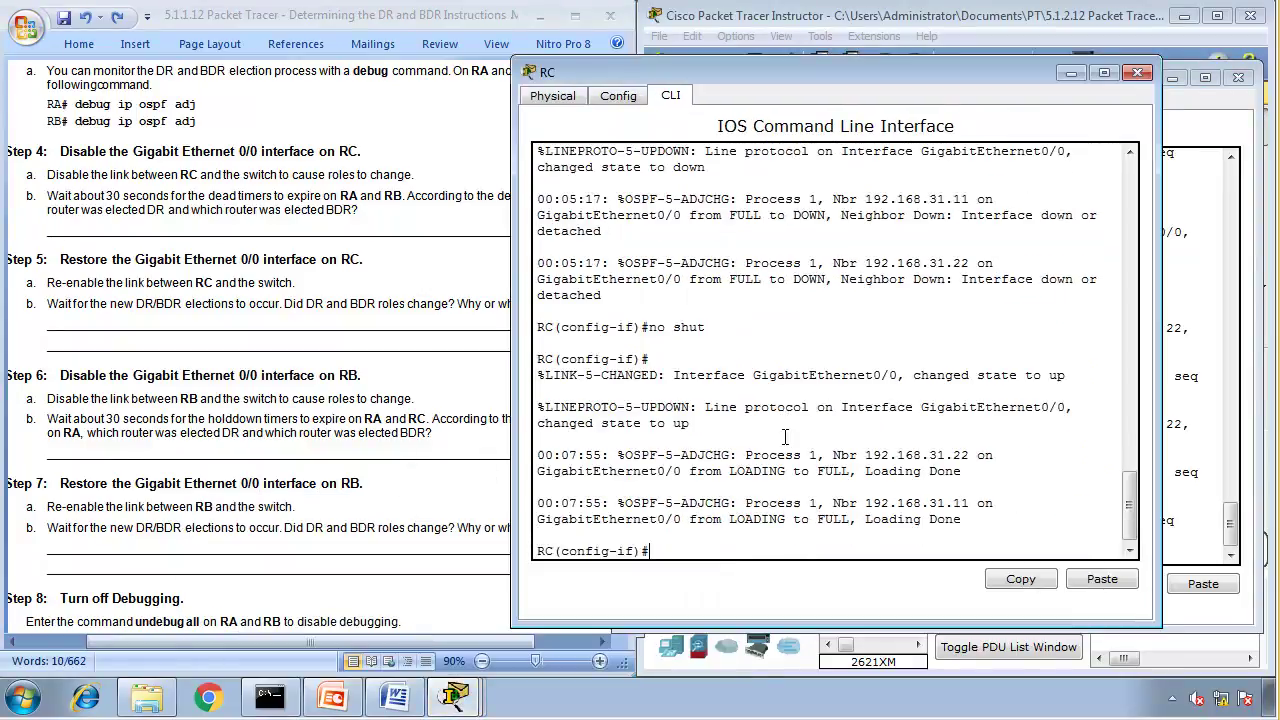
{"action": "type", "text": "end"}
{"action": "key", "text": "Return"}
{"action": "type", "text": "show ip ospf ne"}
{"action": "key", "text": "Return"}
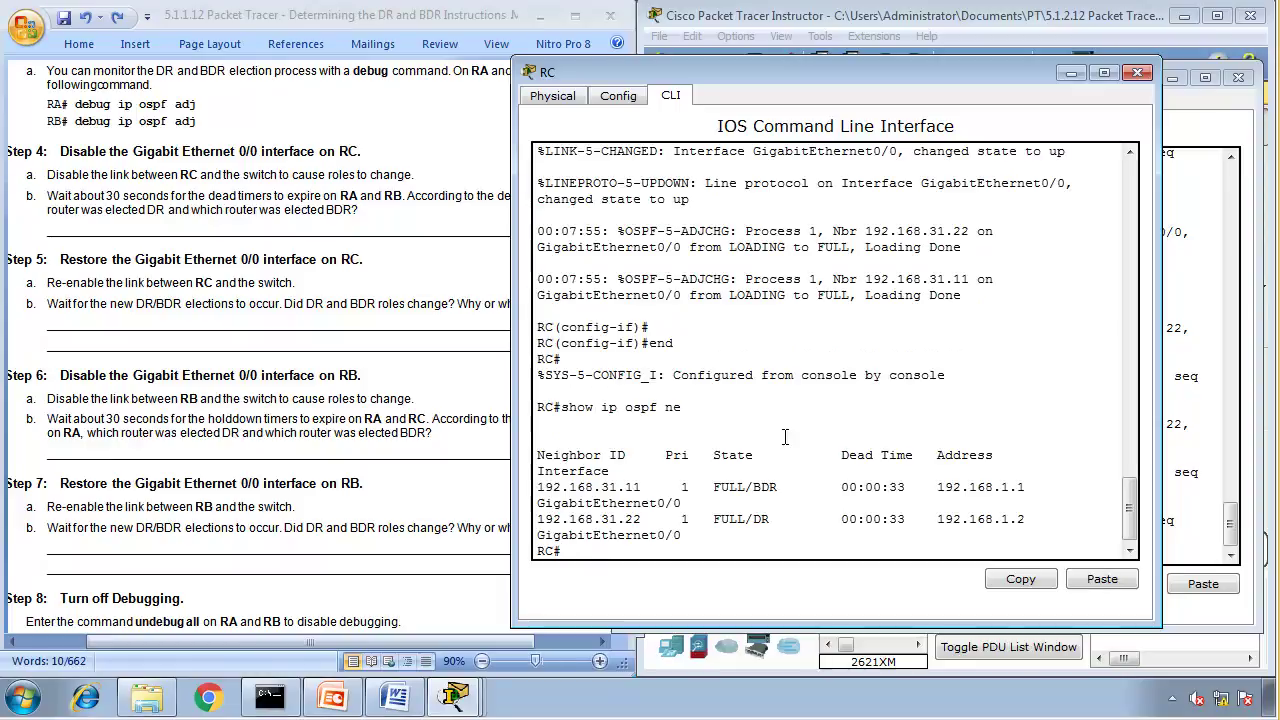
{"action": "left_click_drag", "start_coordinate": [767, 492], "coordinate": [533, 487]}
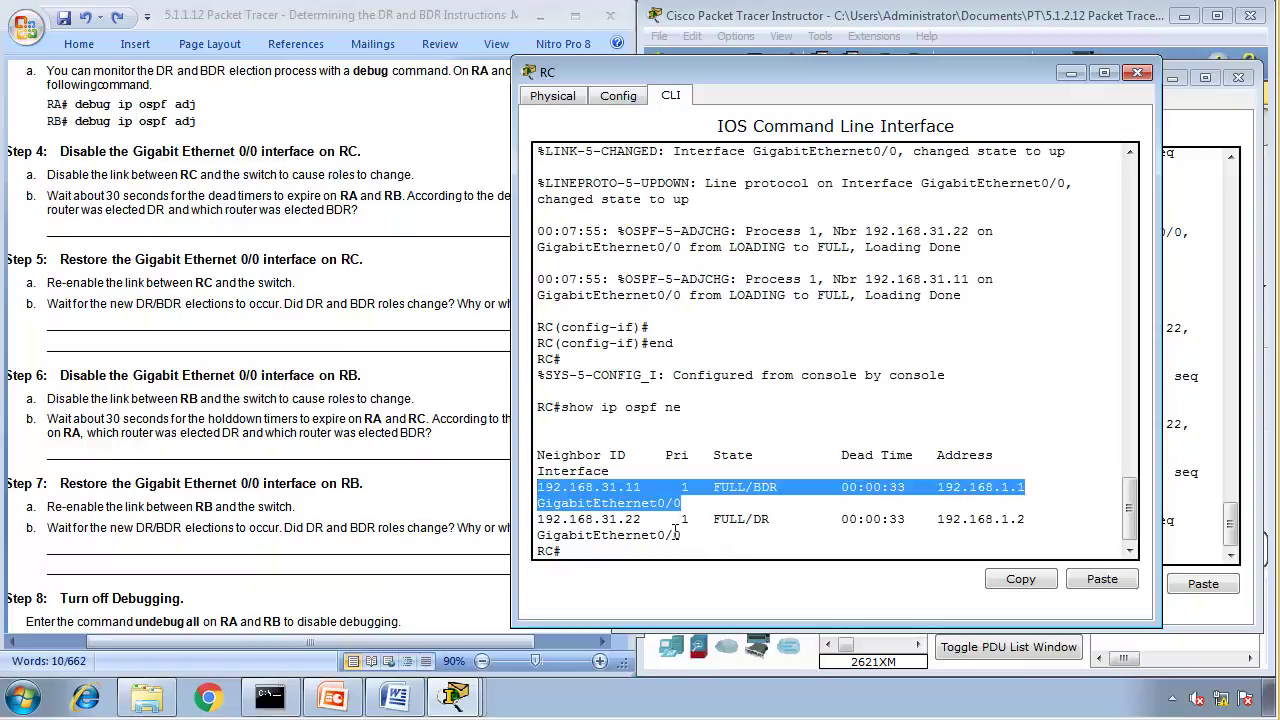
{"action": "left_click_drag", "start_coordinate": [676, 527], "coordinate": [528, 515]}
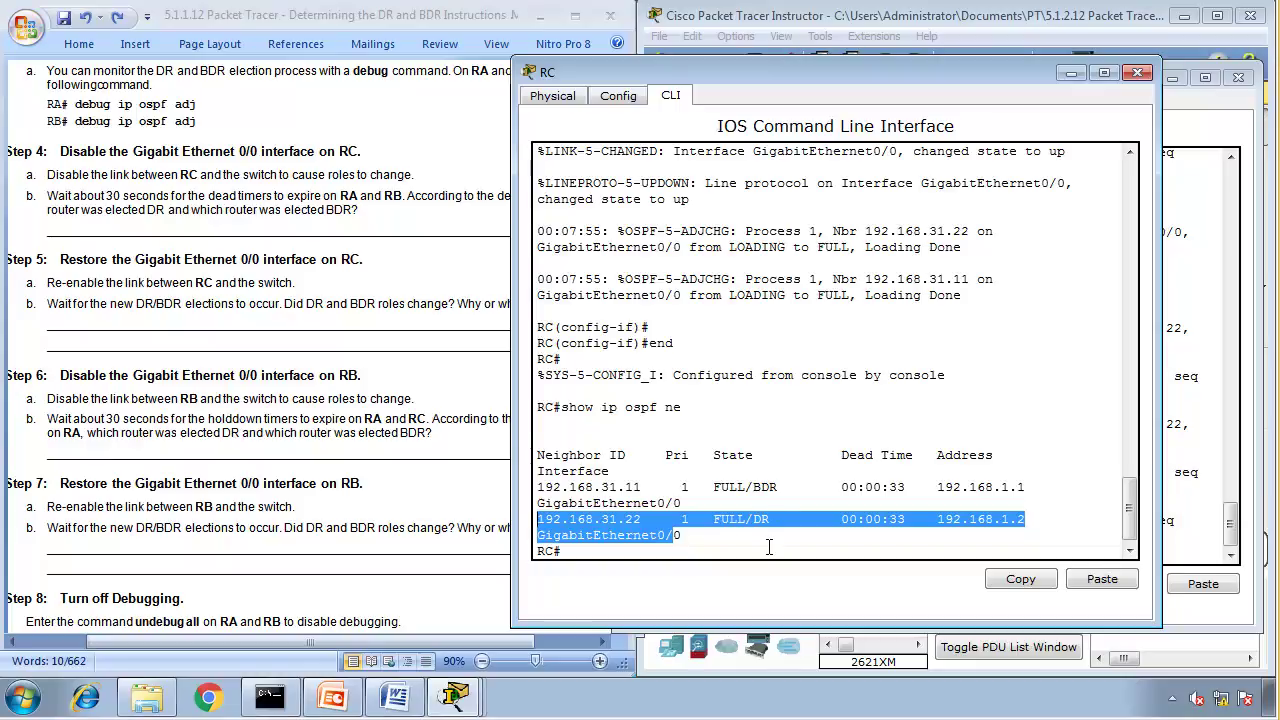
- Run show ip ospf interface on RC to confirm its G0/0 State is DROTHER
{"action": "type", "text": "show ip ospf in g0/0"}
{"action": "key", "text": "Return"}
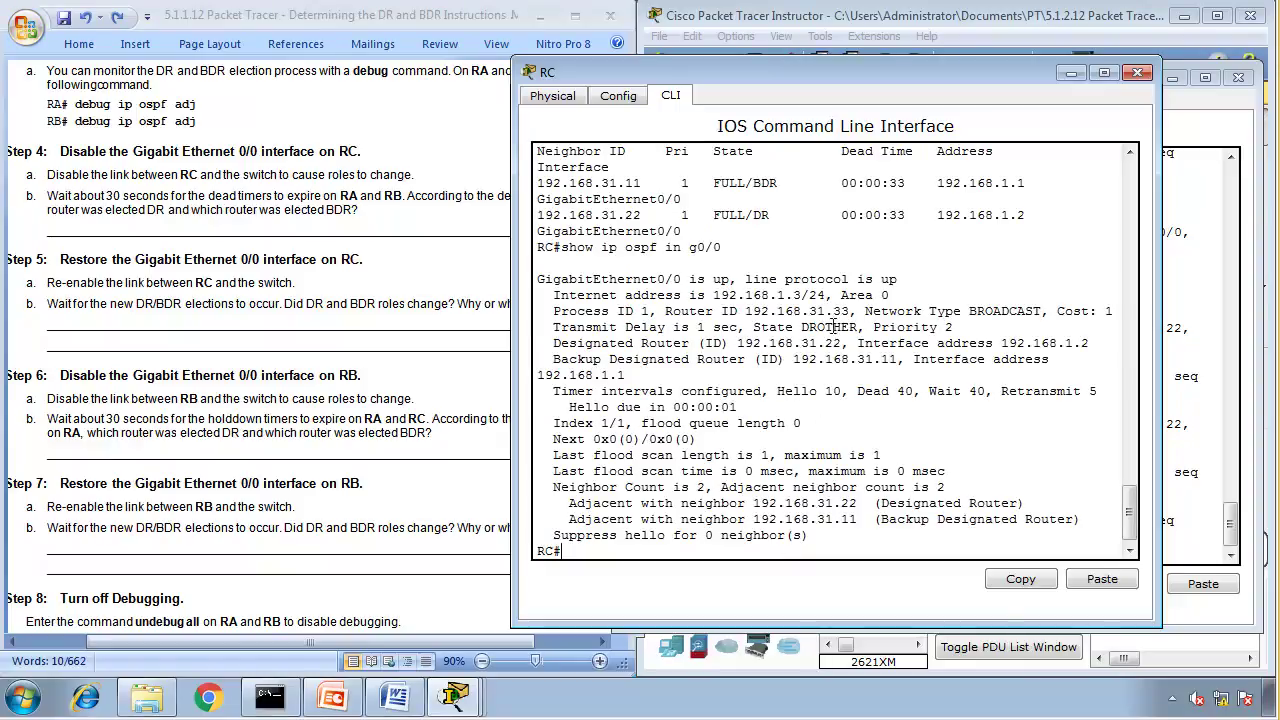
{"action": "left_click_drag", "start_coordinate": [858, 327], "coordinate": [754, 327]}
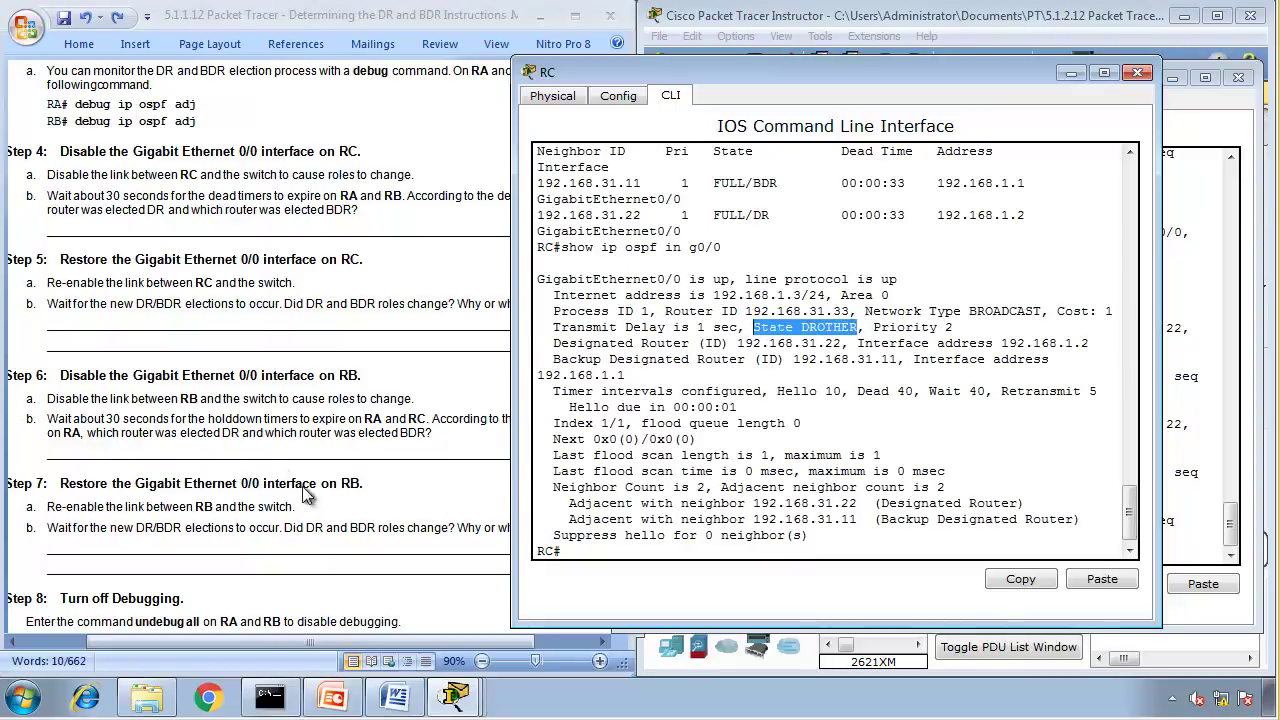
- Review Step 6 sub-steps a and b, then move RC's console window left
{"action": "left_click", "coordinate": [236, 440]}
{"action": "scroll", "coordinate": [232, 445], "scroll_direction": "down", "scroll_amount": 1}
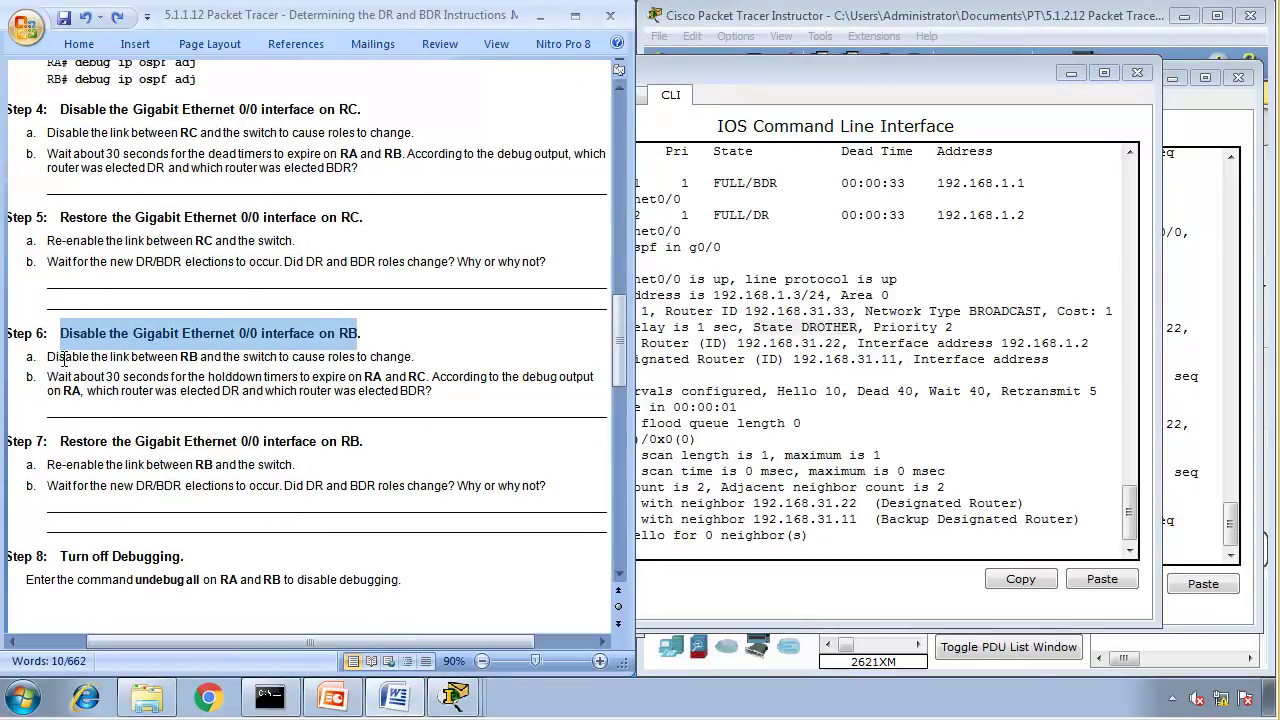
{"action": "left_click_drag", "start_coordinate": [64, 357], "coordinate": [423, 396]}
{"action": "left_click", "coordinate": [742, 75]}
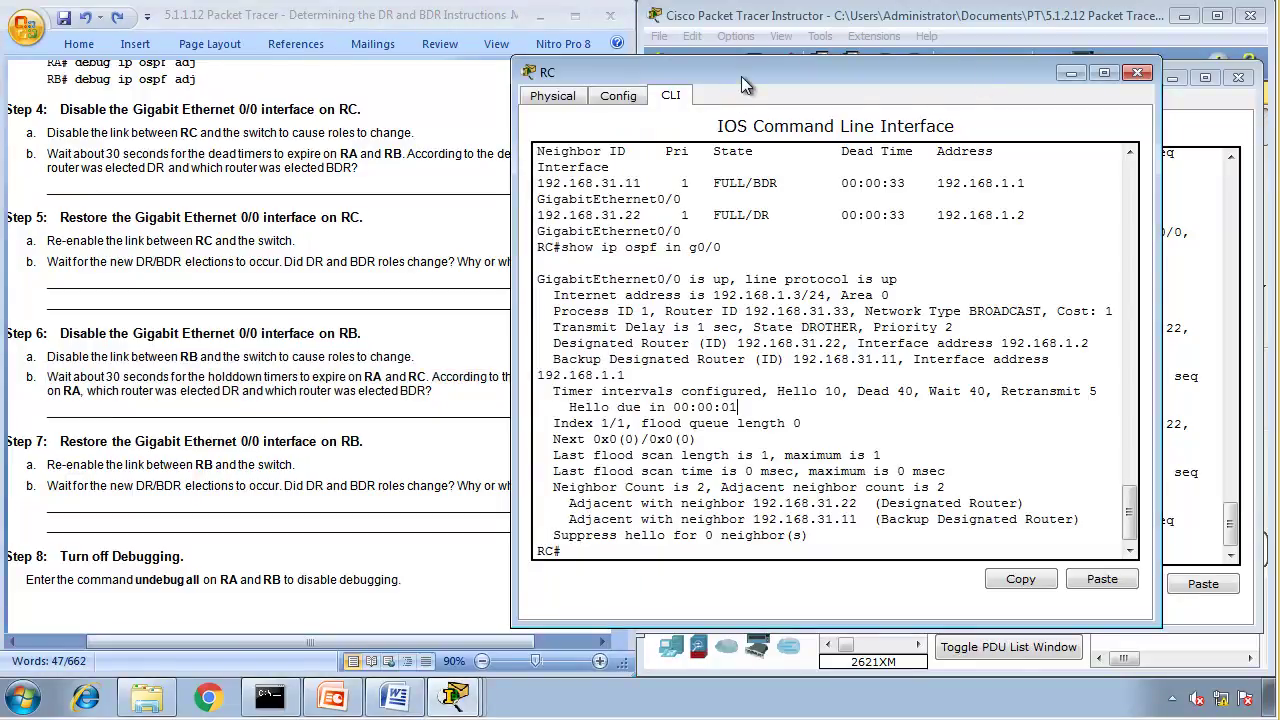
{"action": "left_click_drag", "start_coordinate": [742, 75], "coordinate": [541, 65]}
- Shut down RB's GigabitEthernet0/0 with conf t, int g0/0 and shut
{"action": "mouse_move", "coordinate": [455, 697]}
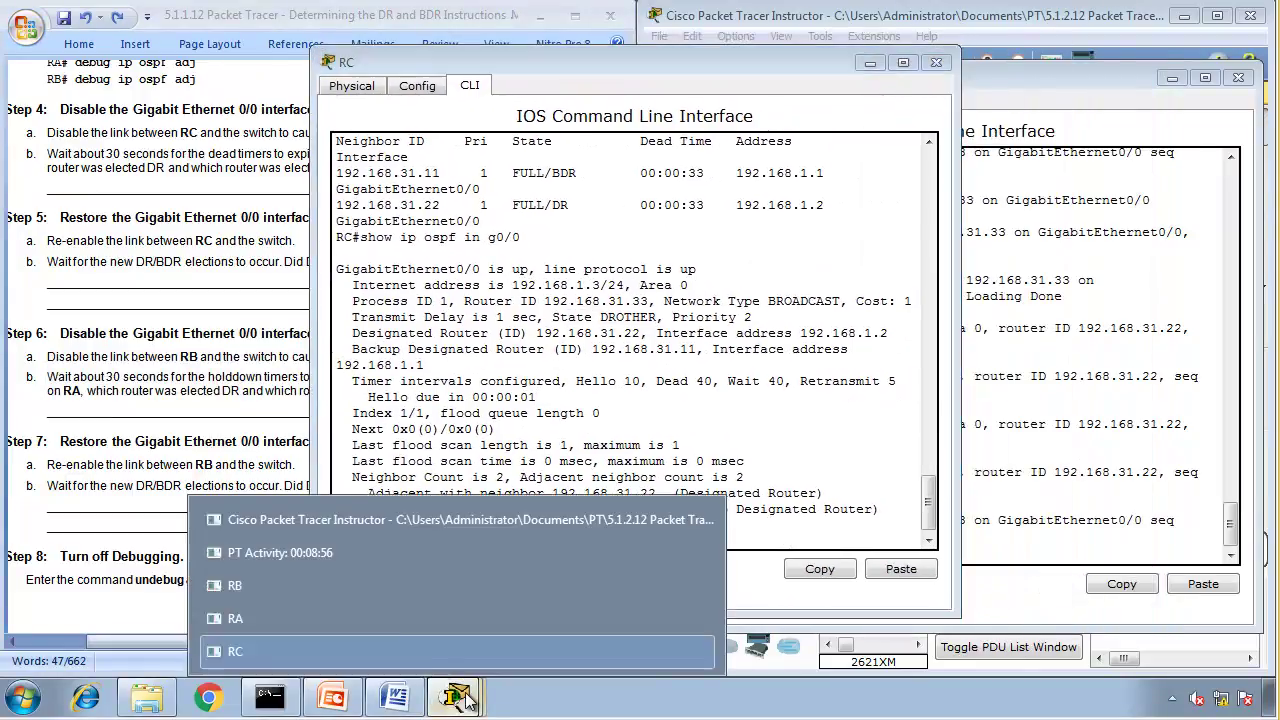
{"action": "left_click", "coordinate": [386, 584]}
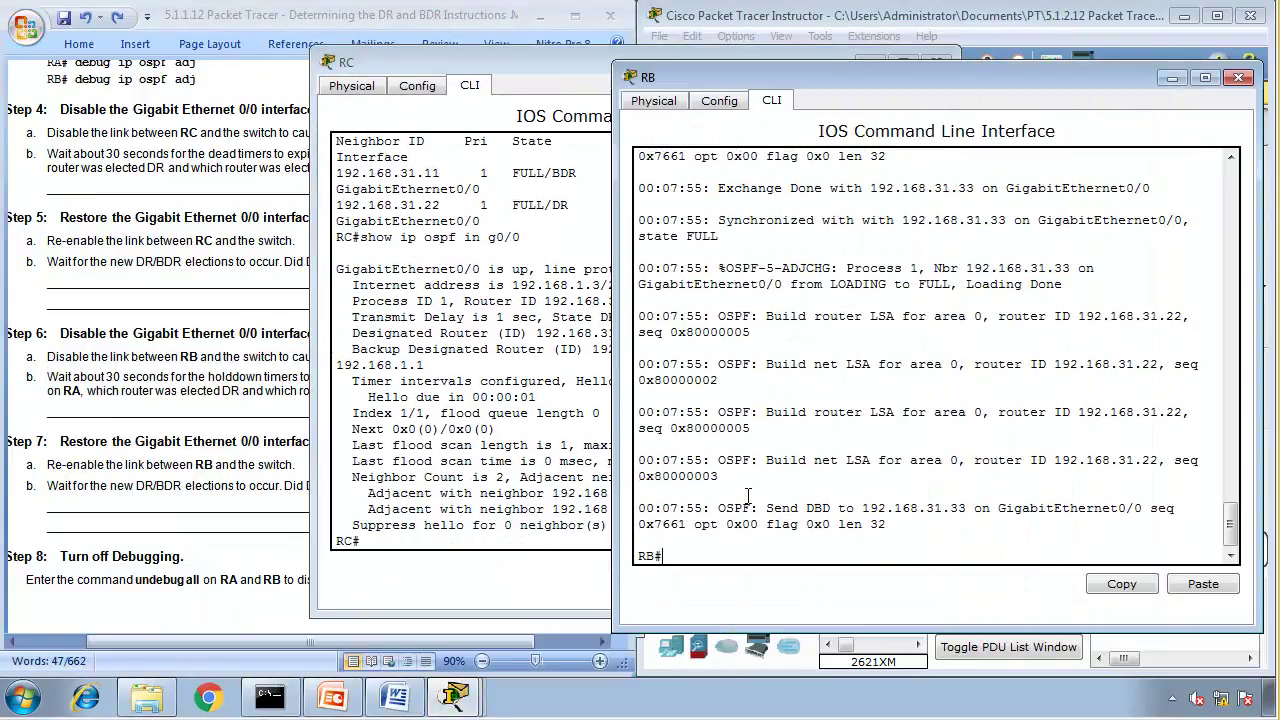
{"action": "type", "text": "conf t"}
{"action": "key", "text": "Return"}
{"action": "type", "text": "int g0/0"}
{"action": "key", "text": "Return"}
{"action": "type", "text": "shut"}
{"action": "key", "text": "Return"}
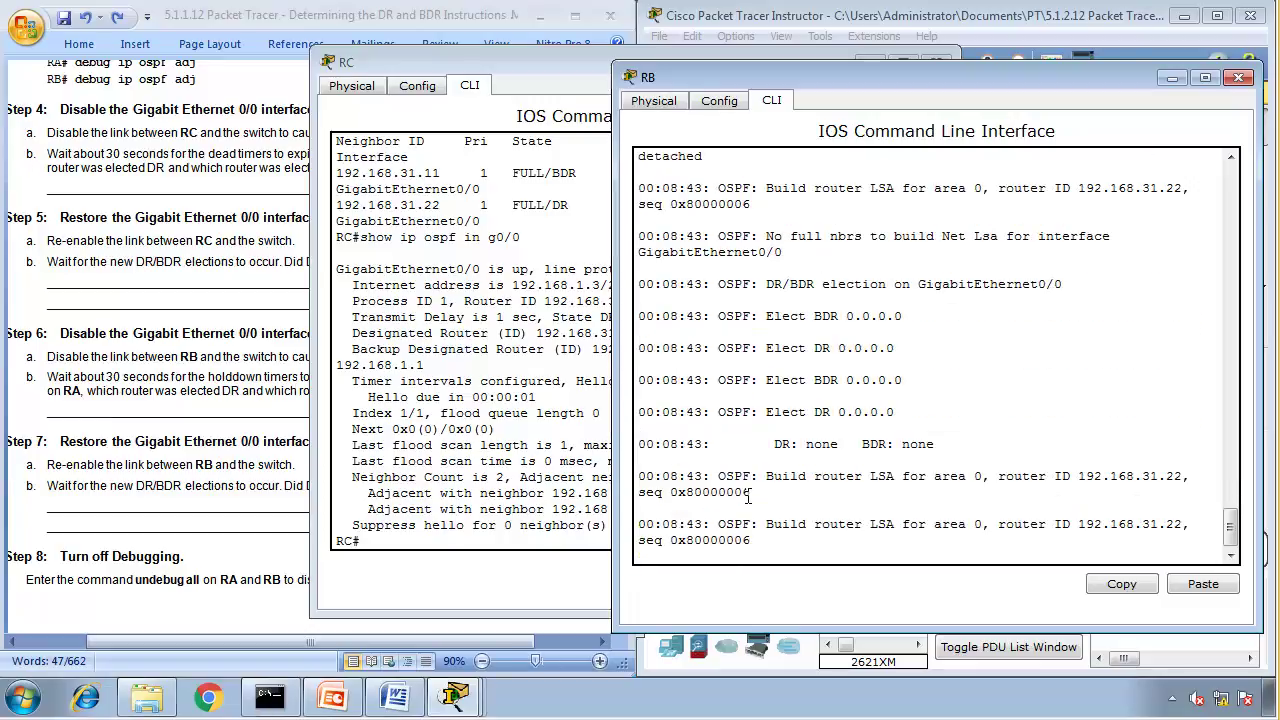
{"action": "key", "text": "Return"}
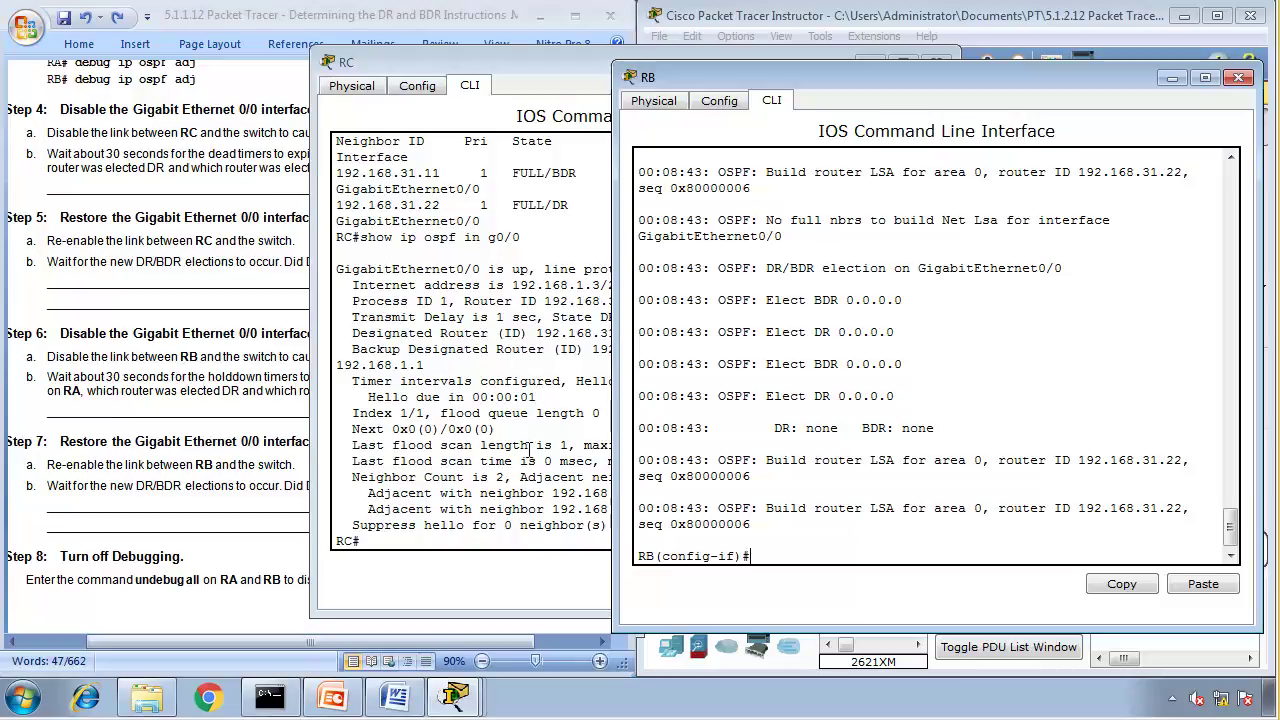
- Bring RC's and then RA's console windows to the front
{"action": "left_click", "coordinate": [522, 509]}
{"action": "left_click", "coordinate": [455, 697]}
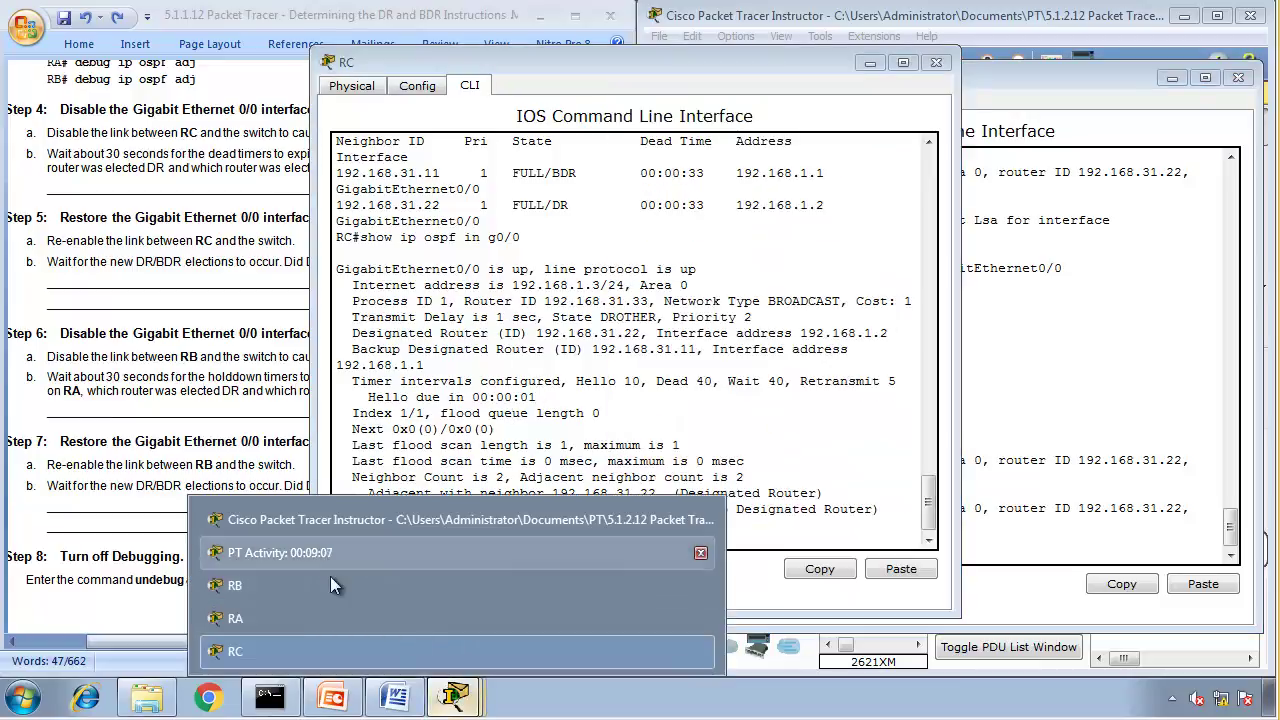
{"action": "left_click", "coordinate": [333, 620]}
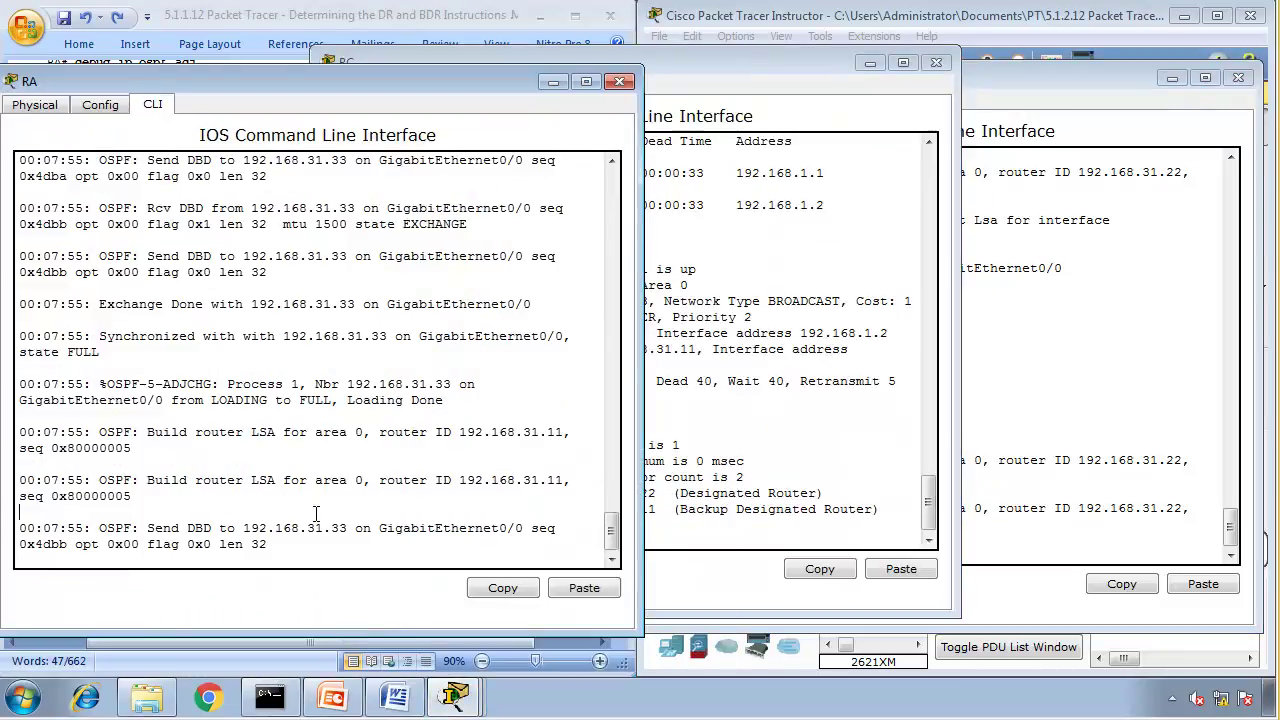
- Prepare the show ip ospf interface command on RA's console
{"action": "key", "text": "Return"}
{"action": "key", "text": "Return"}
{"action": "type", "text": "show ip ospf i"}
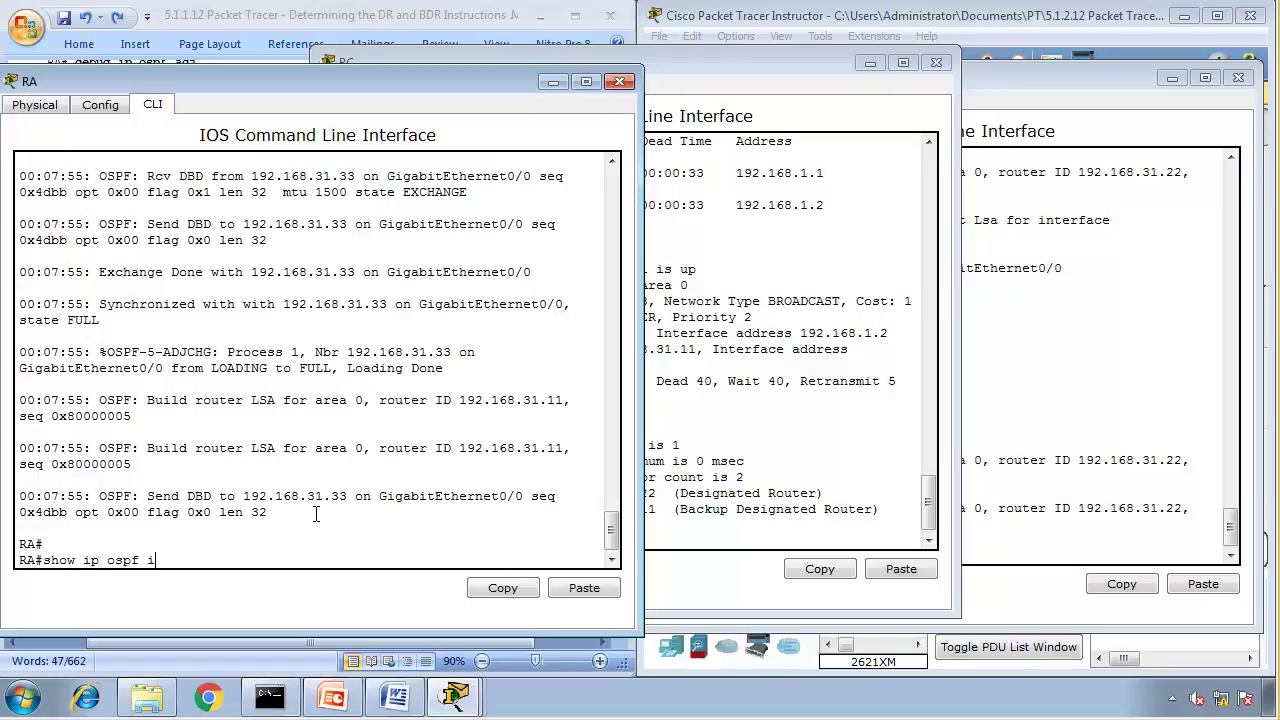
{"action": "type", "text": "n g"}
{"action": "key", "text": "BackSpace"}
{"action": "type", "text": "bri"}
{"action": "key", "text": "BackSpace"}
{"action": "key", "text": "BackSpace"}
{"action": "key", "text": "BackSpace"}
{"action": "key", "text": "BackSpace"}
{"action": "key", "text": "BackSpace"}
{"action": "type", "text": "t"}
{"action": "key", "text": "Tab"}
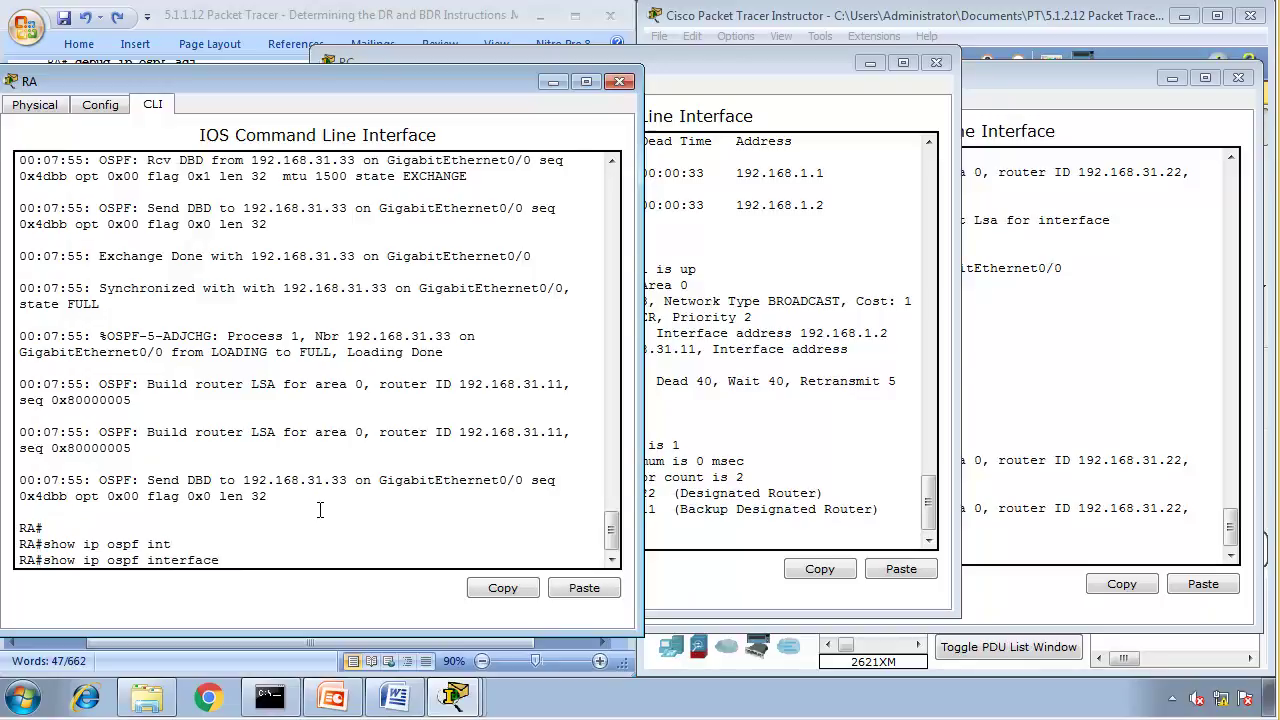
- List RC's OSPF neighbors, noting the DR's dead time of 00:00:13
{"action": "left_click", "coordinate": [778, 454]}
{"action": "type", "text": "show ip osp"}
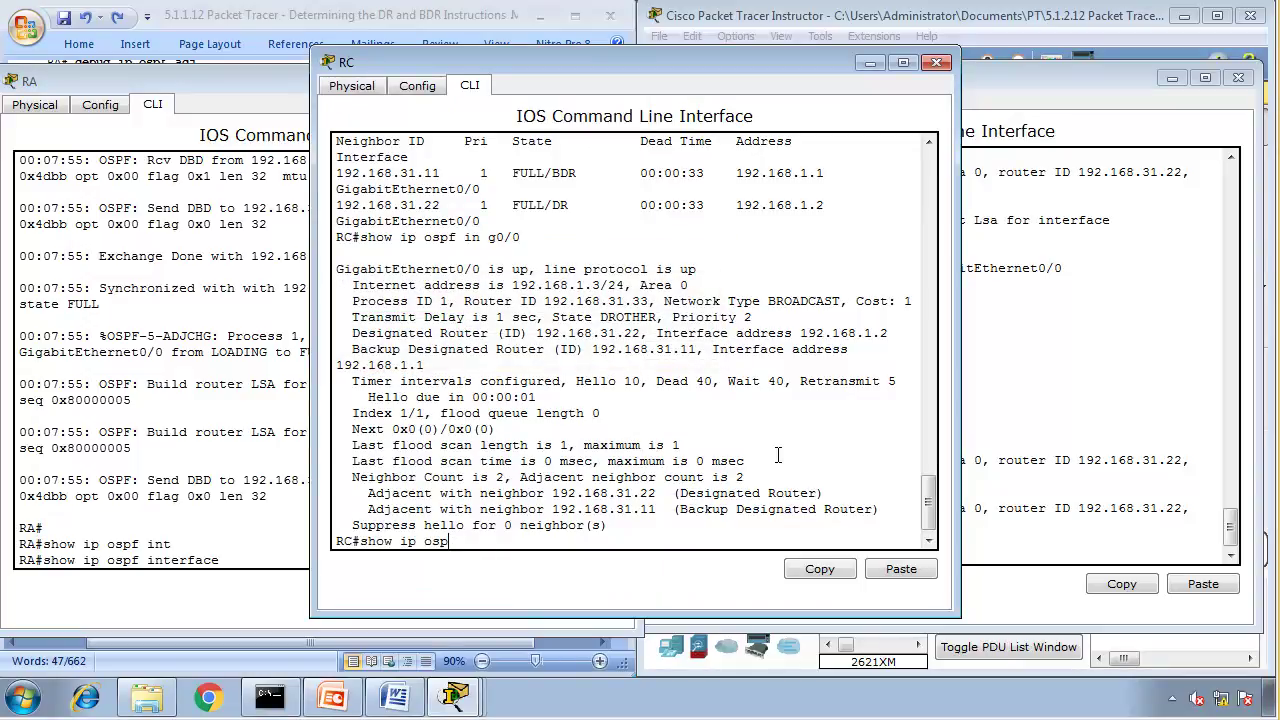
{"action": "type", "text": "v ne"}
{"action": "key", "text": "Return"}
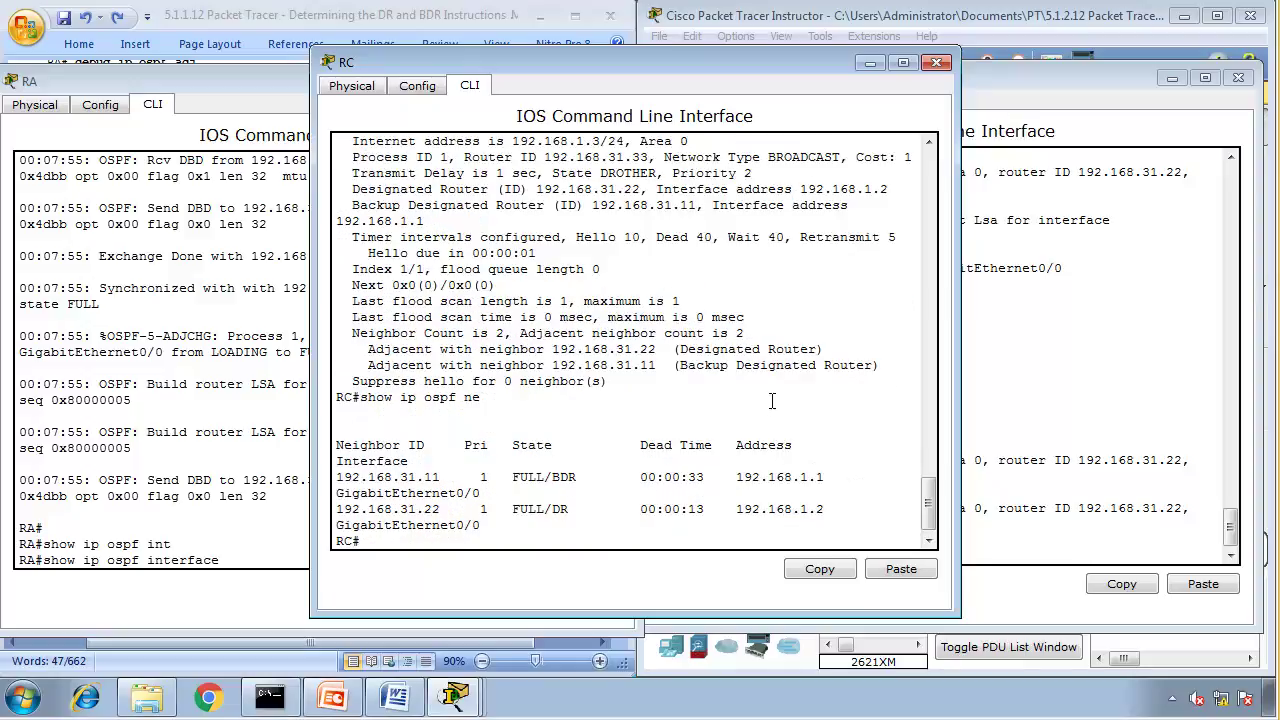
{"action": "left_click_drag", "start_coordinate": [713, 513], "coordinate": [624, 511]}
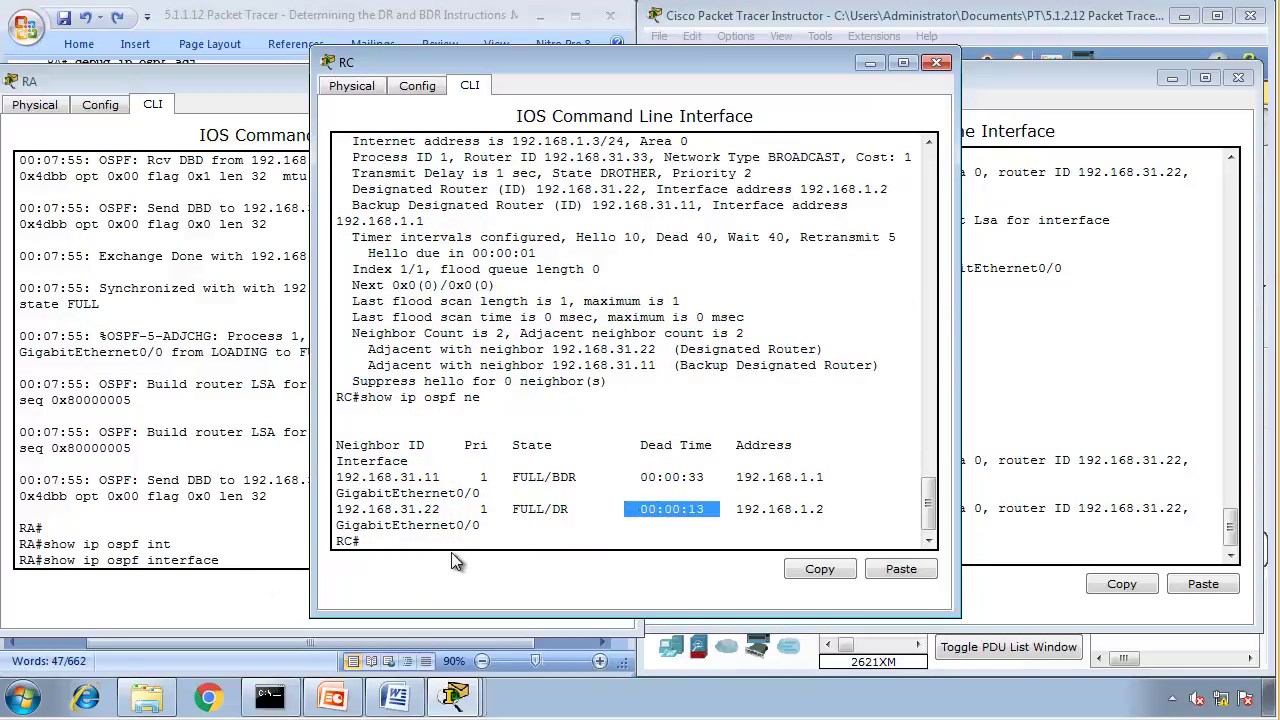
{"action": "left_click", "coordinate": [691, 521]}
- Rerun show ip ospf neighbor on RC repeatedly until RB's dead timer expires
{"action": "key", "text": "Return"}
{"action": "key", "text": "Up"}
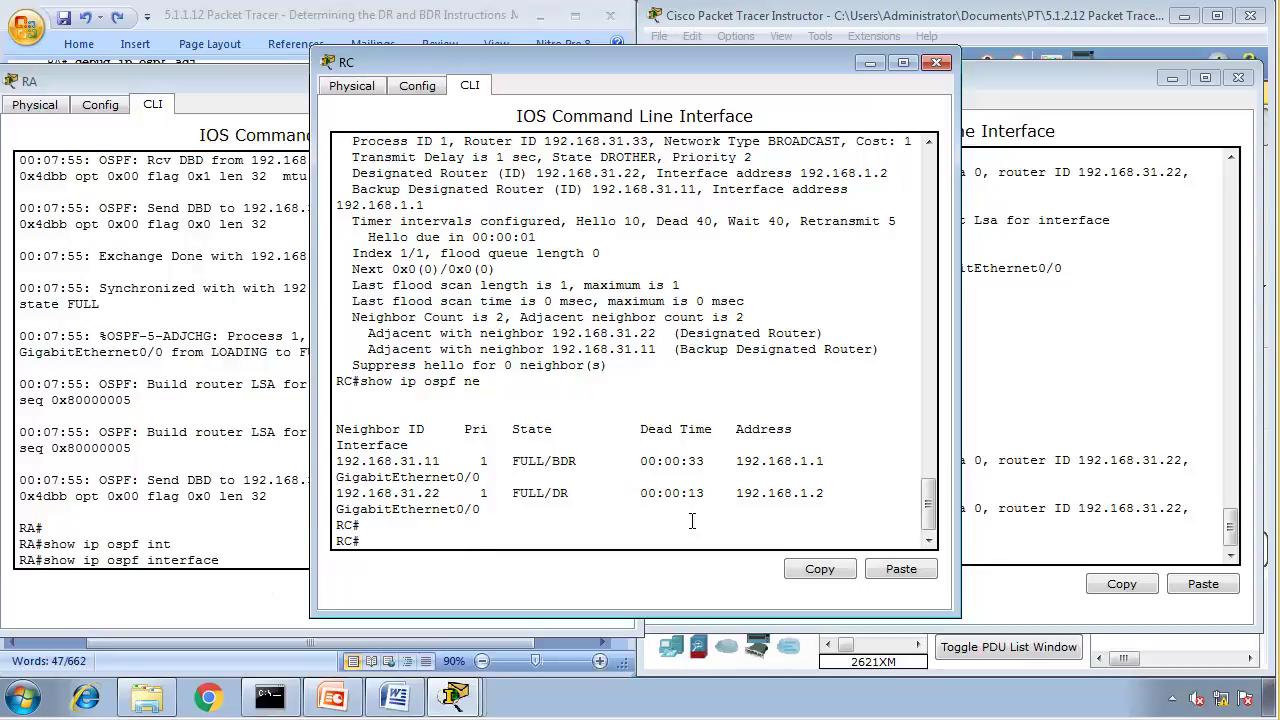
{"action": "key", "text": "Return"}
{"action": "key", "text": "Up"}
{"action": "key", "text": "Return"}
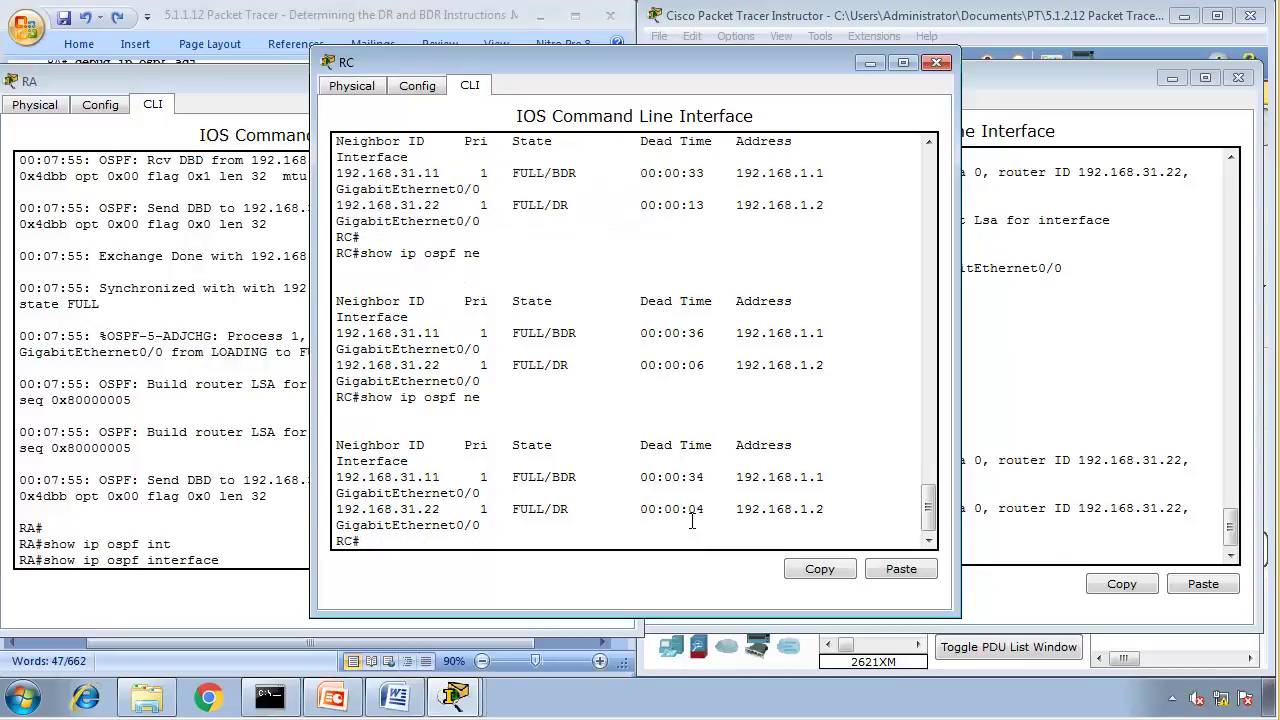
{"action": "key", "text": "Up"}
{"action": "key", "text": "Return"}
{"action": "key", "text": "Up"}
{"action": "key", "text": "Return"}
{"action": "key", "text": "Up"}
{"action": "key", "text": "Return"}
{"action": "key", "text": "Up"}
{"action": "key", "text": "Return"}
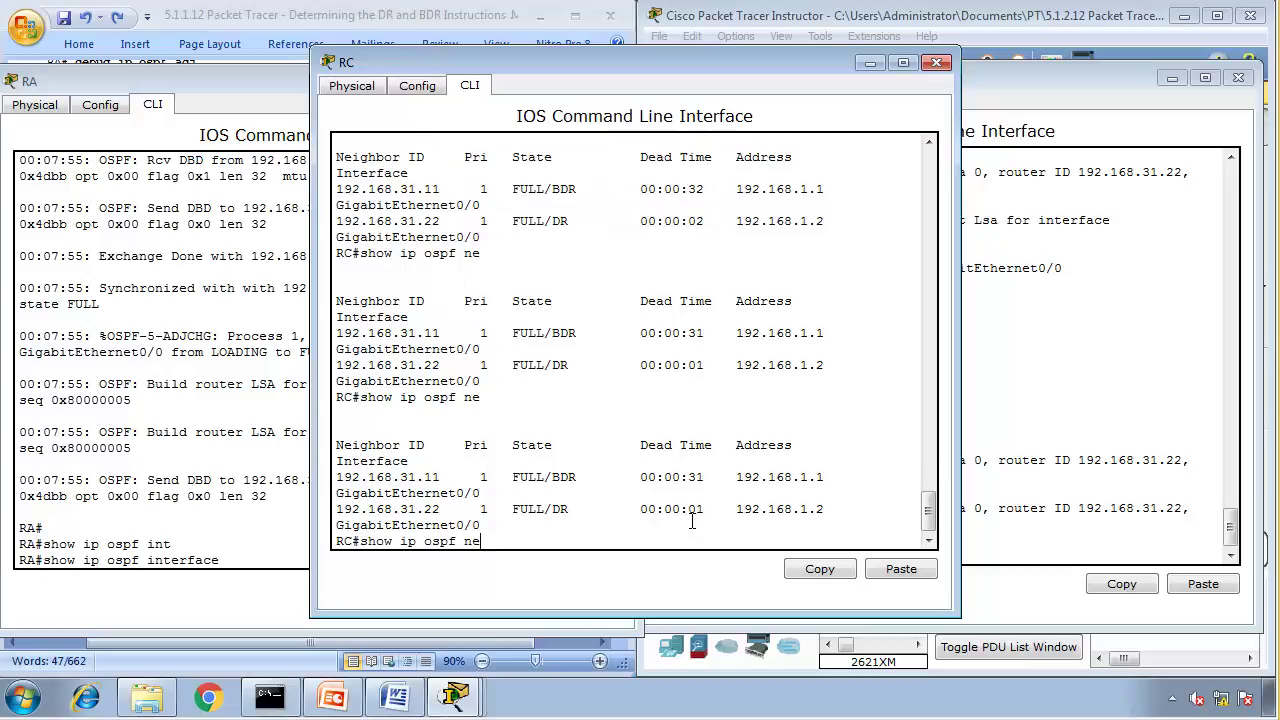
{"action": "key", "text": "Return"}
- Run show ip ospf interface on RA to confirm it is now DR
{"action": "left_click", "coordinate": [250, 422]}
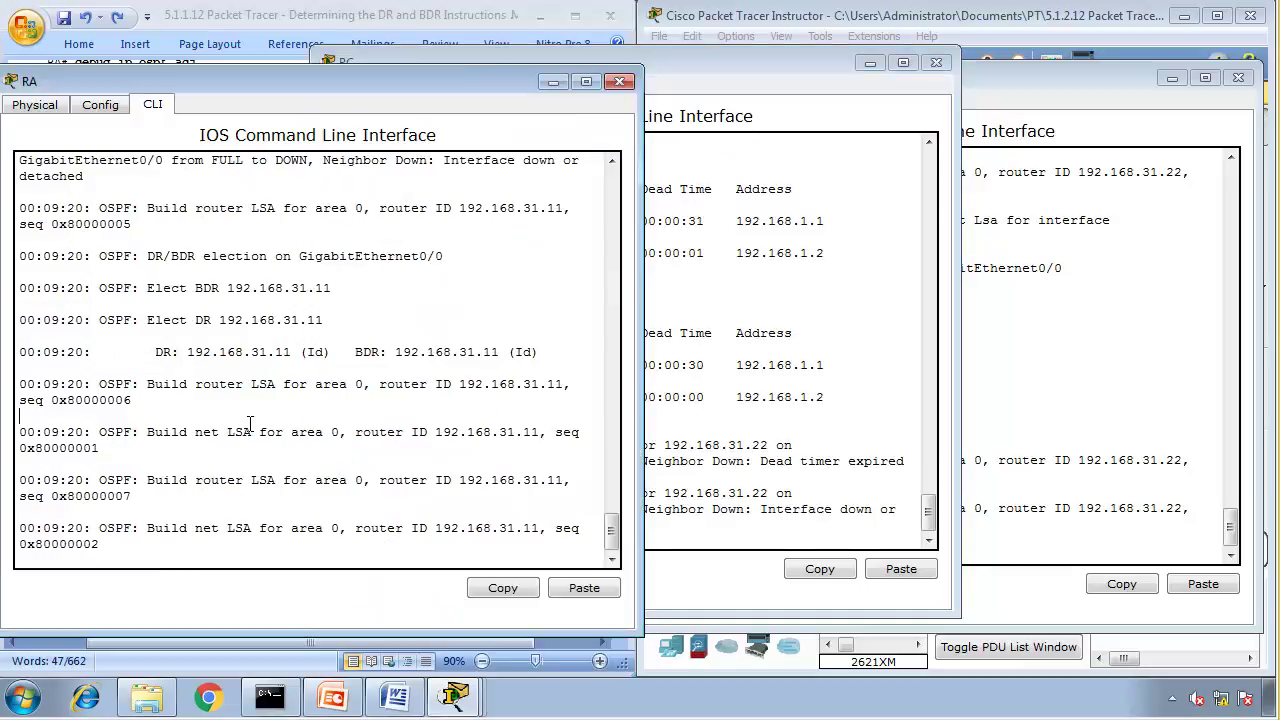
{"action": "key", "text": "Return"}
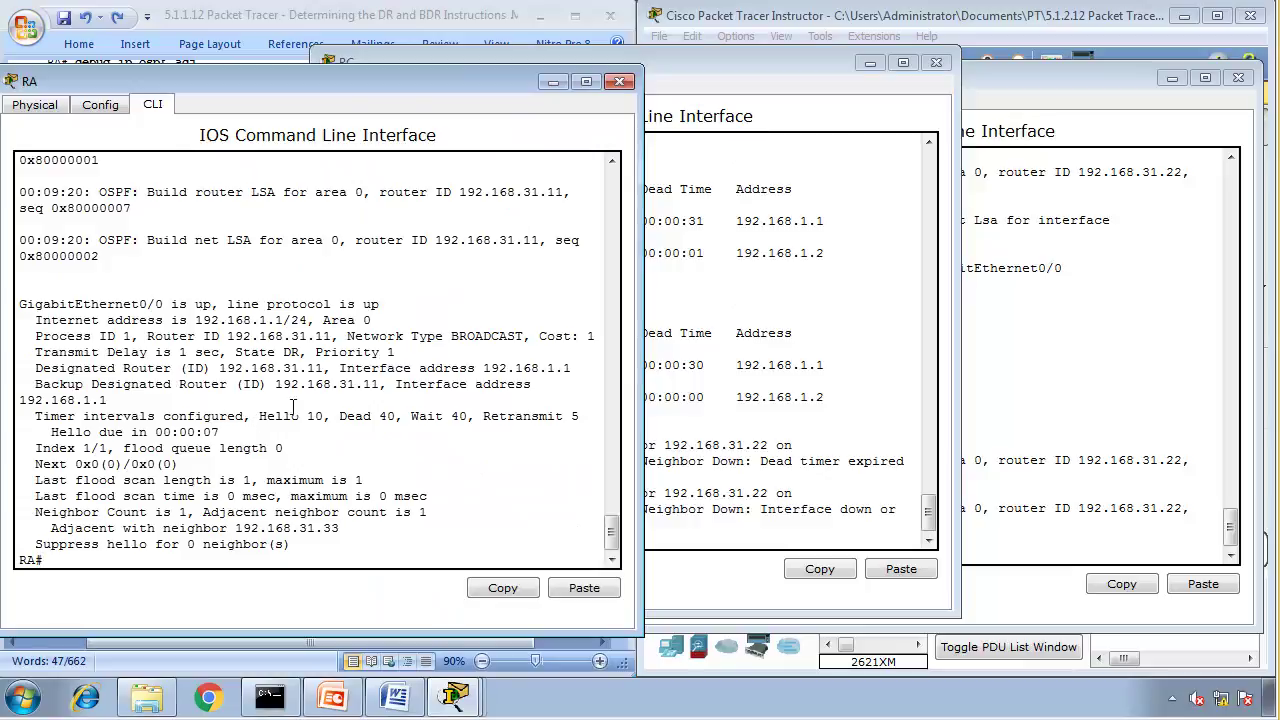
{"action": "left_click", "coordinate": [239, 352], "text": "shift"}
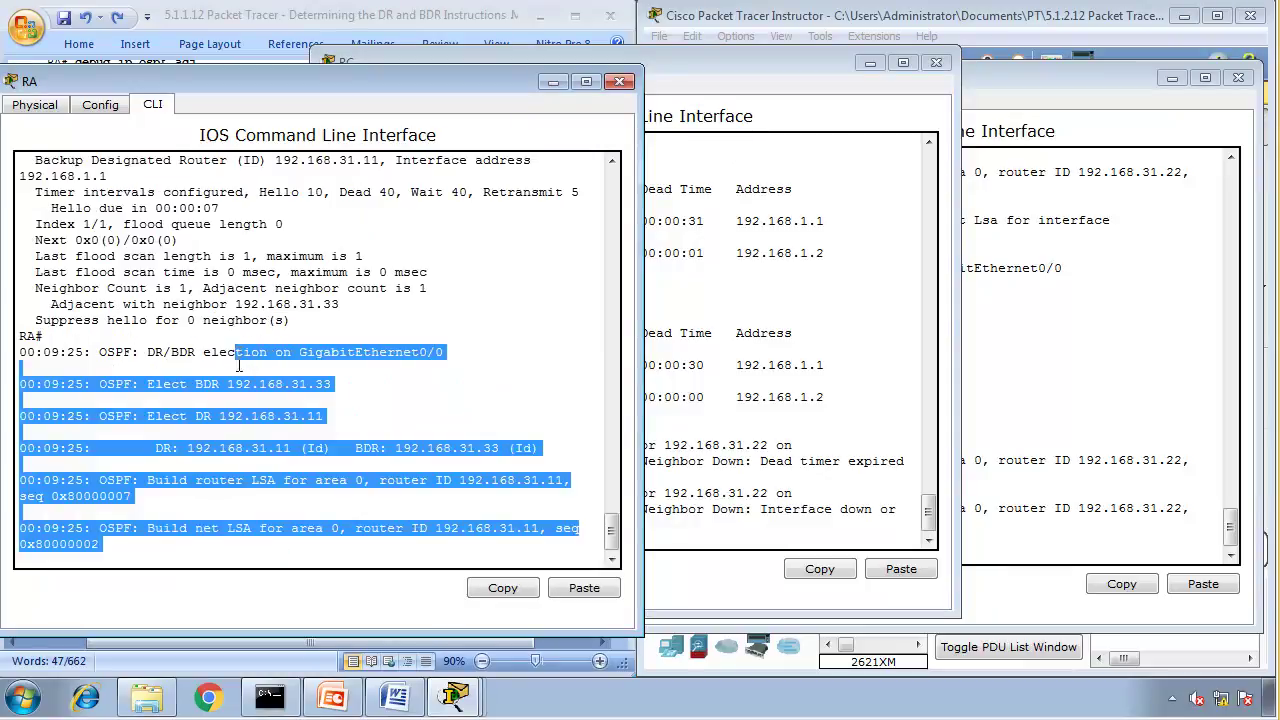
{"action": "key", "text": "Return"}
{"action": "key", "text": "Up"}
{"action": "key", "text": "Return"}
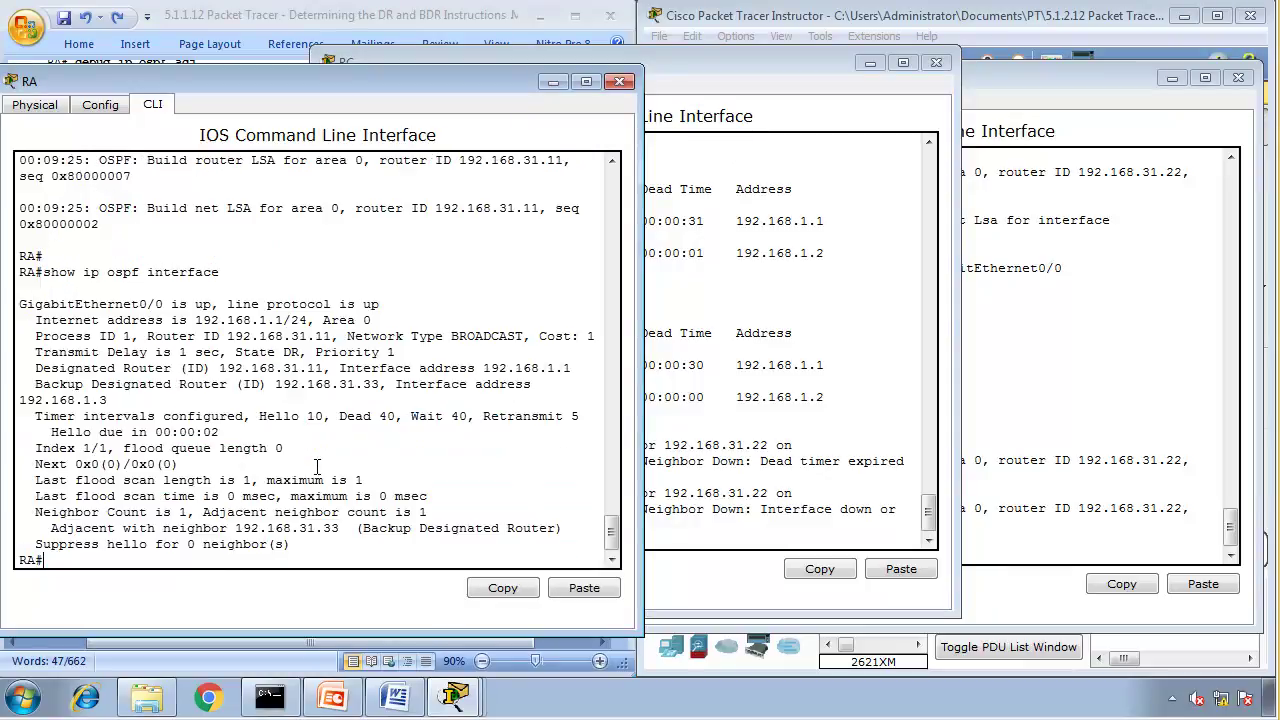
{"action": "left_click_drag", "start_coordinate": [305, 365], "coordinate": [236, 352]}
- Run show ip ospf interface on RC to confirm its G0/0 State is BDR
{"action": "left_click", "coordinate": [713, 405]}
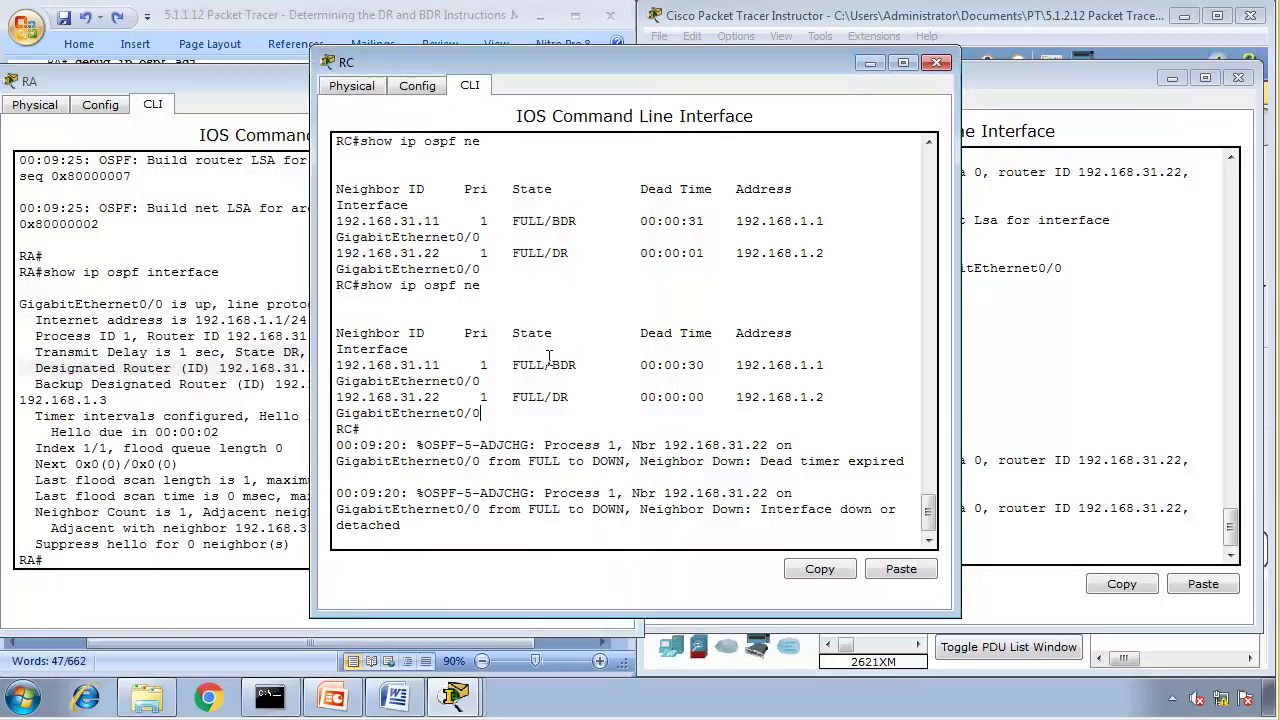
{"action": "key", "text": "Return"}
{"action": "key", "text": "Return"}
{"action": "type", "text": "show ip ospf in"}
{"action": "key", "text": "Return"}
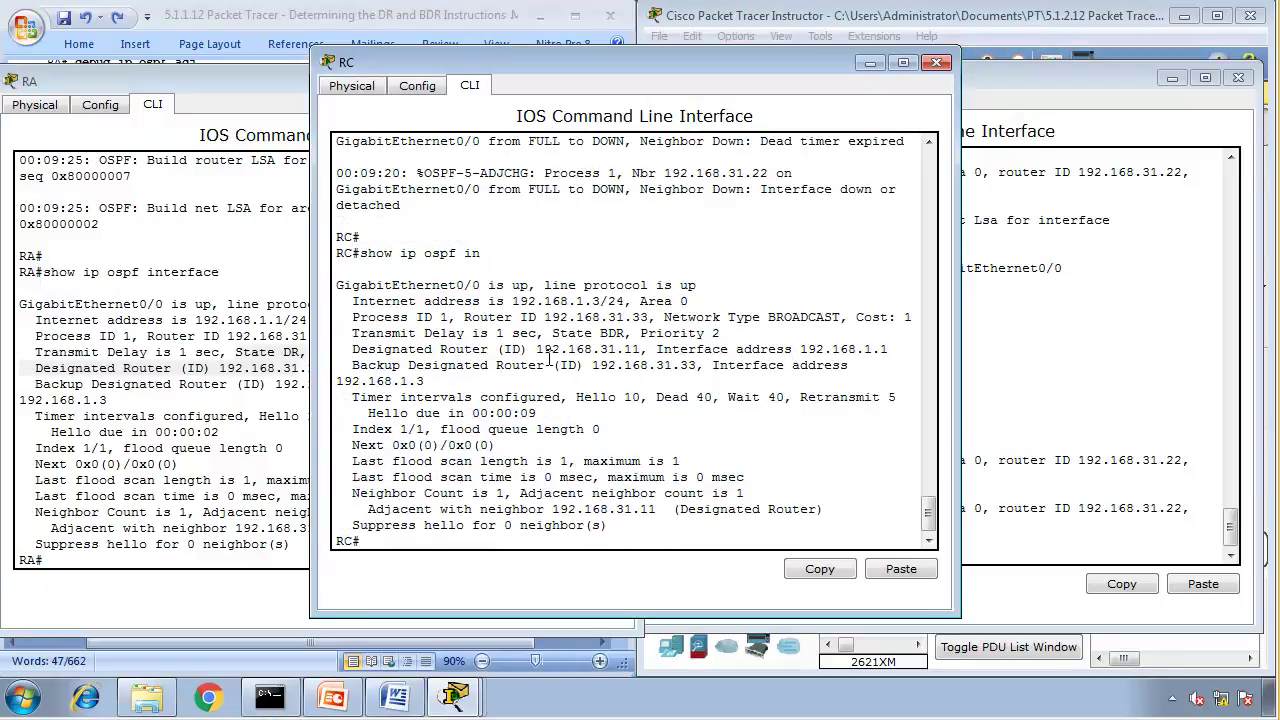
{"action": "left_click_drag", "start_coordinate": [624, 335], "coordinate": [550, 335]}
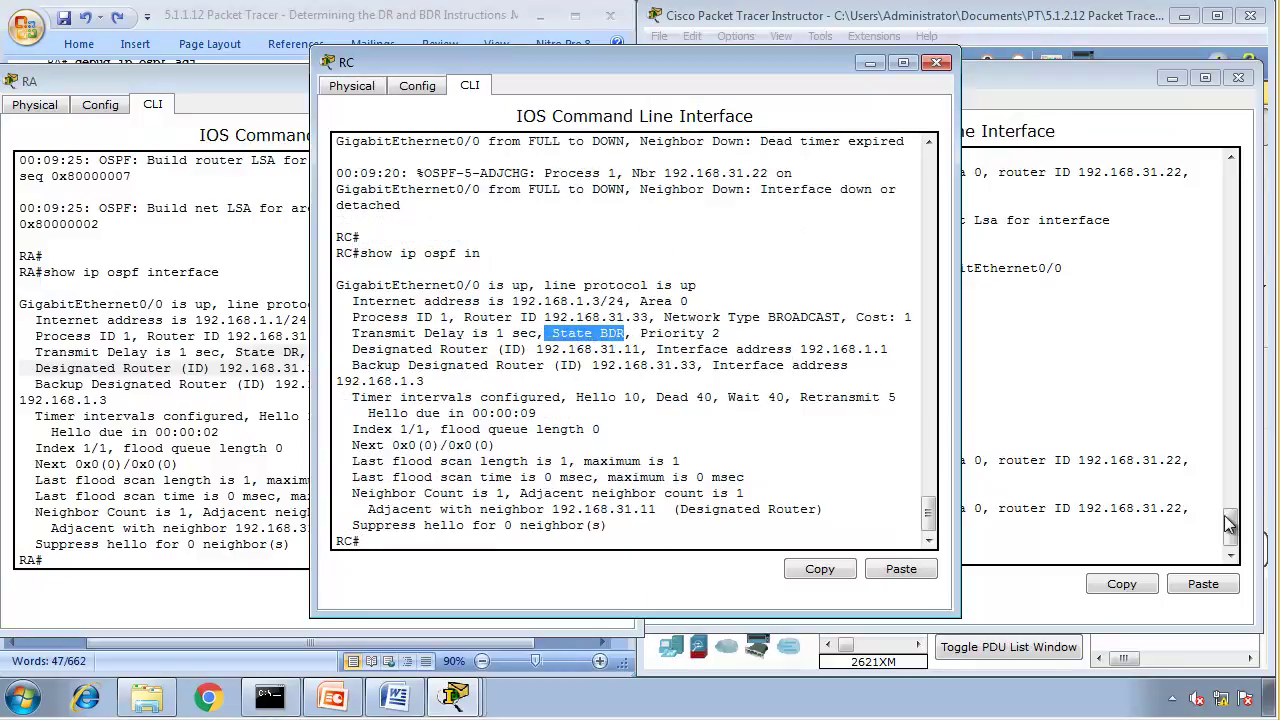
{"action": "left_click", "coordinate": [1134, 473]}
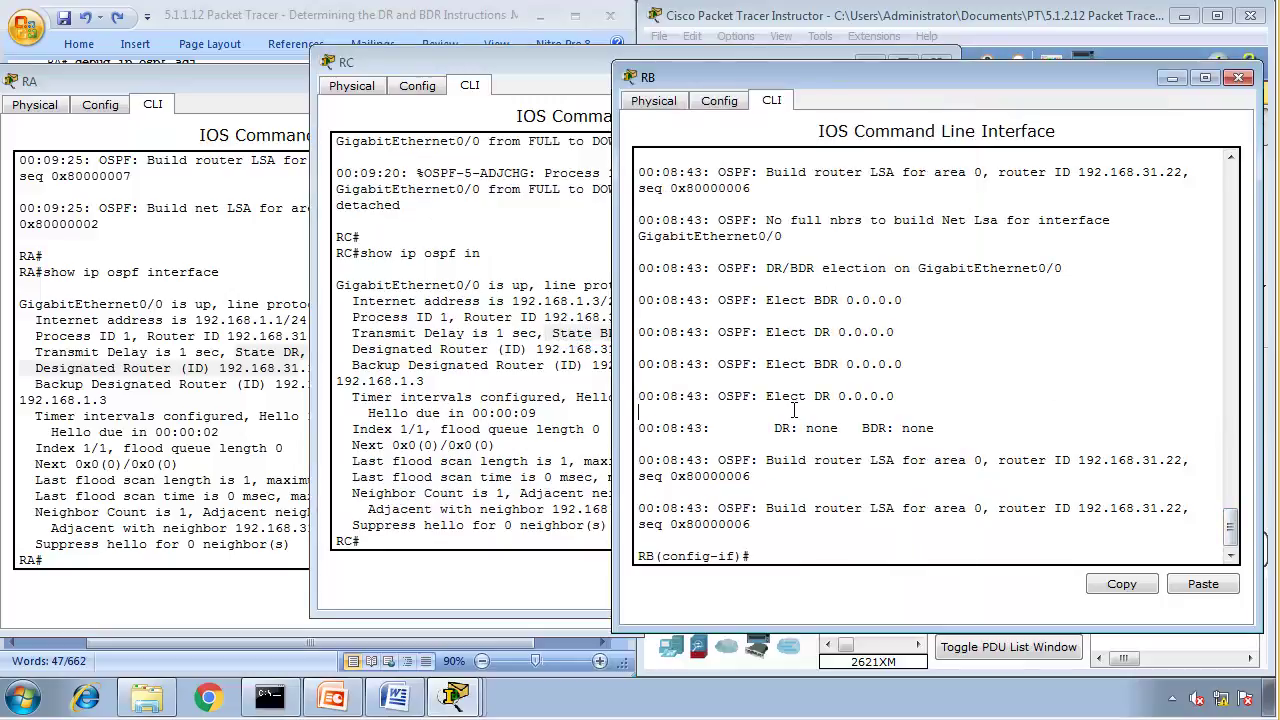
- Leave configuration mode on RB and check its OSPF interface status with show ip ospf interface
{"action": "type", "text": "end"}
{"action": "key", "text": "Return"}
{"action": "type", "text": "show i"}
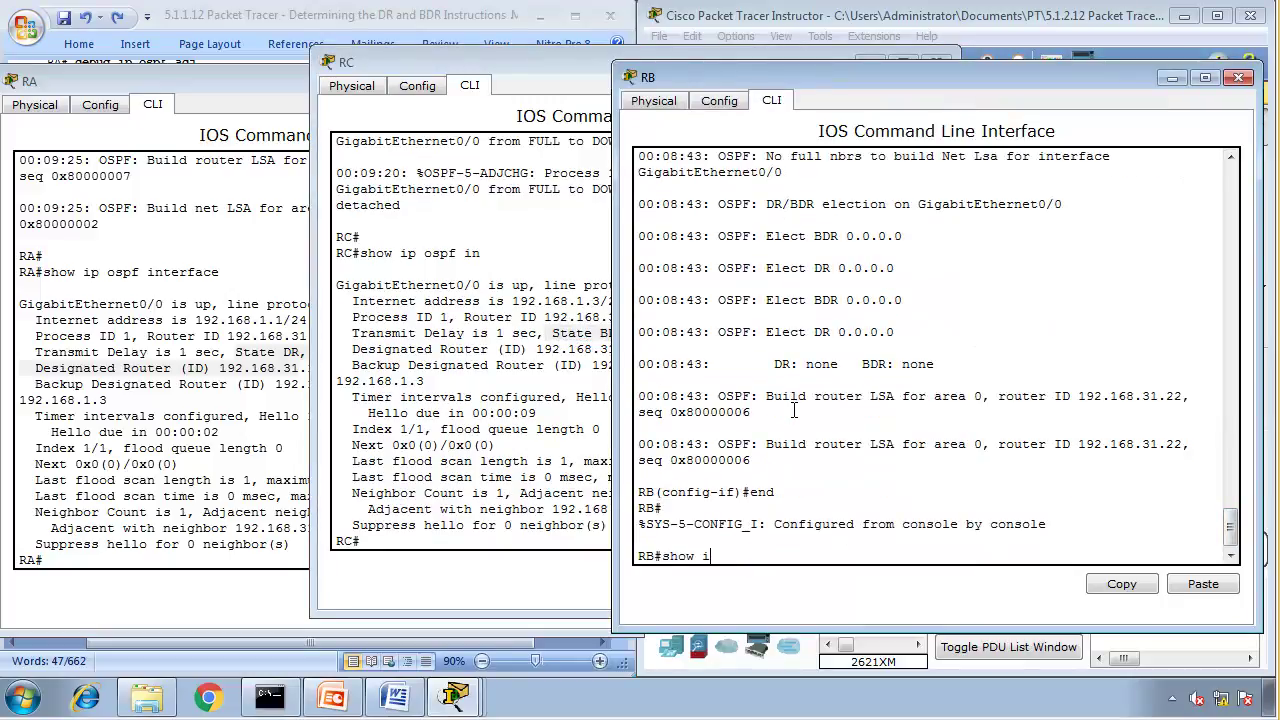
{"action": "type", "text": "p ospf in"}
{"action": "key", "text": "Return"}
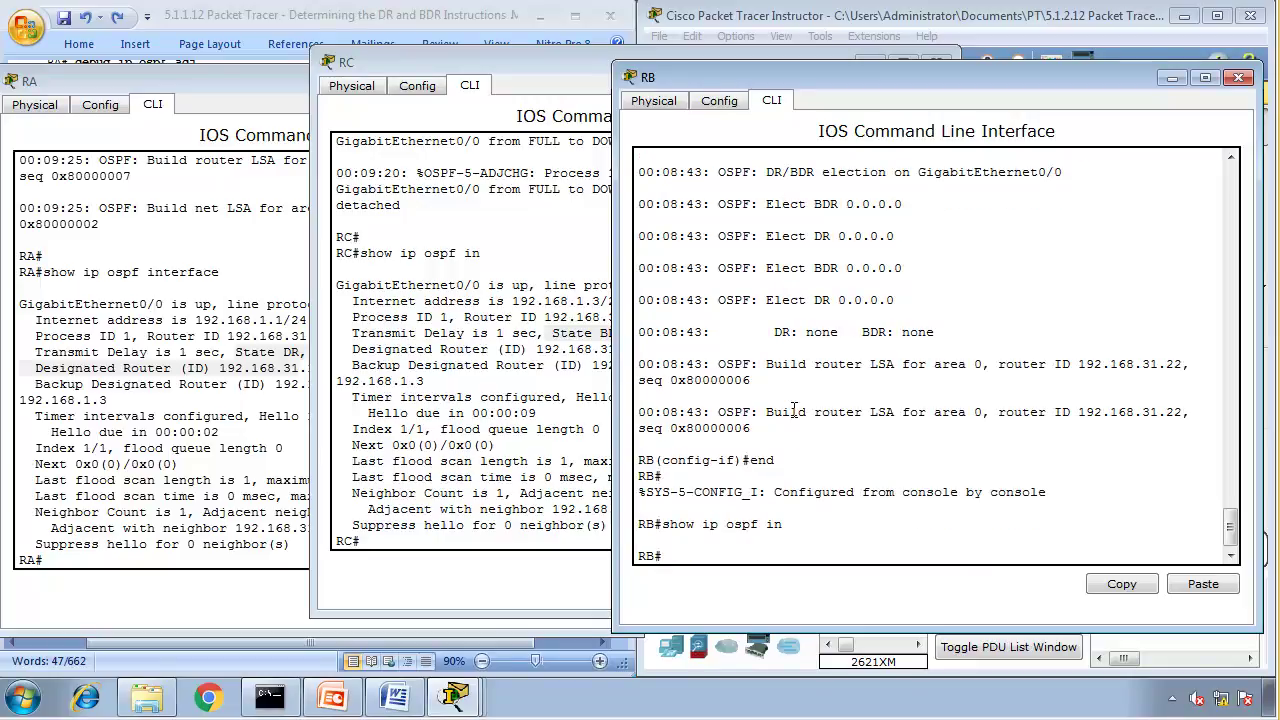
- Re-enable RB's GigabitEthernet0/0 with no shutdown and exit to privileged mode
{"action": "type", "text": "conf t"}
{"action": "key", "text": "Return"}
{"action": "type", "text": "ig)#int"}
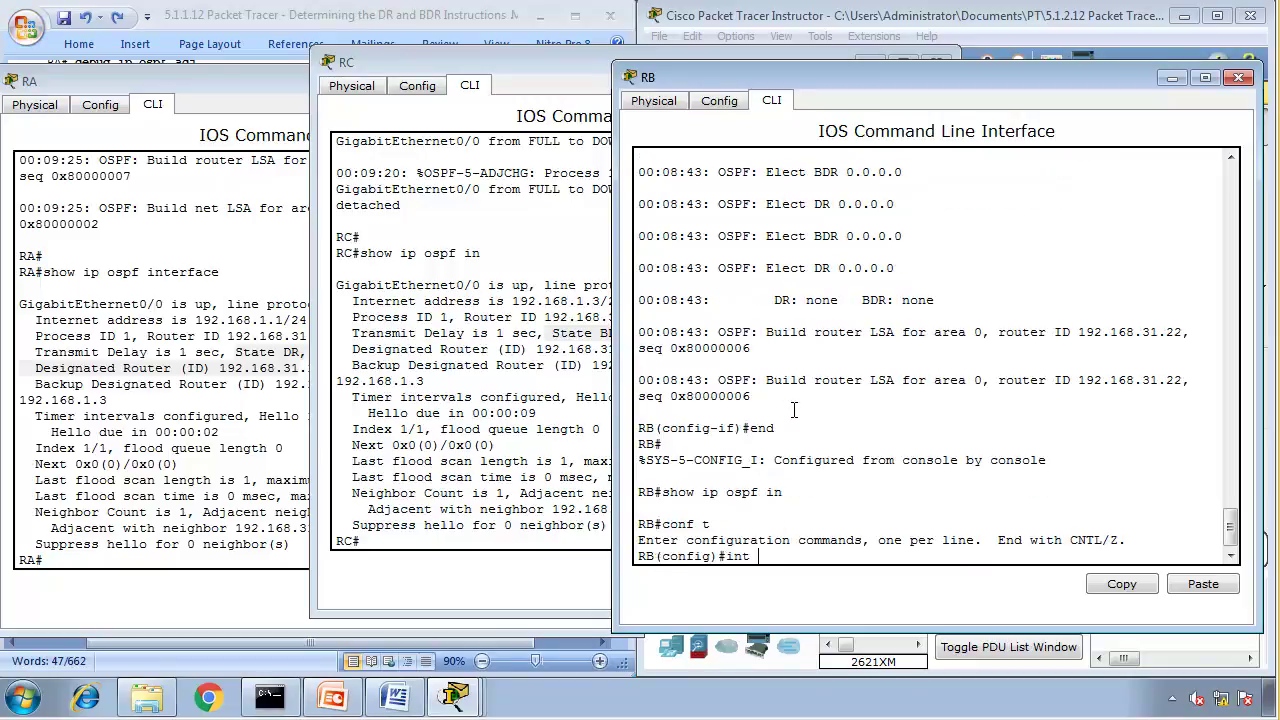
{"action": "type", "text": " g0/0"}
{"action": "key", "text": "Return"}
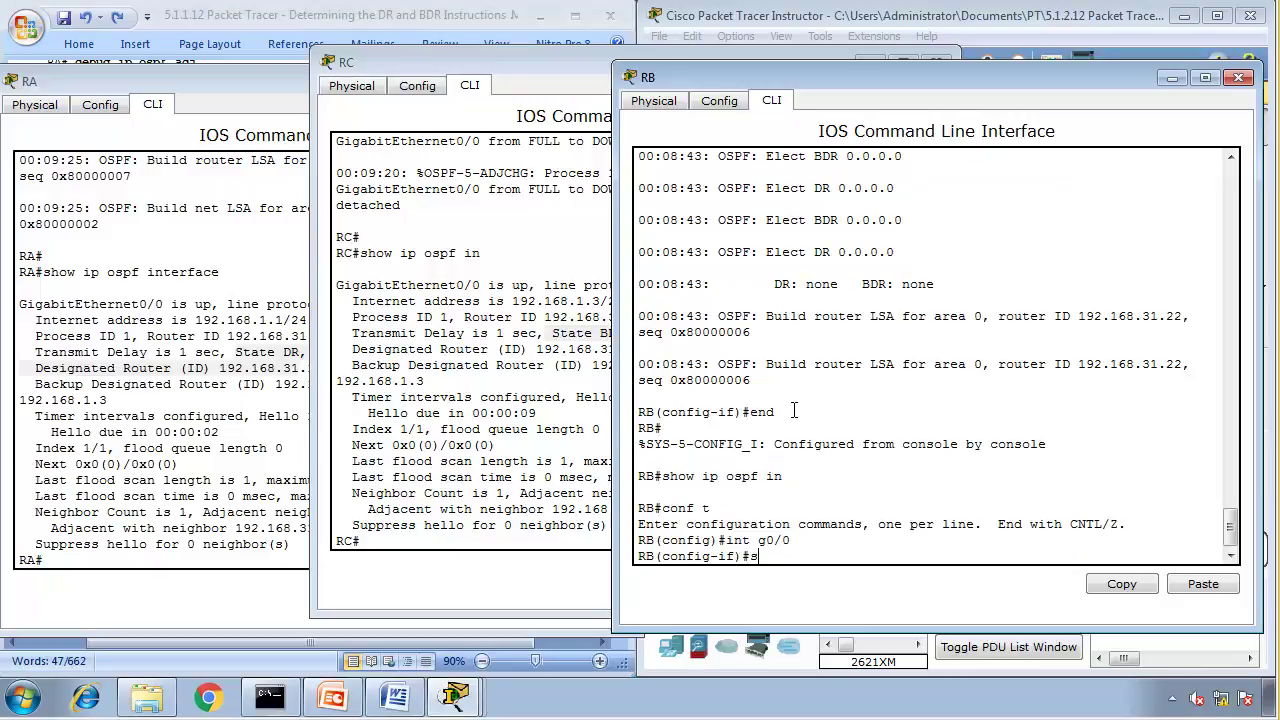
{"action": "type", "text": "no shut"}
{"action": "key", "text": "Return"}
{"action": "type", "text": "end"}
{"action": "key", "text": "Return"}
- Recheck RB's OSPF interface output repeatedly while its priority and WAITING state show
{"action": "type", "text": "show ip ospf in"}
{"action": "key", "text": "Return"}
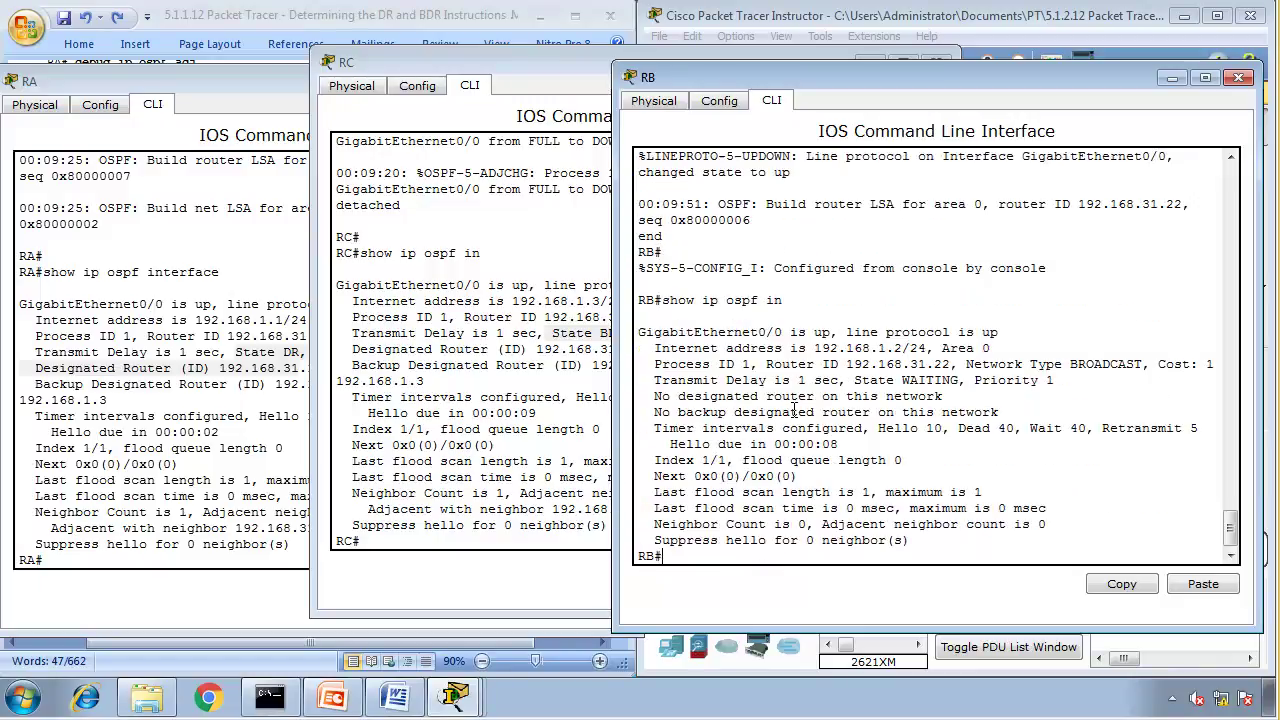
{"action": "left_click_drag", "start_coordinate": [1054, 381], "coordinate": [855, 388]}
{"action": "key", "text": "Up"}
{"action": "key", "text": "Return"}
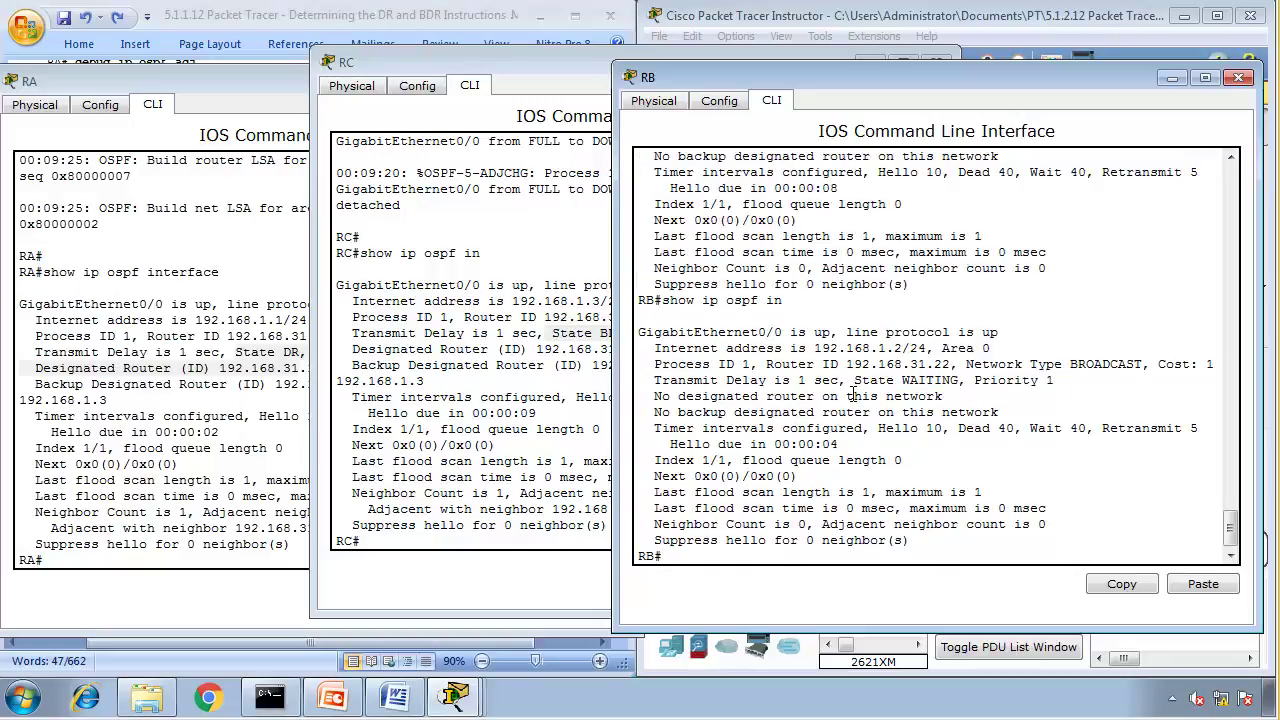
{"action": "left_click_drag", "start_coordinate": [962, 381], "coordinate": [855, 385]}
{"action": "key", "text": "Up"}
{"action": "key", "text": "Return"}
{"action": "key", "text": "Return"}
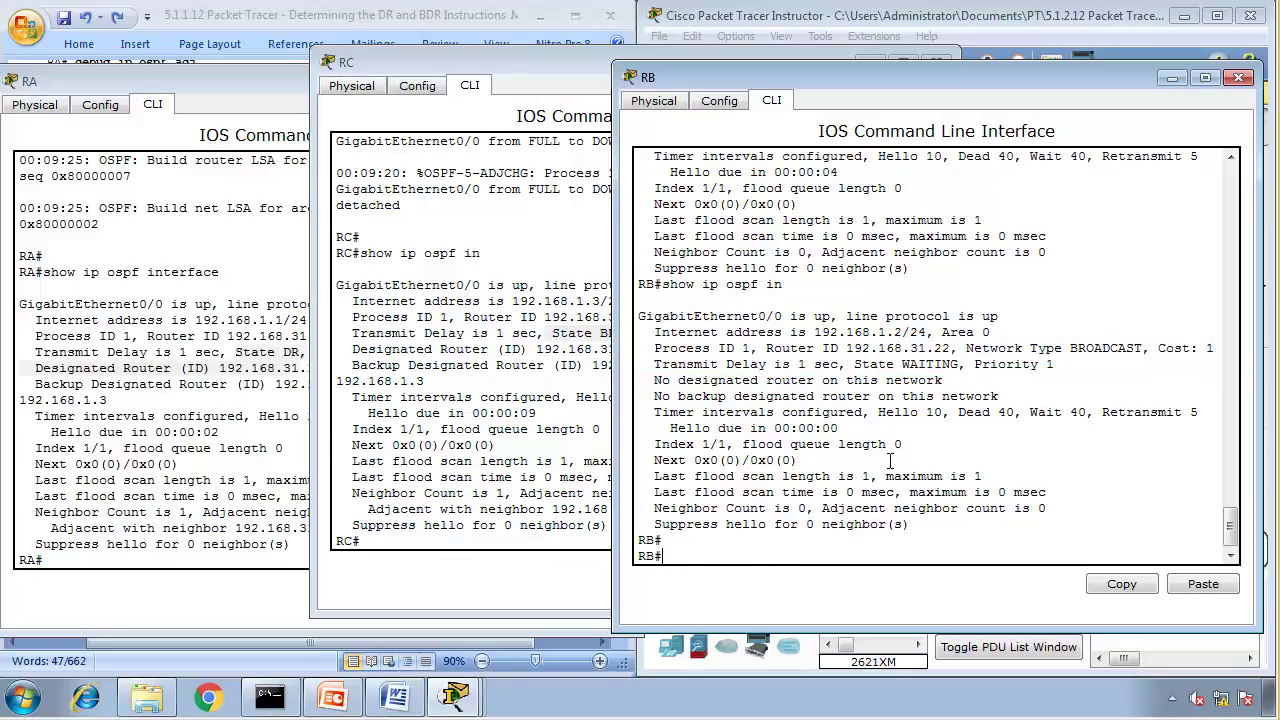
{"action": "key", "text": "Return"}
{"action": "key", "text": "Up"}
{"action": "key", "text": "Return"}
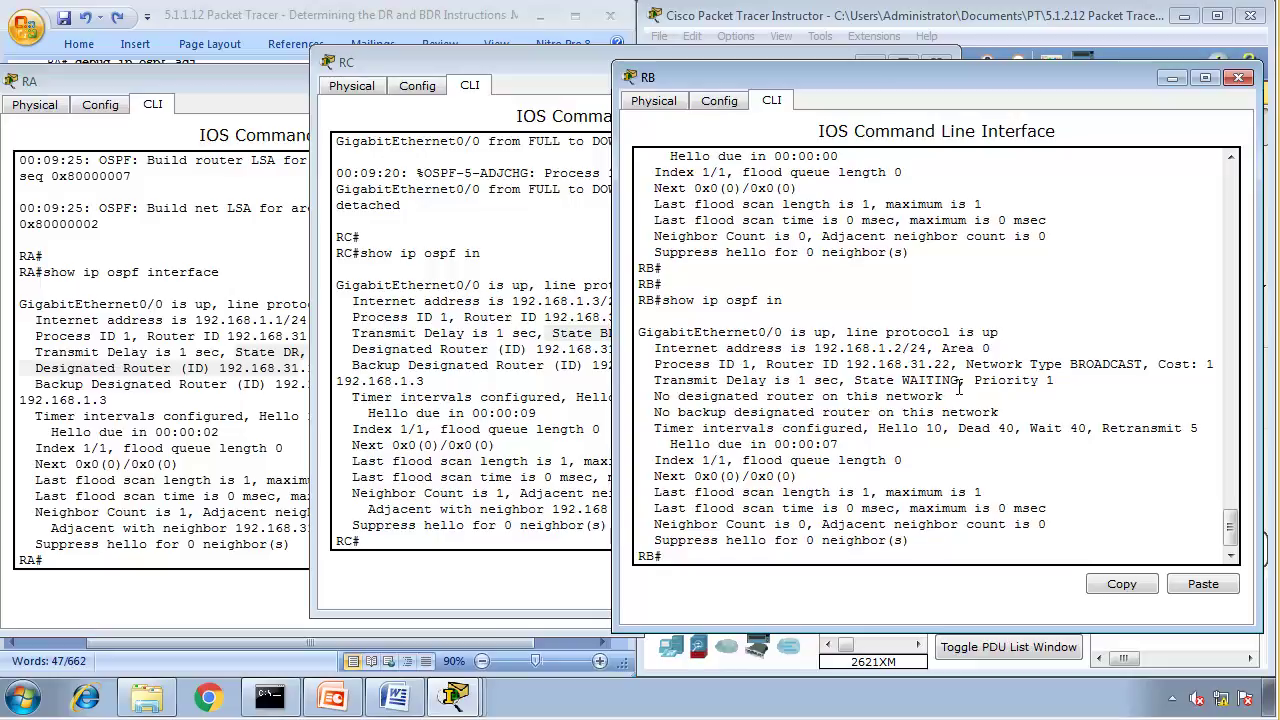
{"action": "left_click_drag", "start_coordinate": [956, 384], "coordinate": [853, 385]}
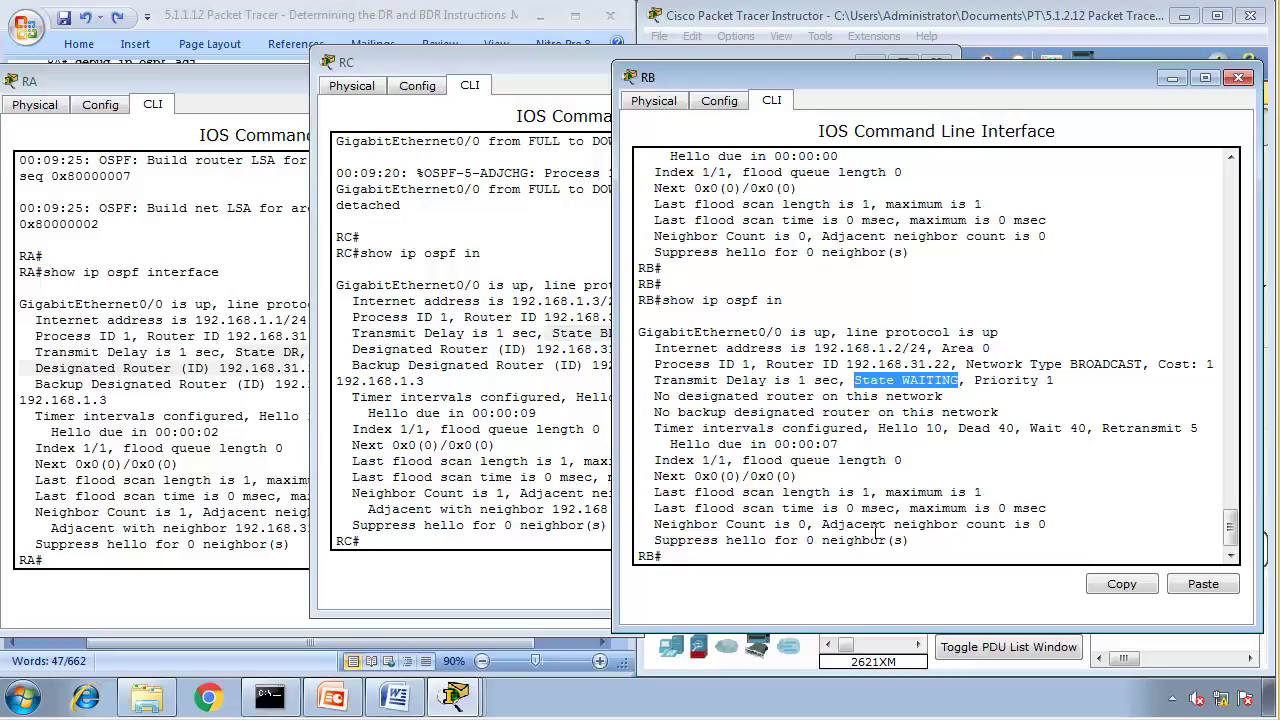
{"action": "key", "text": "Return"}
{"action": "key", "text": "Return"}
{"action": "key", "text": "Return"}
{"action": "key", "text": "Up"}
{"action": "key", "text": "Return"}
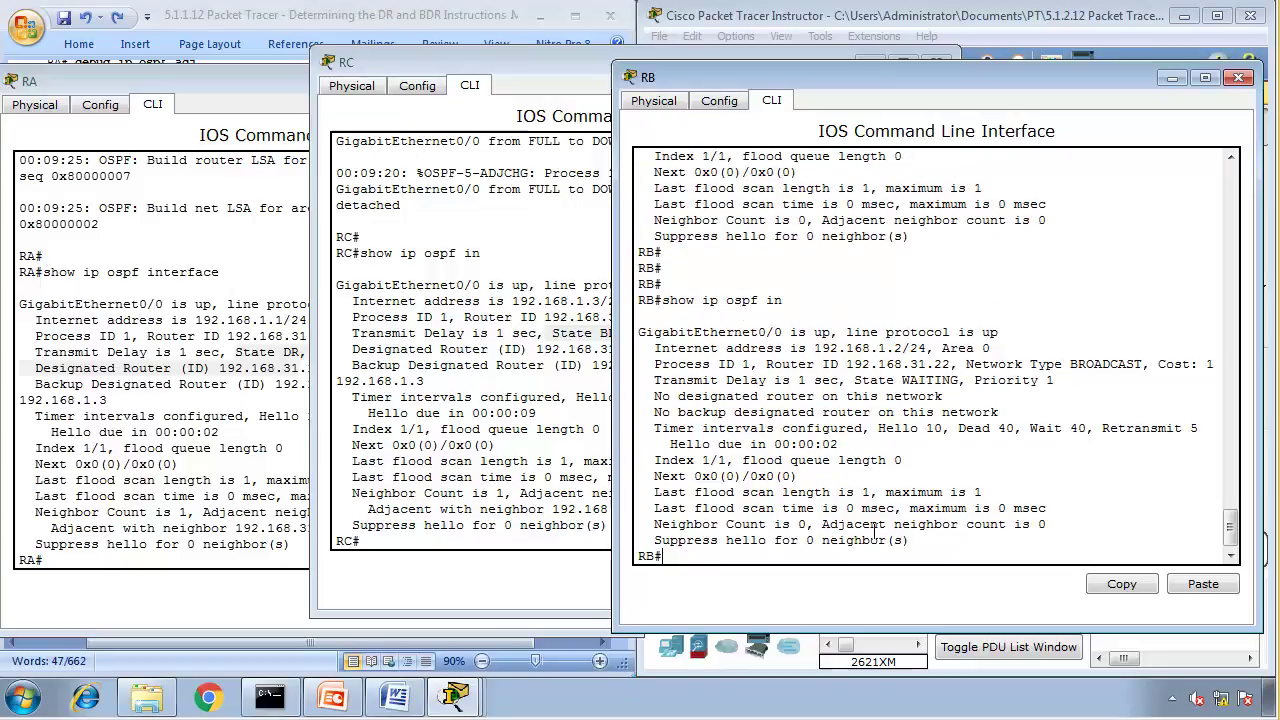
{"action": "key", "text": "Return"}
{"action": "key", "text": "Return"}
{"action": "key", "text": "Return"}
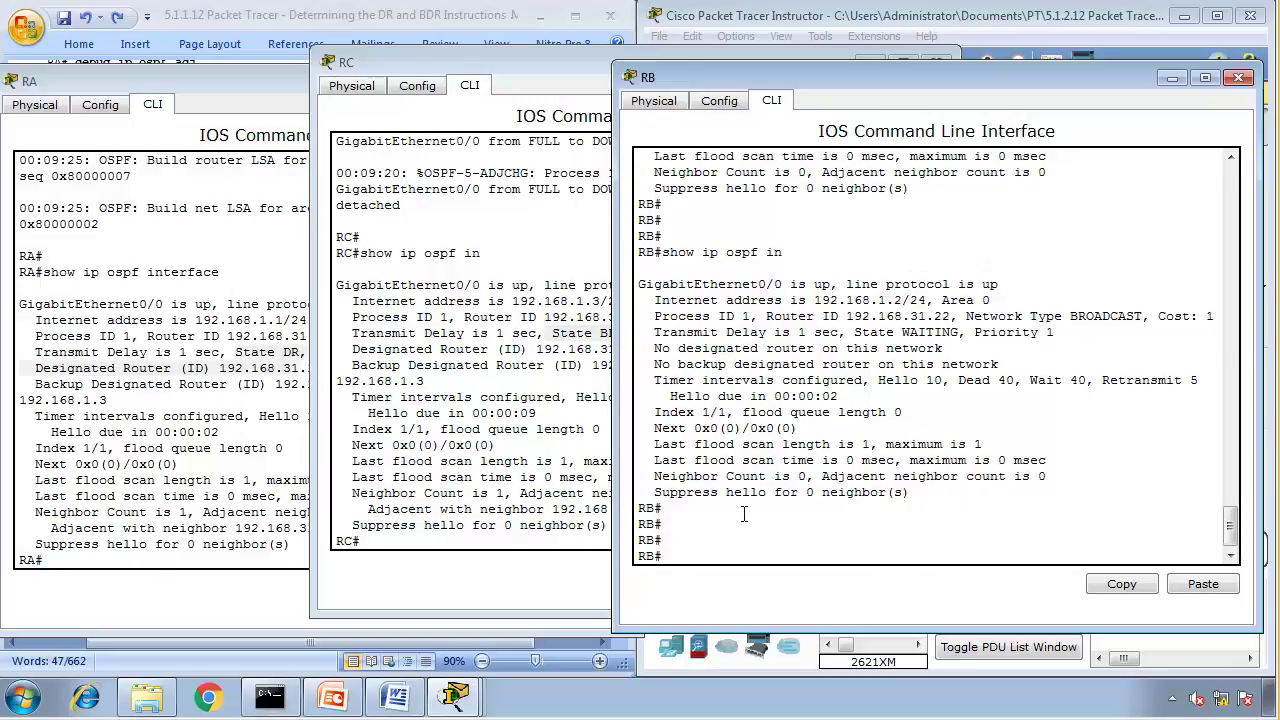
- List RB's OSPF neighbors and confirm RB's interface has settled as DROTHER
{"action": "type", "text": "show ip ospf ne"}
{"action": "key", "text": "Return"}
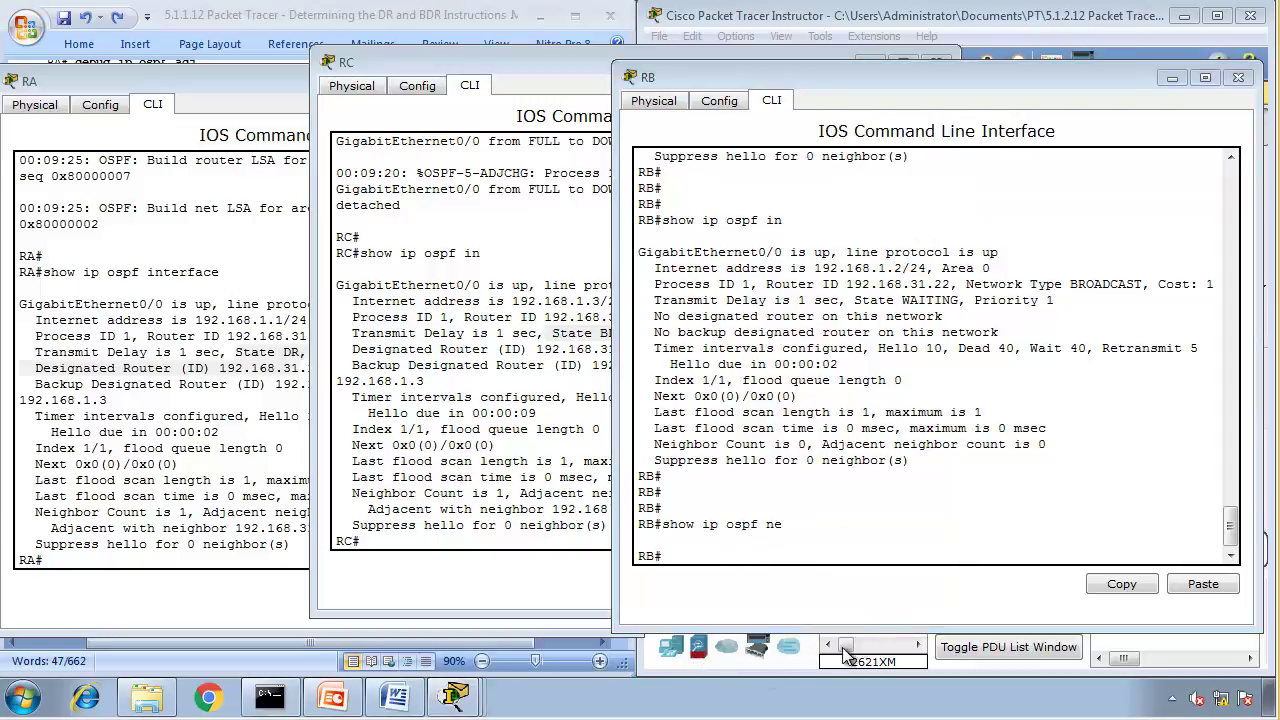
{"action": "left_click", "coordinate": [955, 28]}
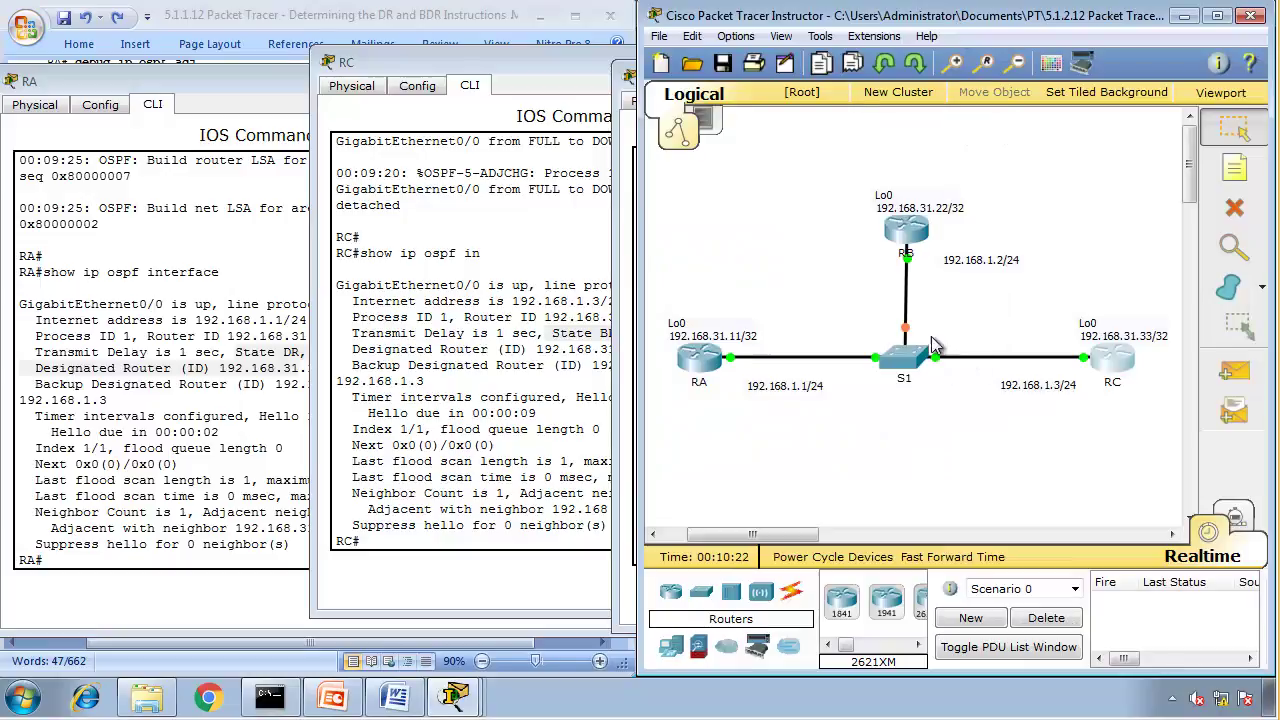
{"action": "left_click", "coordinate": [634, 485]}
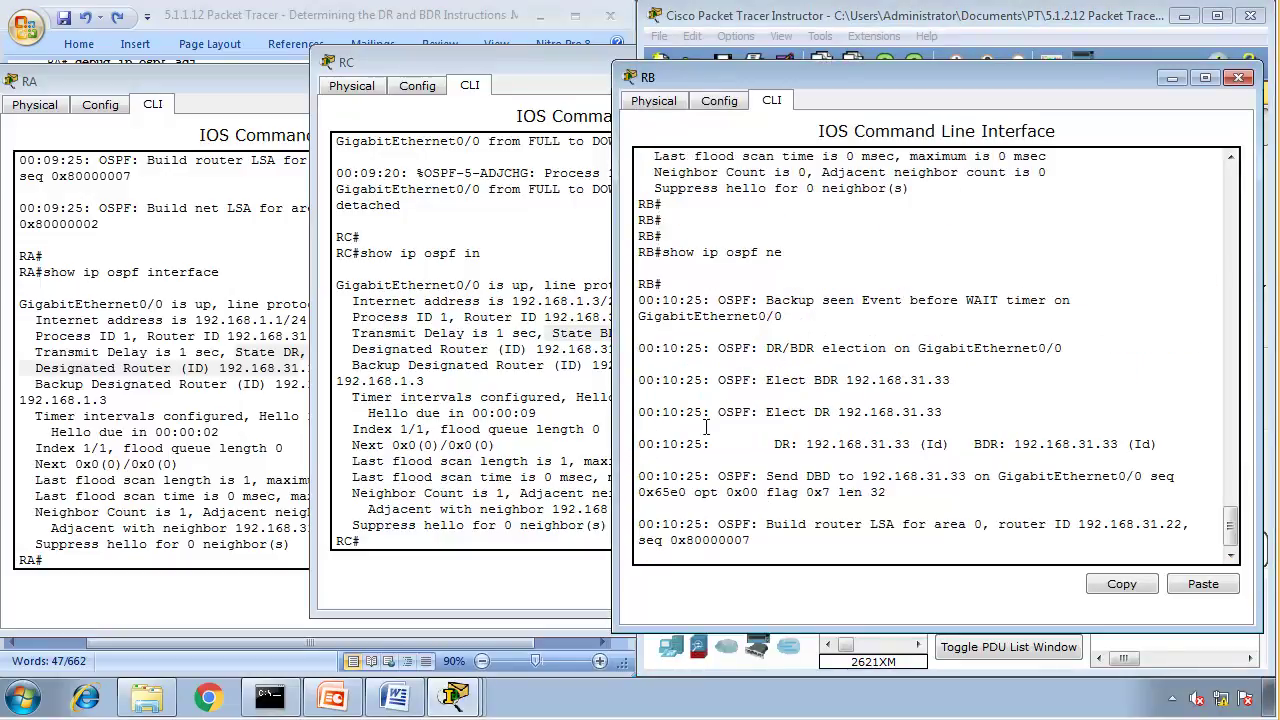
{"action": "key", "text": "Up"}
{"action": "key", "text": "Return"}
{"action": "key", "text": "Up"}
{"action": "key", "text": "BackSpace"}
{"action": "key", "text": "BackSpace"}
{"action": "type", "text": "in"}
{"action": "key", "text": "Return"}
{"action": "left_click_drag", "start_coordinate": [968, 336], "coordinate": [814, 333]}
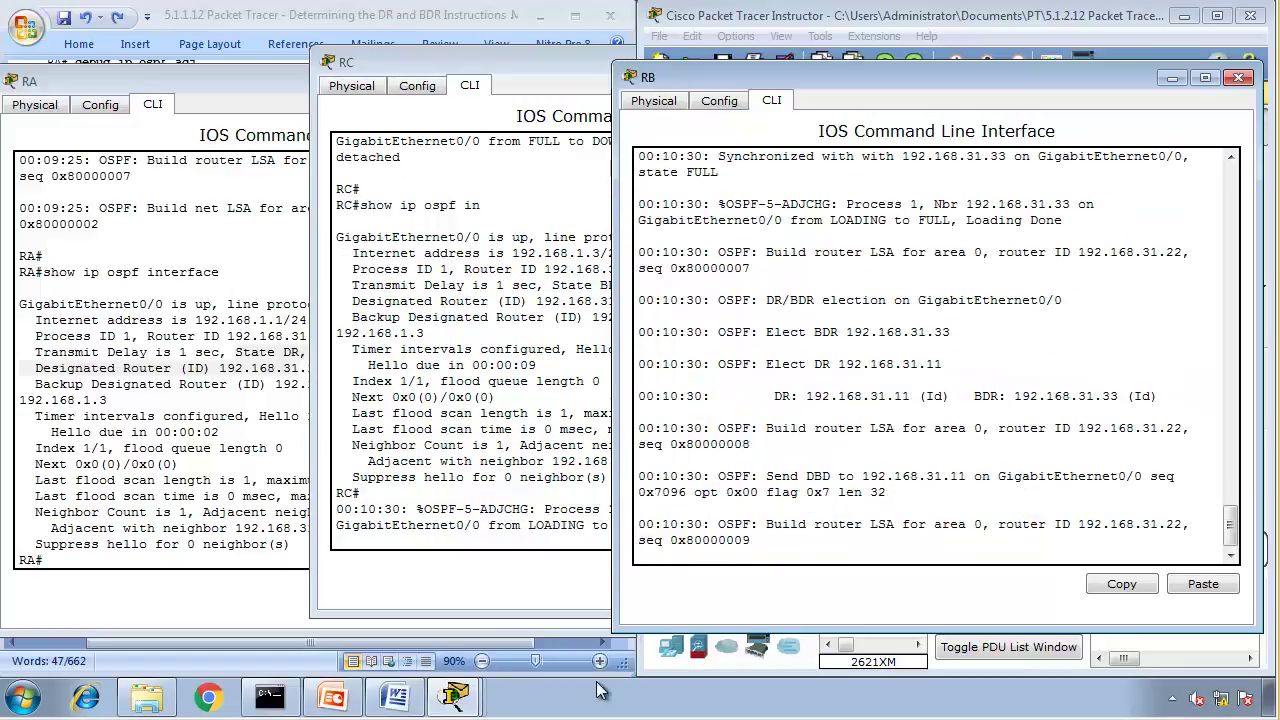
{"action": "left_click", "coordinate": [378, 695]}
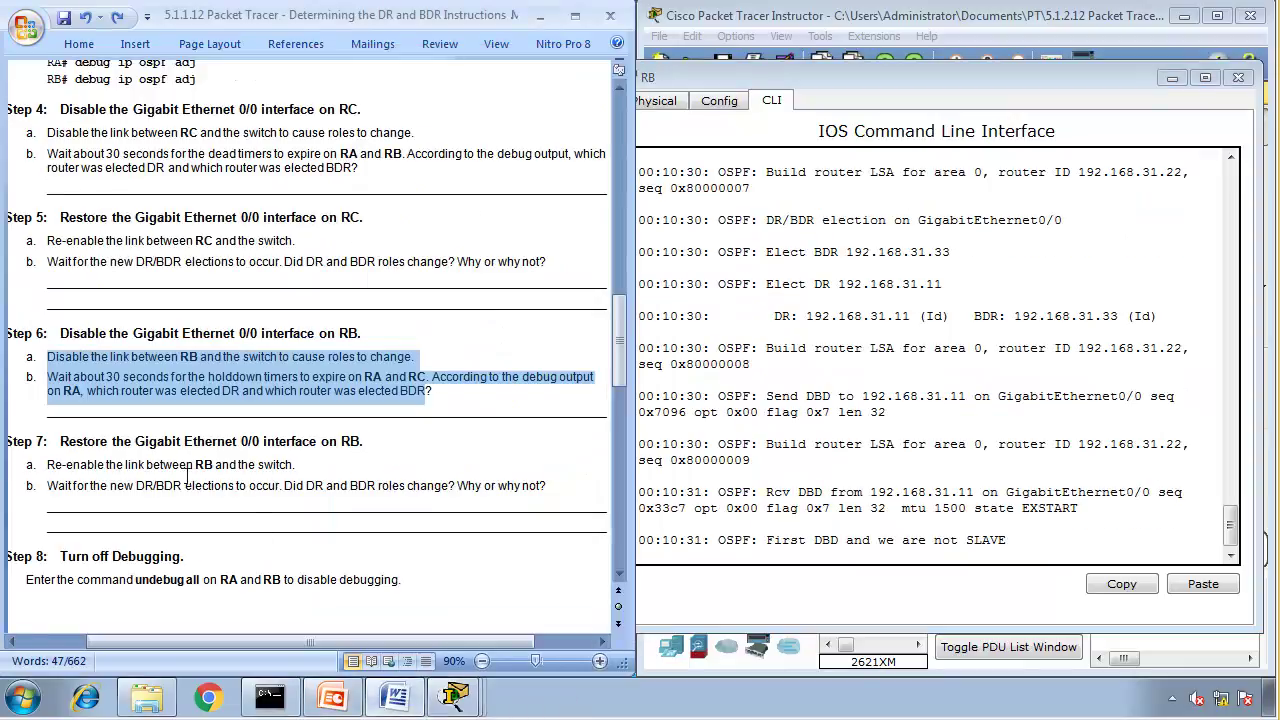
- Find the Modify OSPF Priority and Force Elections section and run undebug all on RB
{"action": "scroll", "coordinate": [85, 532], "scroll_direction": "down", "scroll_amount": 12}
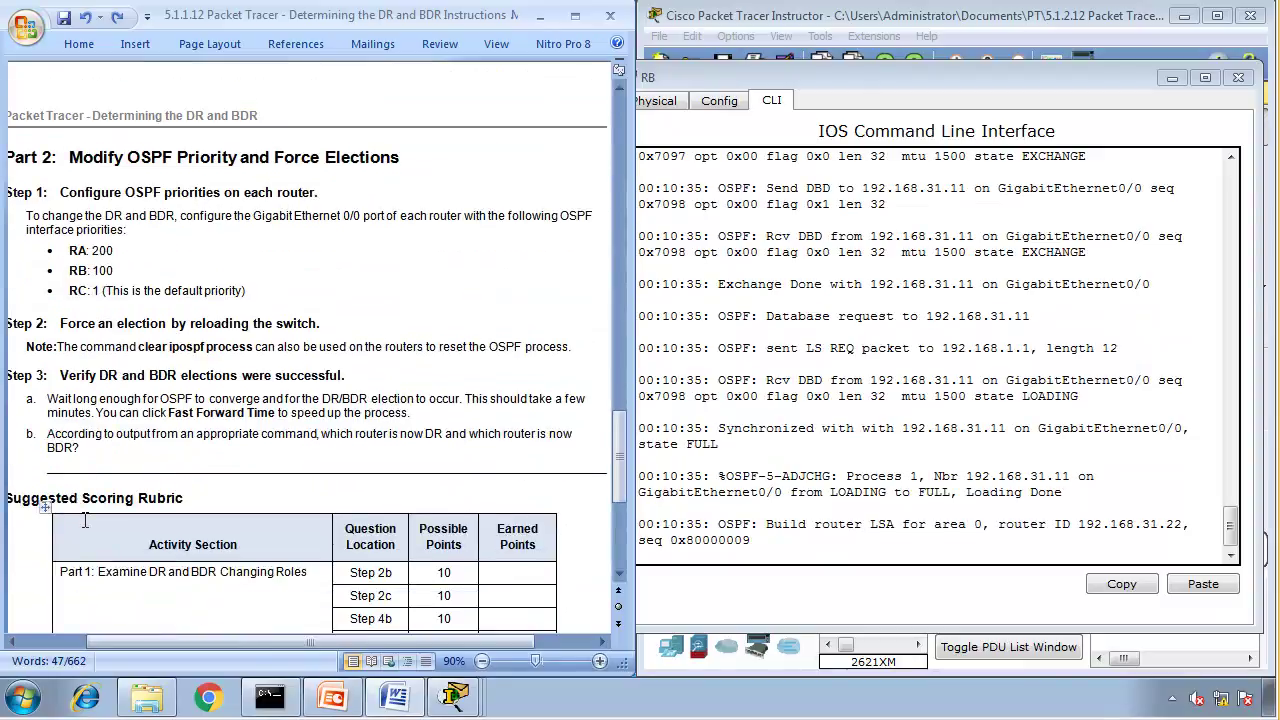
{"action": "left_click_drag", "start_coordinate": [70, 157], "coordinate": [388, 145]}
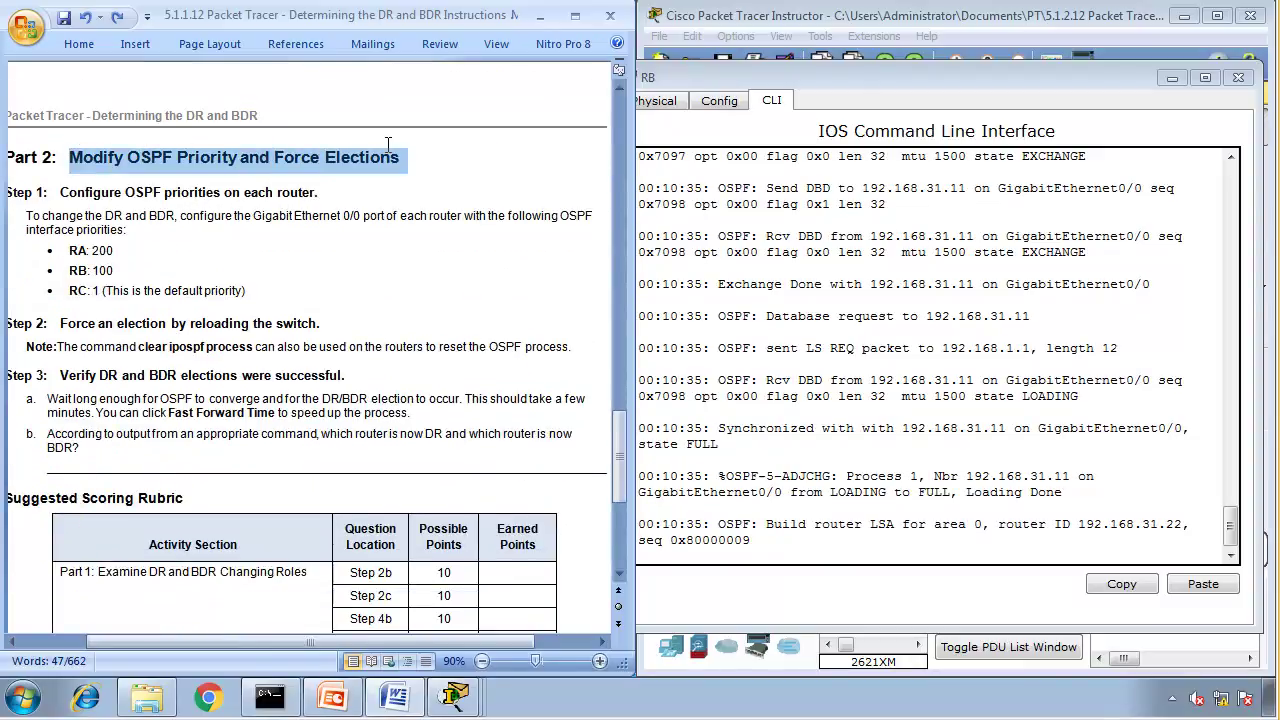
{"action": "left_click", "coordinate": [785, 376]}
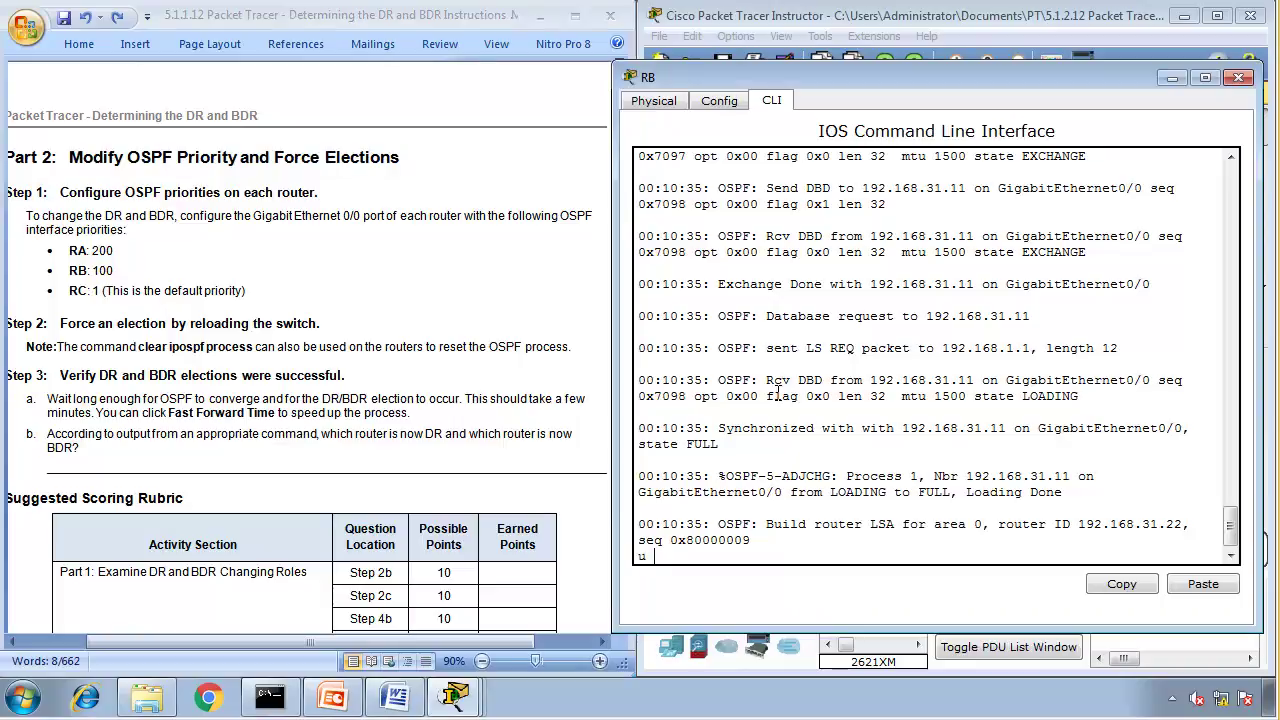
{"action": "type", "text": "u all"}
{"action": "key", "text": "Return"}
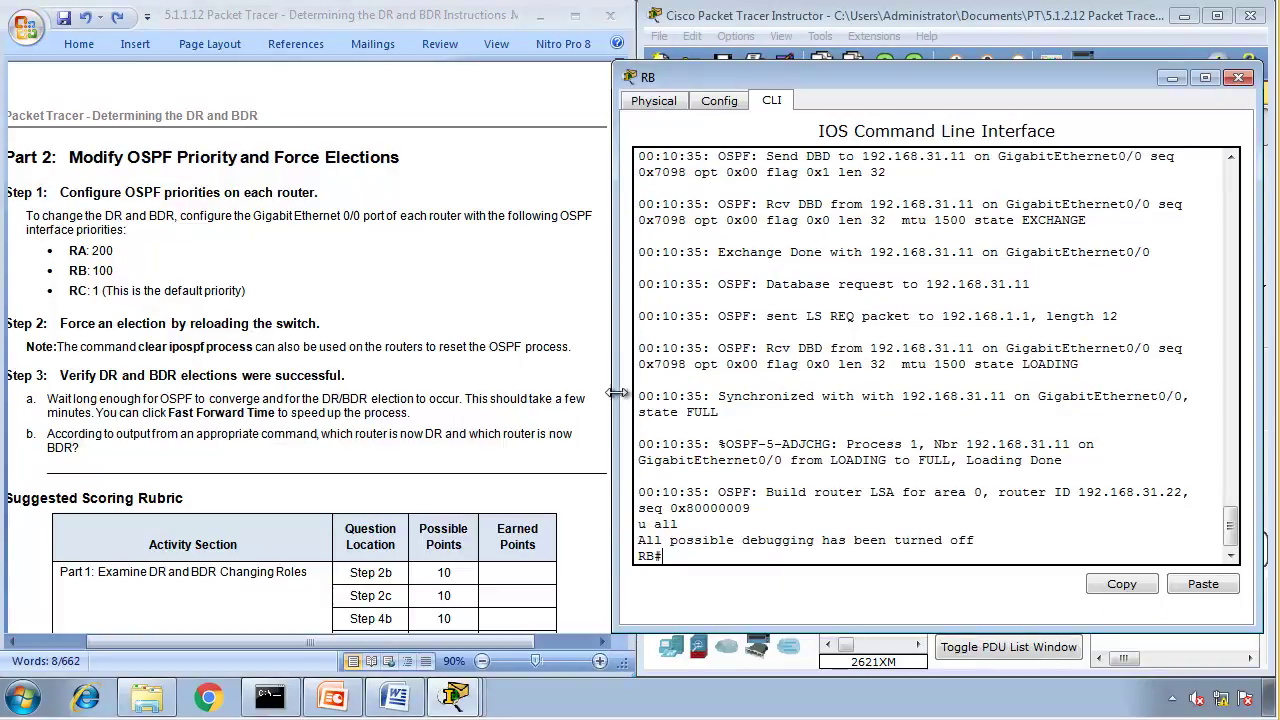
- Turn off all debugging on RA as well
{"action": "left_click", "coordinate": [454, 697]}
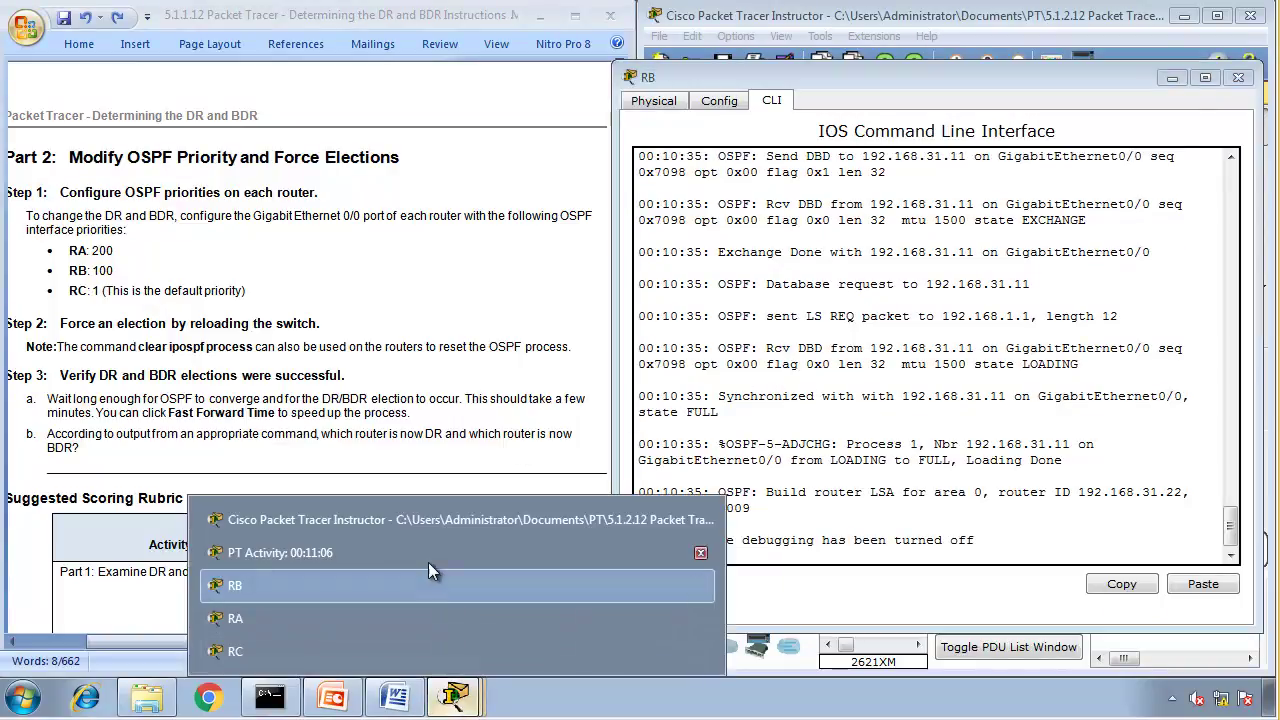
{"action": "left_click", "coordinate": [430, 621]}
{"action": "key", "text": "Return"}
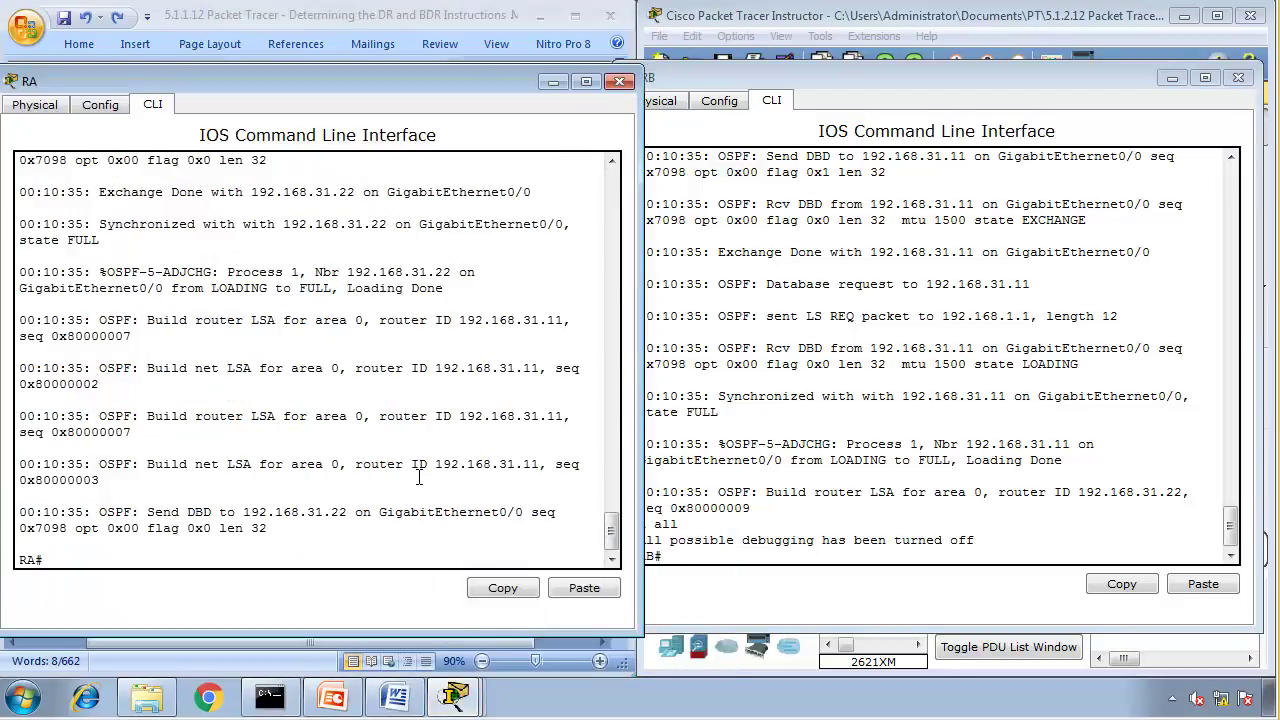
{"action": "key", "text": "Return"}
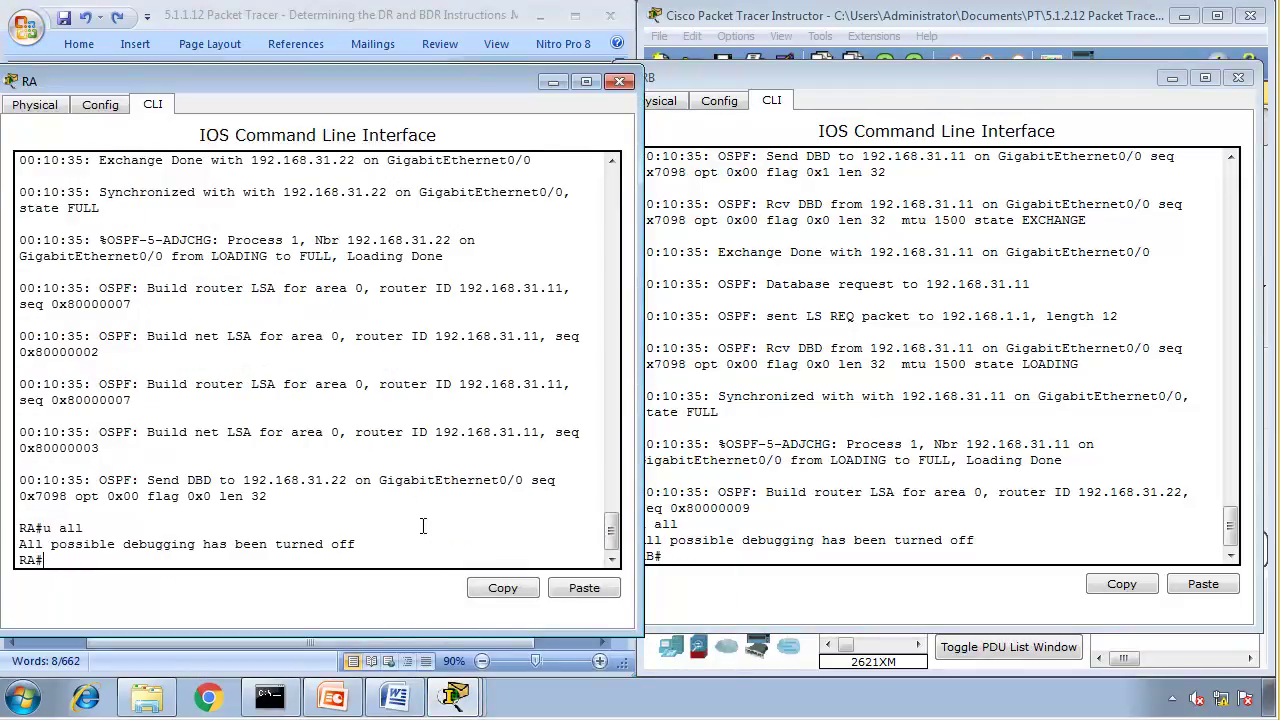
{"action": "left_click", "coordinate": [396, 697]}
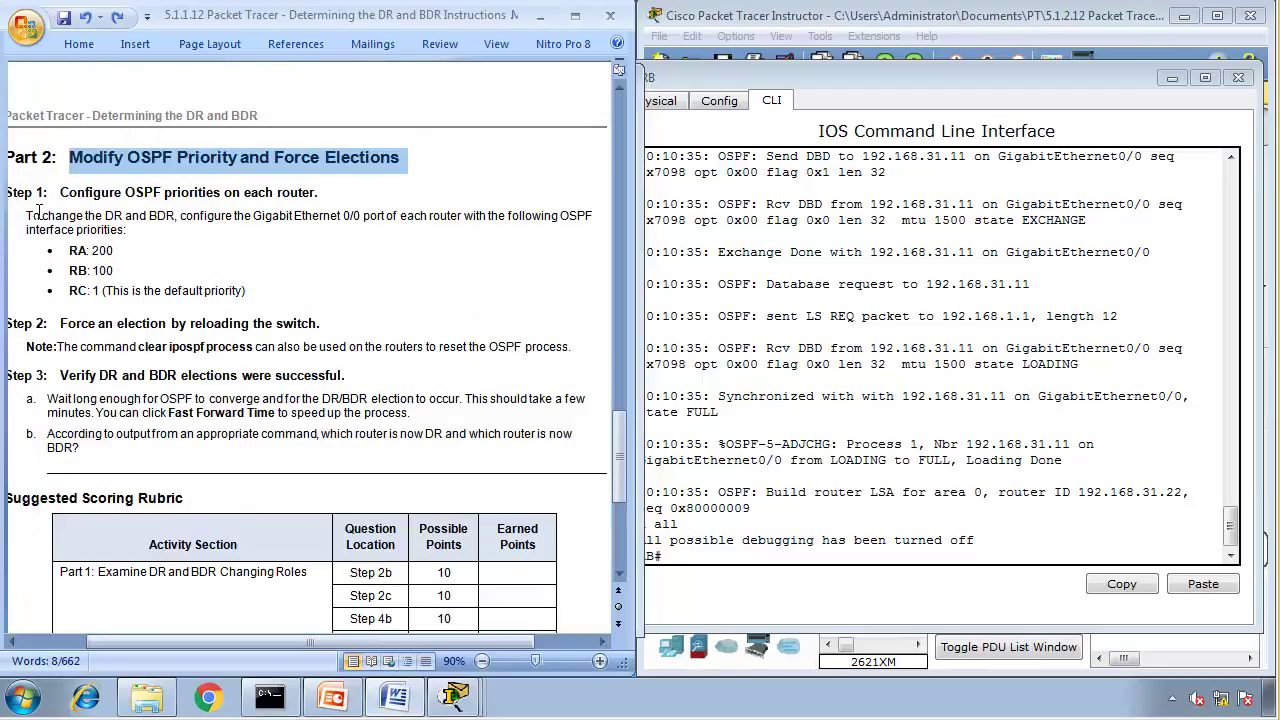
- Read the Step 1 priority instruction and place RA's console beside the instructions
{"action": "left_click_drag", "start_coordinate": [42, 217], "coordinate": [367, 228]}
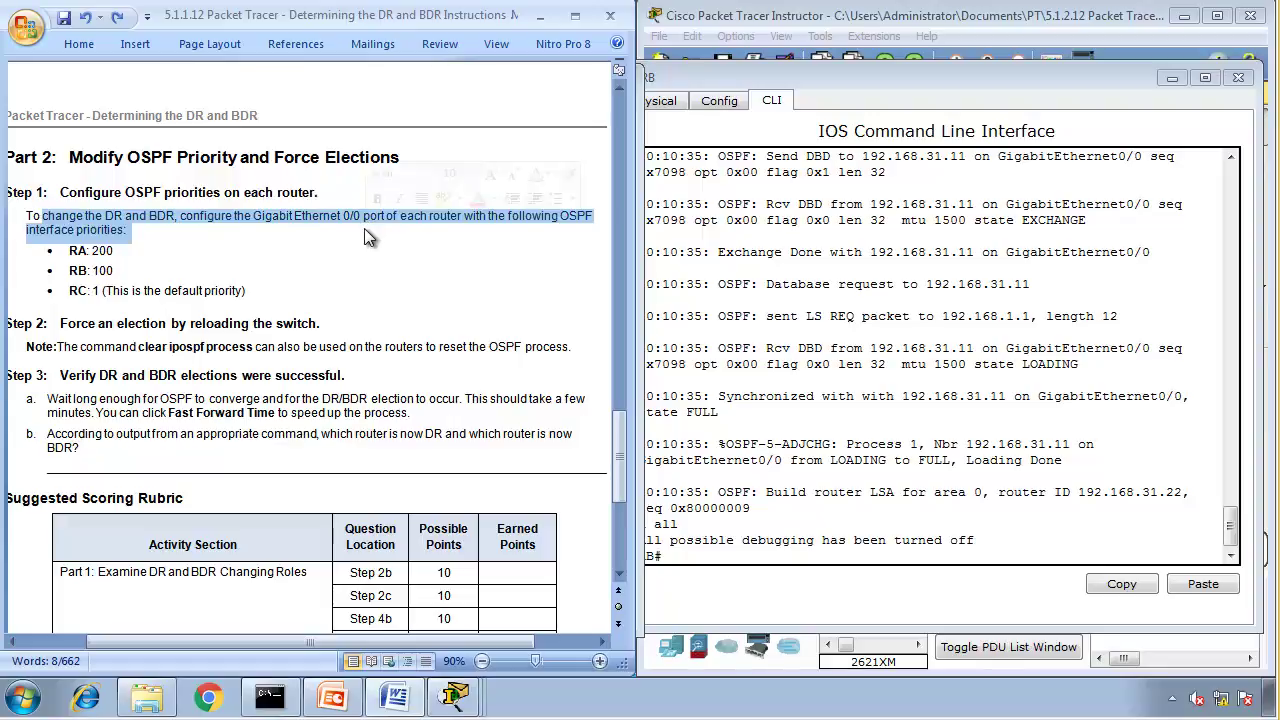
{"action": "left_click", "coordinate": [470, 708]}
{"action": "left_click", "coordinate": [302, 585]}
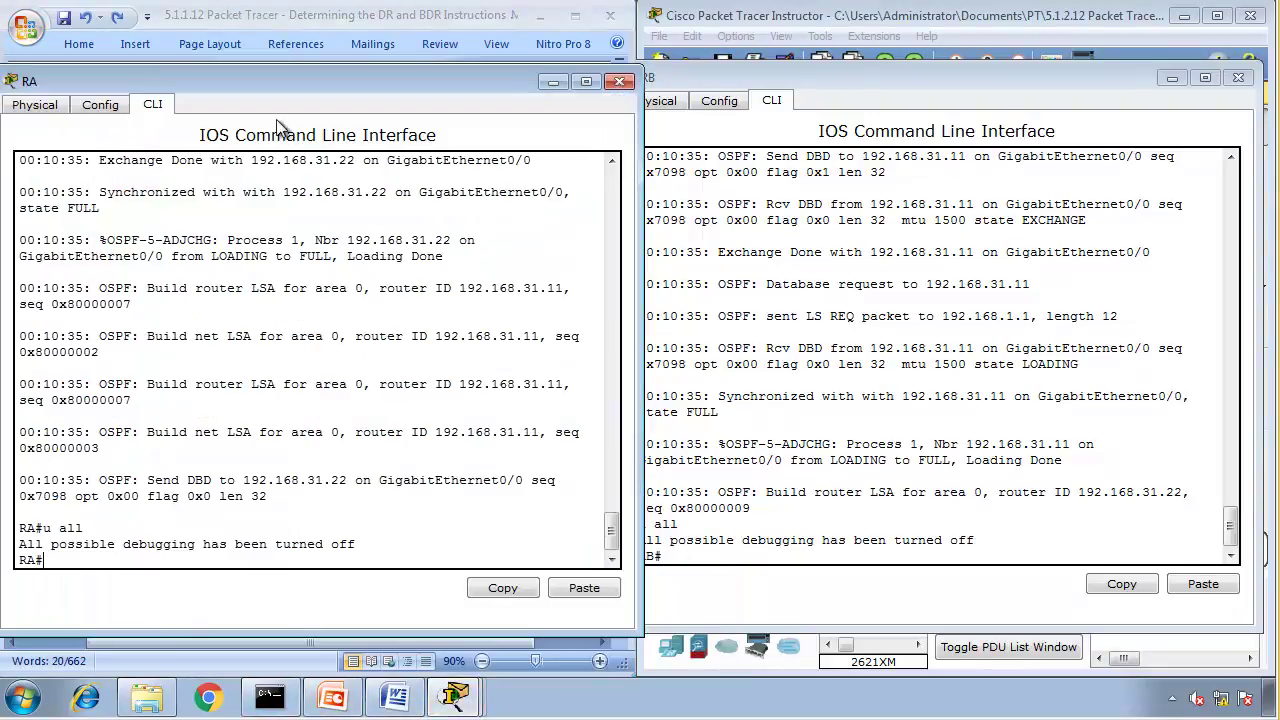
{"action": "left_click_drag", "start_coordinate": [329, 78], "coordinate": [953, 76]}
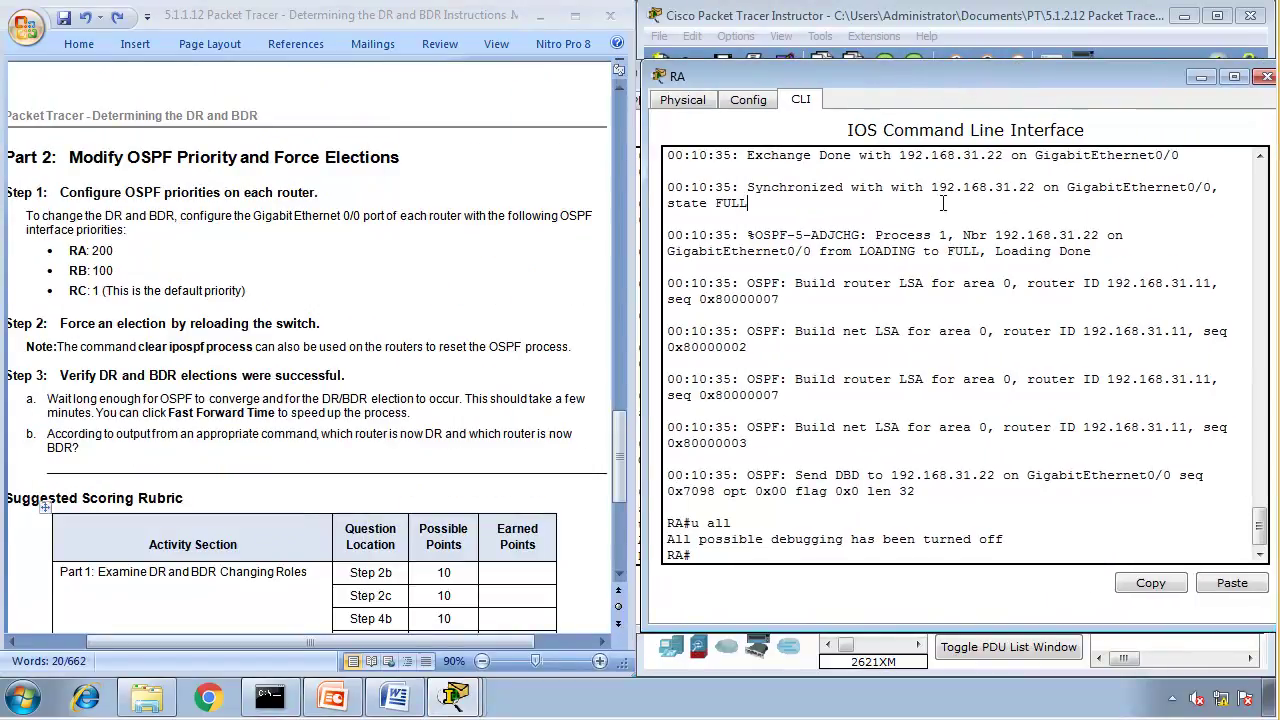
- Under RA's interface g0/0, enter ip ospf priority 200
{"action": "key", "text": "Return"}
{"action": "type", "text": "conf t"}
{"action": "key", "text": "Return"}
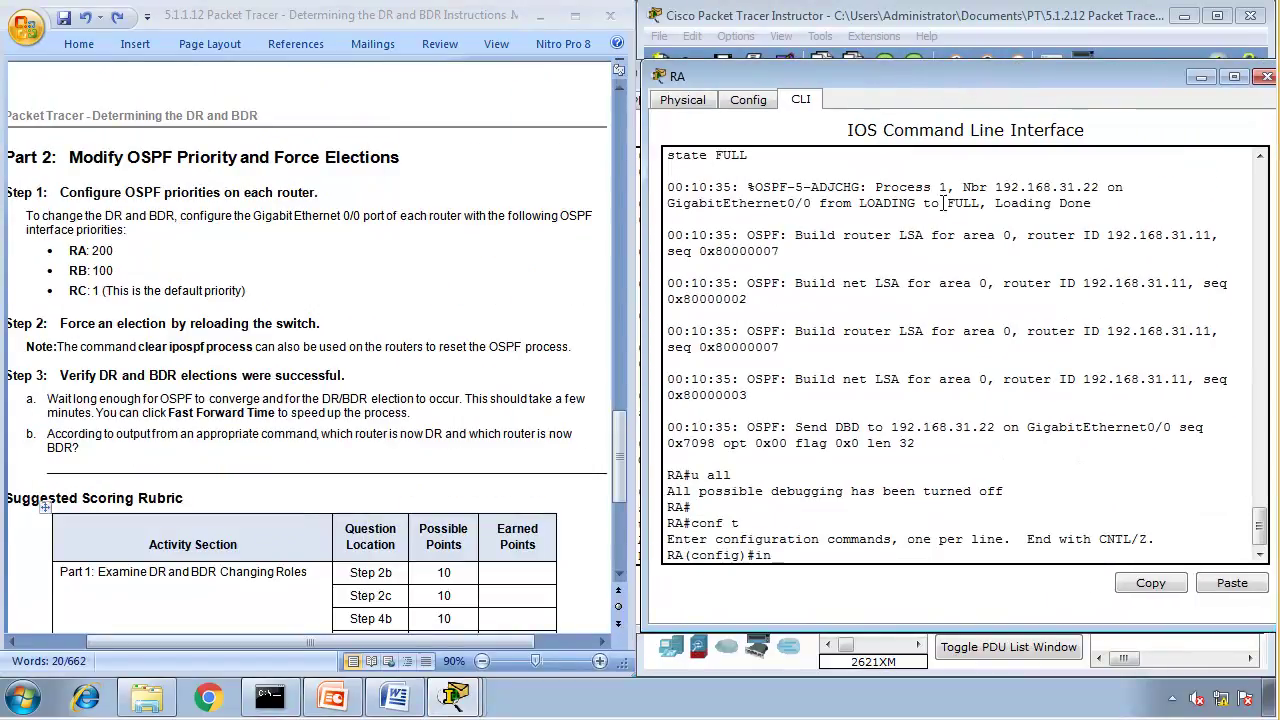
{"action": "type", "text": "int g0/0"}
{"action": "key", "text": "Return"}
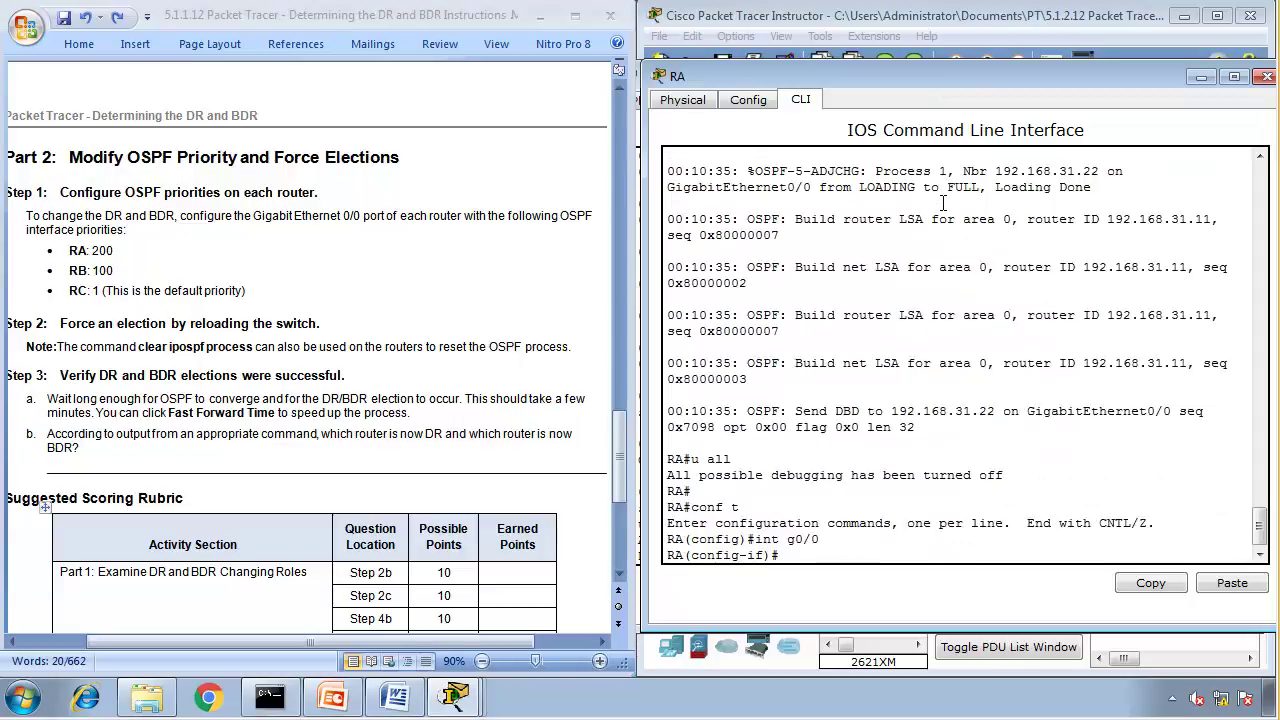
{"action": "type", "text": "ip ospf pri"}
{"action": "key", "text": "Tab"}
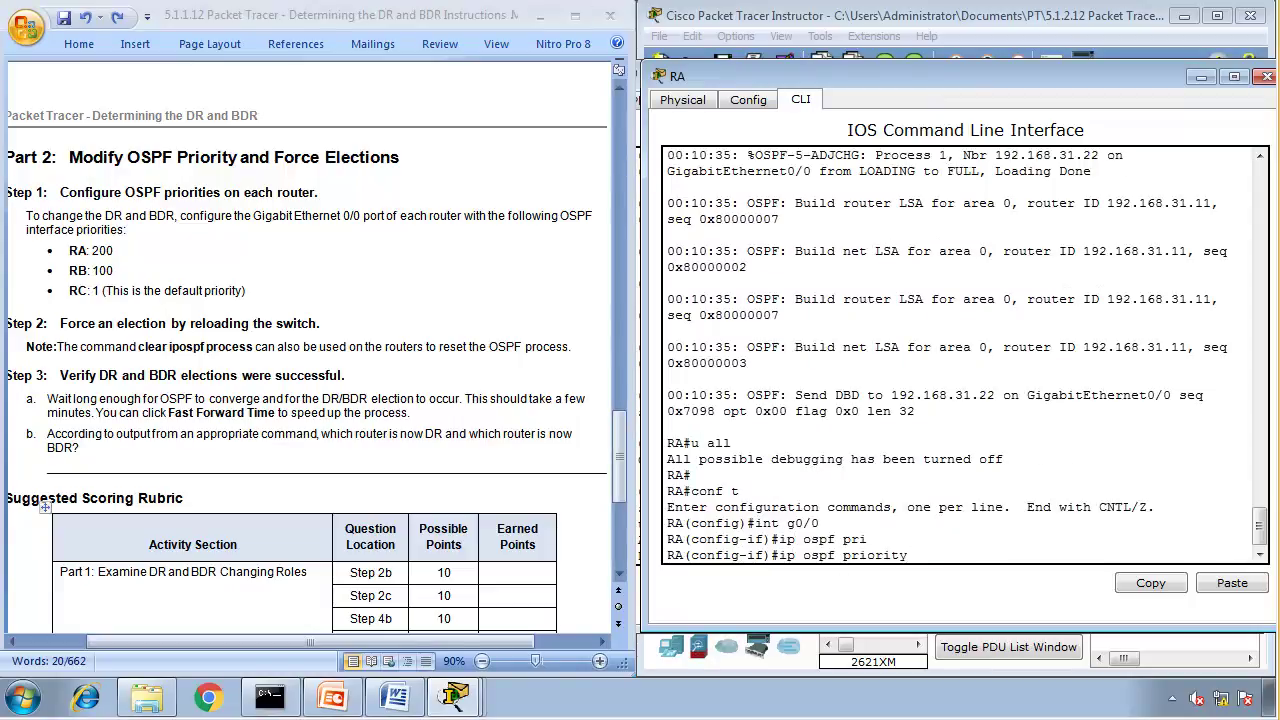
{"action": "type", "text": "200"}
{"action": "key", "text": "Return"}
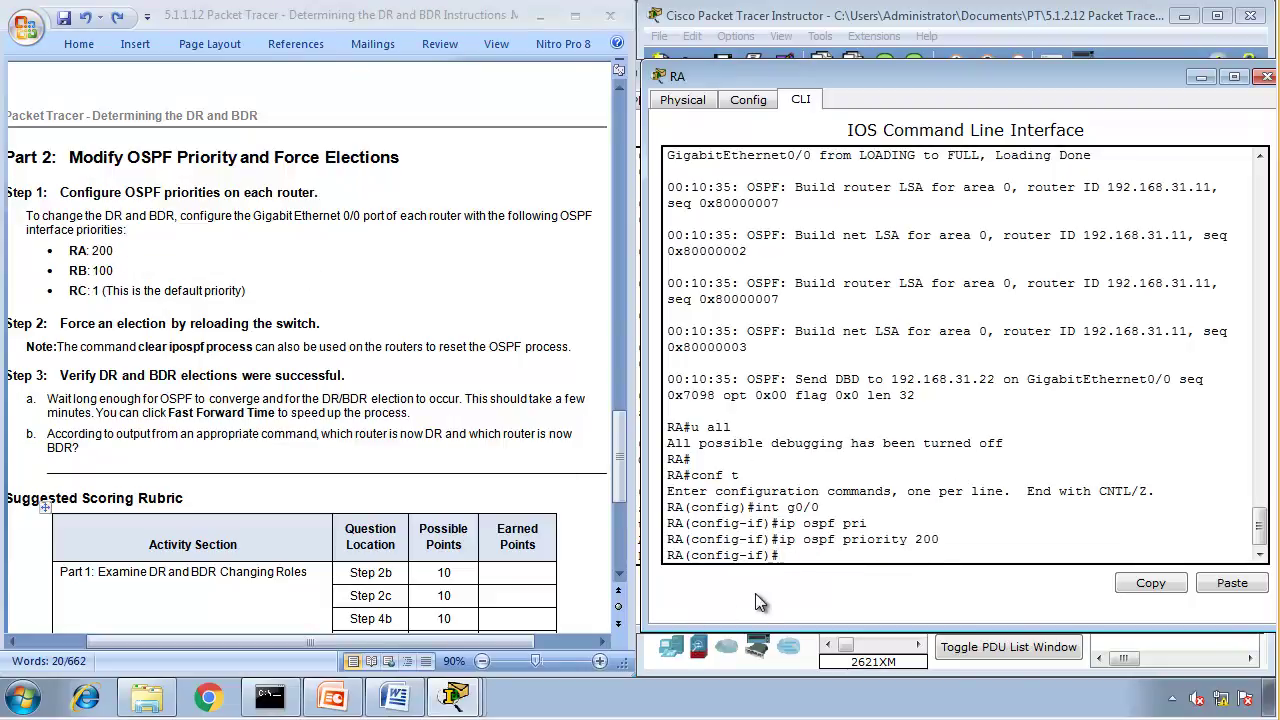
- Set OSPF priority 100 on RB's GigabitEthernet0/0 interface
{"action": "left_click", "coordinate": [457, 697]}
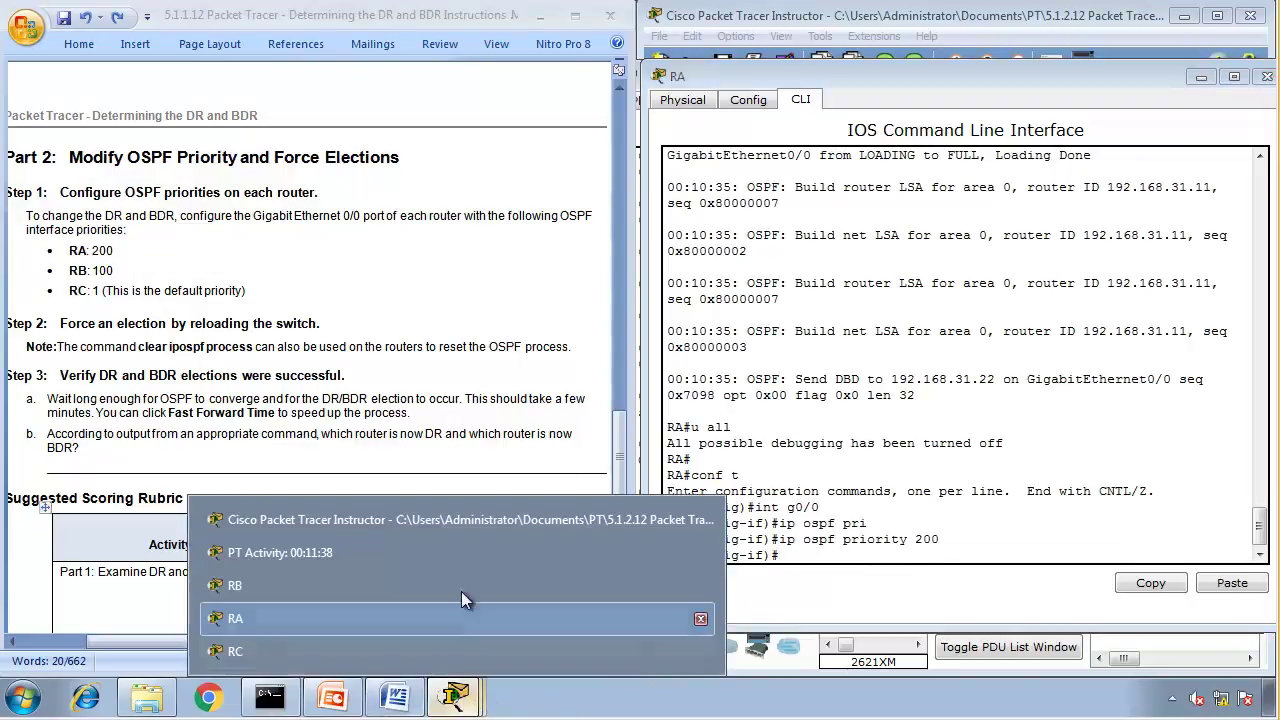
{"action": "left_click", "coordinate": [442, 586]}
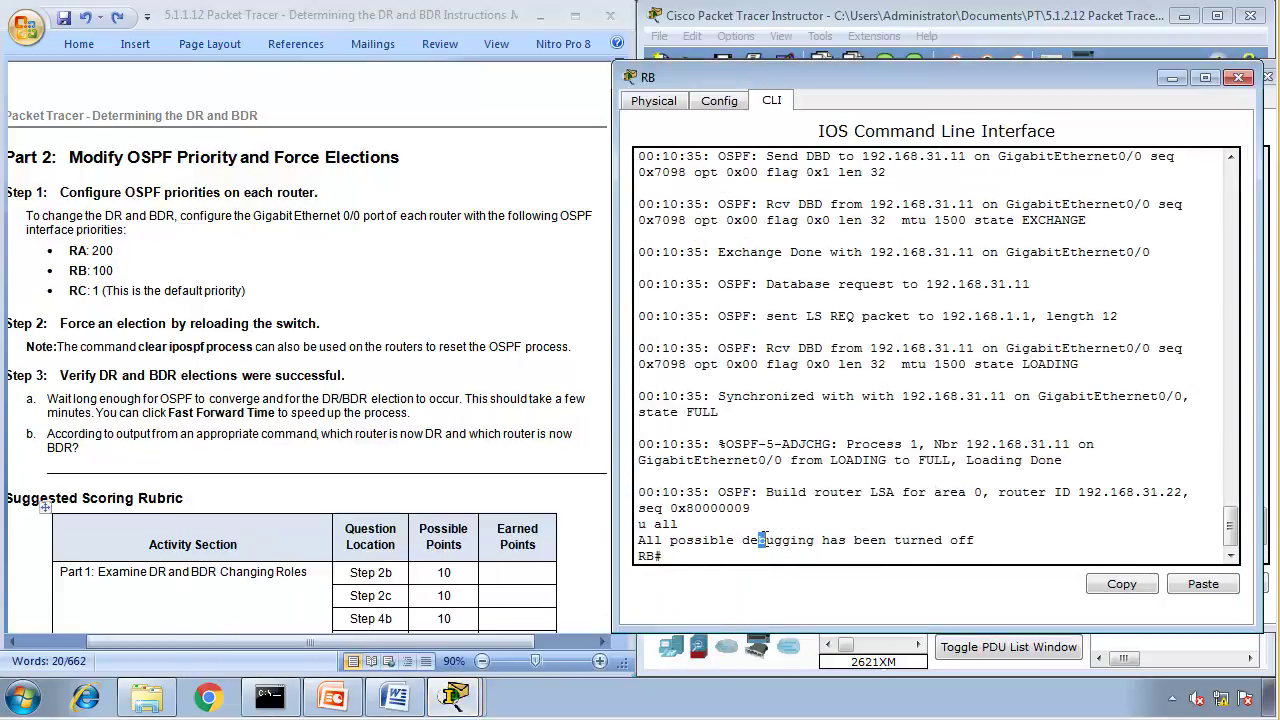
{"action": "type", "text": "conf t"}
{"action": "key", "text": "Return"}
{"action": "type", "text": "rout"}
{"action": "key", "text": "BackSpace"}
{"action": "key", "text": "BackSpace"}
{"action": "key", "text": "BackSpace"}
{"action": "key", "text": "BackSpace"}
{"action": "key", "text": "BackSpace"}
{"action": "key", "text": "BackSpace"}
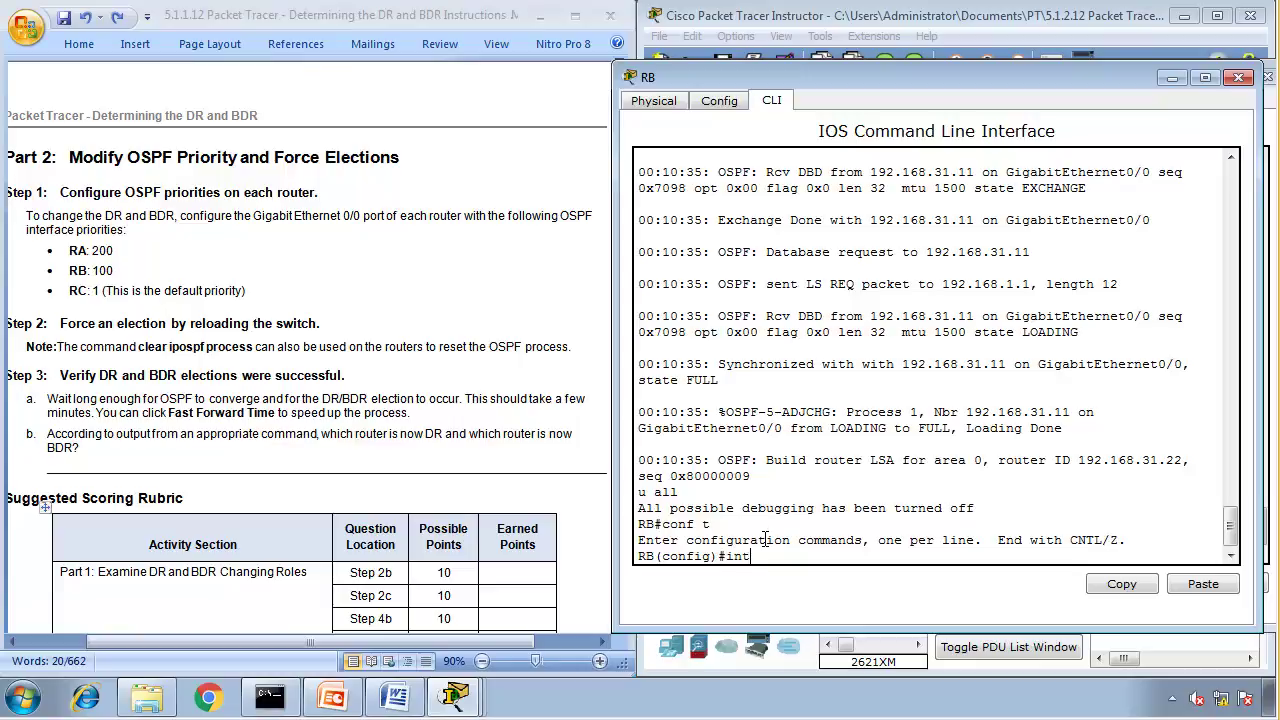
{"action": "type", "text": "int g0/0"}
{"action": "key", "text": "Return"}
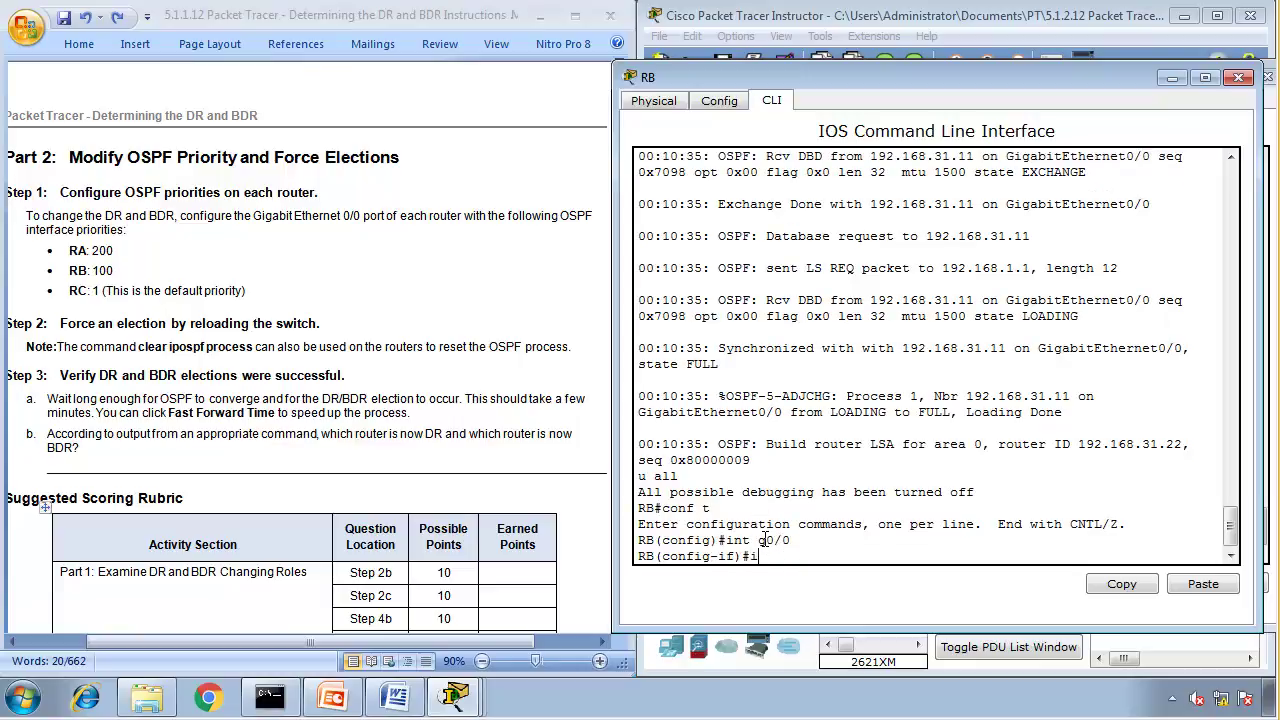
{"action": "type", "text": "ip ospf pri"}
{"action": "key", "text": "Tab"}
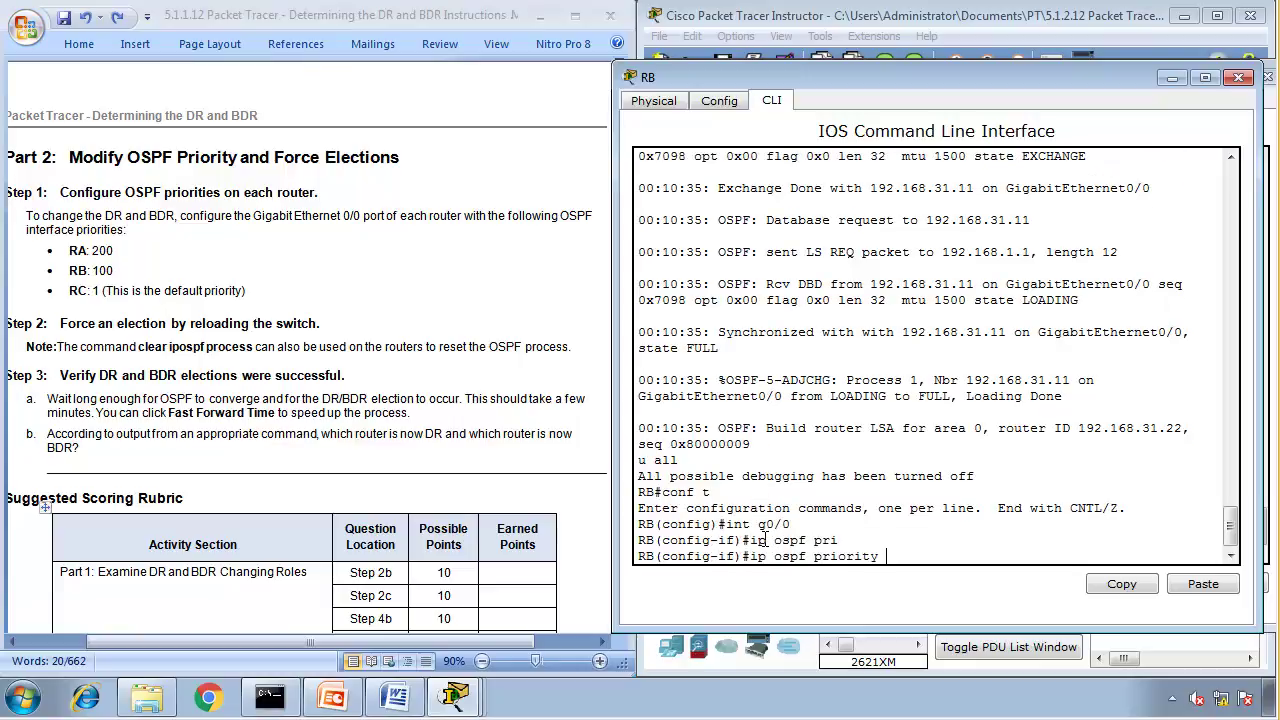
{"action": "type", "text": "100"}
{"action": "key", "text": "Return"}
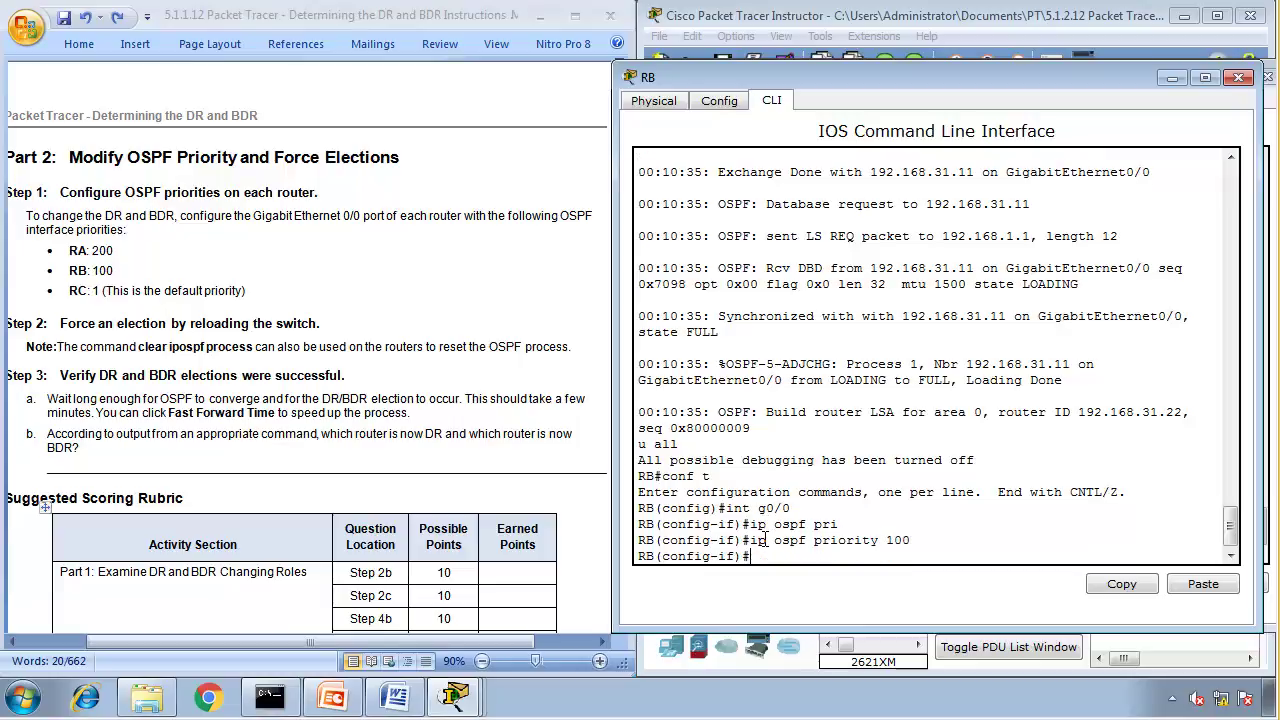
- Set OSPF priority 1 on RC's GigabitEthernet0/0 interface
{"action": "left_click", "coordinate": [455, 697]}
{"action": "left_click", "coordinate": [412, 641]}
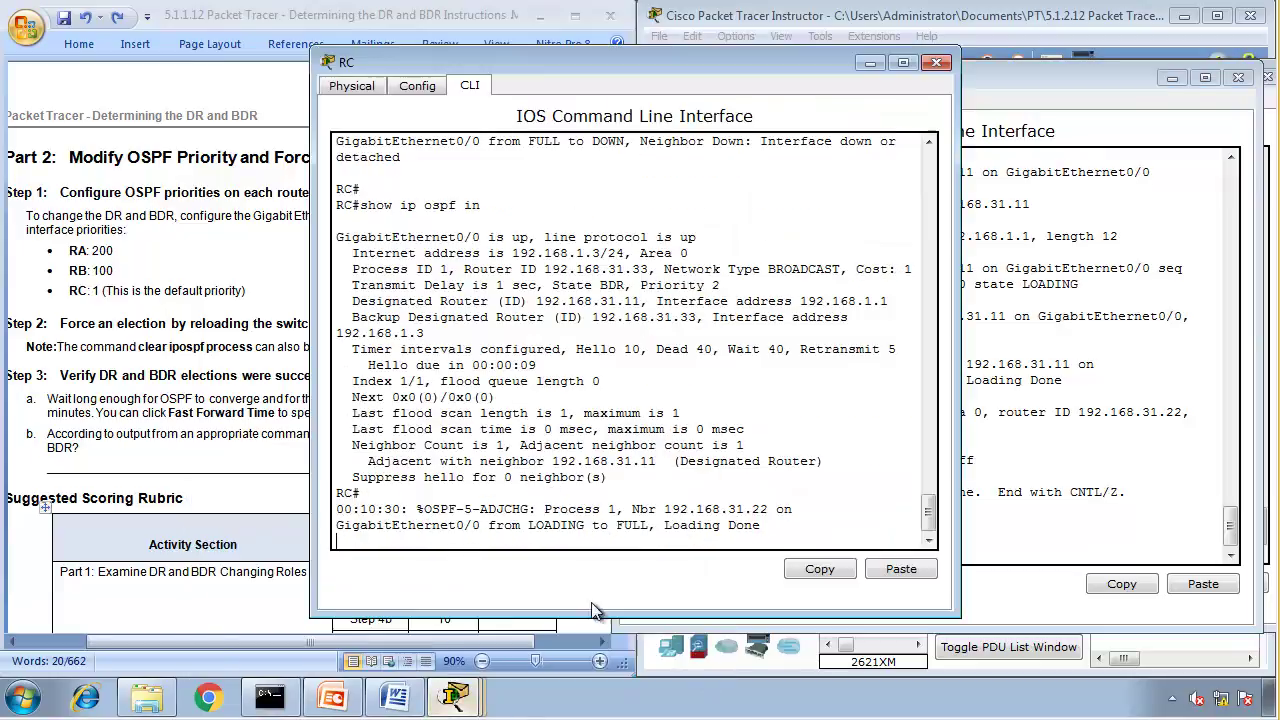
{"action": "key", "text": "Return"}
{"action": "type", "text": "conf t"}
{"action": "key", "text": "Return"}
{"action": "type", "text": "int"}
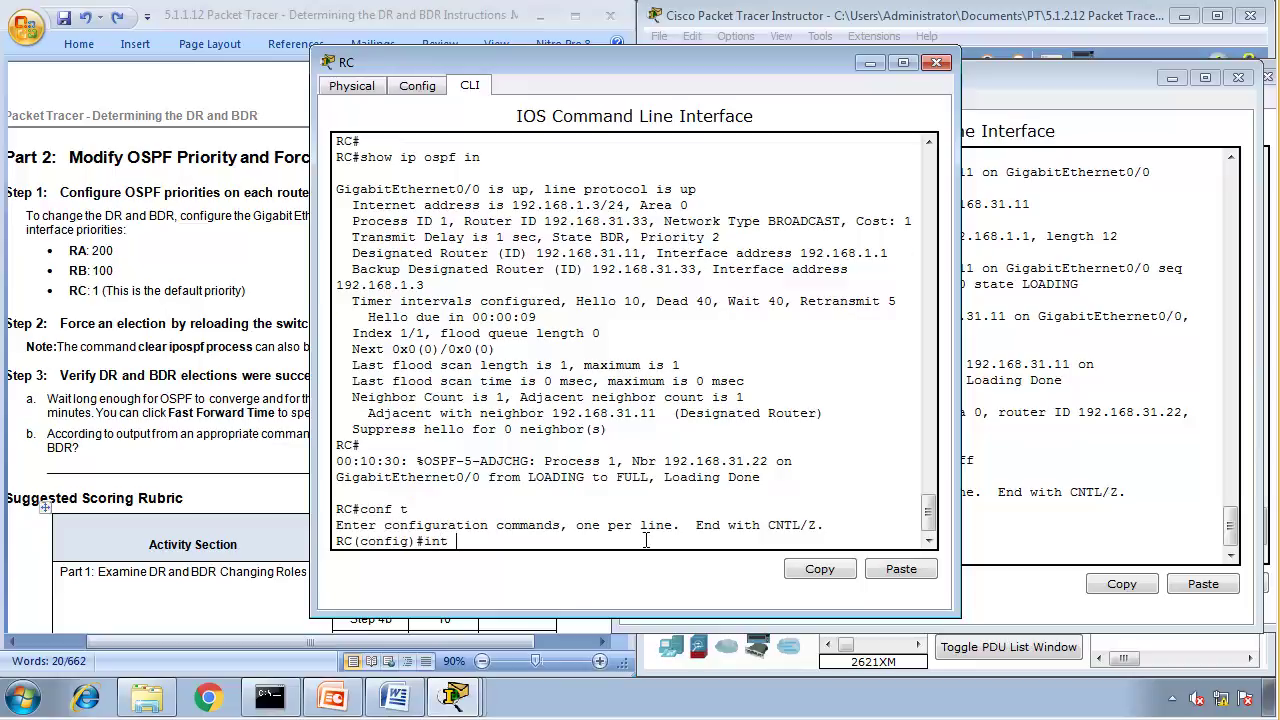
{"action": "type", "text": " g0/0"}
{"action": "key", "text": "Return"}
{"action": "type", "text": "ip ospf pri"}
{"action": "key", "text": "Tab"}
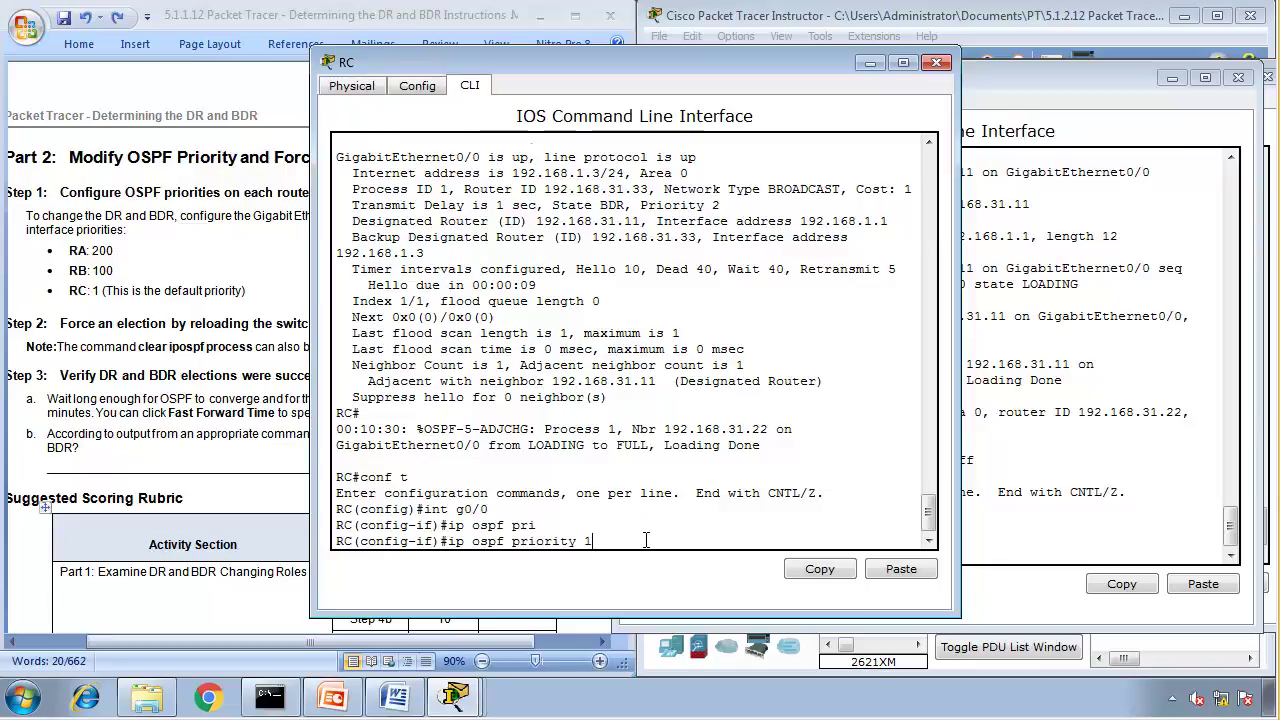
{"action": "type", "text": "1"}
{"action": "key", "text": "Return"}
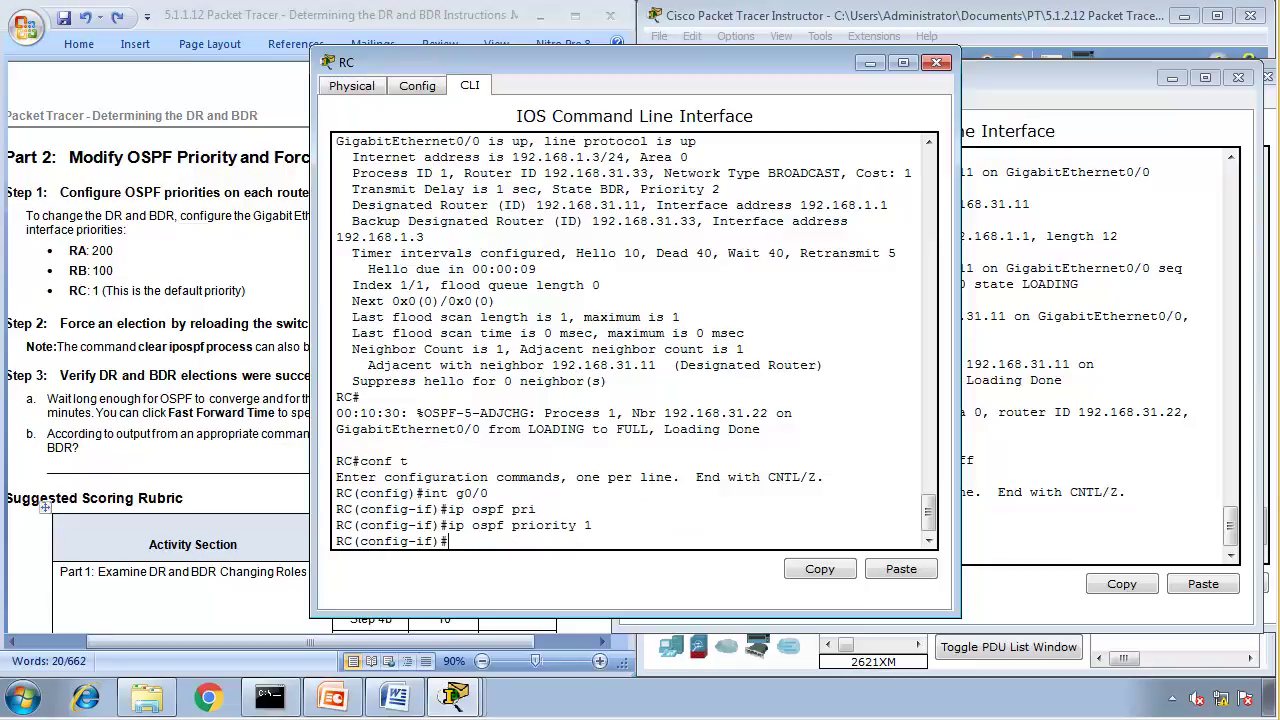
{"action": "left_click", "coordinate": [163, 330]}
- Review the RA 200, RB 100 and RC priority bullets and the Step 2 clear ip ospf process note
{"action": "triple_click", "coordinate": [122, 256]}
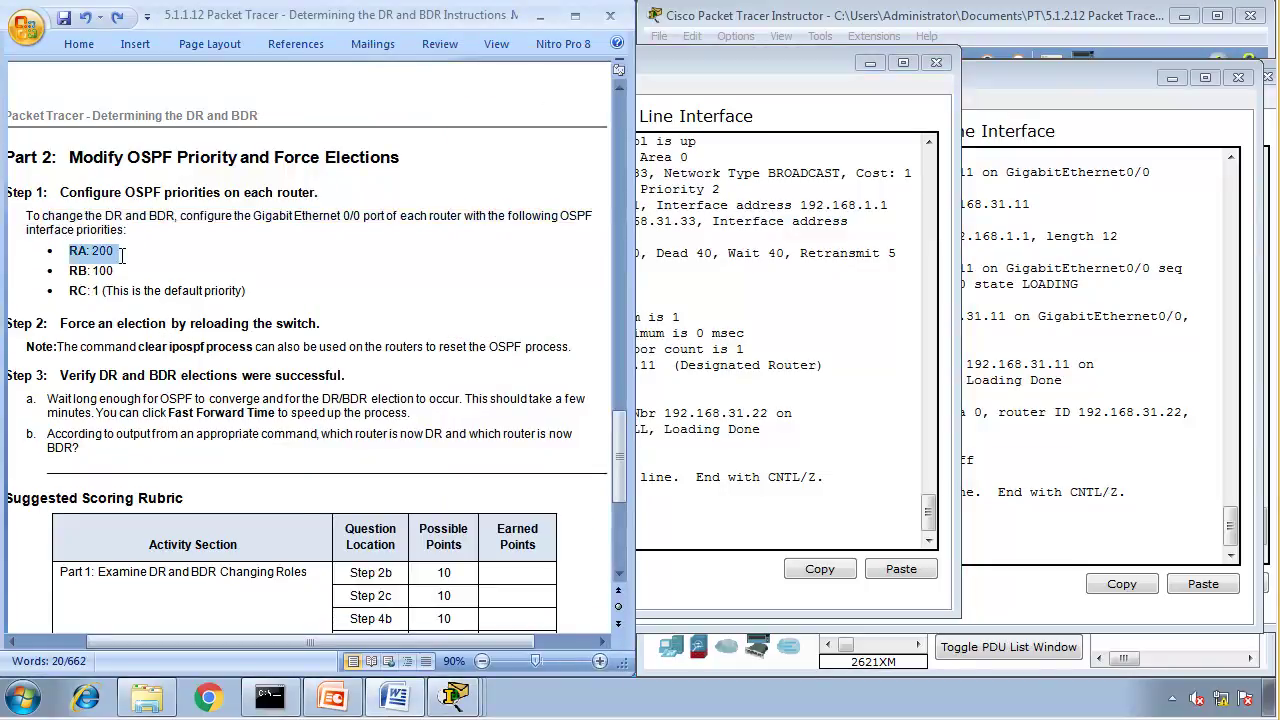
{"action": "left_click_drag", "start_coordinate": [122, 256], "coordinate": [125, 270]}
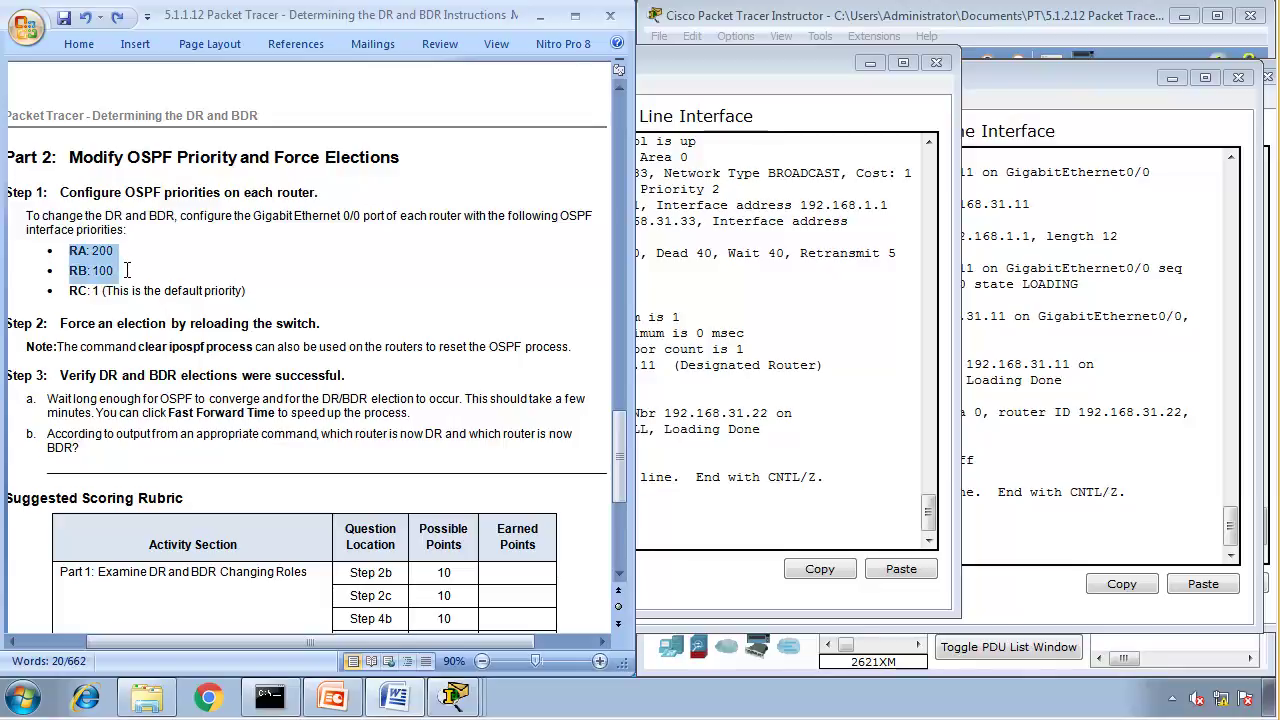
{"action": "left_click_drag", "start_coordinate": [127, 270], "coordinate": [254, 294]}
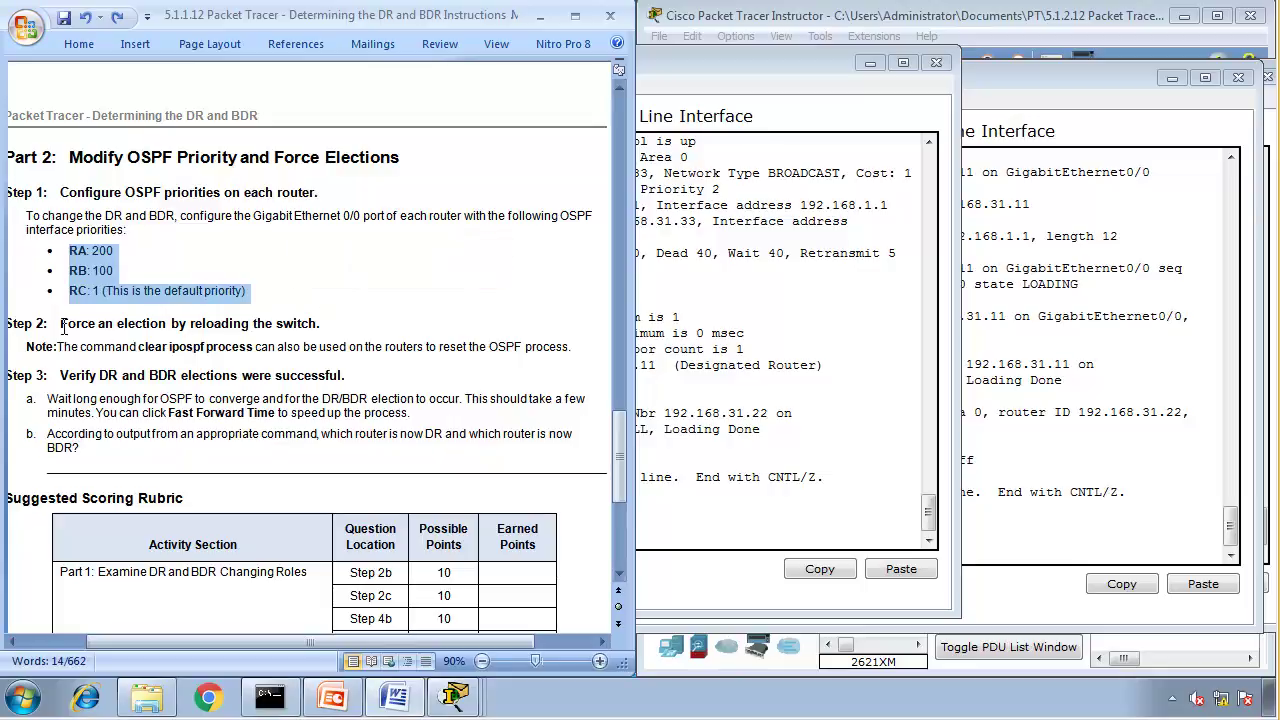
{"action": "left_click_drag", "start_coordinate": [61, 324], "coordinate": [320, 324]}
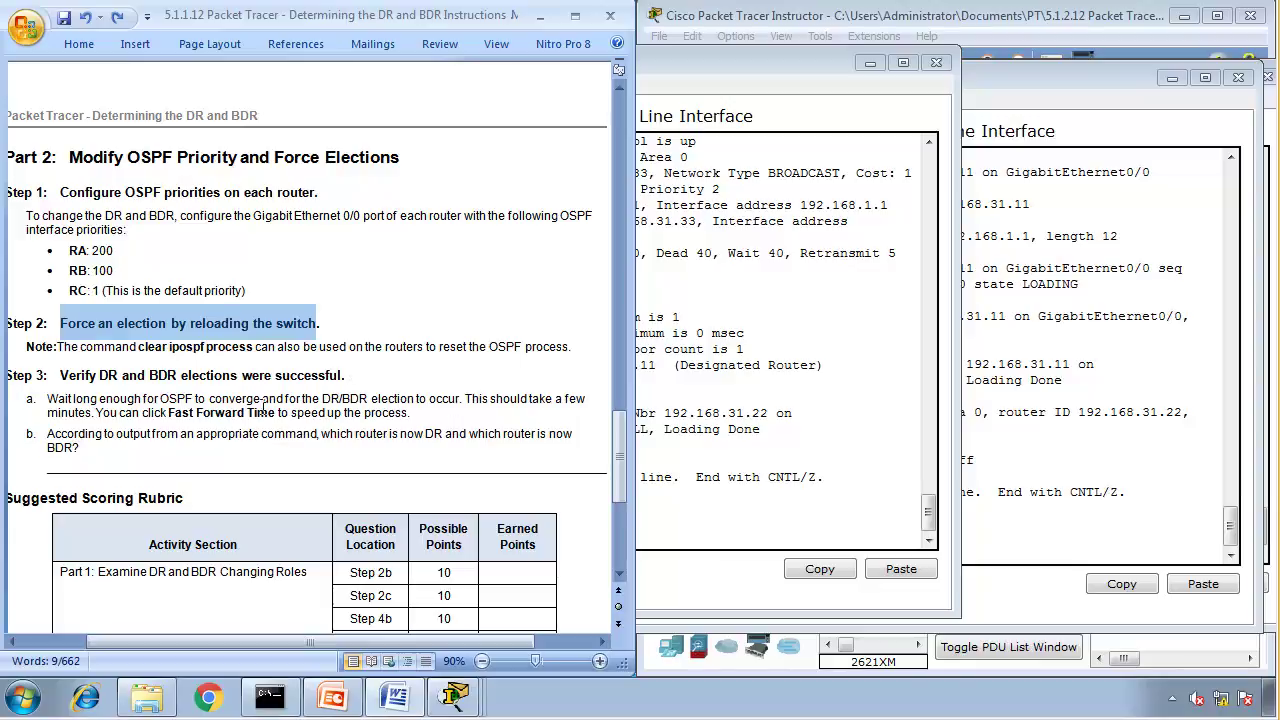
{"action": "left_click_drag", "start_coordinate": [118, 350], "coordinate": [276, 348]}
{"action": "left_click", "coordinate": [454, 697]}
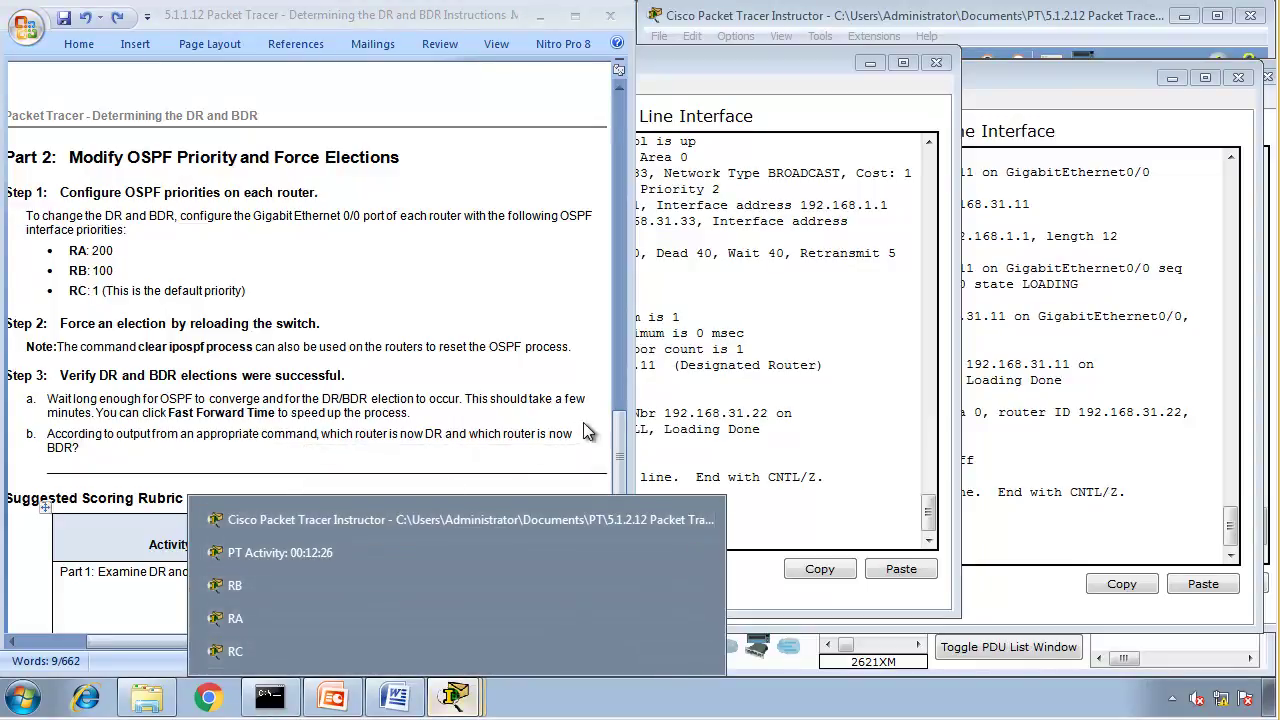
{"action": "left_click", "coordinate": [280, 651]}
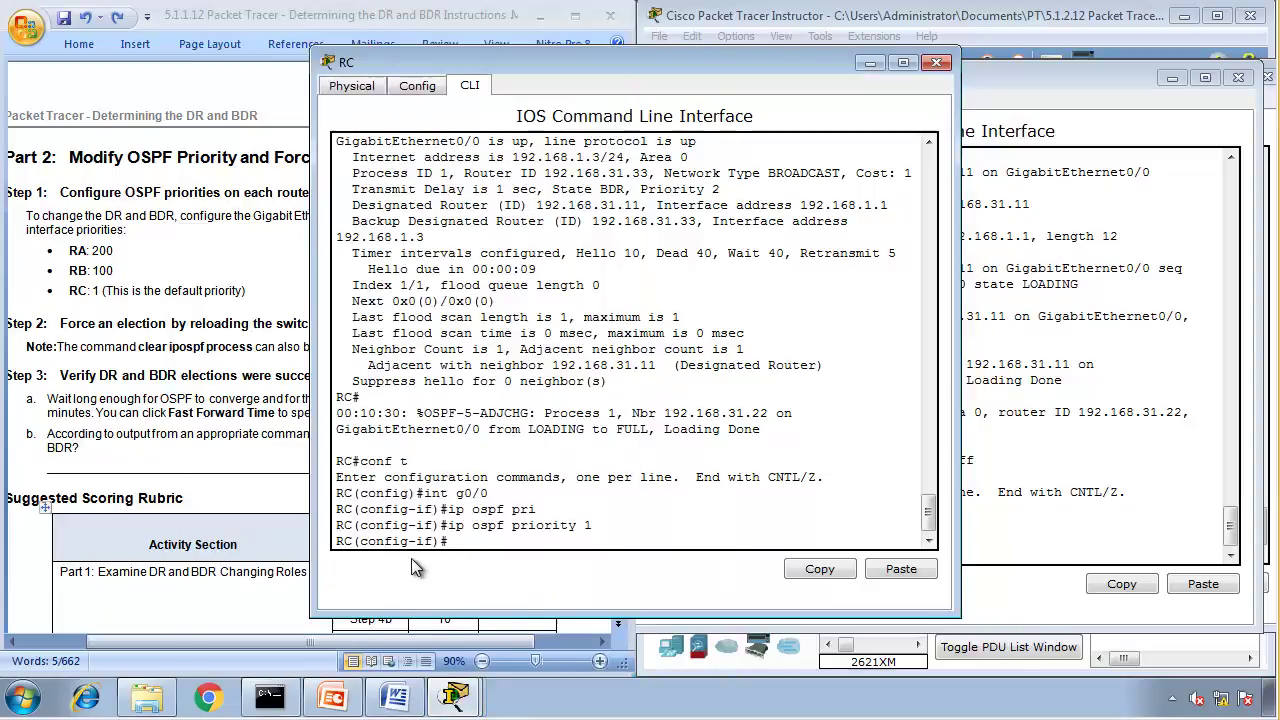
- Draft 'clear ip ospf process y' in a new Notepad document and copy it
{"action": "left_click", "coordinate": [18, 707]}
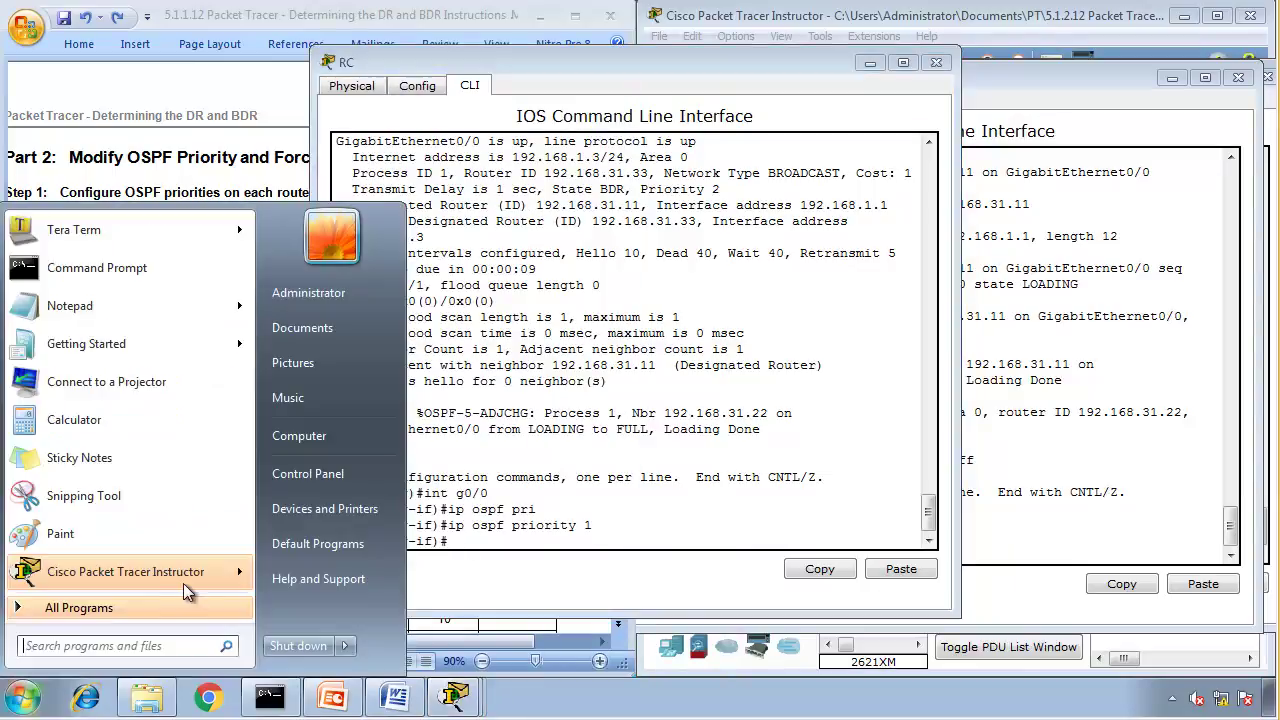
{"action": "left_click", "coordinate": [80, 311]}
{"action": "type", "text": "cle"}
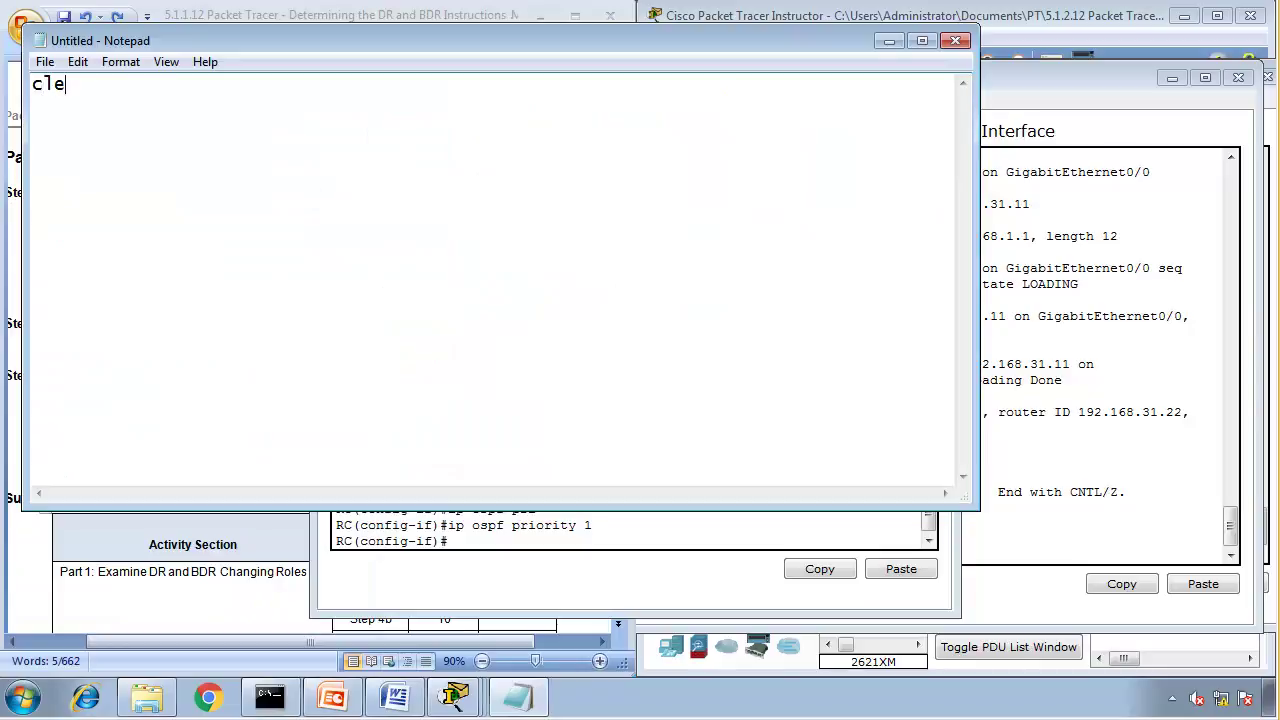
{"action": "type", "text": "ar ip ospf process "}
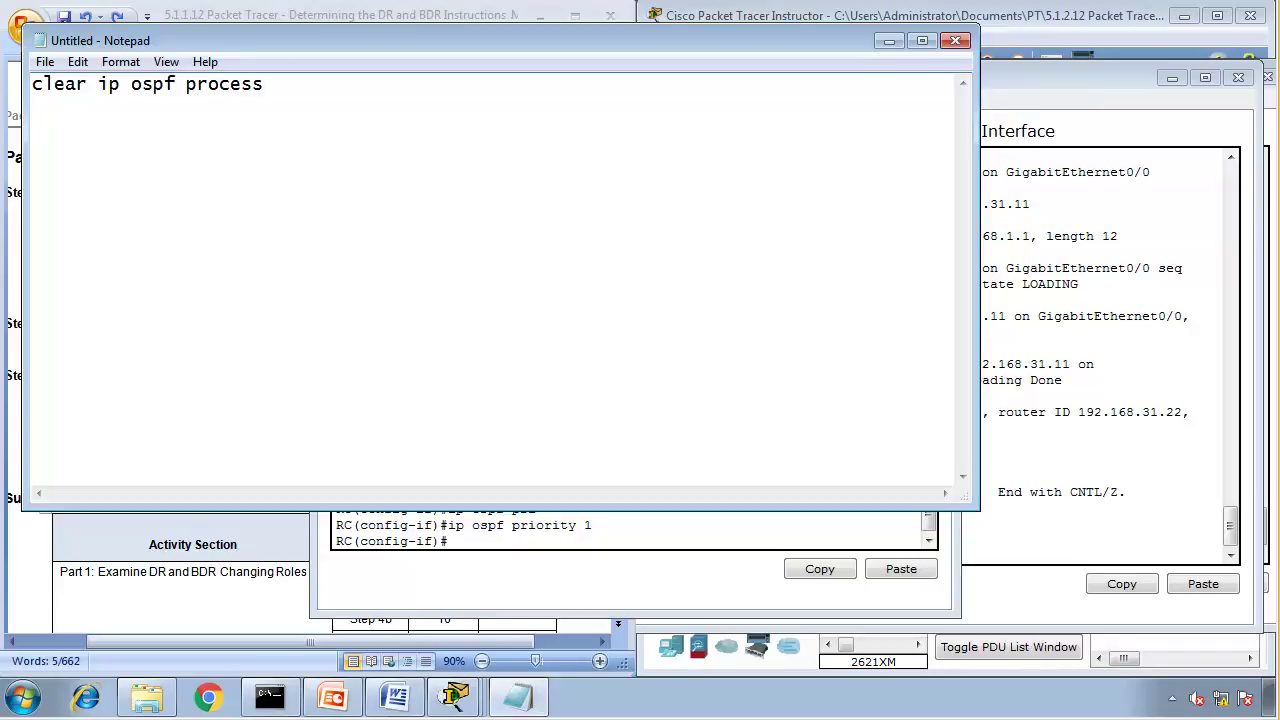
{"action": "type", "text": "y"}
{"action": "key", "text": "ctrl+a"}
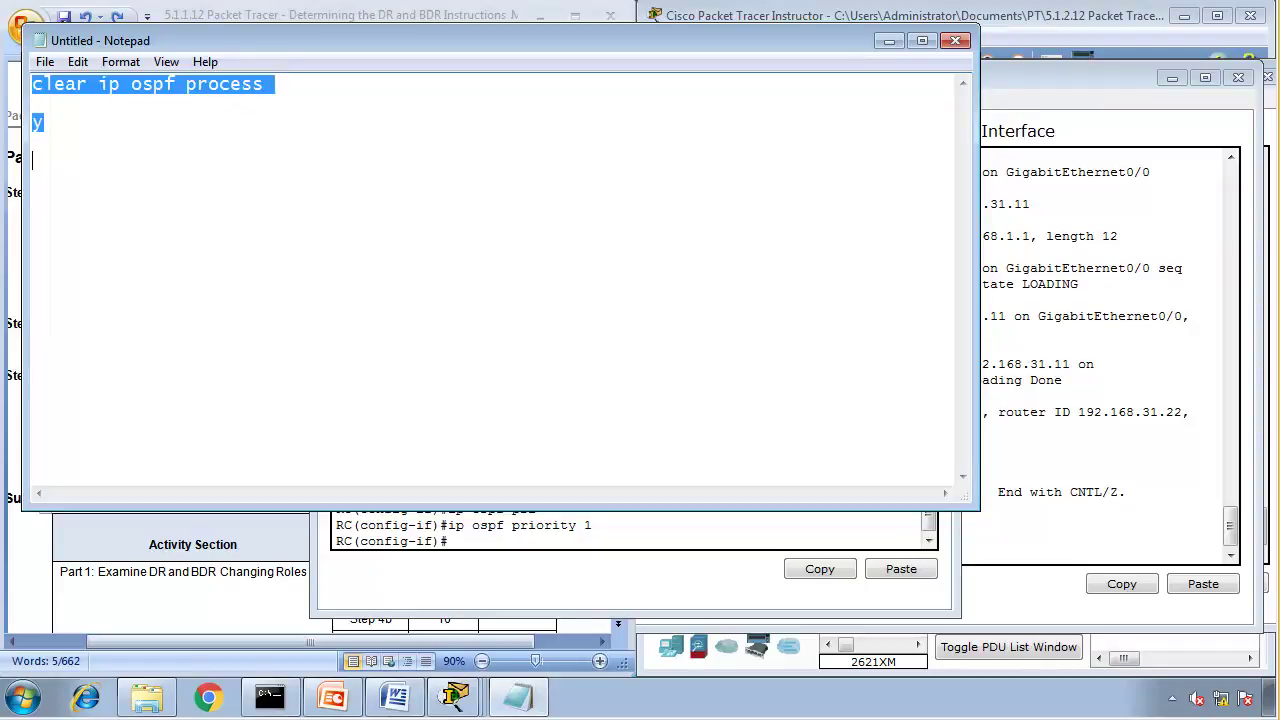
{"action": "right_click", "coordinate": [135, 78]}
{"action": "left_click", "coordinate": [194, 151]}
- Take RA out of configuration mode with end and dismiss the interface locked warning
{"action": "left_click", "coordinate": [1050, 281]}
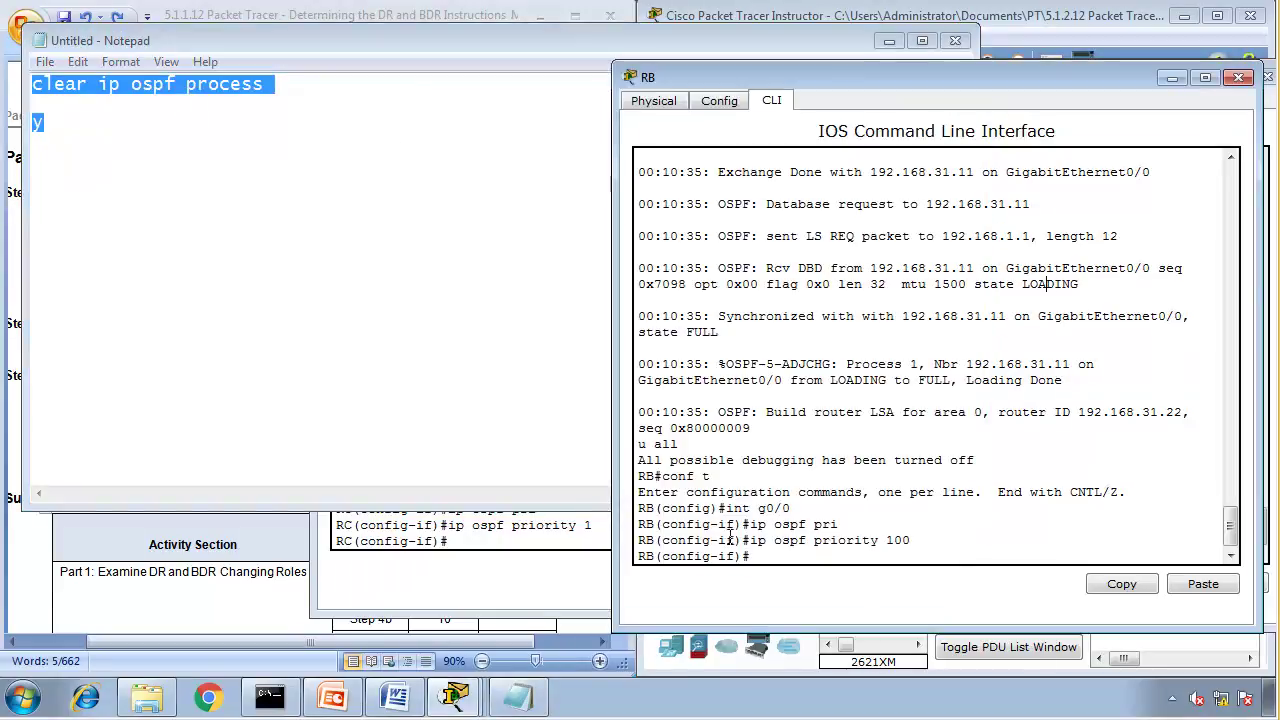
{"action": "mouse_move", "coordinate": [454, 697]}
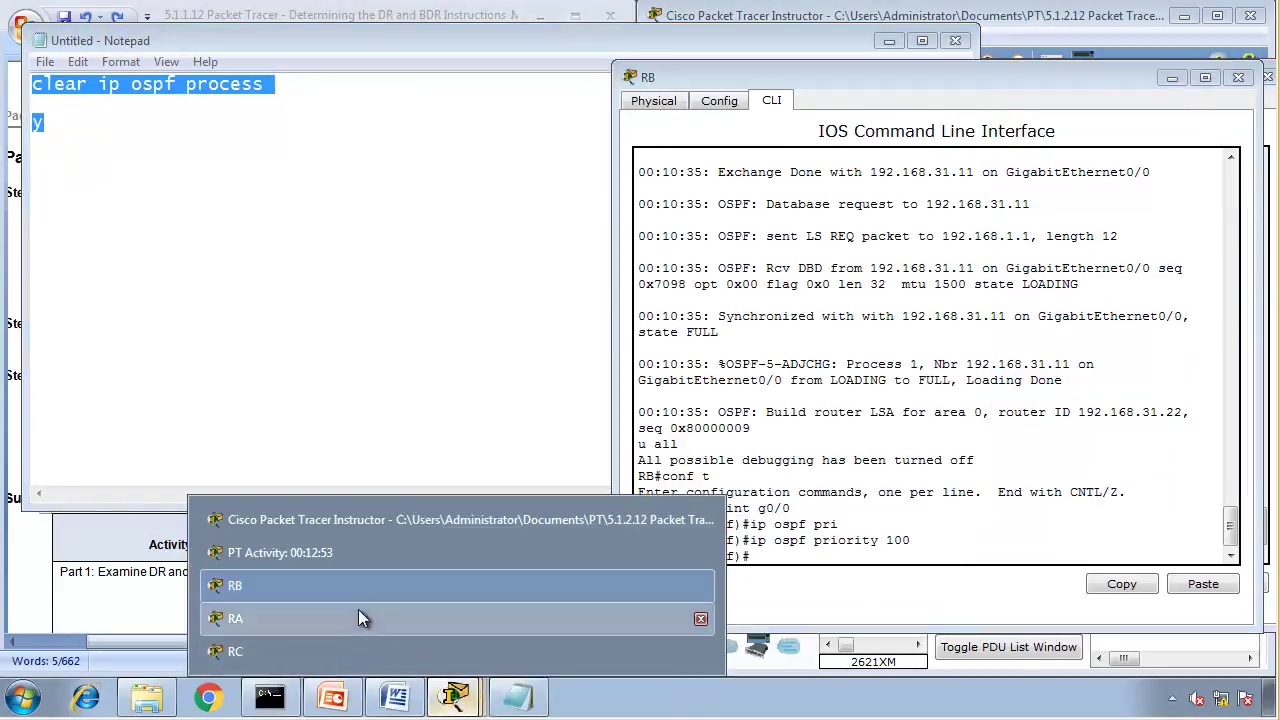
{"action": "left_click", "coordinate": [368, 616]}
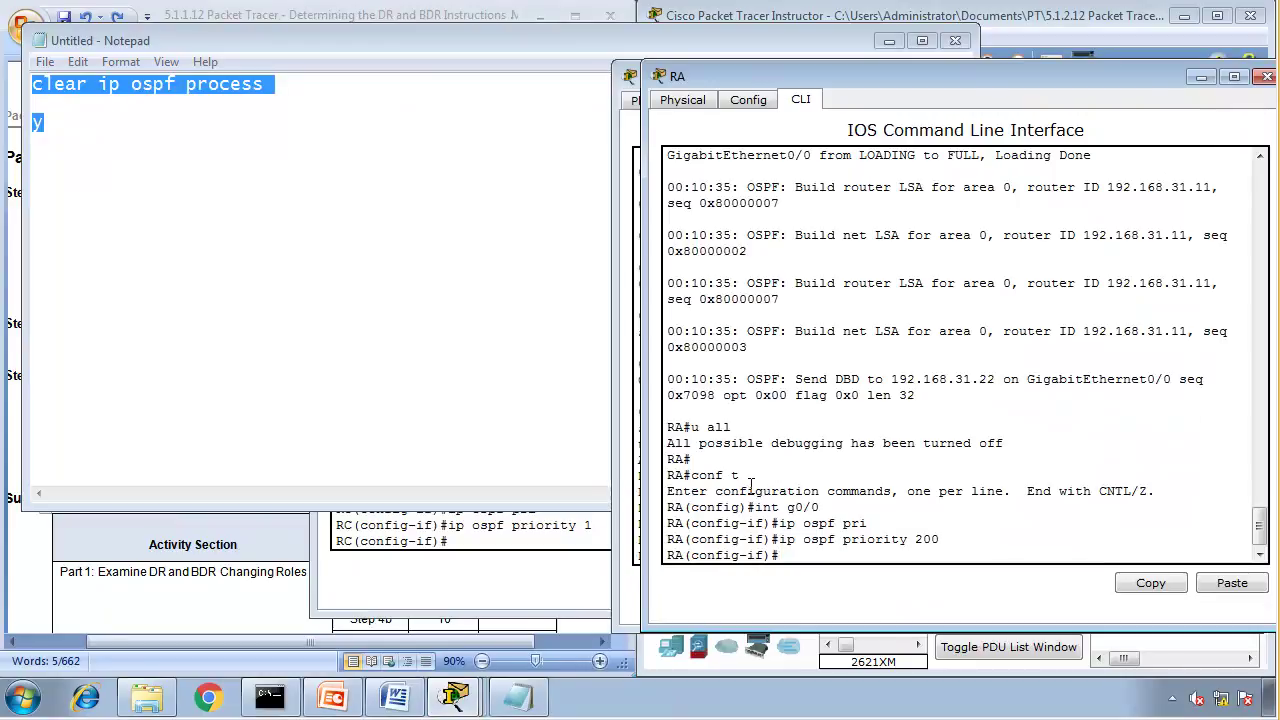
{"action": "type", "text": "end"}
{"action": "key", "text": "Return"}
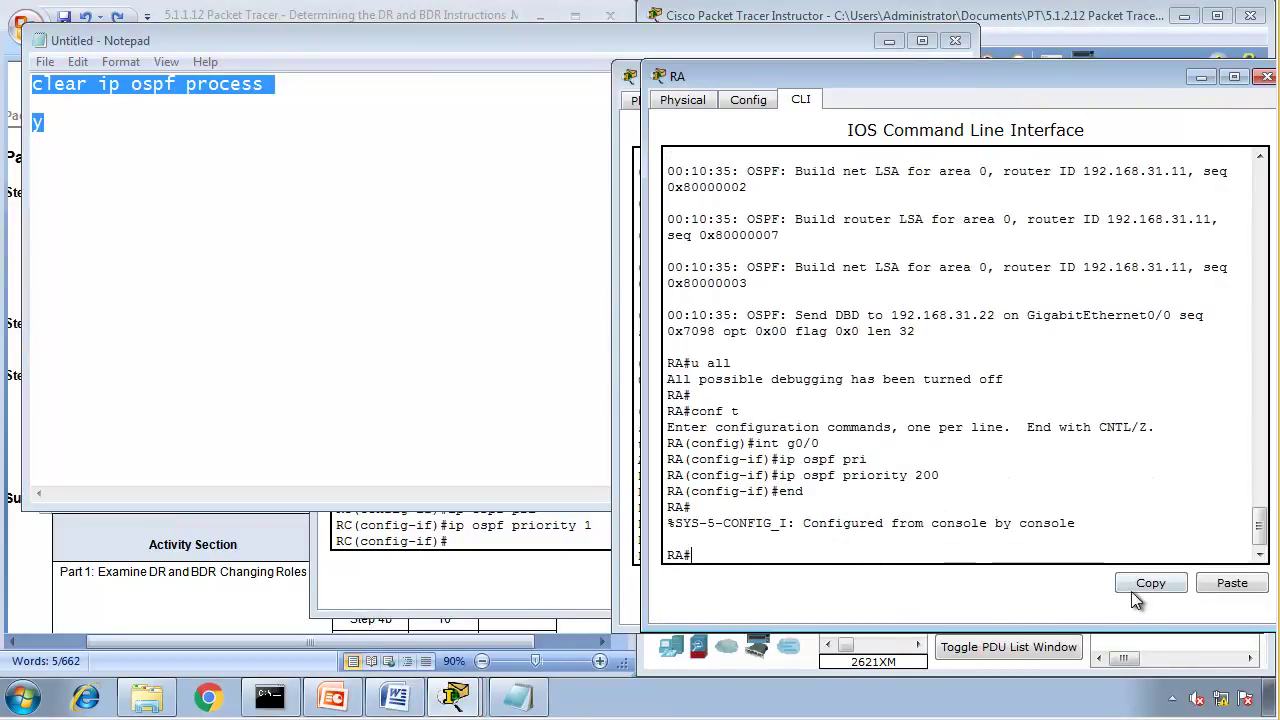
{"action": "left_click", "coordinate": [1232, 583]}
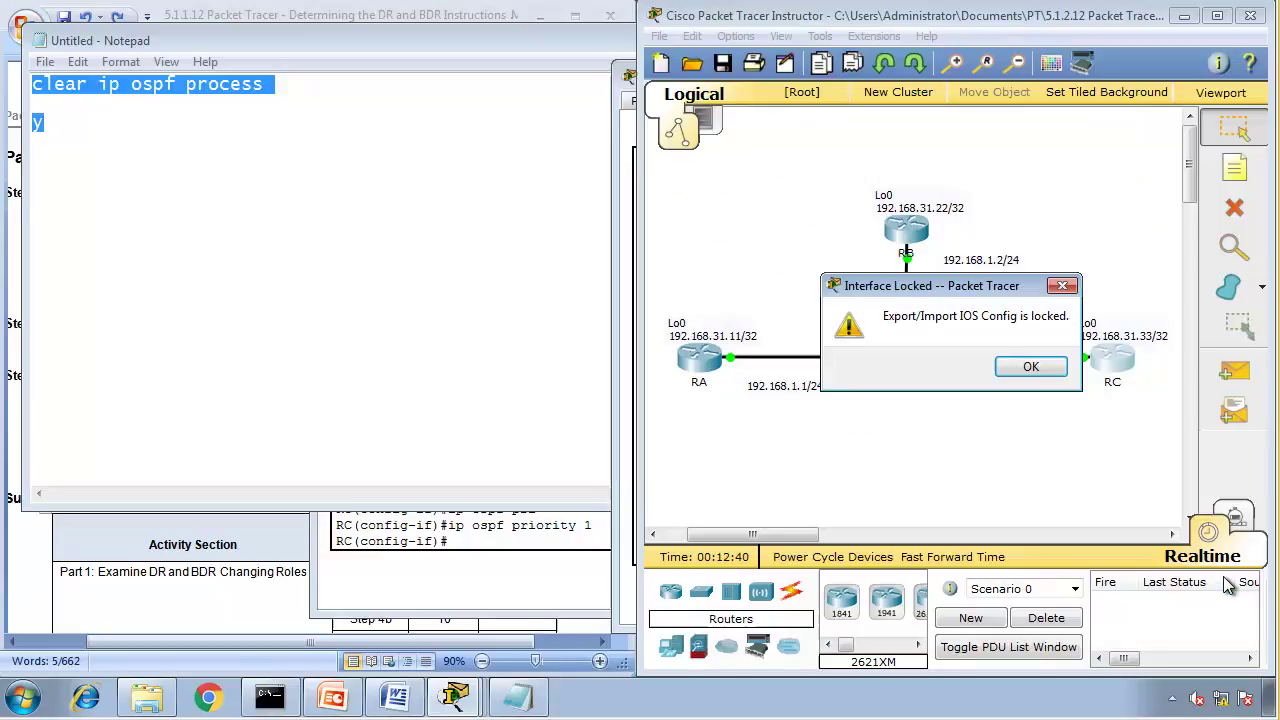
{"action": "left_click", "coordinate": [1020, 368]}
- Close the Notepad draft without saving
{"action": "key", "text": "alt+Tab"}
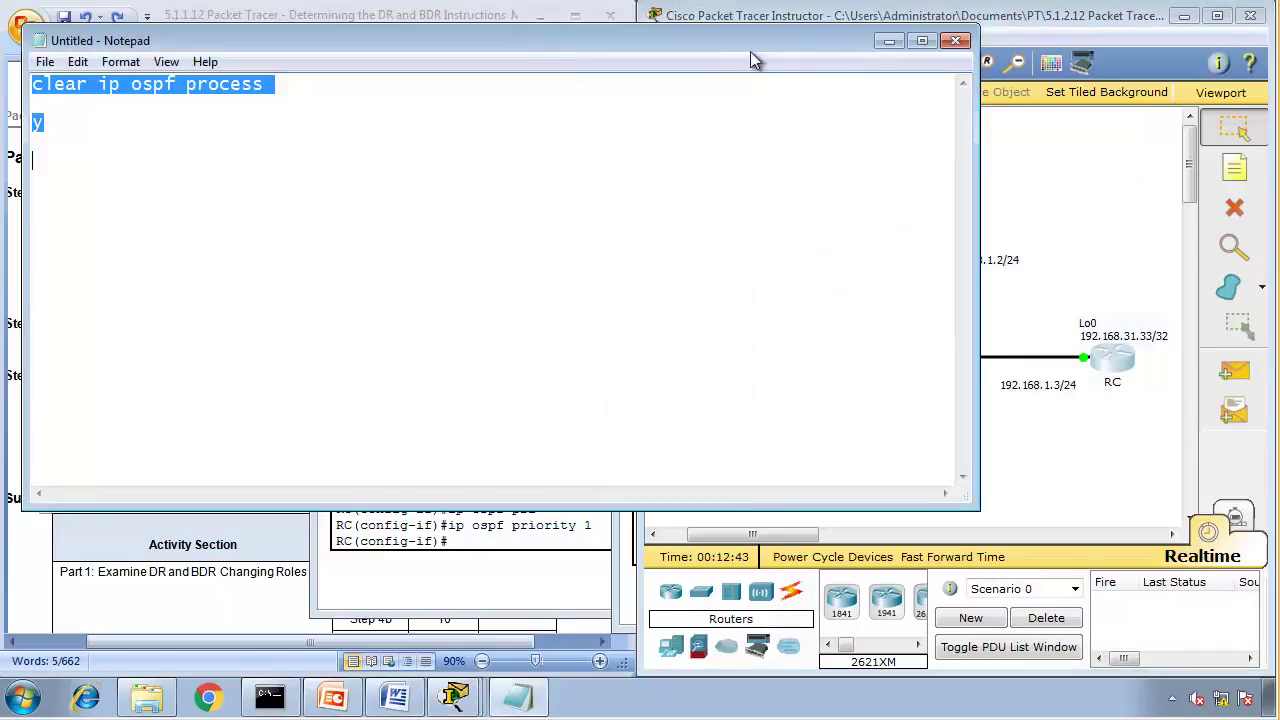
{"action": "left_click", "coordinate": [955, 41]}
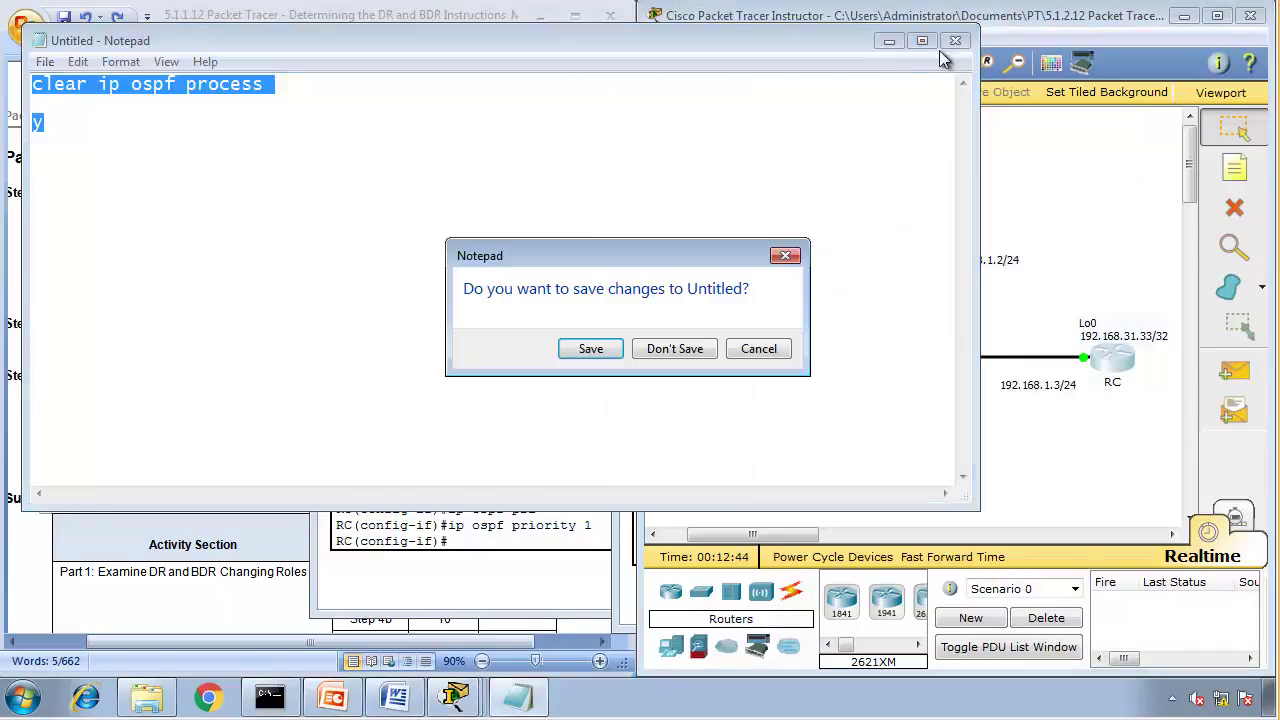
{"action": "left_click", "coordinate": [672, 349]}
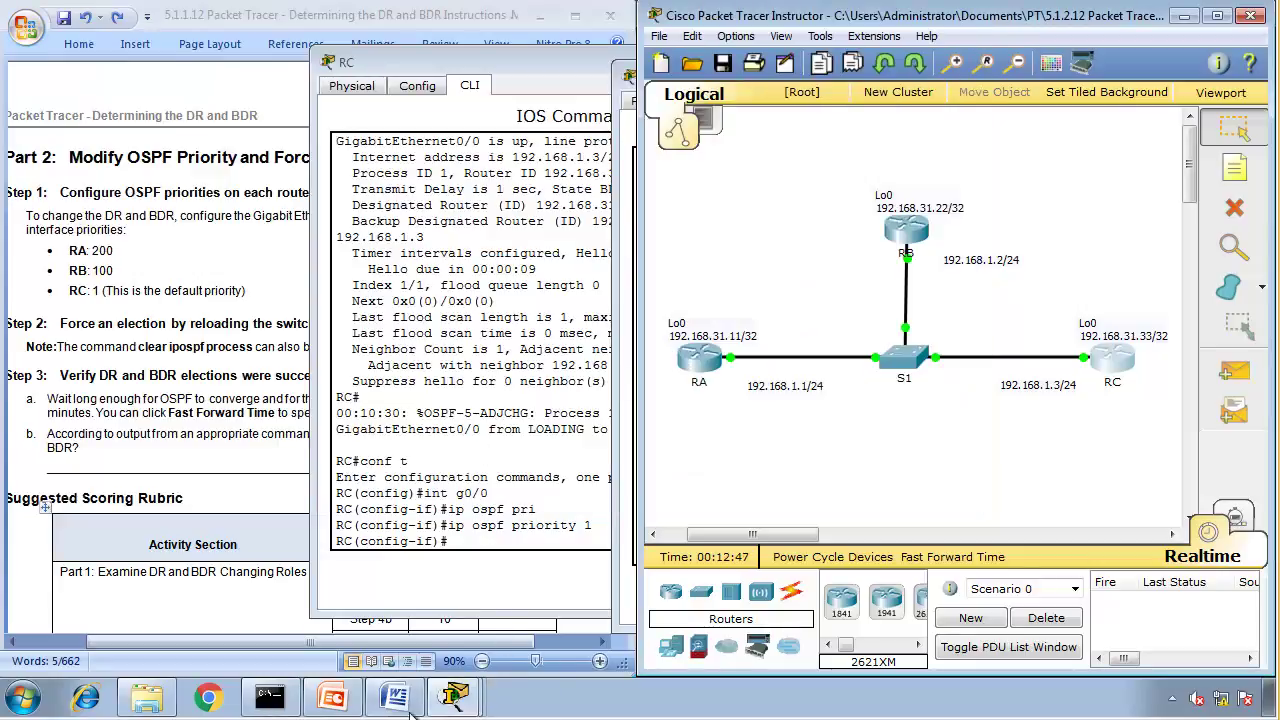
- Reset the OSPF process on RA with clear ip ospf process, confirming with y
{"action": "left_click", "coordinate": [452, 700]}
{"action": "left_click", "coordinate": [391, 615]}
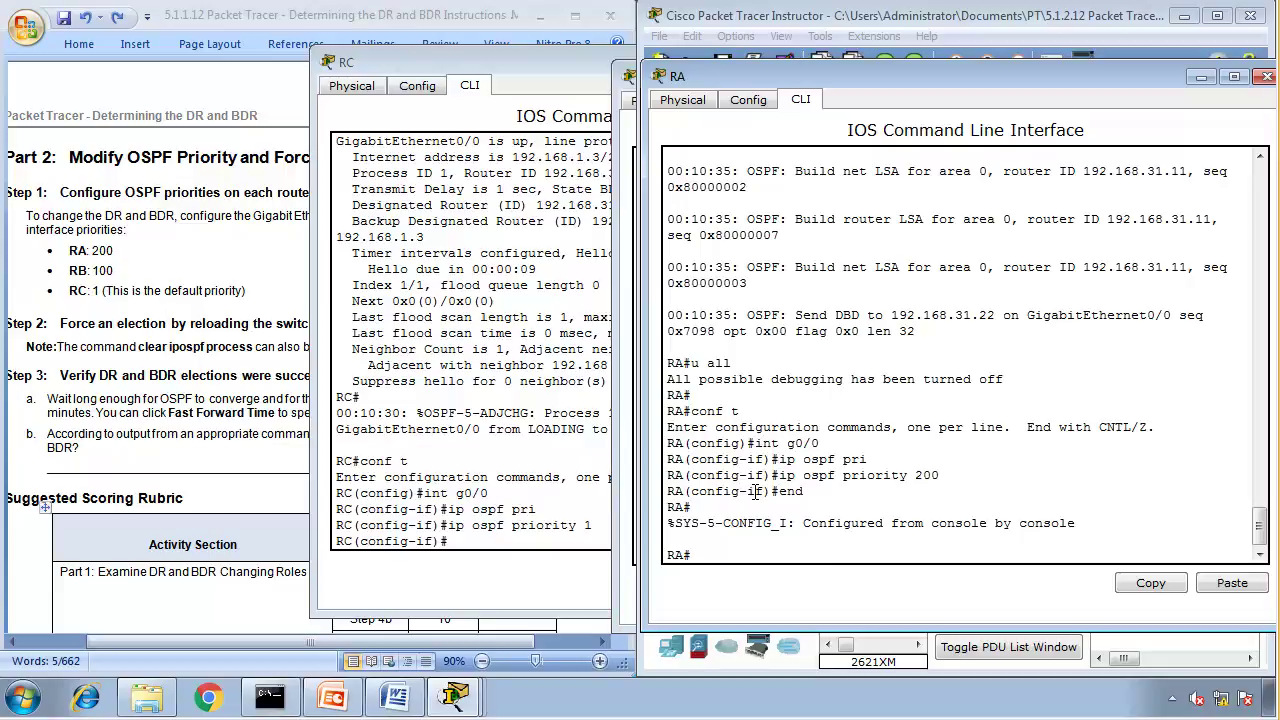
{"action": "type", "text": "clear ip ospf pro"}
{"action": "key", "text": "Tab"}
{"action": "key", "text": "Return"}
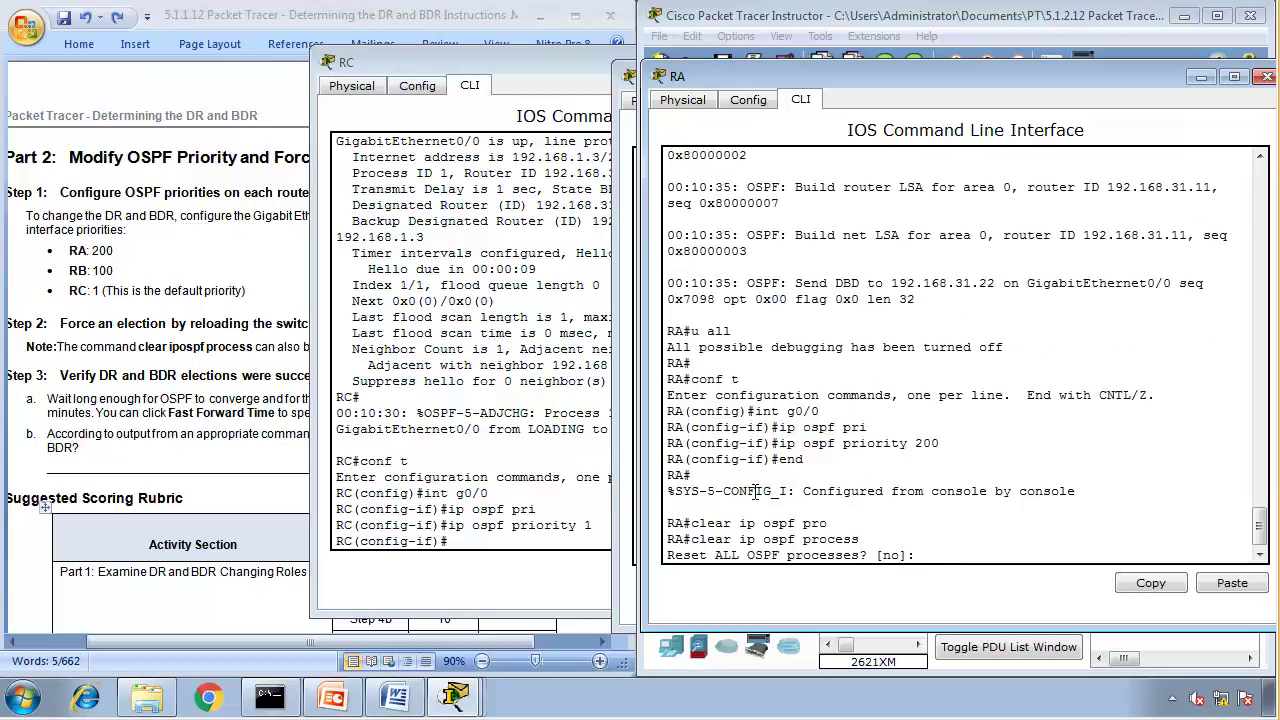
{"action": "type", "text": "y"}
{"action": "key", "text": "Return"}
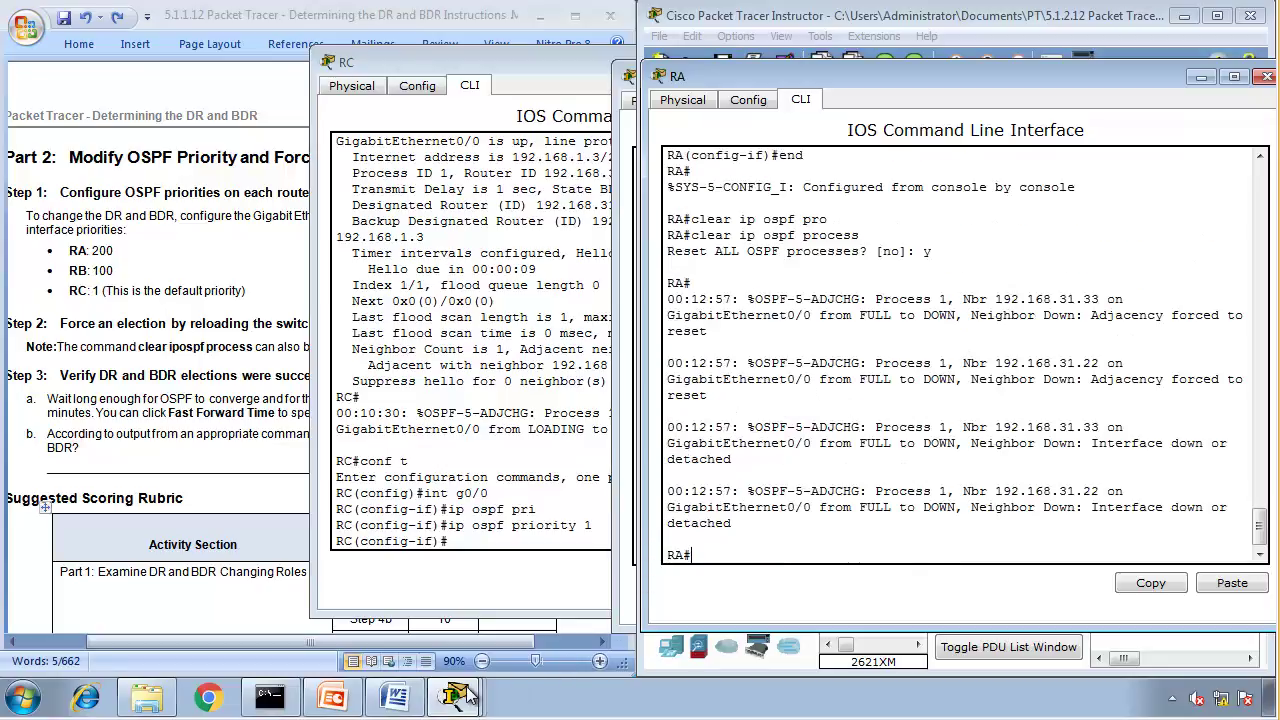
- On RB, exit configuration mode and reset its OSPF process, confirming with y
{"action": "left_click", "coordinate": [470, 697]}
{"action": "left_click", "coordinate": [420, 577]}
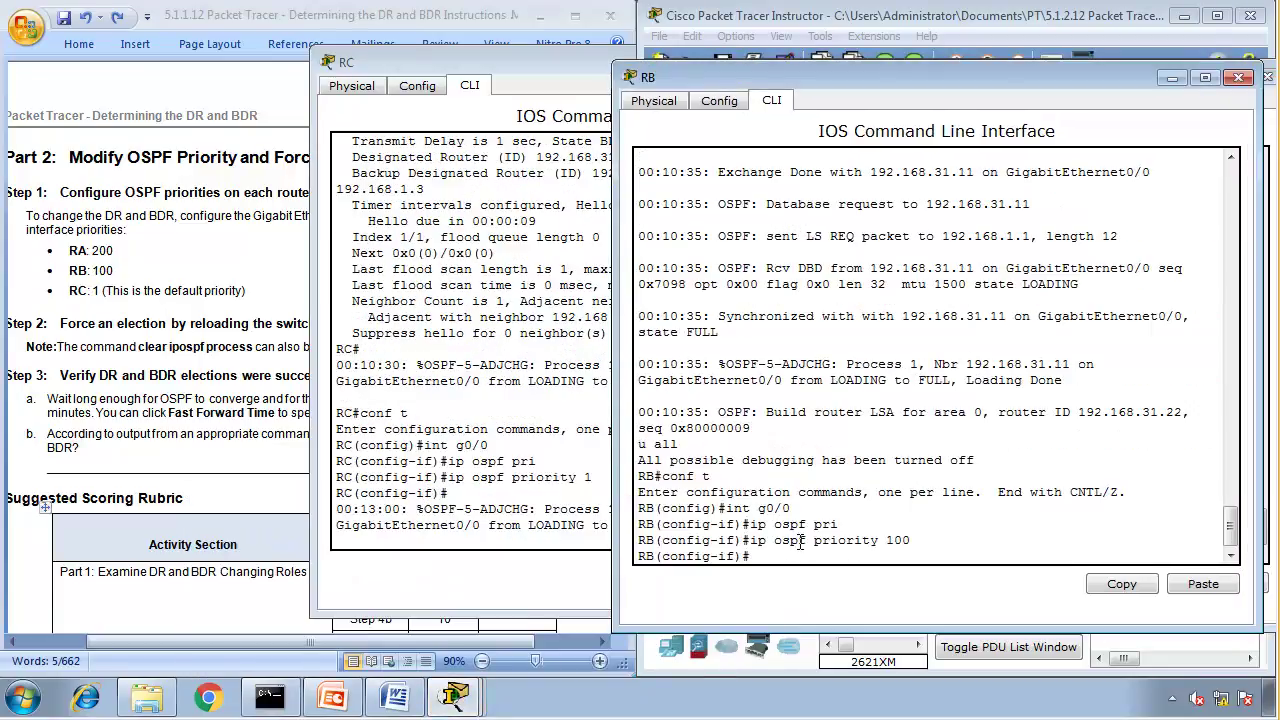
{"action": "type", "text": "end"}
{"action": "key", "text": "Return"}
{"action": "type", "text": "clear ip ospf proc"}
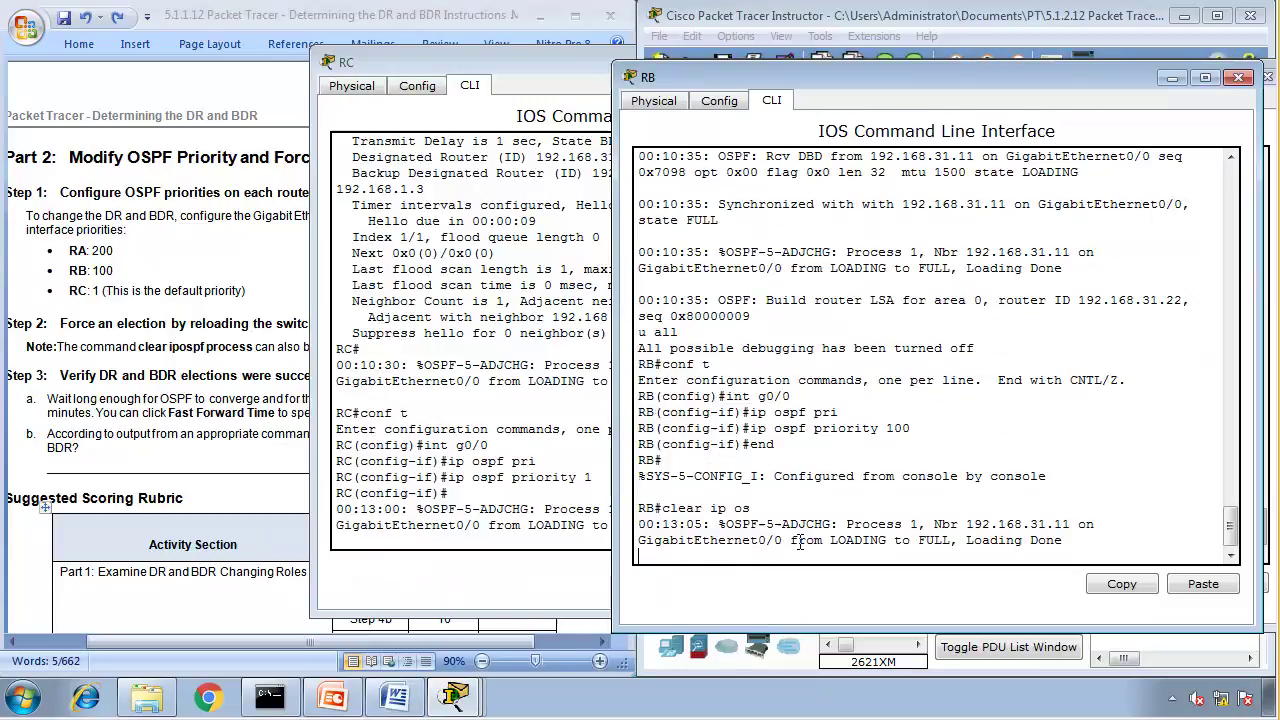
{"action": "key", "text": "Return"}
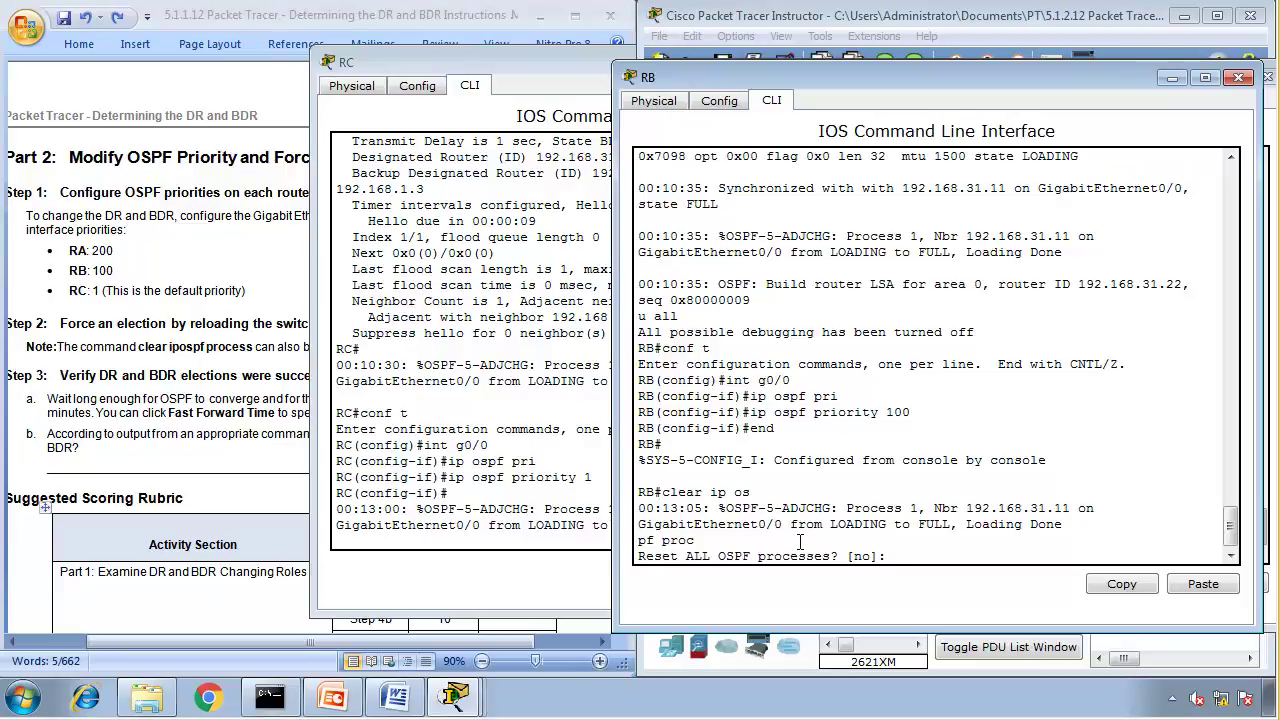
{"action": "type", "text": "y"}
{"action": "key", "text": "Return"}
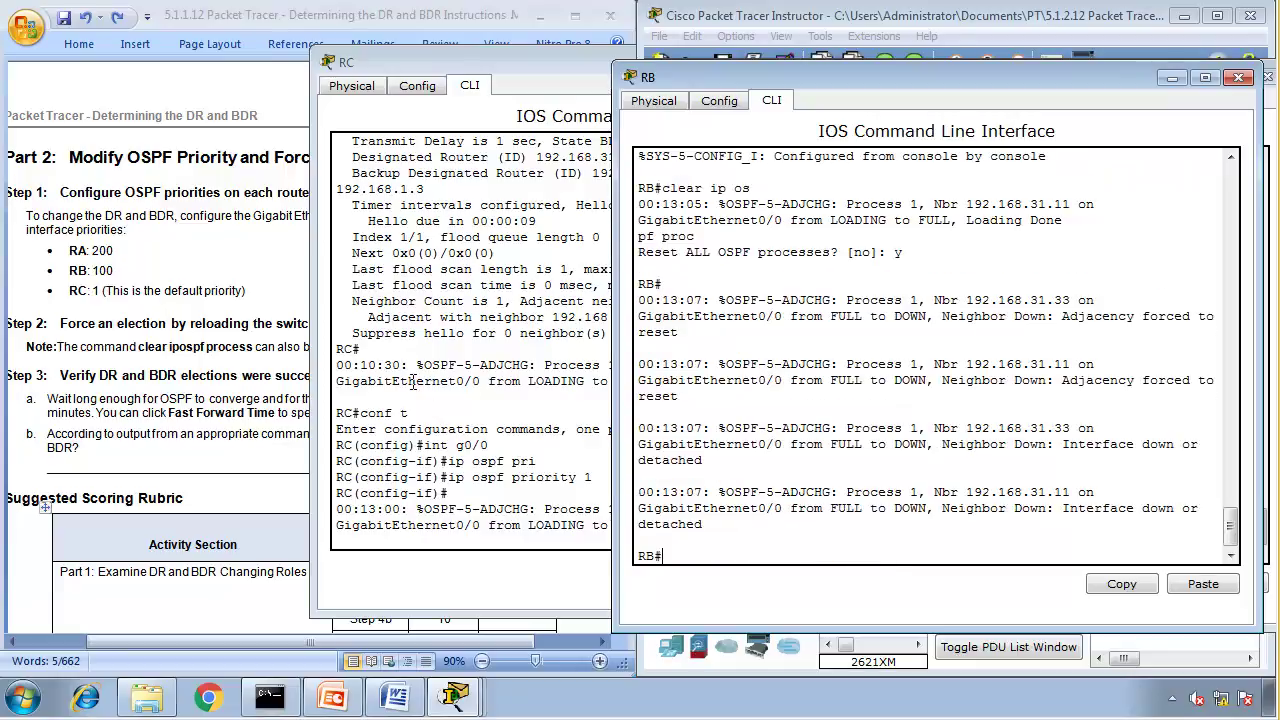
- On RC, exit configuration mode and reset its OSPF process, confirming with y
{"action": "left_click", "coordinate": [411, 382]}
{"action": "type", "text": "end"}
{"action": "key", "text": "Return"}
{"action": "key", "text": "Return"}
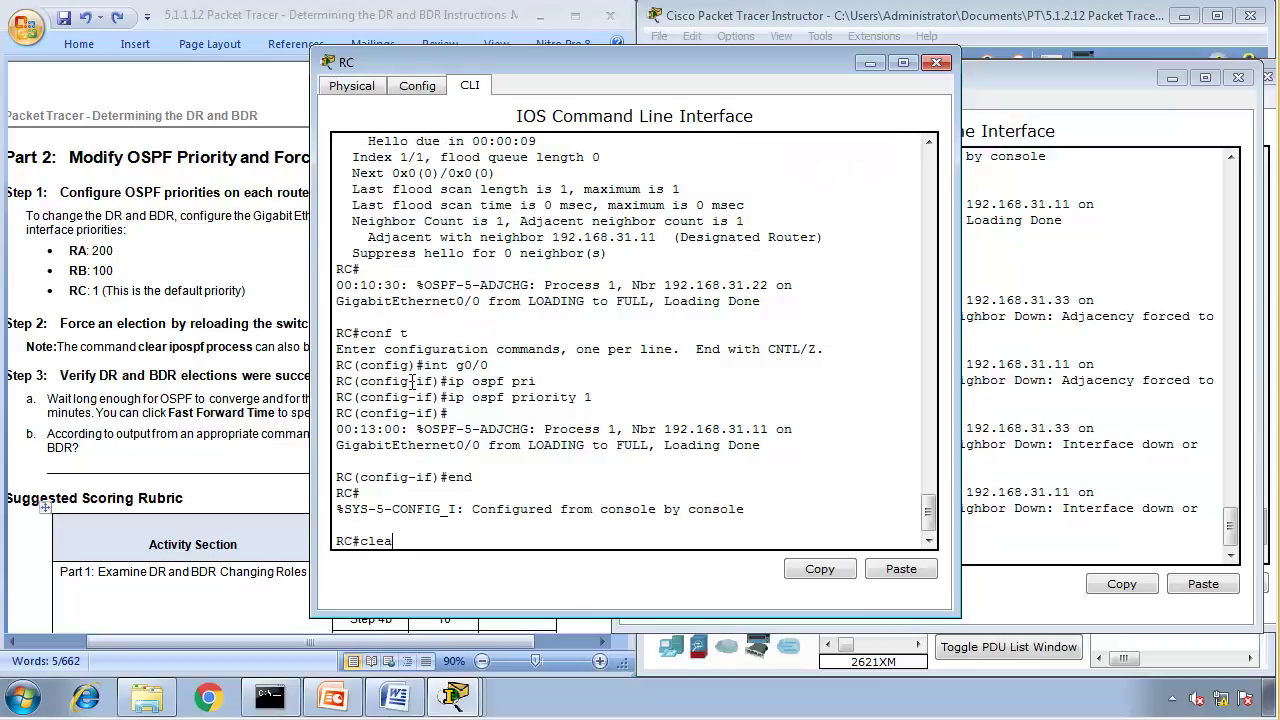
{"action": "type", "text": "clear ip ospf process"}
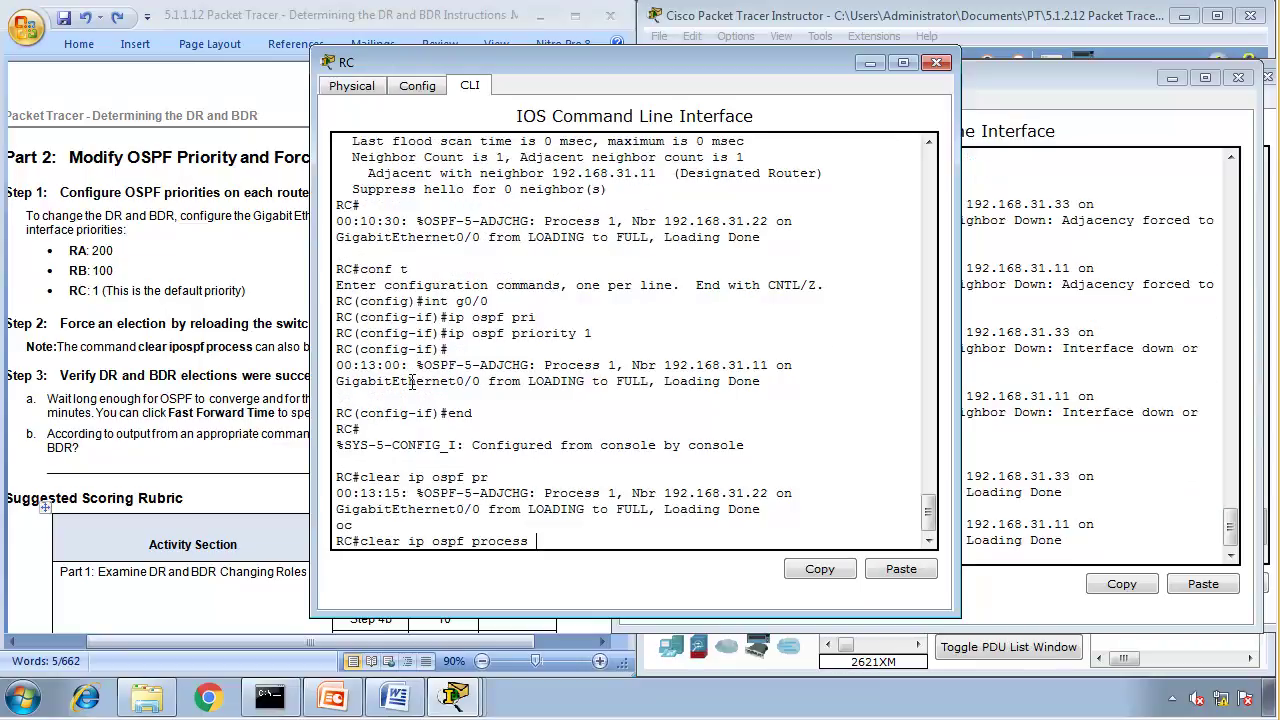
{"action": "key", "text": "Return"}
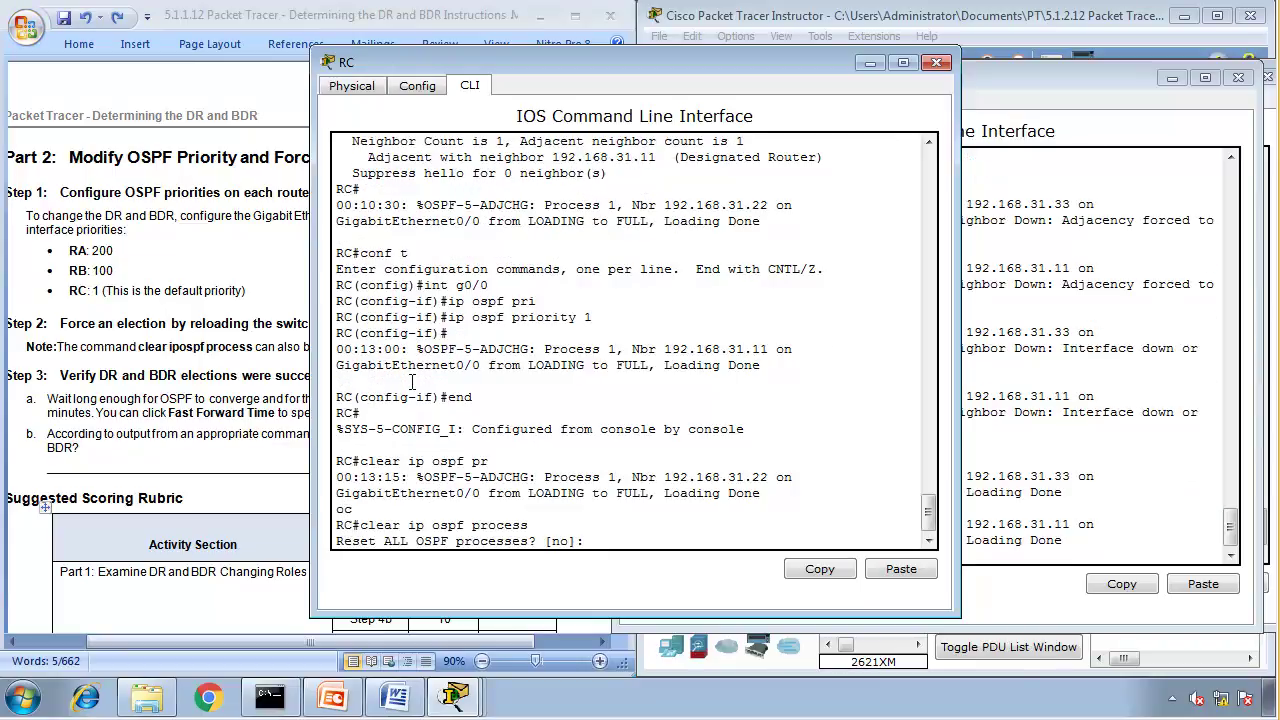
{"action": "type", "text": "y"}
{"action": "key", "text": "Return"}
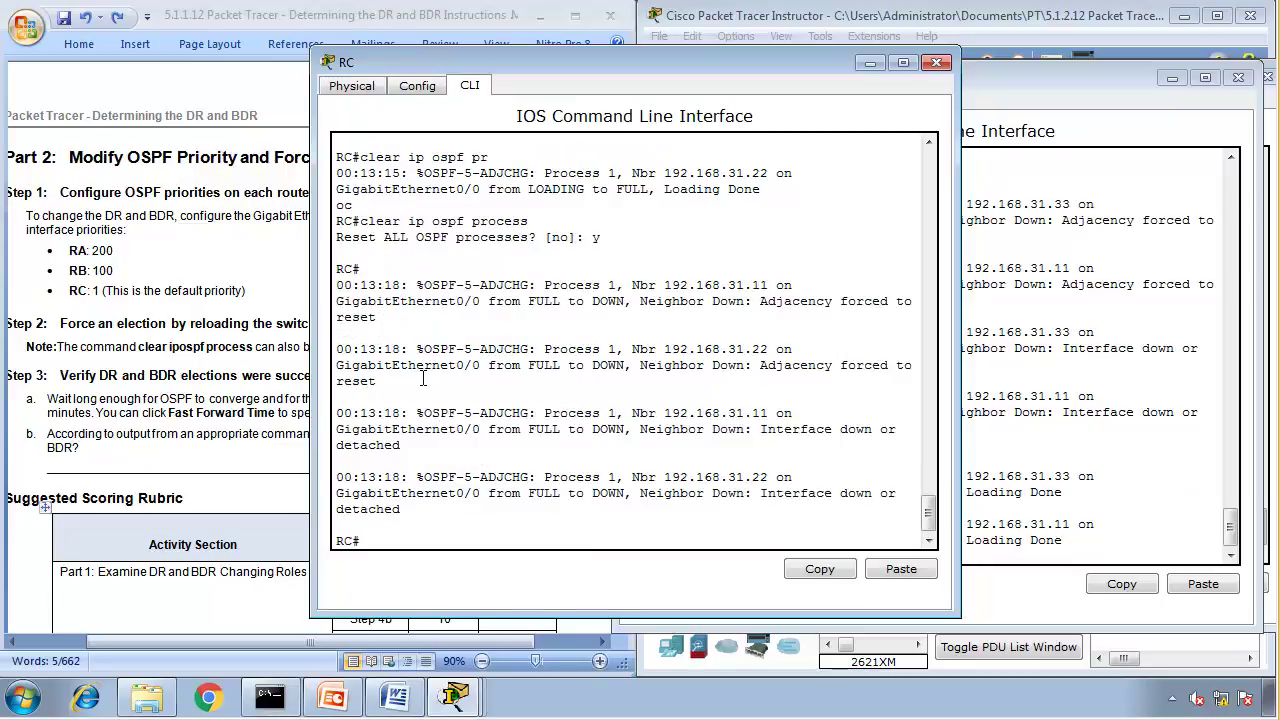
- On RA, run show ip ospf interface g0/0 and confirm its State is DR
{"action": "left_click", "coordinate": [455, 697]}
{"action": "left_click", "coordinate": [381, 617]}
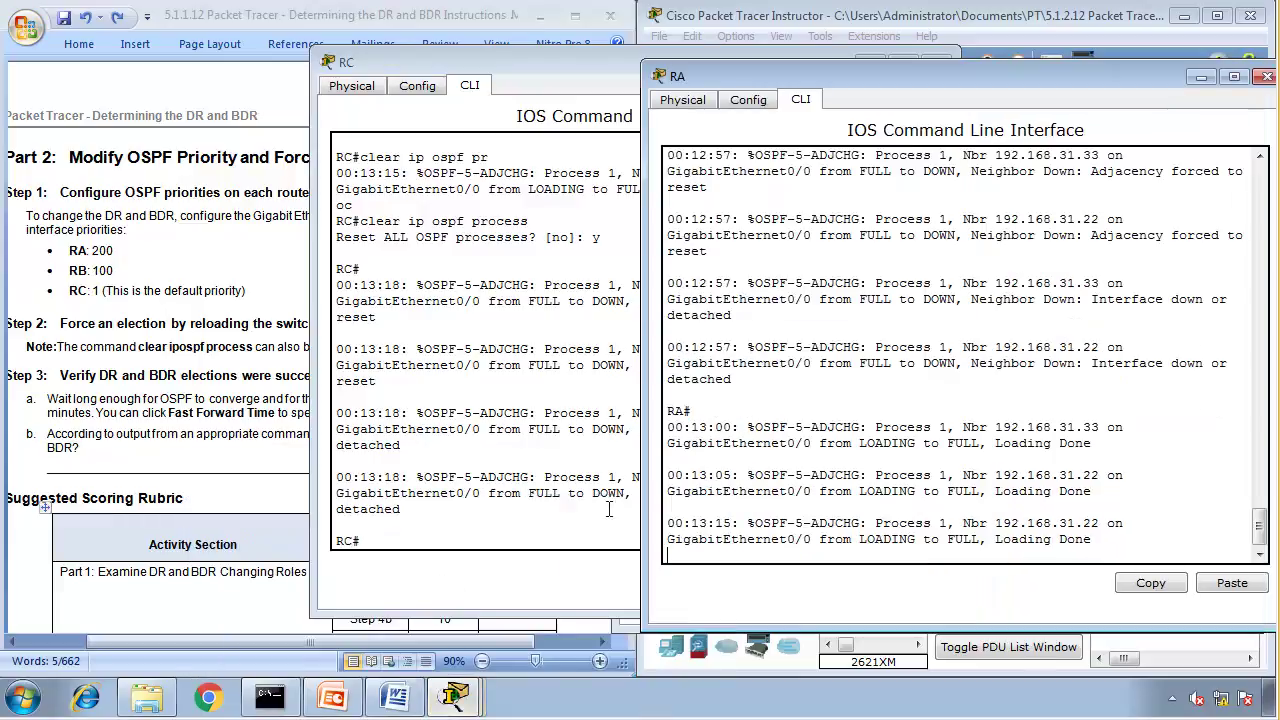
{"action": "key", "text": "Return"}
{"action": "key", "text": "Return"}
{"action": "type", "text": "show"}
{"action": "type", "text": " ip "}
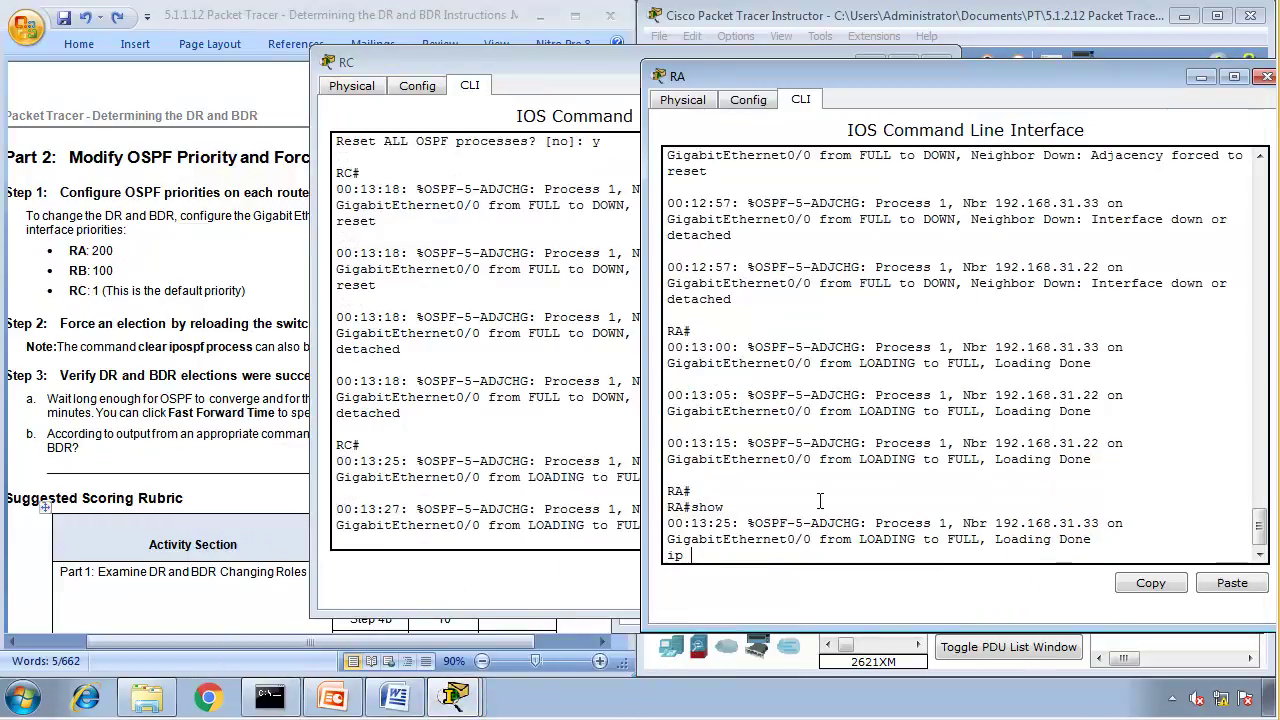
{"action": "type", "text": "ospf in"}
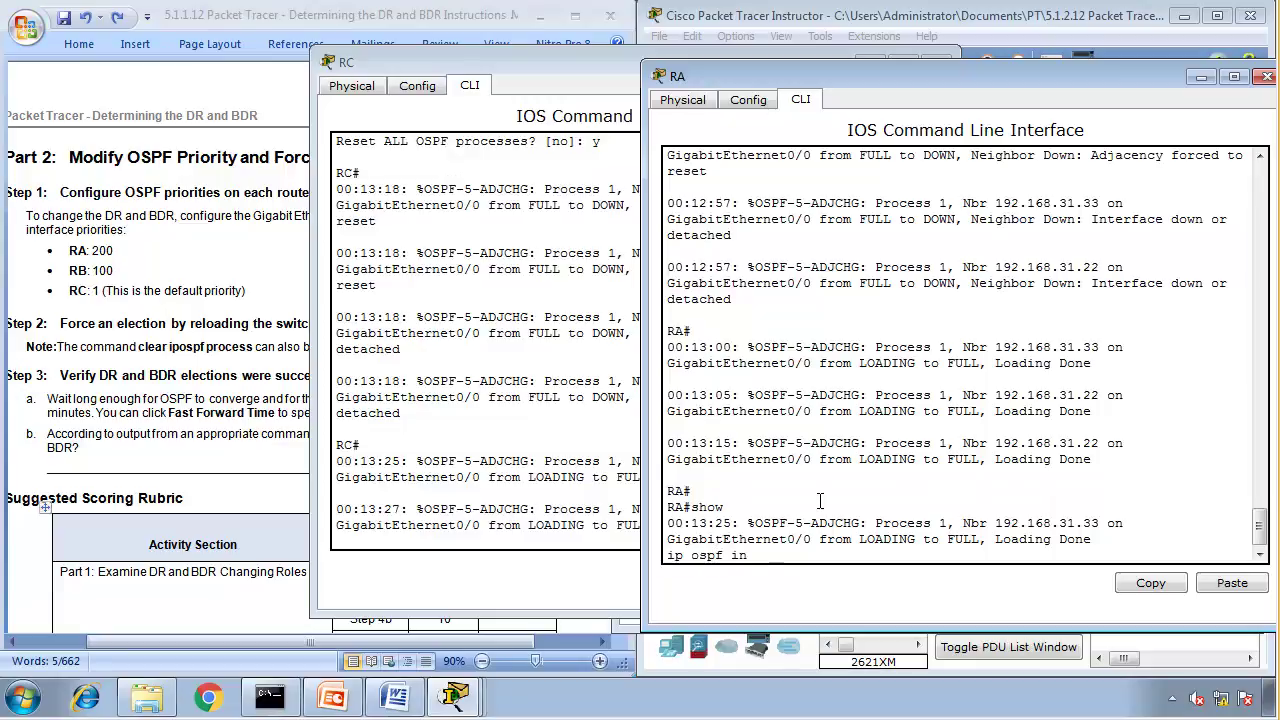
{"action": "type", "text": " g0/0"}
{"action": "key", "text": "Return"}
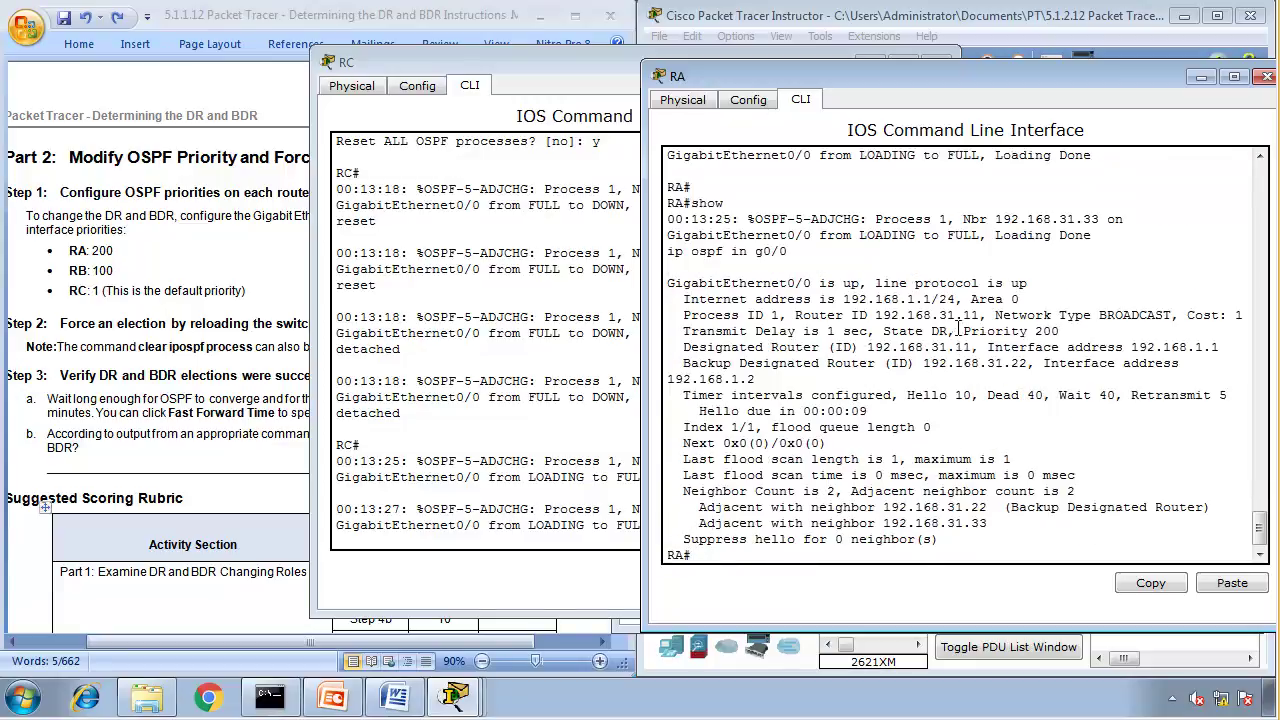
{"action": "left_click_drag", "start_coordinate": [955, 331], "coordinate": [885, 338]}
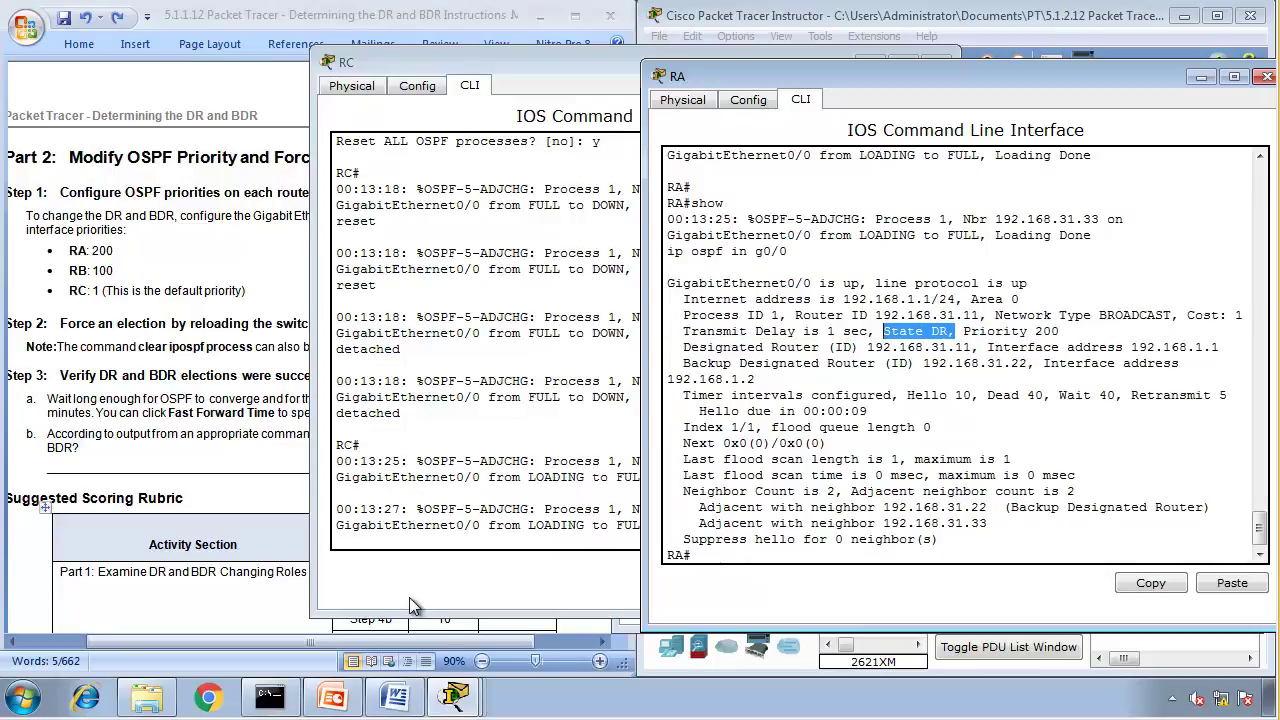
- On RB, display the OSPF interface details and confirm its state is BDR
{"action": "left_click", "coordinate": [455, 697]}
{"action": "left_click", "coordinate": [377, 583]}
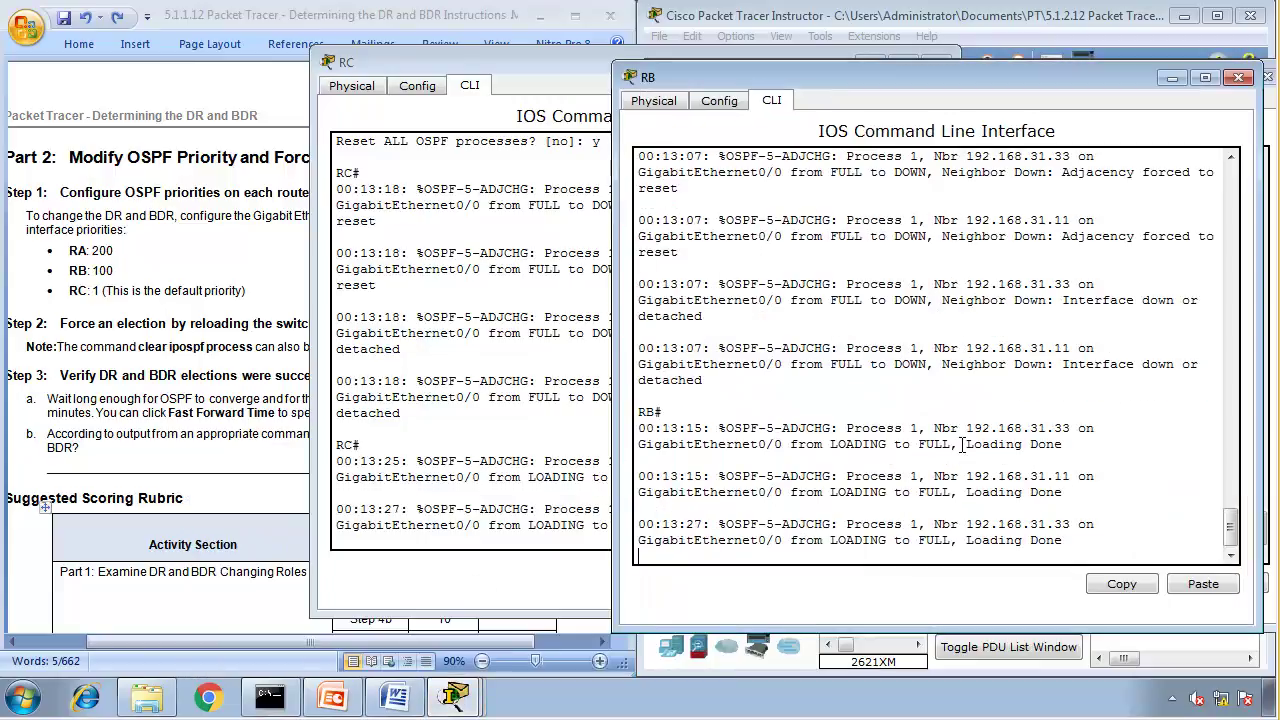
{"action": "key", "text": "Return"}
{"action": "type", "text": "show ip ospf pro"}
{"action": "key", "text": "Tab"}
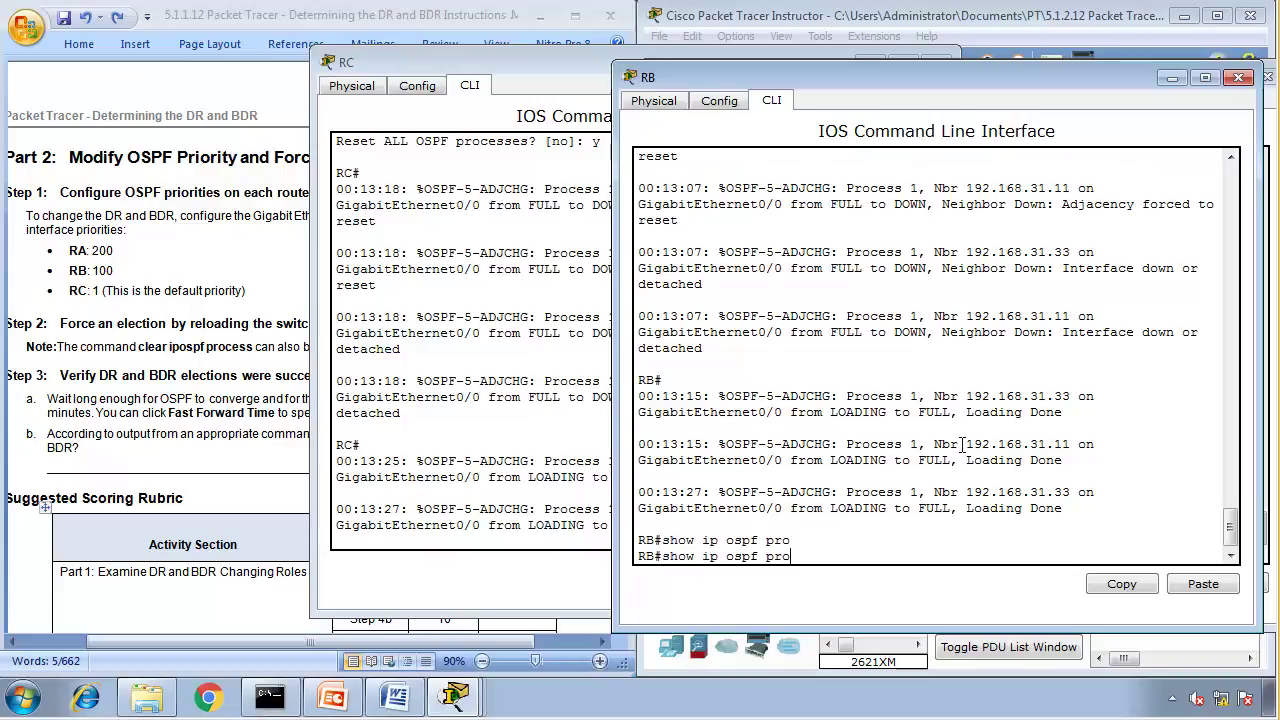
{"action": "key", "text": "BackSpace"}
{"action": "key", "text": "BackSpace"}
{"action": "type", "text": "er"}
{"action": "key", "text": "Tab"}
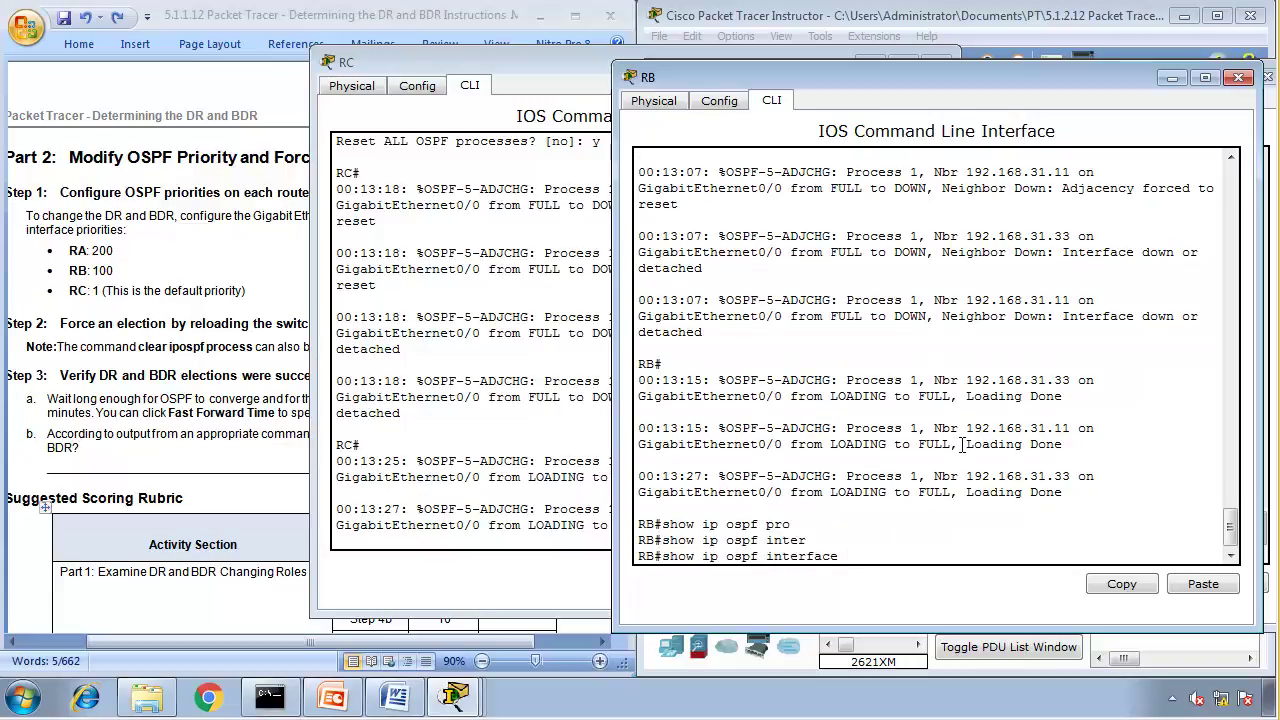
{"action": "key", "text": "Return"}
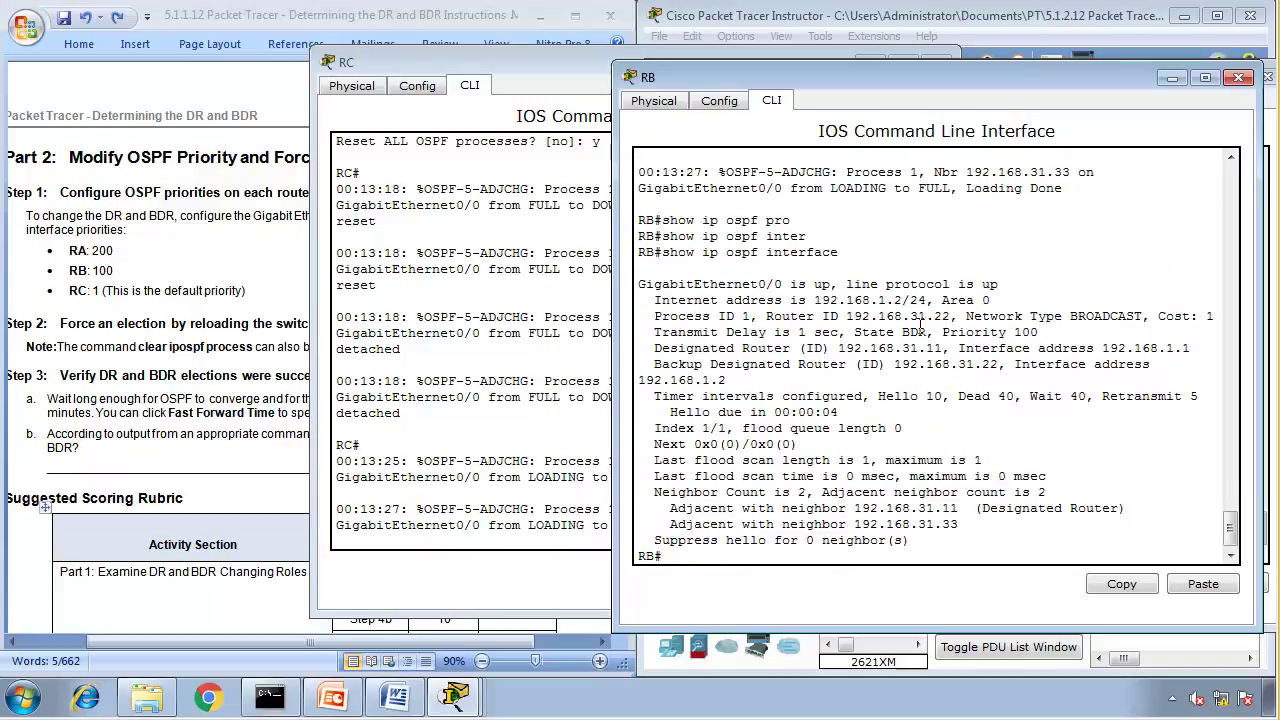
{"action": "left_click_drag", "start_coordinate": [928, 316], "coordinate": [870, 332]}
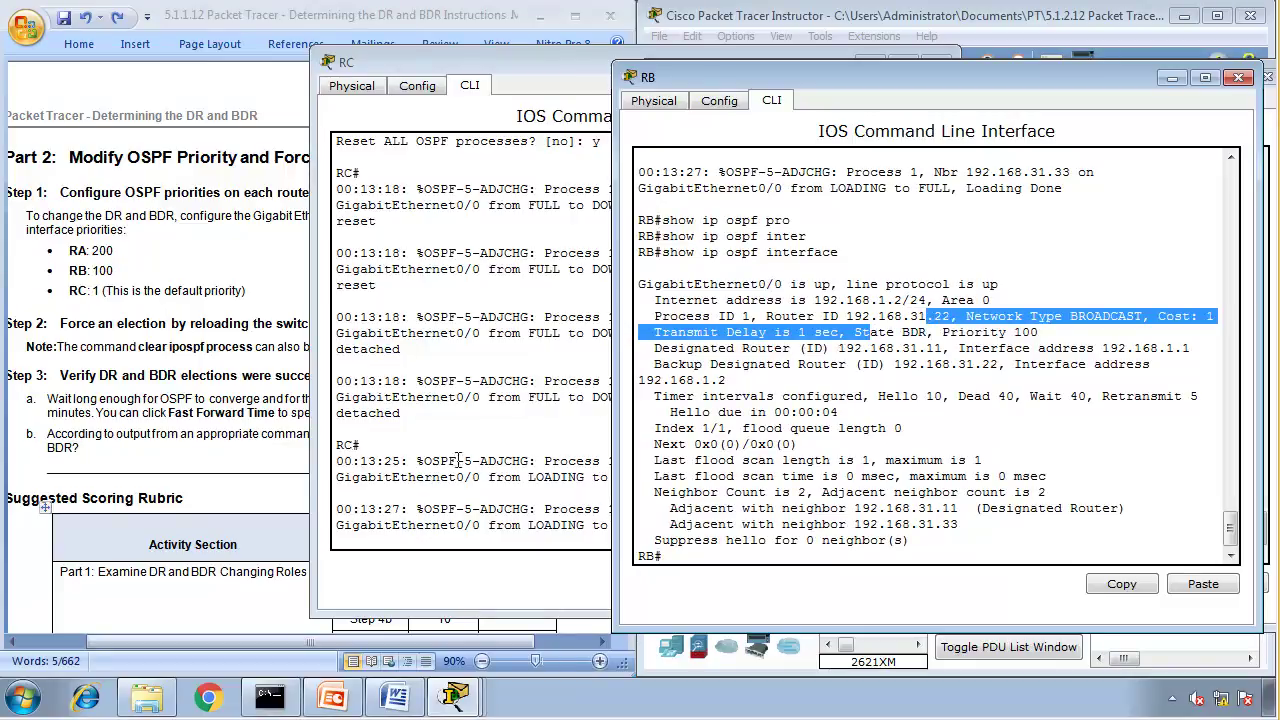
- On RC, confirm the OSPF state is DROTHER, then match RA's 200 priority in the lab instructions
{"action": "left_click", "coordinate": [548, 449]}
{"action": "key", "text": "Return"}
{"action": "key", "text": "Return"}
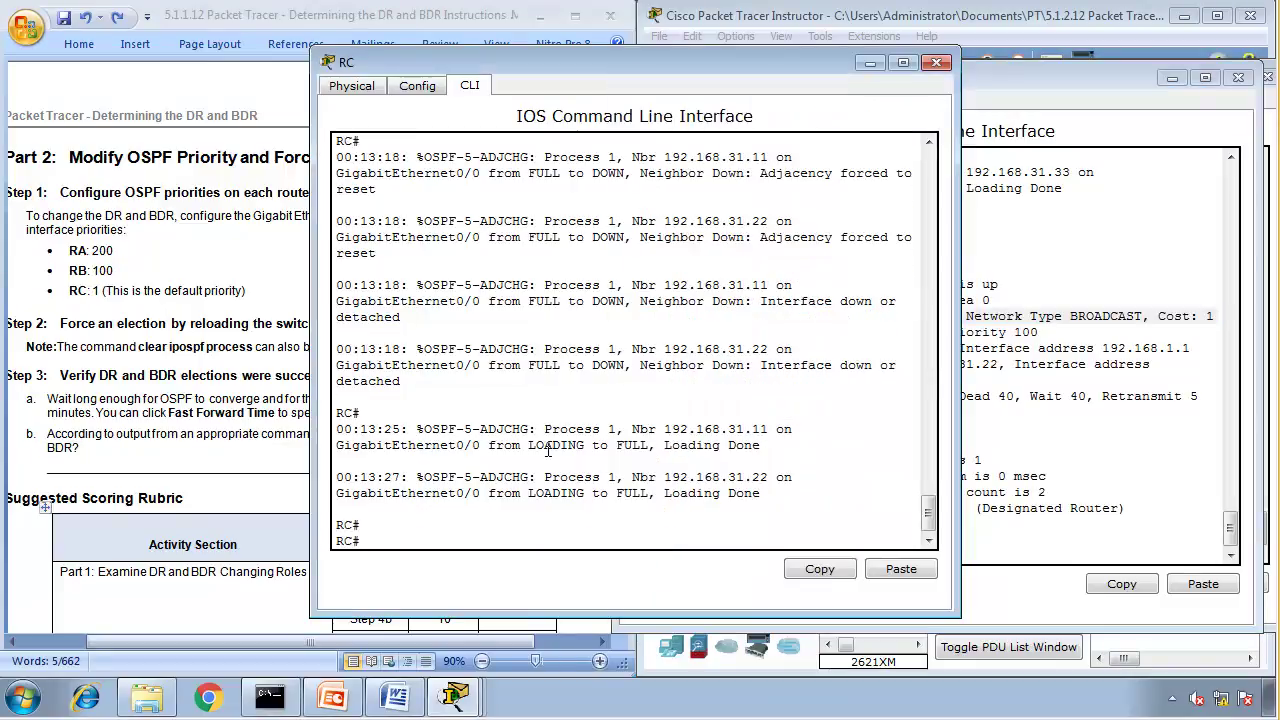
{"action": "type", "text": "show ip ospf int"}
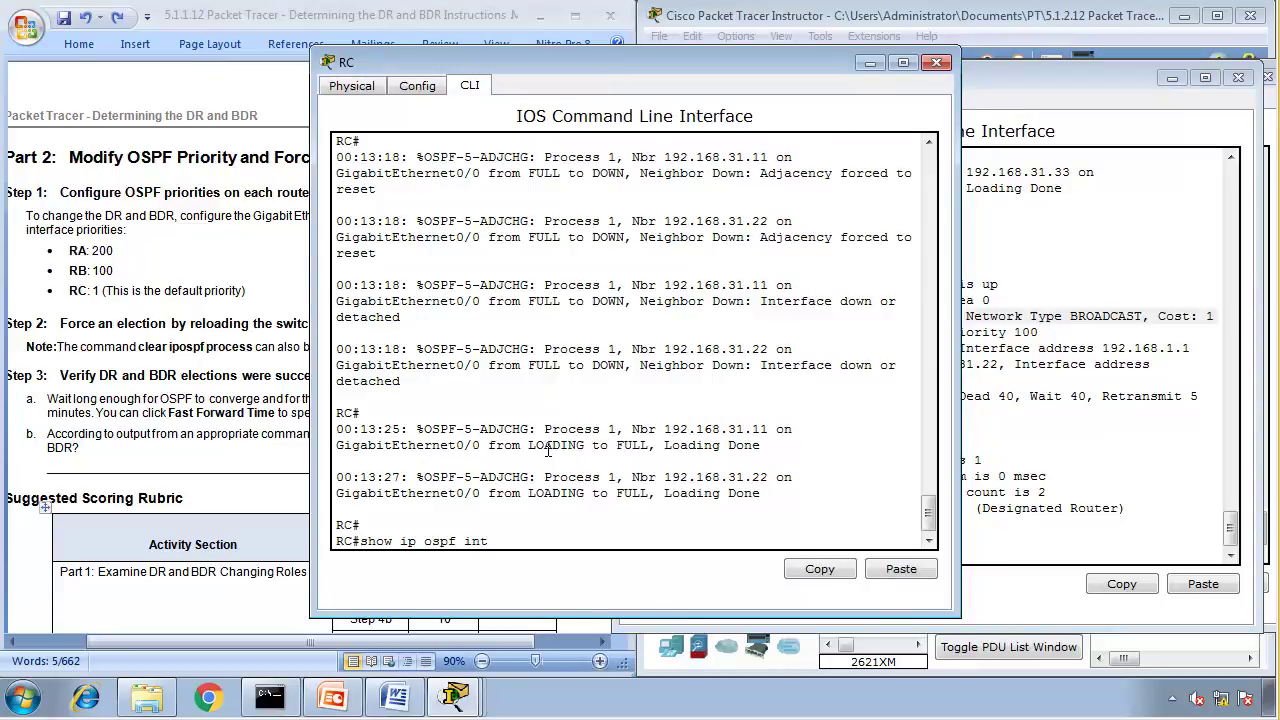
{"action": "key", "text": "Return"}
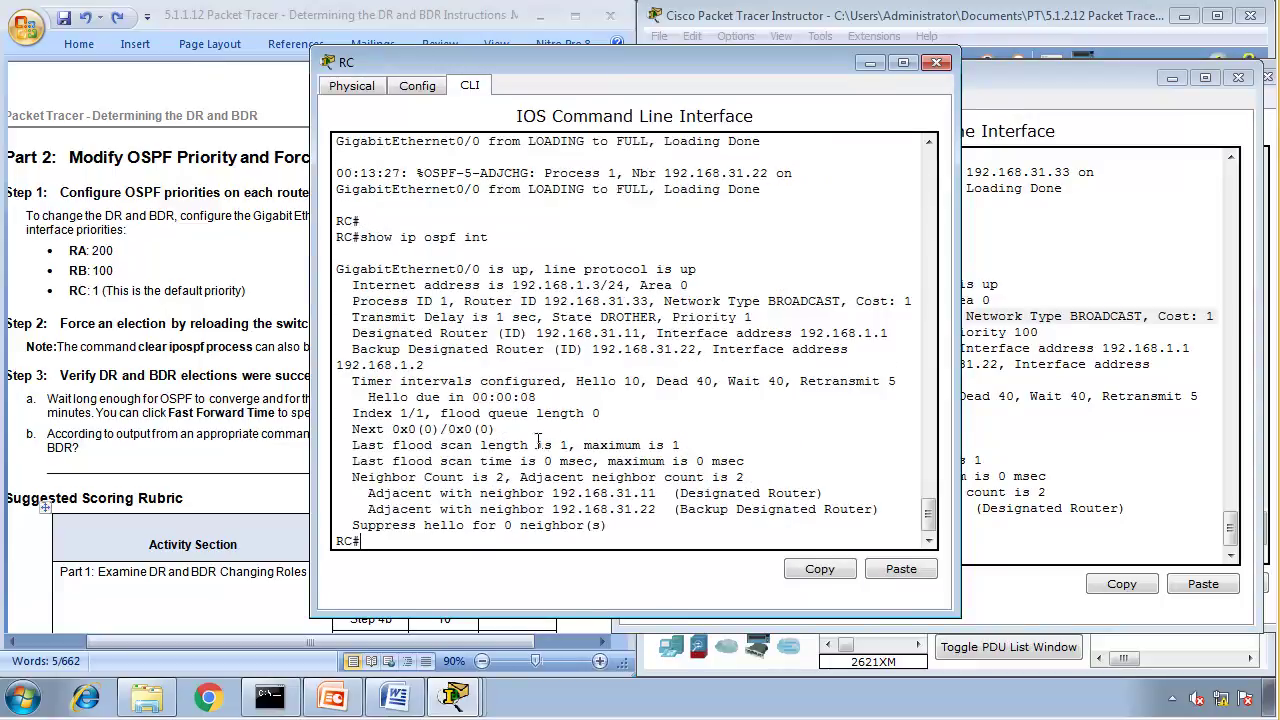
{"action": "left_click_drag", "start_coordinate": [663, 317], "coordinate": [552, 318]}
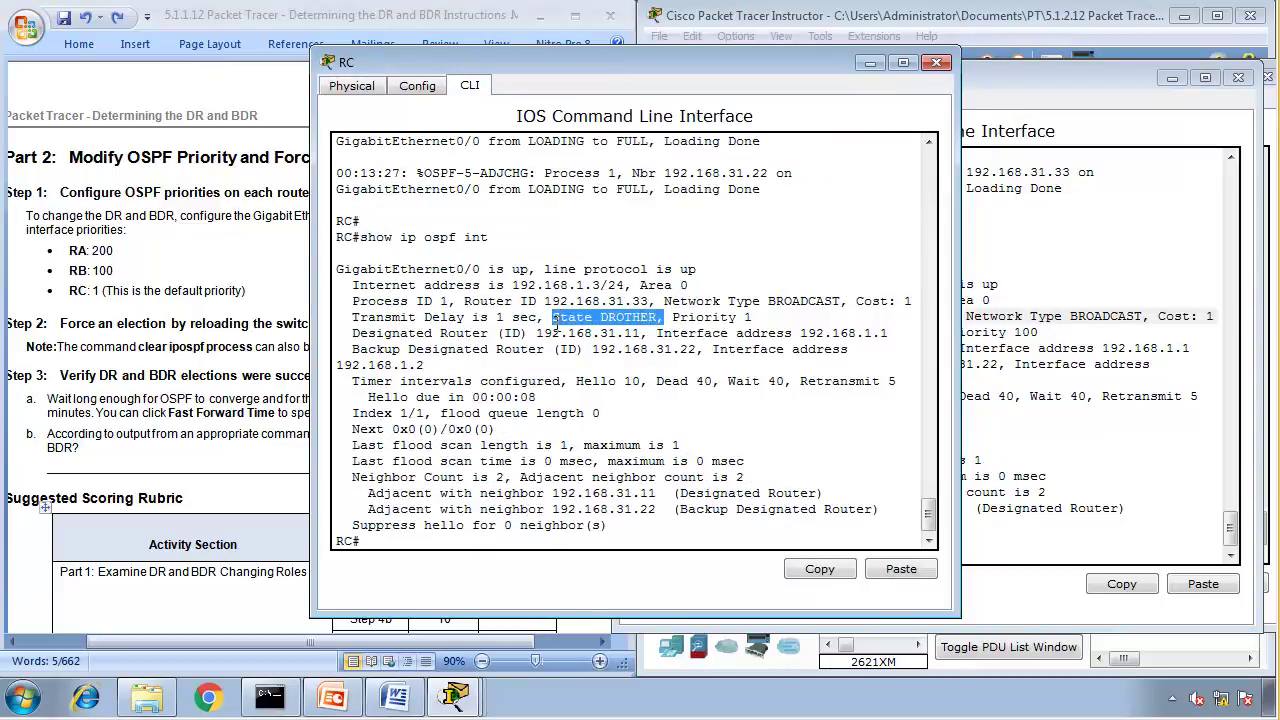
{"action": "left_click", "coordinate": [70, 268]}
{"action": "left_click_drag", "start_coordinate": [114, 251], "coordinate": [50, 268]}
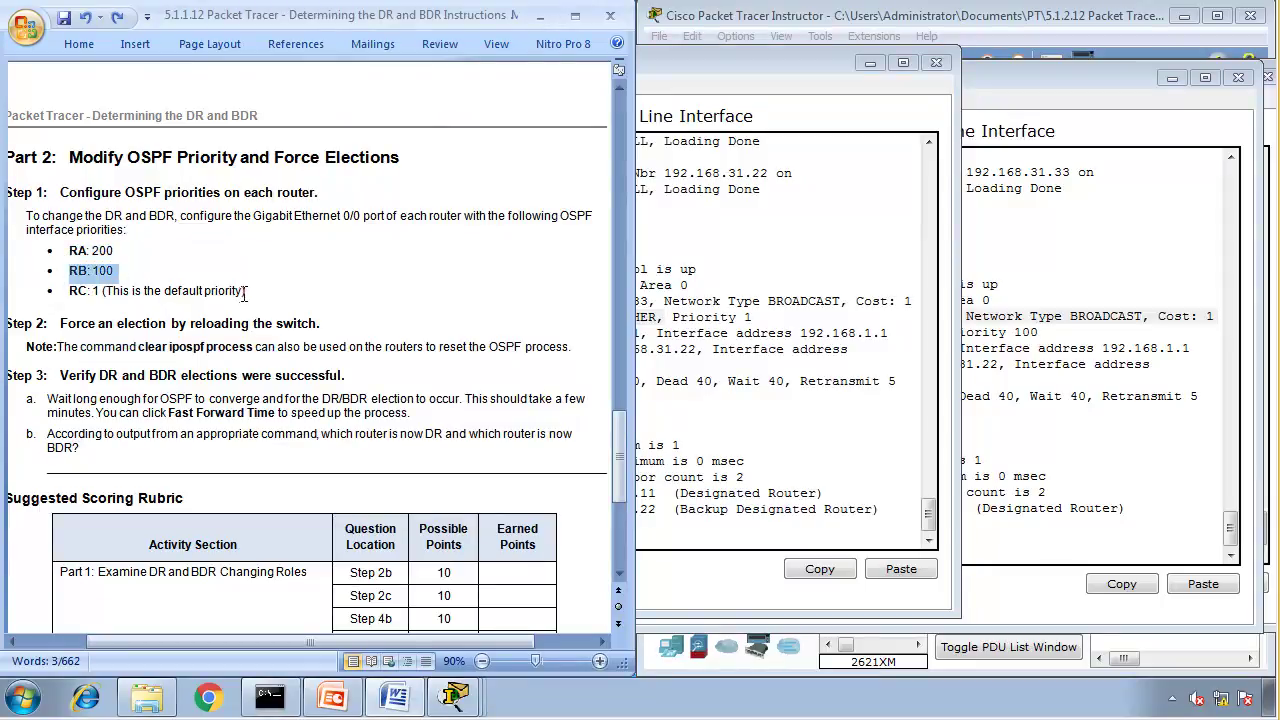
{"action": "left_click_drag", "start_coordinate": [245, 291], "coordinate": [70, 292]}
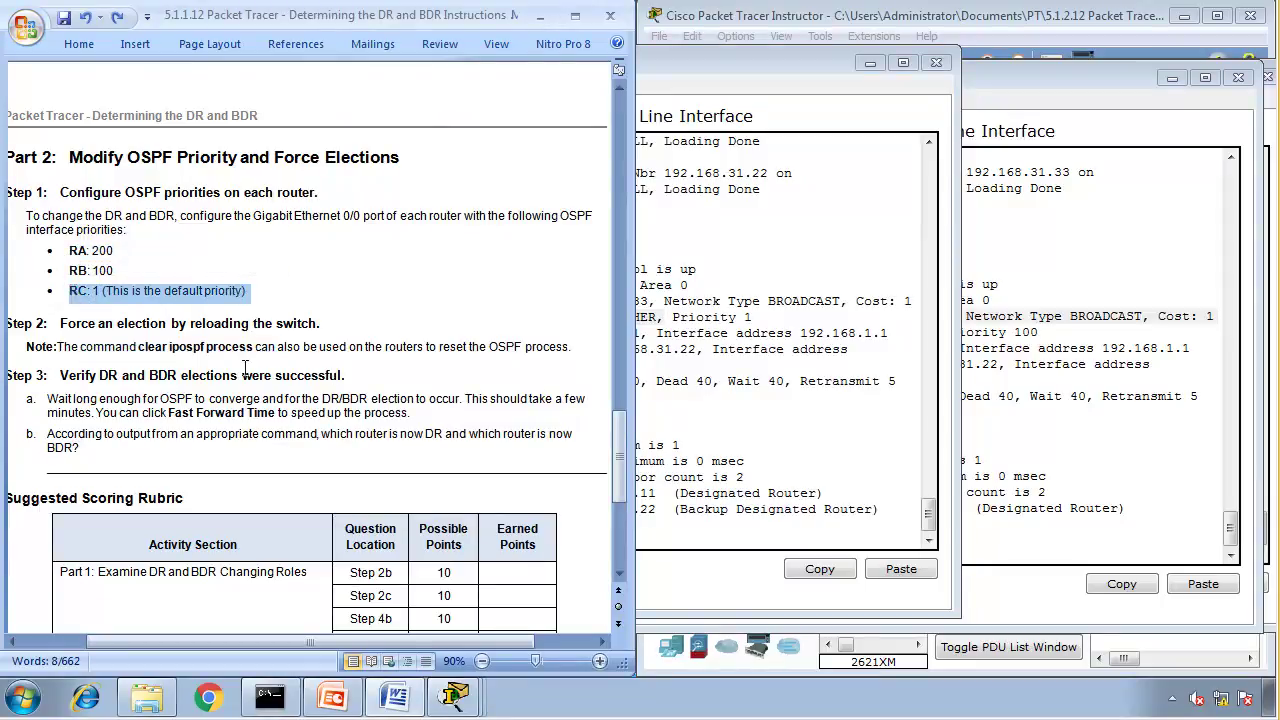
{"action": "left_click_drag", "start_coordinate": [139, 347], "coordinate": [253, 347]}
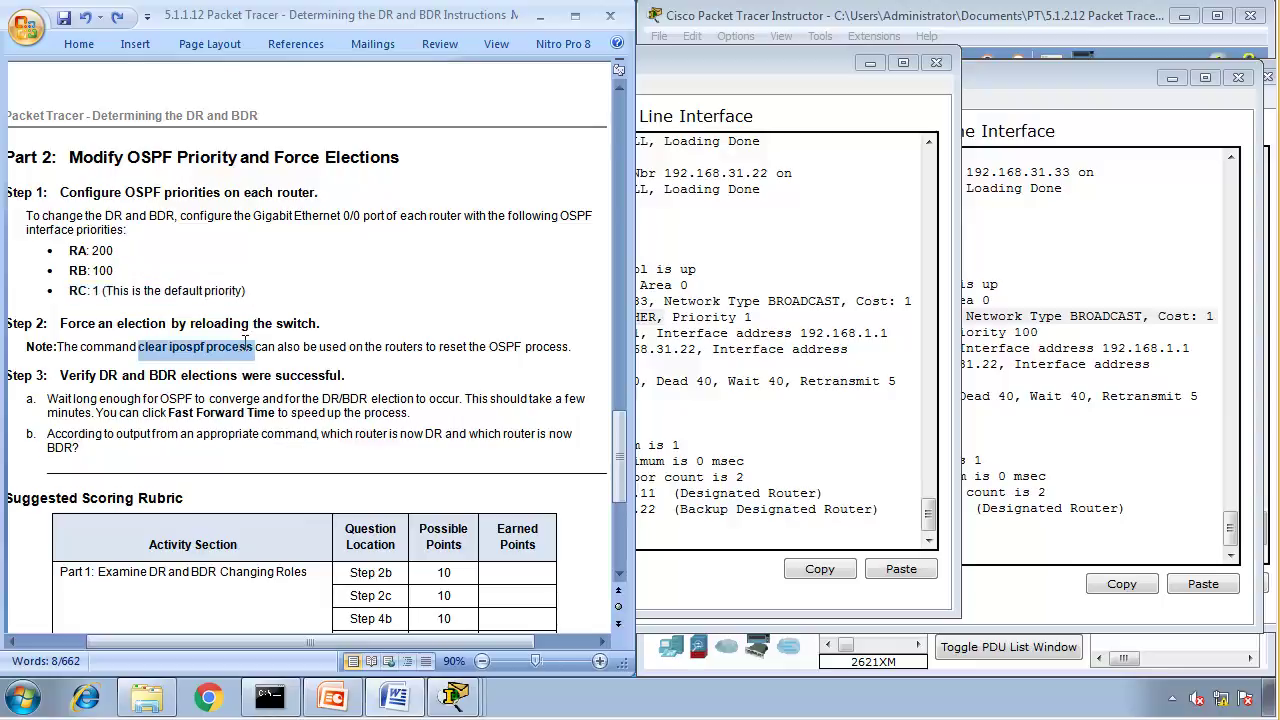
{"action": "left_click", "coordinate": [178, 350]}
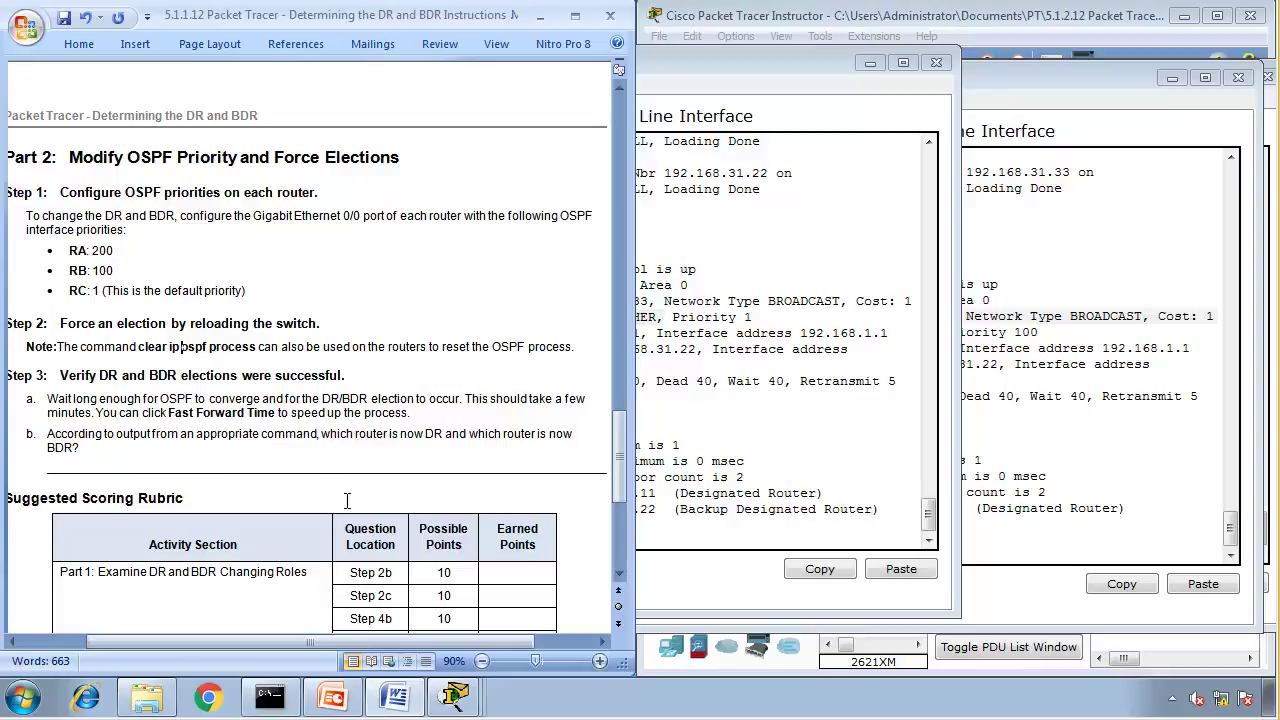
- Check Results in the PT Activity window and view the Assessment Items scoring 30/30
{"action": "left_click", "coordinate": [455, 697]}
{"action": "left_click", "coordinate": [406, 517]}
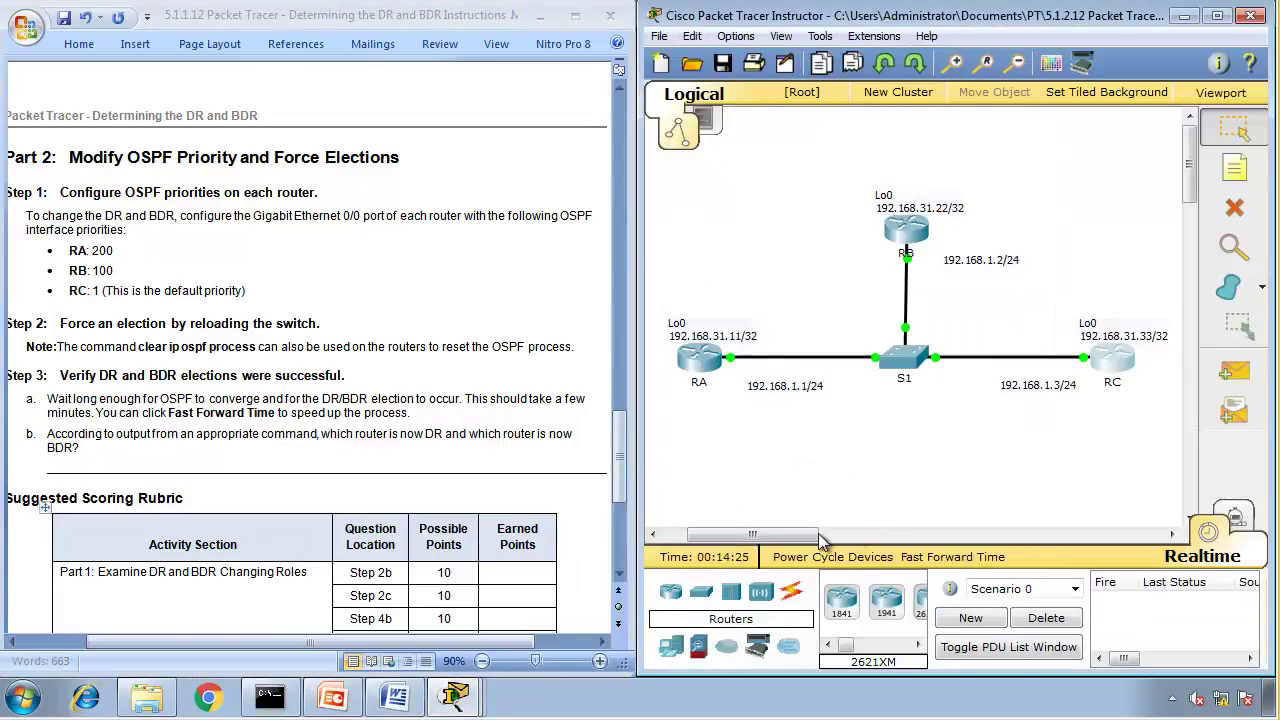
{"action": "left_click", "coordinate": [455, 697]}
{"action": "left_click", "coordinate": [445, 560]}
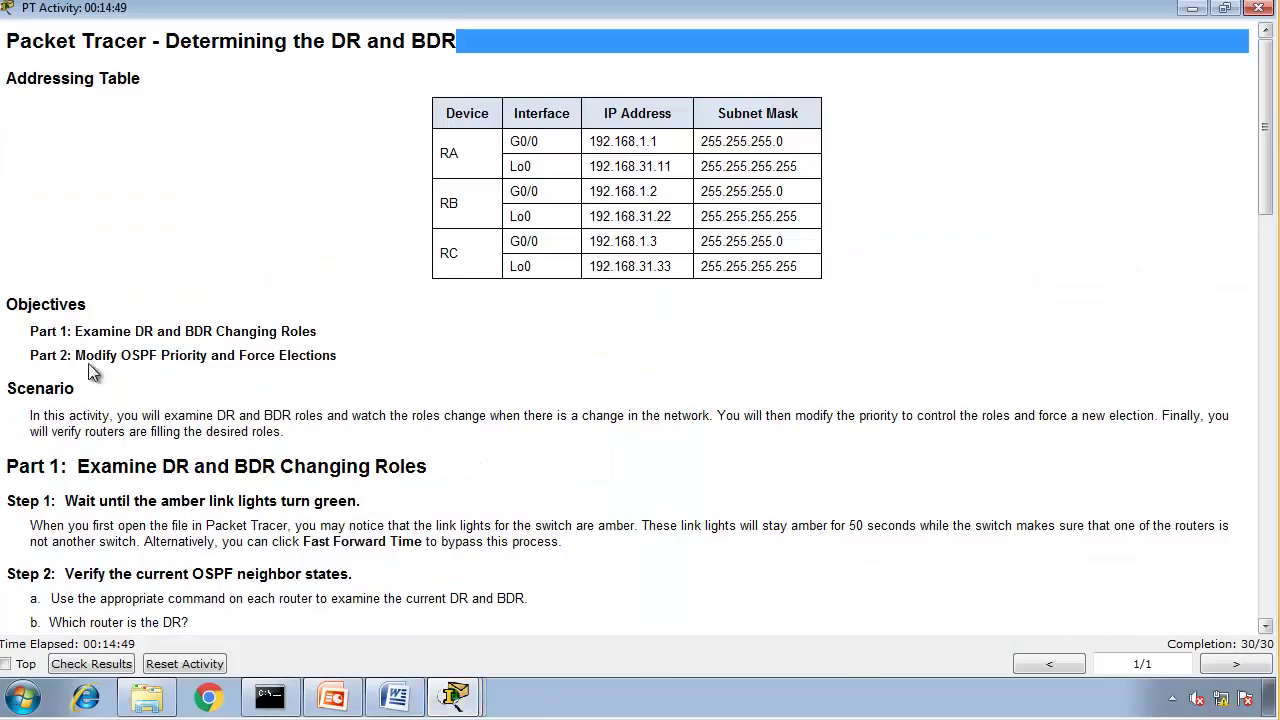
{"action": "left_click", "coordinate": [100, 666]}
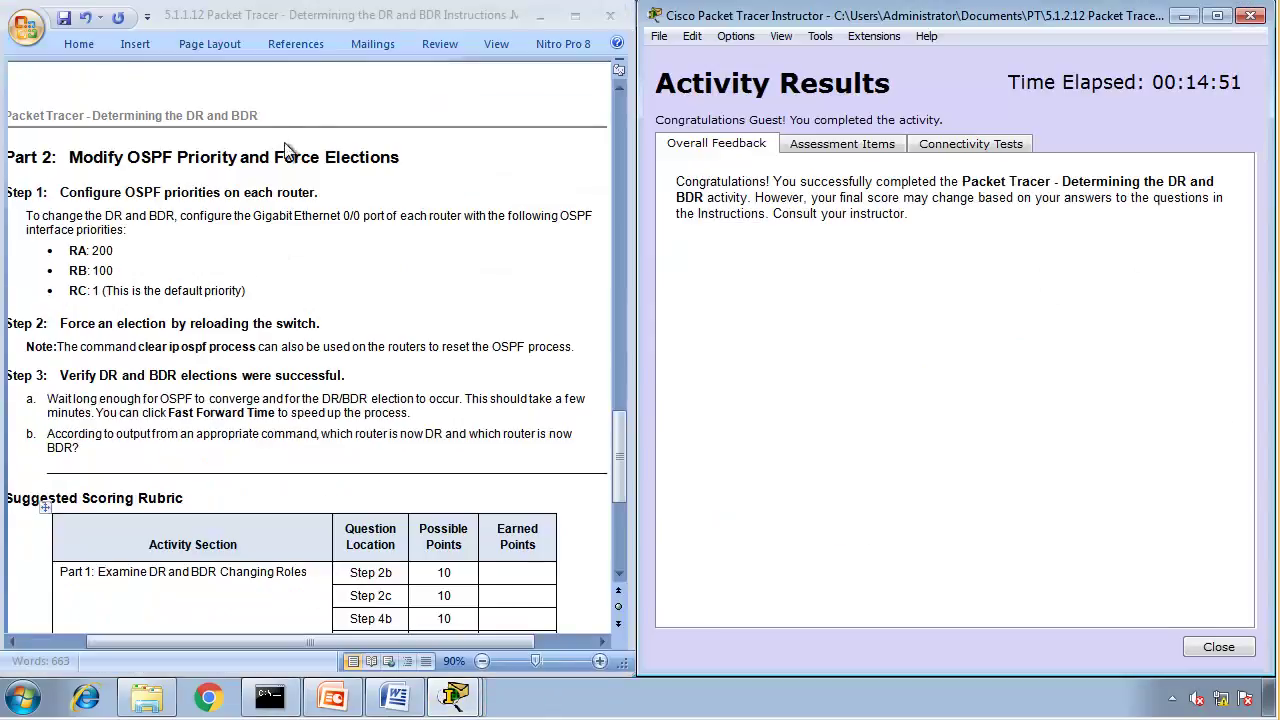
{"action": "left_click", "coordinate": [800, 148]}
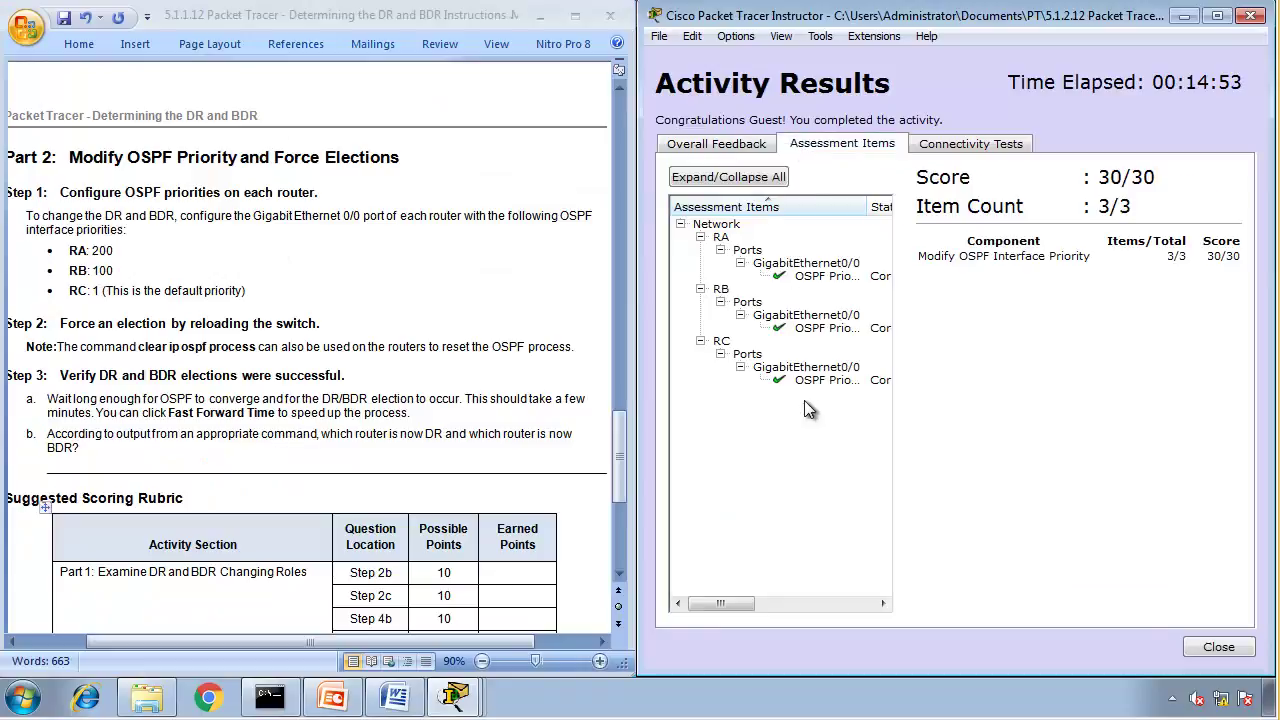